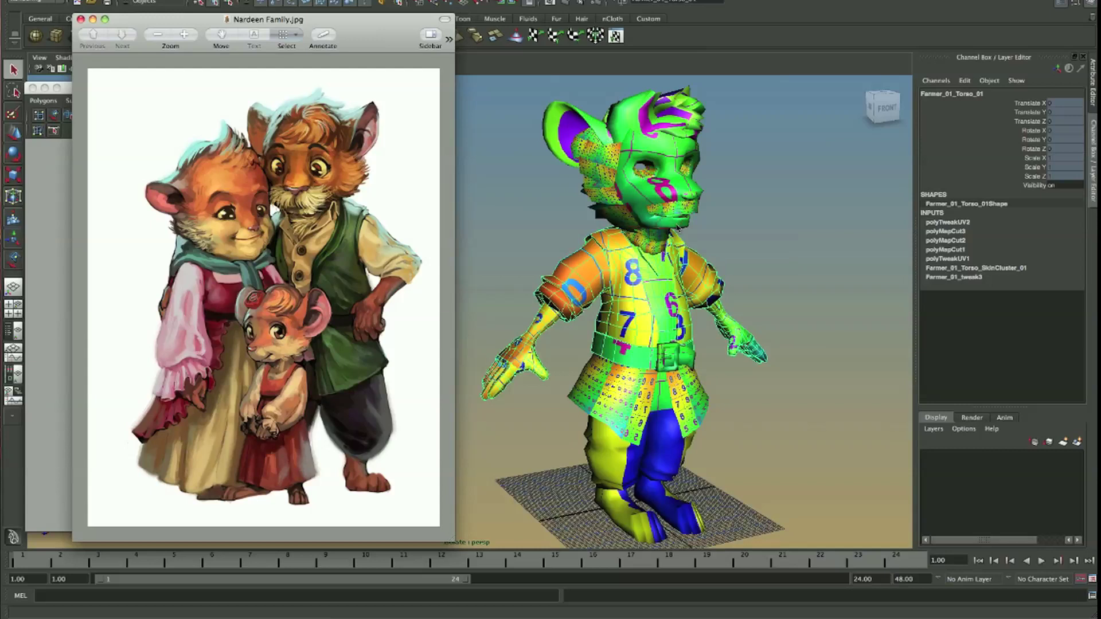
- Orbit around the character, then bring Maya in front of the reference picture to show the torso UV layout
{"action": "right_click_drag", "start_coordinate": [689, 240], "coordinate": [752, 288], "text": "alt"}
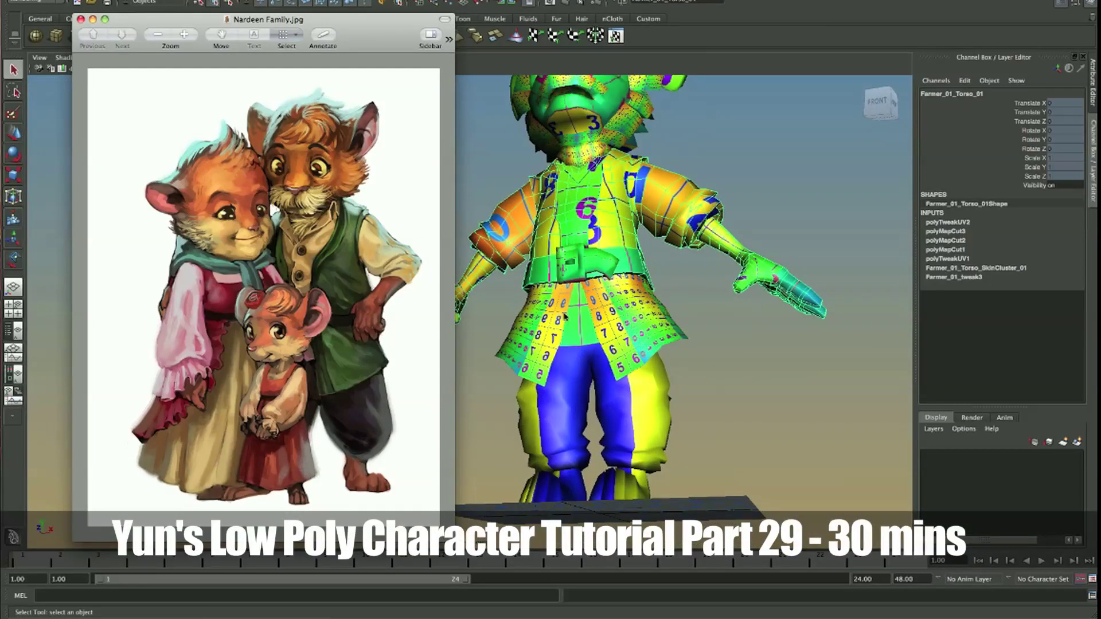
{"action": "left_click_drag", "start_coordinate": [565, 317], "coordinate": [608, 303], "text": "alt"}
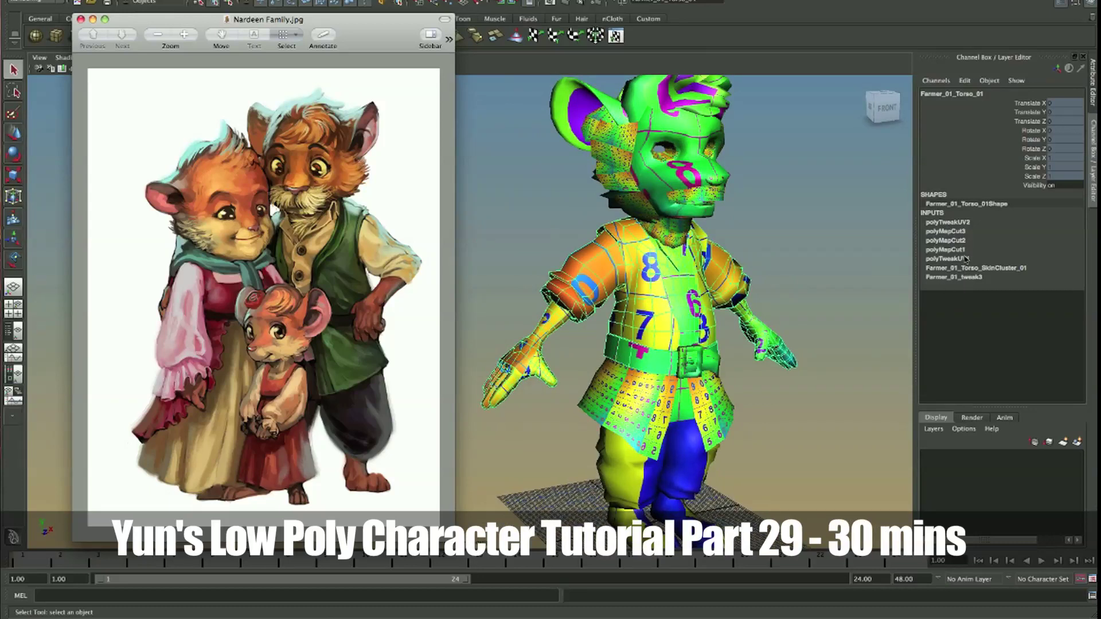
{"action": "left_click", "coordinate": [971, 276]}
{"action": "left_click", "coordinate": [972, 277]}
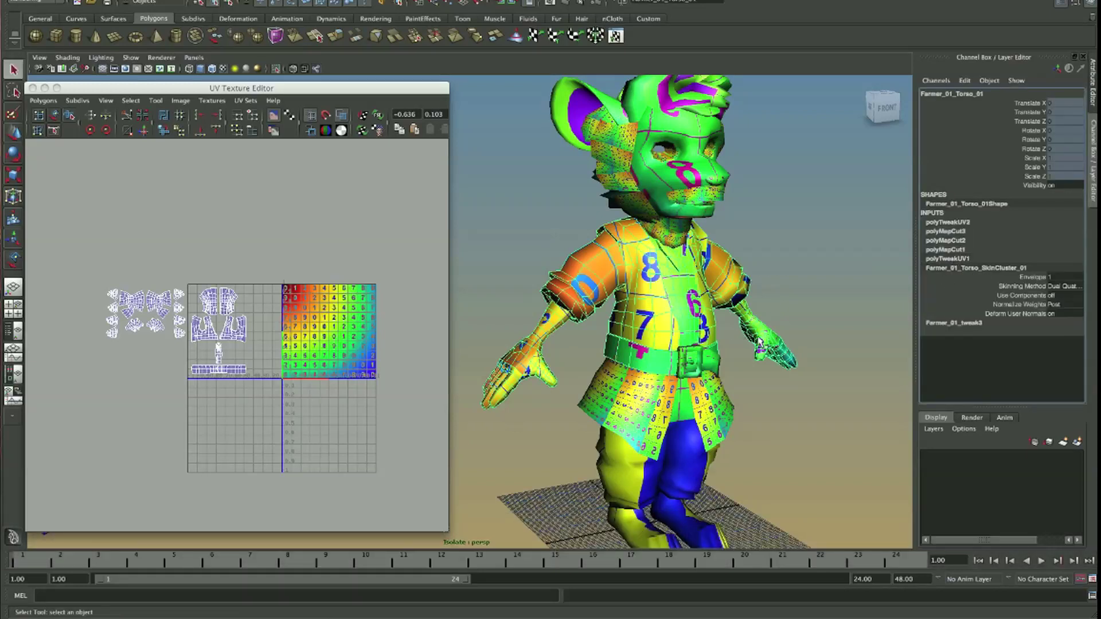
- Delete the torso's non-deformer history, leaving only skinCluster and tweak inputs, and check its UVs
{"action": "left_click", "coordinate": [975, 268]}
{"action": "left_click", "coordinate": [86, 2]}
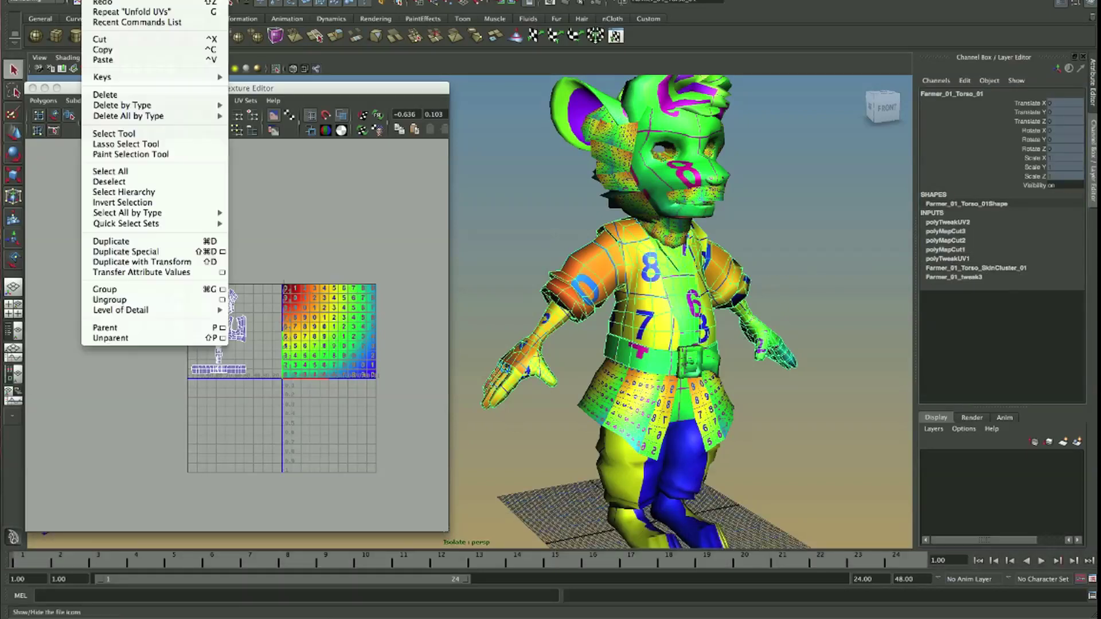
{"action": "mouse_move", "coordinate": [129, 115]}
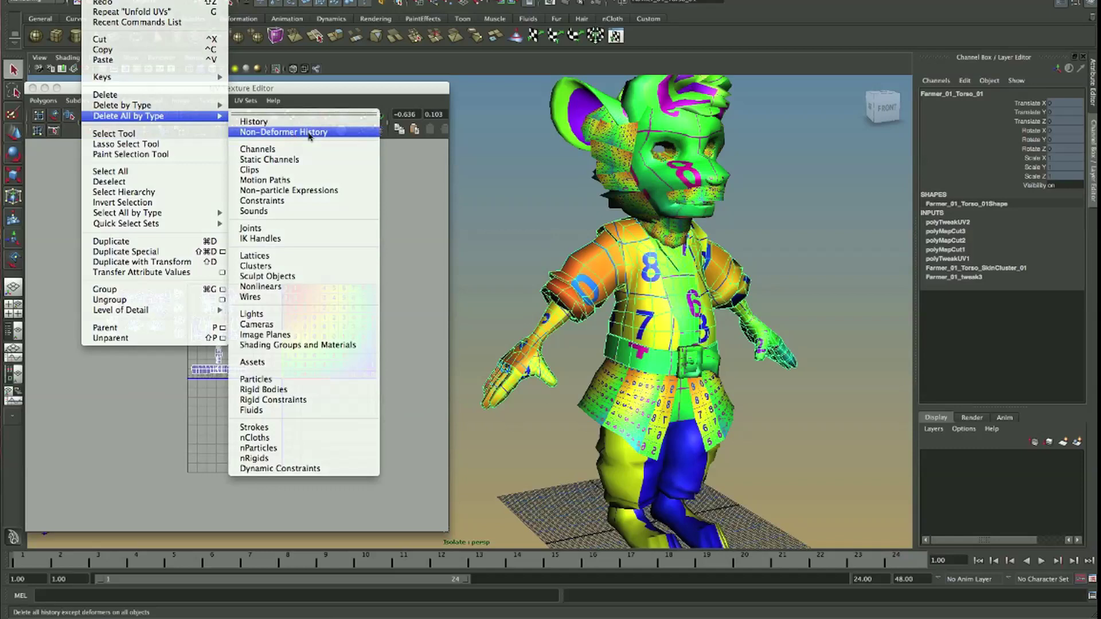
{"action": "left_click", "coordinate": [309, 133]}
{"action": "right_click_drag", "start_coordinate": [235, 312], "coordinate": [221, 296]}
{"action": "left_click_drag", "start_coordinate": [57, 264], "coordinate": [294, 417]}
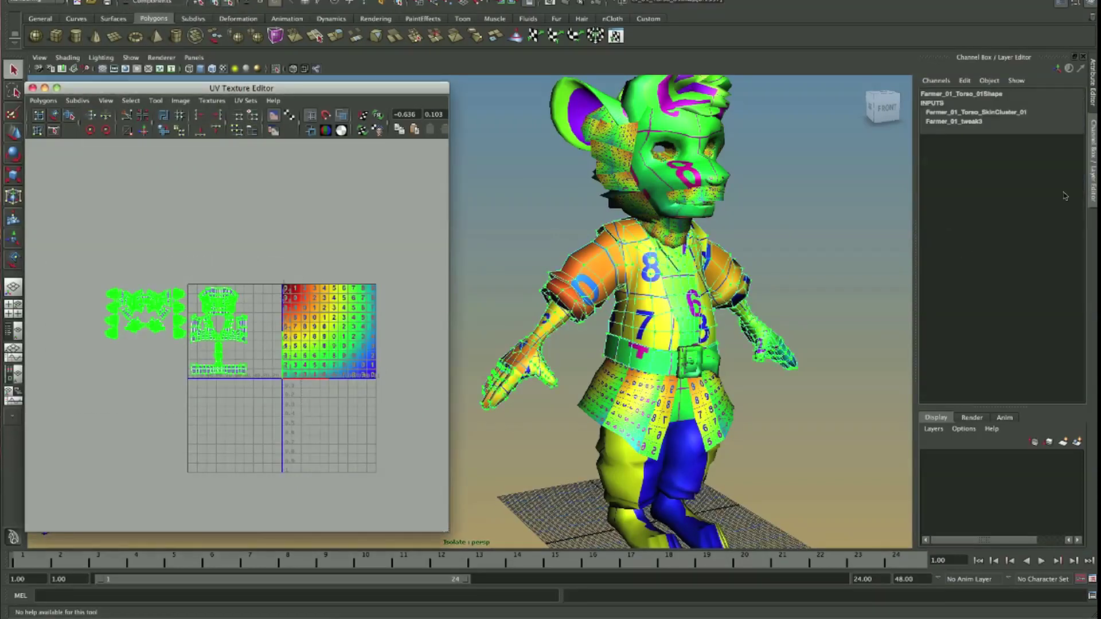
{"action": "left_click", "coordinate": [499, 235]}
- Return to object selection and toggle the torso's isolated view on and off
{"action": "key", "text": "F8"}
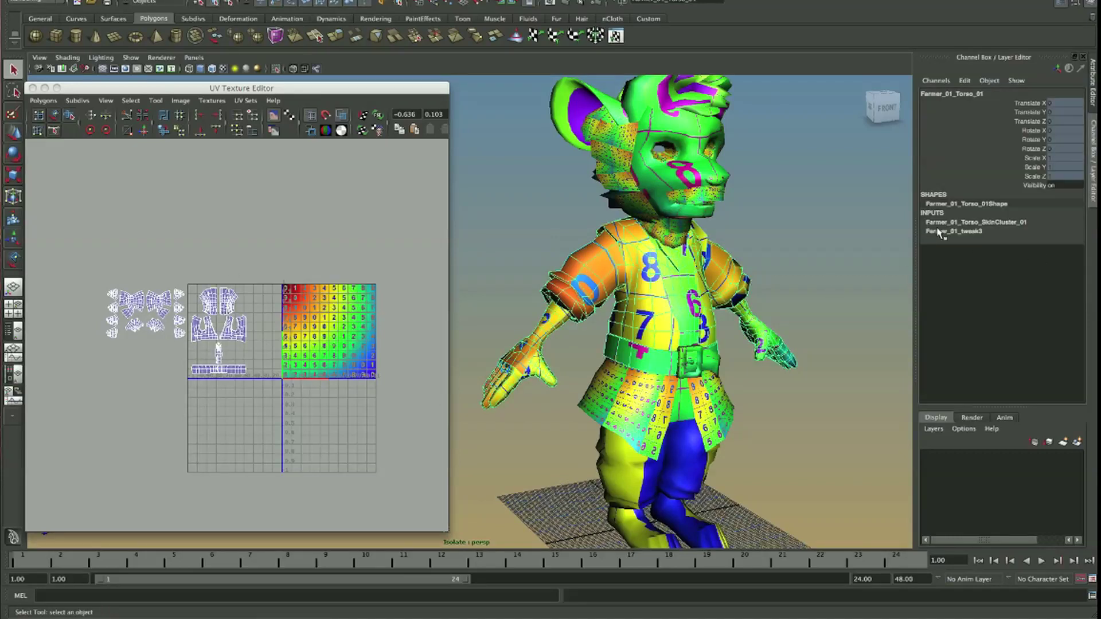
{"action": "left_click", "coordinate": [784, 305]}
{"action": "left_click", "coordinate": [701, 283]}
{"action": "key", "text": "ctrl+1"}
{"action": "left_click", "coordinate": [763, 262]}
{"action": "key", "text": "ctrl+1"}
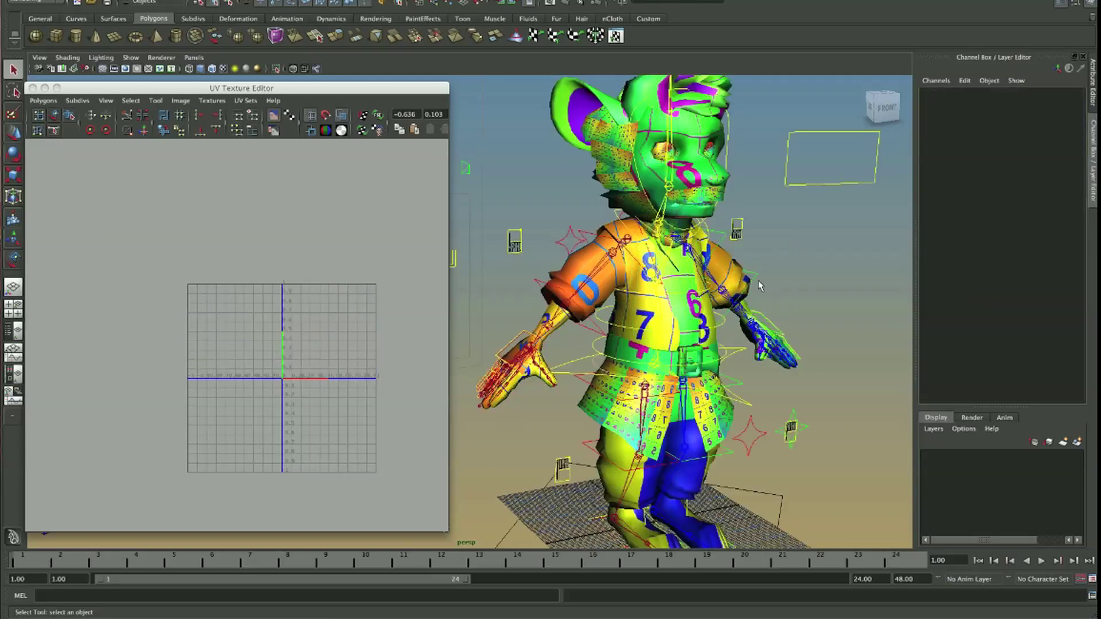
- Undo the accidental arm-control selection and clear the torso selection
{"action": "left_click", "coordinate": [757, 281]}
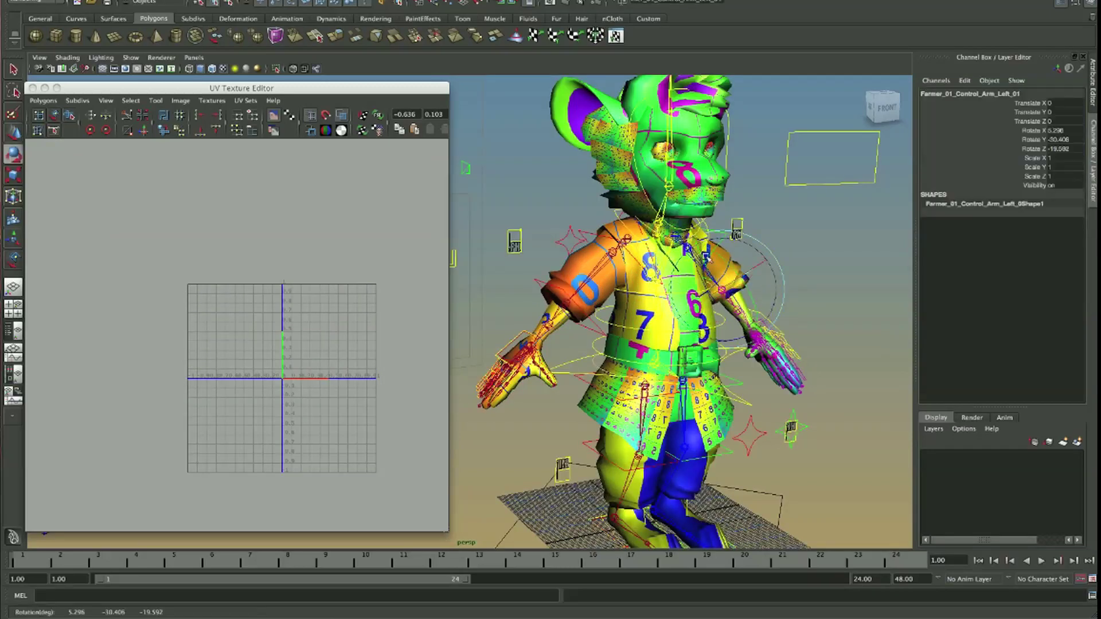
{"action": "key", "text": "ctrl+z"}
{"action": "key", "text": "ctrl+z"}
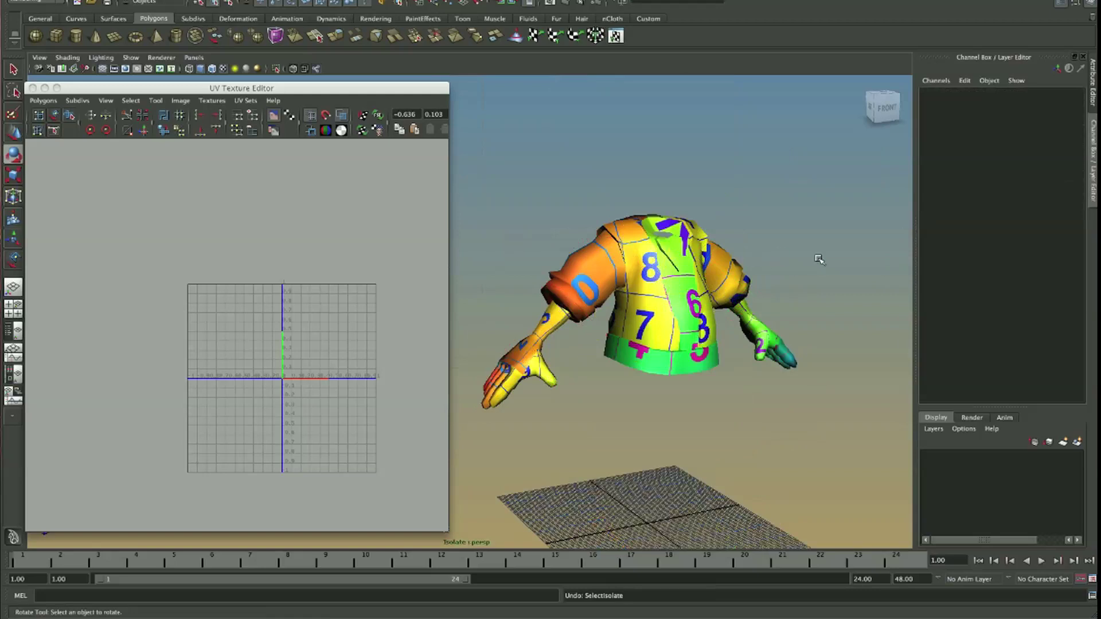
{"action": "key", "text": "ctrl+z"}
{"action": "left_click", "coordinate": [727, 265]}
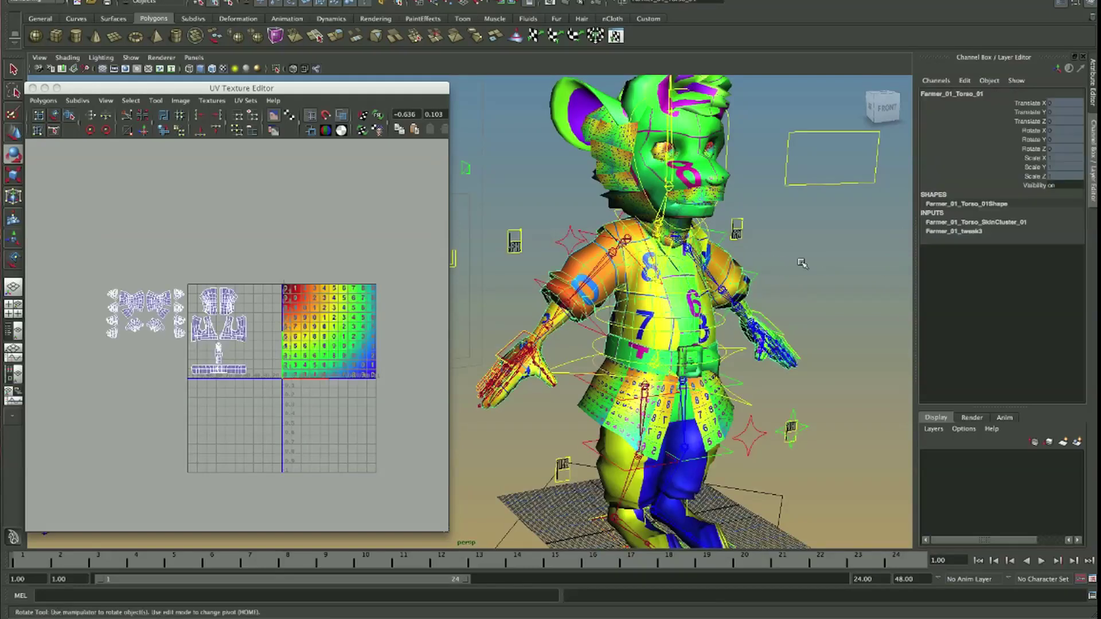
{"action": "left_click", "coordinate": [802, 263]}
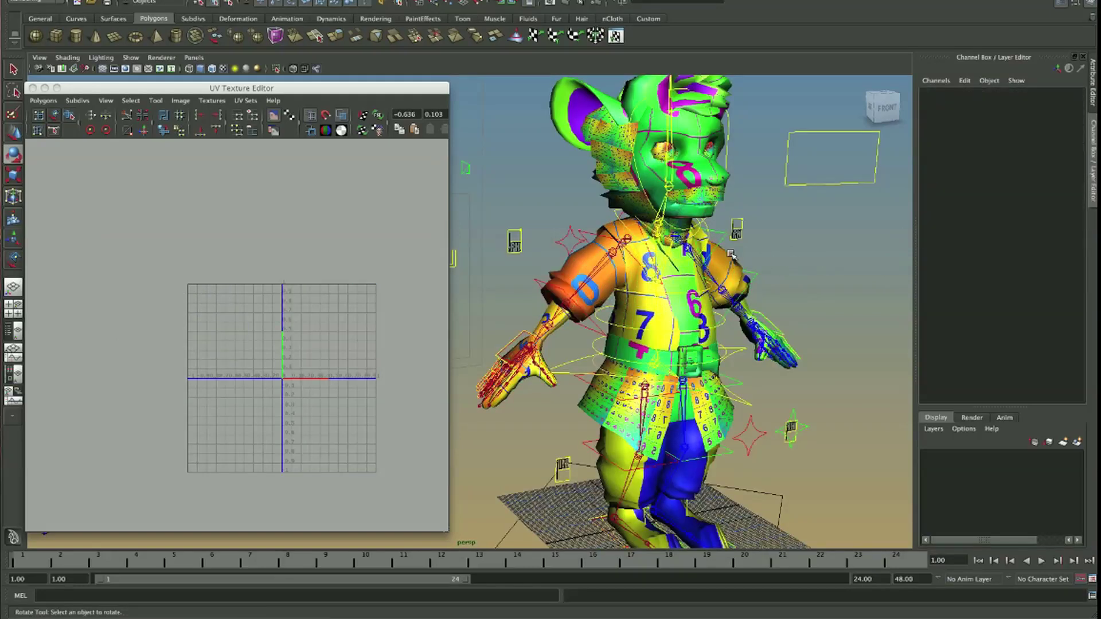
{"action": "mouse_move", "coordinate": [655, 358]}
{"action": "left_mouse_down", "text": "alt"}
{"action": "mouse_move", "coordinate": [648, 402]}
{"action": "mouse_move", "coordinate": [655, 392]}
{"action": "mouse_move", "coordinate": [636, 391]}
{"action": "left_mouse_up", "text": "alt"}
- Isolate the Farmer_01_Legs_01 mesh and frame its UVs in the UV editor
{"action": "left_click", "coordinate": [648, 401]}
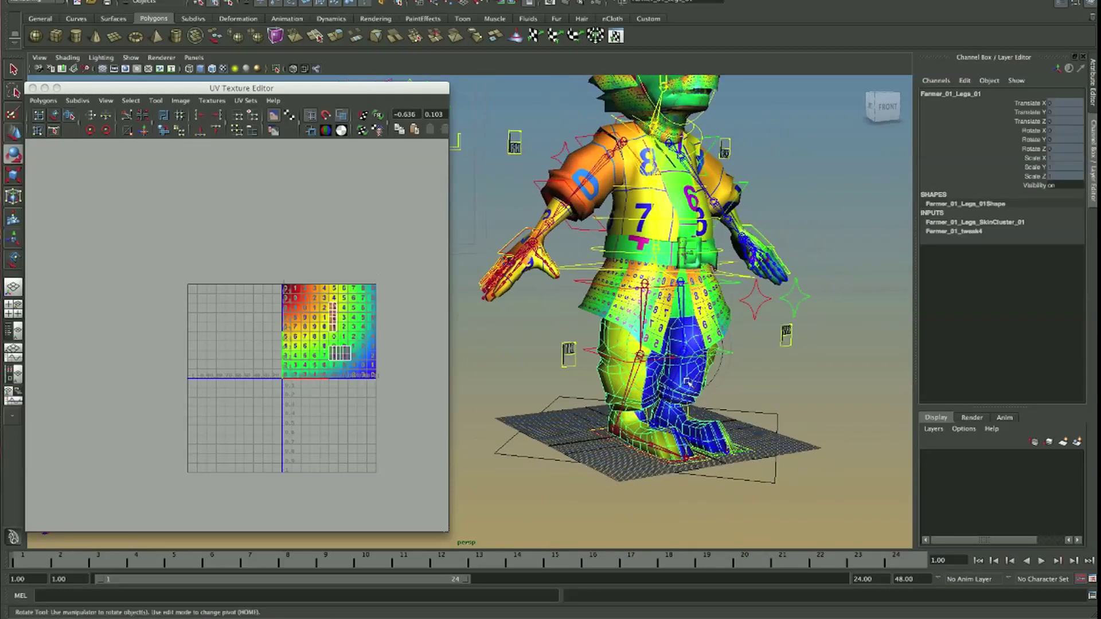
{"action": "key", "text": "ctrl+1"}
{"action": "left_click", "coordinate": [201, 307]}
{"action": "key", "text": "f"}
{"action": "mouse_move", "coordinate": [522, 312]}
{"action": "left_mouse_down", "text": "alt"}
{"action": "mouse_move", "coordinate": [652, 321]}
{"action": "mouse_move", "coordinate": [688, 304]}
{"action": "mouse_move", "coordinate": [570, 285]}
{"action": "mouse_move", "coordinate": [721, 285]}
{"action": "mouse_move", "coordinate": [706, 286]}
{"action": "left_mouse_up", "text": "alt"}
- Apply a Planar Mapping UV projection to the pants
{"action": "right_click", "coordinate": [299, 293]}
{"action": "left_click", "coordinate": [335, 293]}
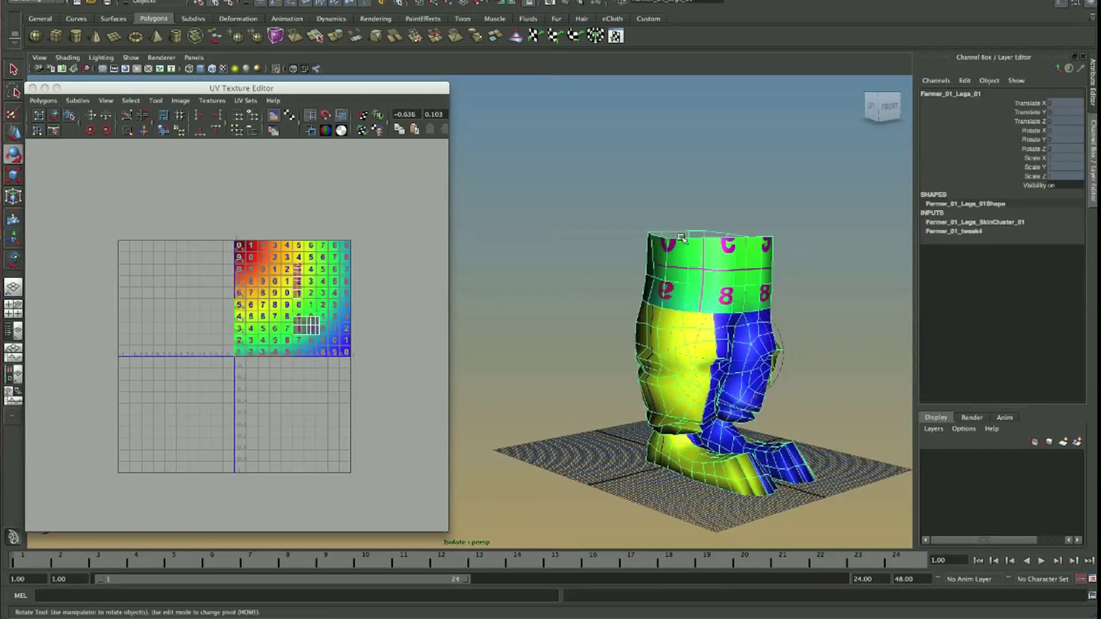
{"action": "key", "text": "space"}
{"action": "left_click", "coordinate": [740, 274]}
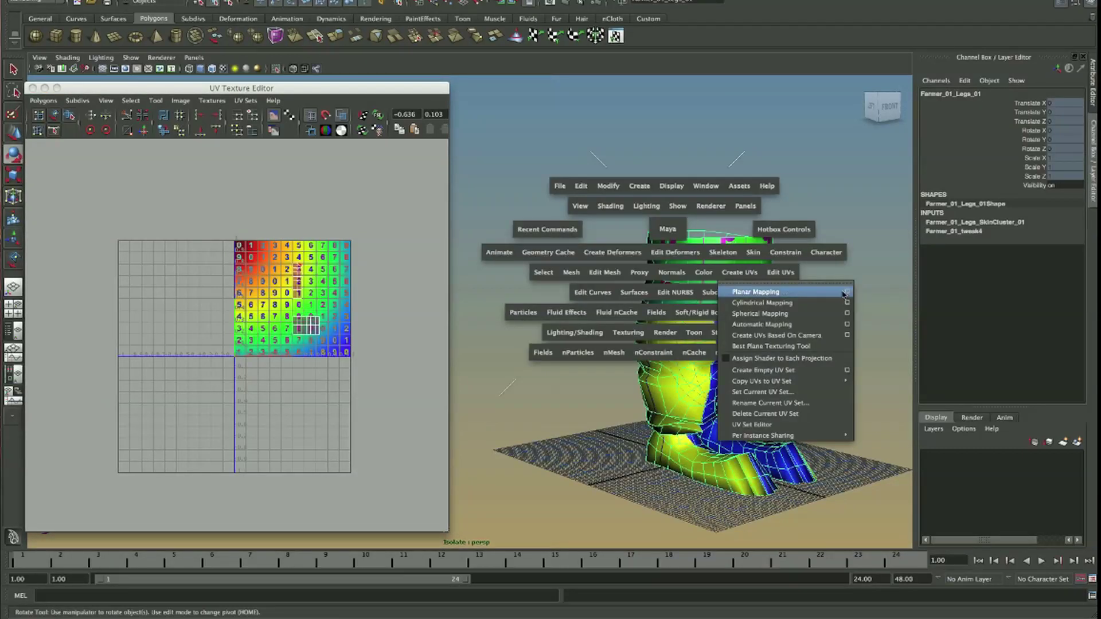
{"action": "left_click", "coordinate": [843, 293]}
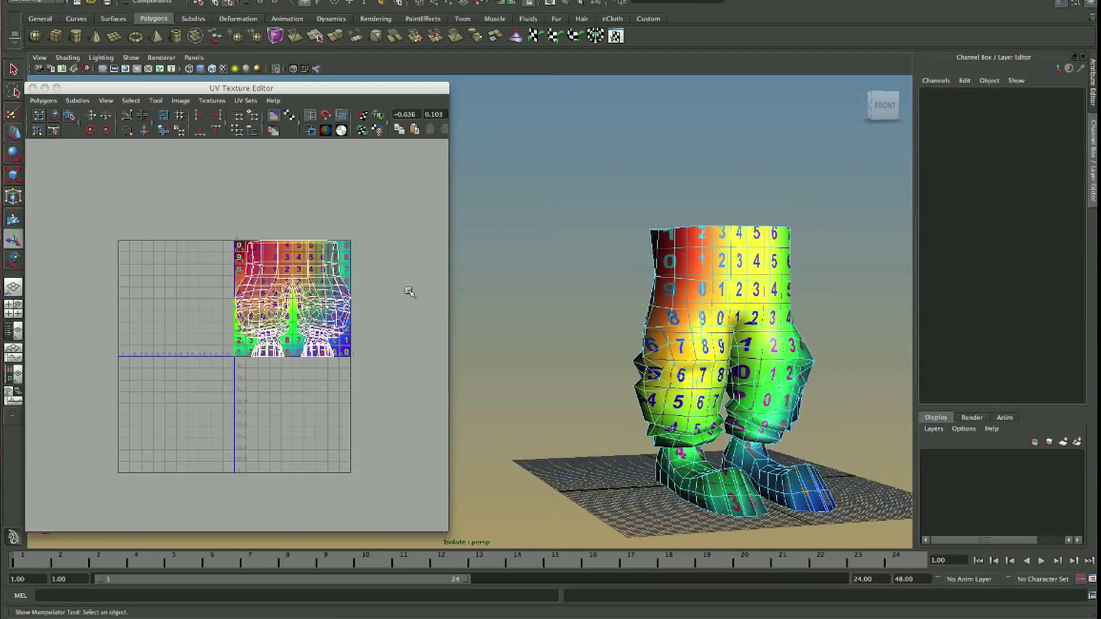
- Scale the pants UV shell narrower horizontally and shift it sideways
{"action": "right_click", "coordinate": [344, 264]}
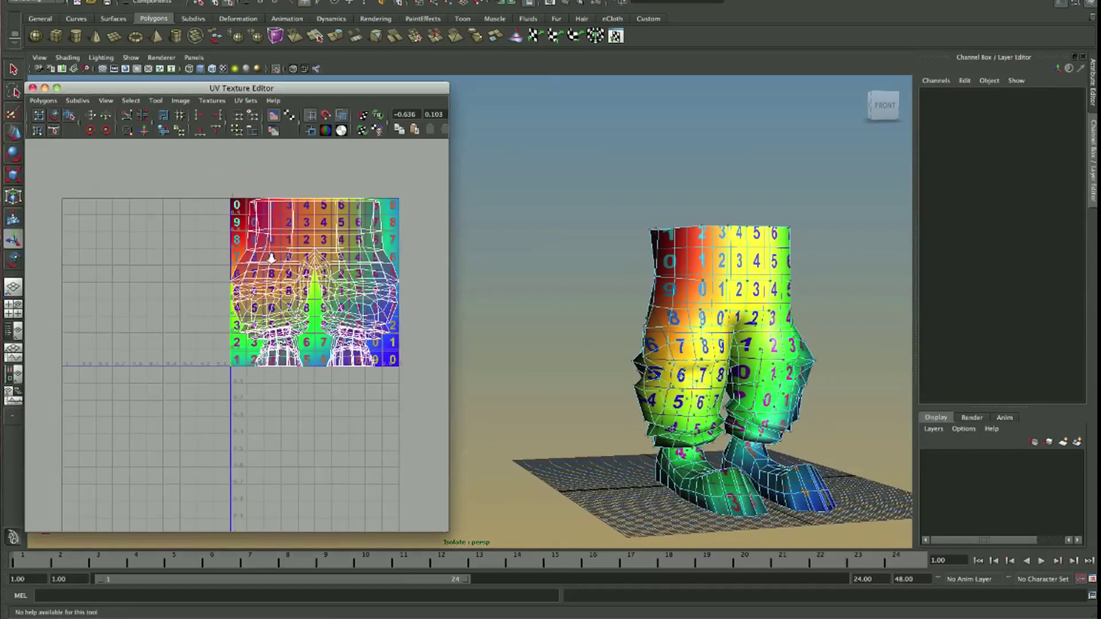
{"action": "left_click_drag", "start_coordinate": [164, 195], "coordinate": [432, 492]}
{"action": "left_click_drag", "start_coordinate": [368, 295], "coordinate": [174, 402]}
{"action": "key", "text": "w"}
{"action": "scroll", "coordinate": [261, 388], "scroll_direction": "up", "scroll_amount": 2}
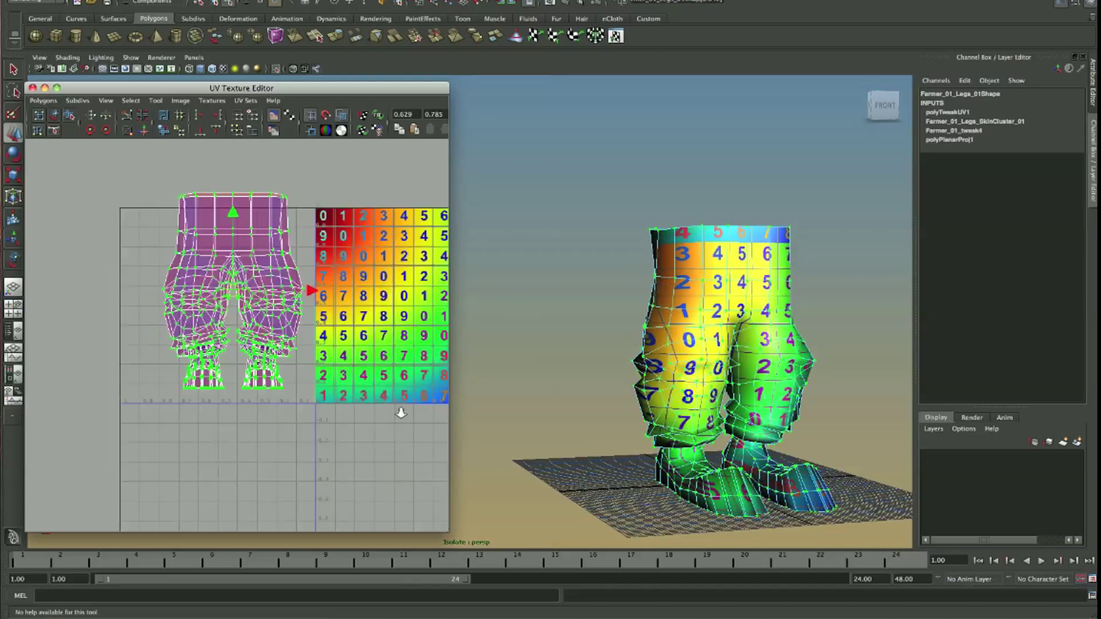
{"action": "middle_click_drag", "start_coordinate": [261, 388], "coordinate": [349, 398]}
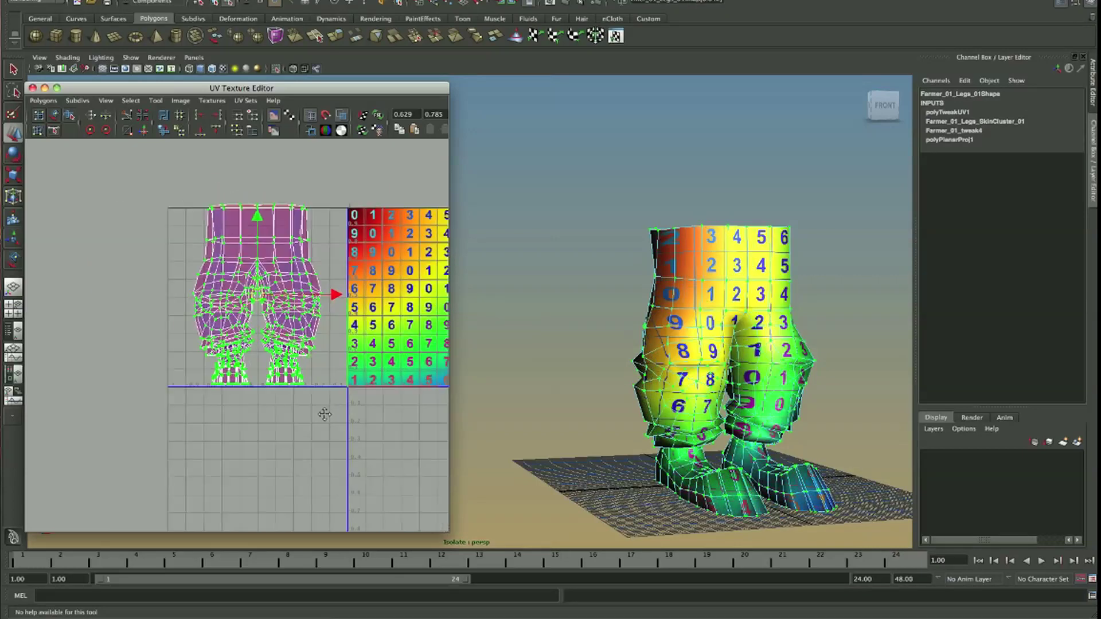
{"action": "scroll", "coordinate": [327, 413], "scroll_direction": "up", "scroll_amount": 3}
{"action": "scroll", "coordinate": [248, 427], "scroll_direction": "down", "scroll_amount": 3}
- Deselect the pants UVs and the mesh, viewing the pants from a higher angle
{"action": "left_click", "coordinate": [248, 427]}
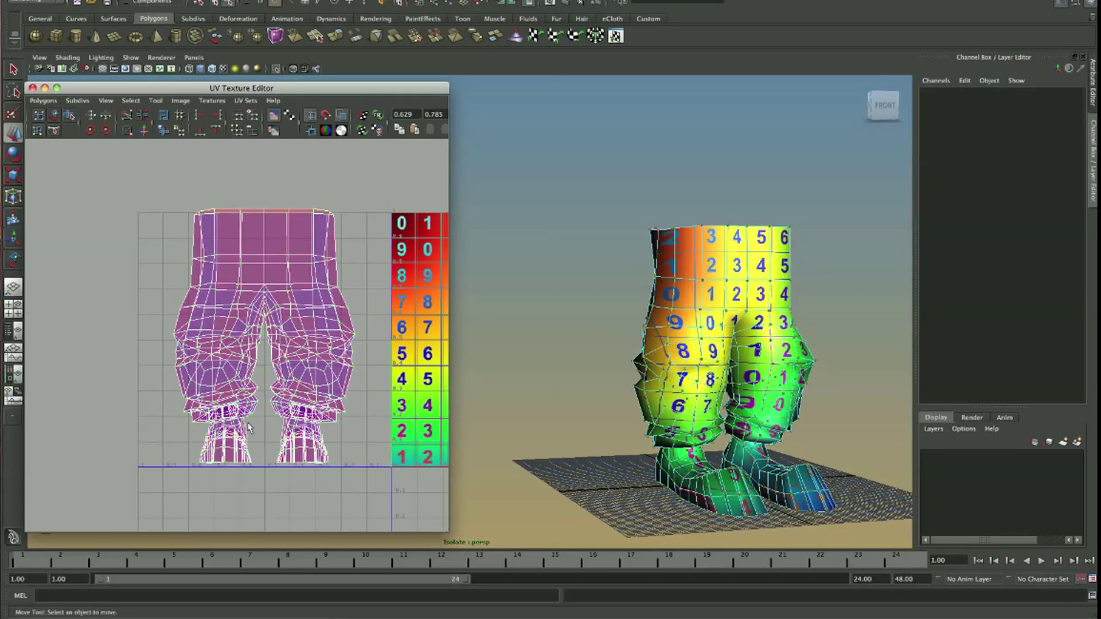
{"action": "left_click_drag", "start_coordinate": [717, 355], "coordinate": [740, 298], "text": "alt"}
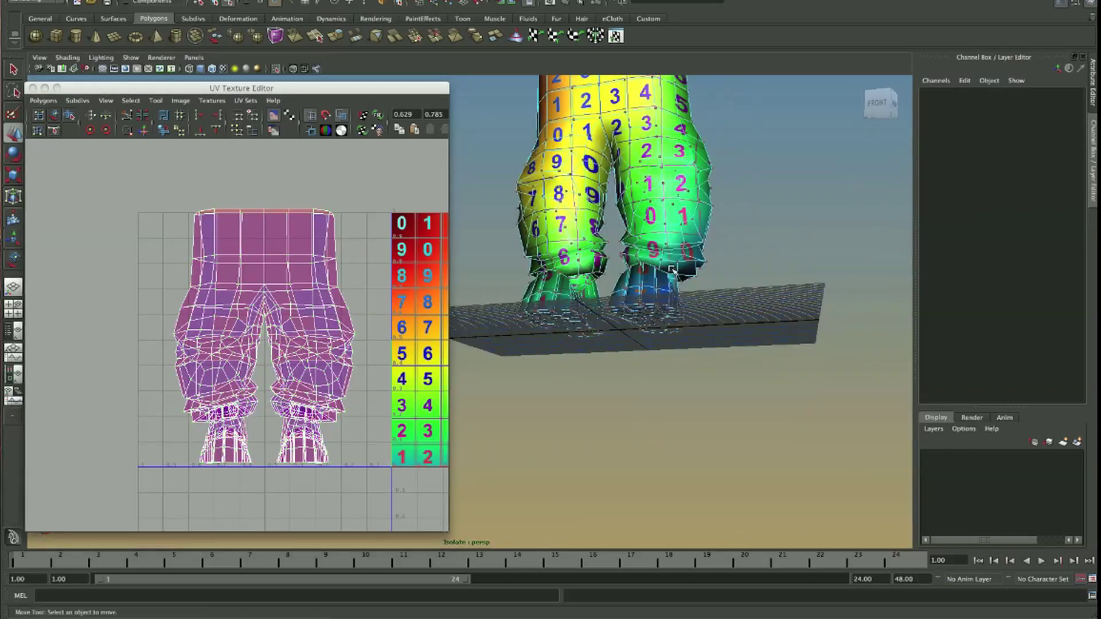
{"action": "right_click_drag", "start_coordinate": [740, 299], "coordinate": [754, 309], "text": "alt"}
{"action": "left_click", "coordinate": [754, 308]}
{"action": "mouse_move", "coordinate": [754, 308]}
{"action": "left_mouse_down", "text": "alt"}
{"action": "mouse_move", "coordinate": [634, 360]}
{"action": "mouse_move", "coordinate": [708, 349]}
{"action": "mouse_move", "coordinate": [732, 359]}
{"action": "left_mouse_up", "text": "alt"}
- Turn off the checker display and reselect the pants, showing their planar UVs beside a close-up of the feet
{"action": "key", "text": "5"}
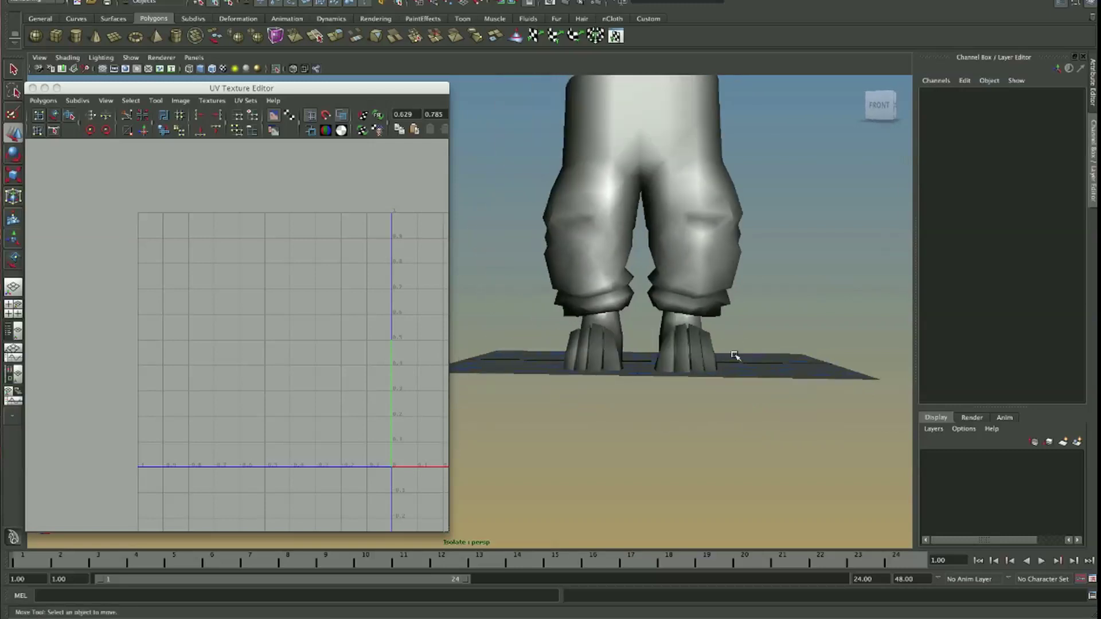
{"action": "left_click", "coordinate": [664, 354]}
{"action": "mouse_move", "coordinate": [565, 293]}
{"action": "left_mouse_down", "text": "alt"}
{"action": "mouse_move", "coordinate": [661, 297]}
{"action": "mouse_move", "coordinate": [663, 338]}
{"action": "left_mouse_up", "text": "alt"}
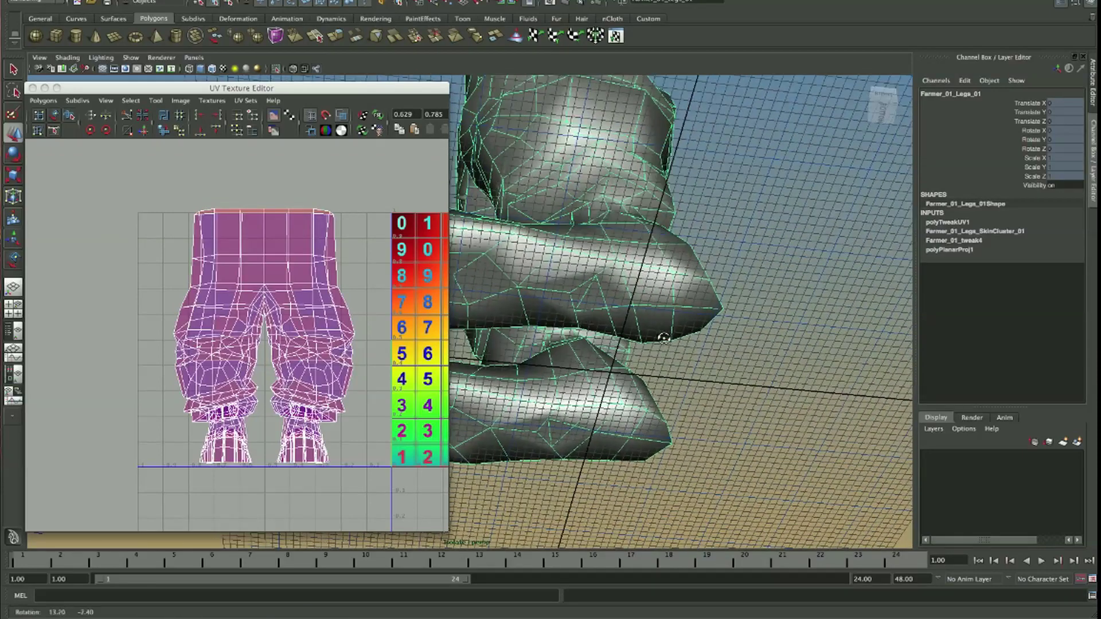
{"action": "left_click", "coordinate": [600, 203]}
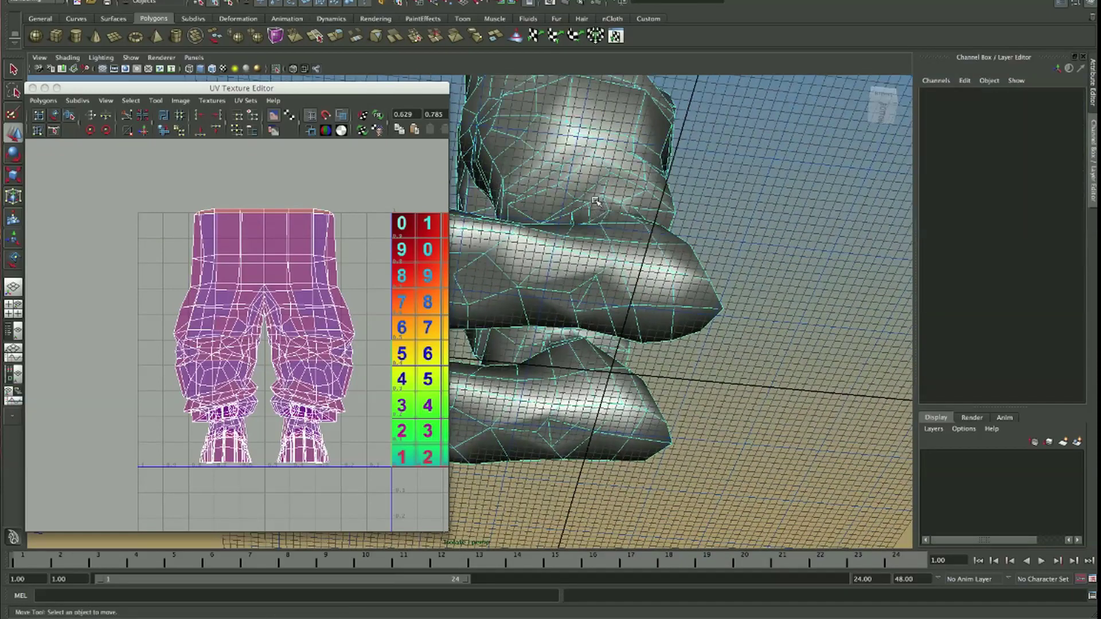
{"action": "left_click", "coordinate": [596, 199]}
{"action": "left_click_drag", "start_coordinate": [595, 198], "coordinate": [742, 344], "text": "alt"}
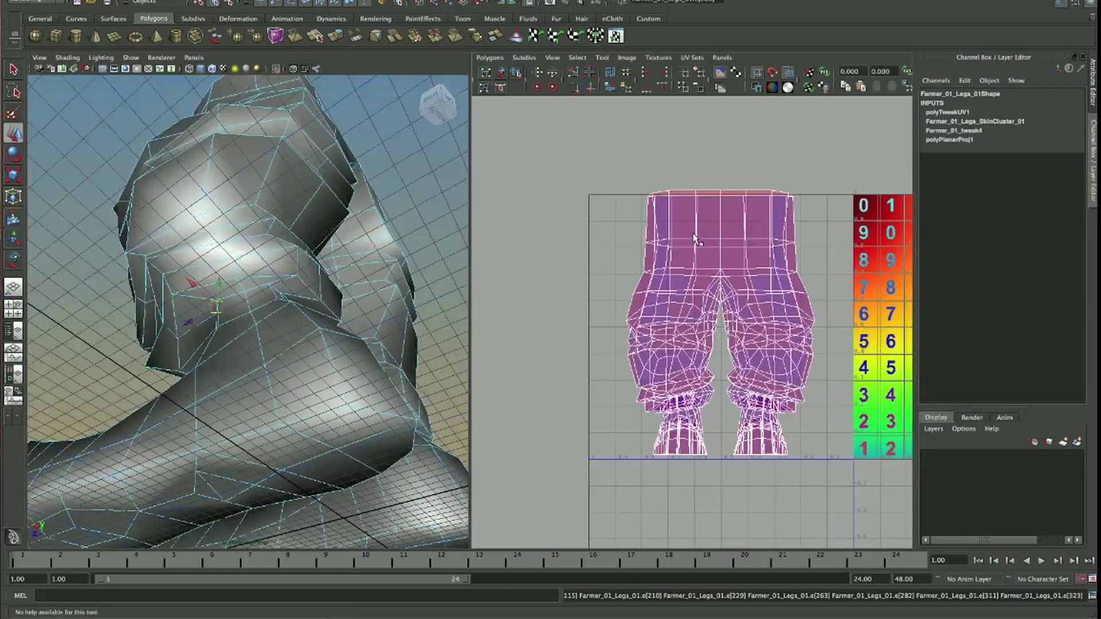
- Cut the UVs along the selected edges around the feet
{"action": "left_click_drag", "start_coordinate": [181, 258], "coordinate": [271, 295], "text": "alt"}
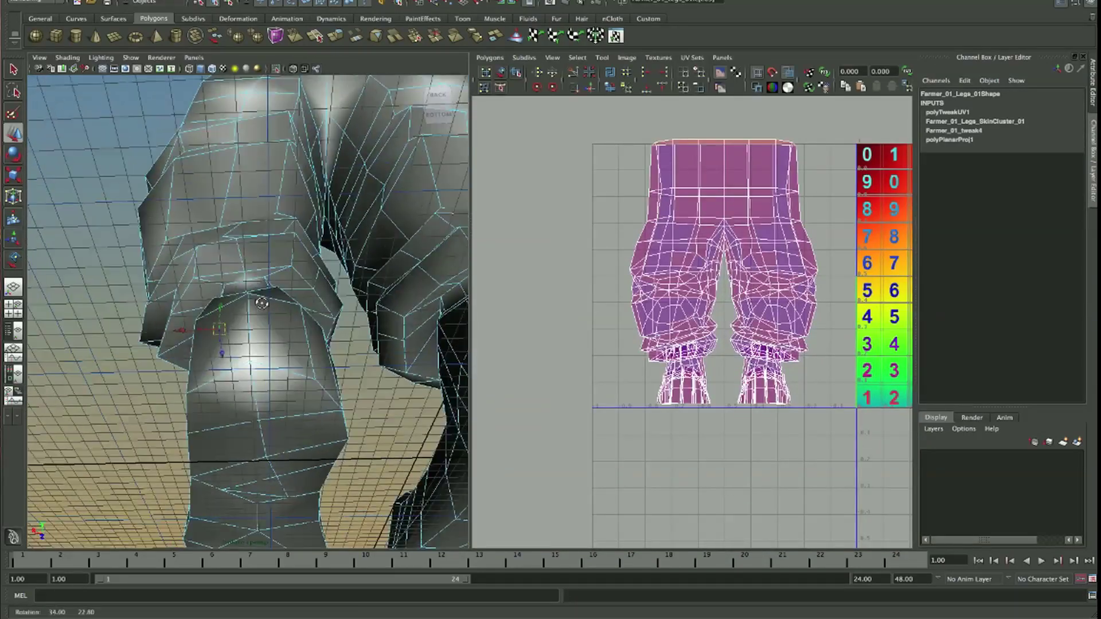
{"action": "left_click_drag", "start_coordinate": [274, 283], "coordinate": [242, 287], "text": "alt"}
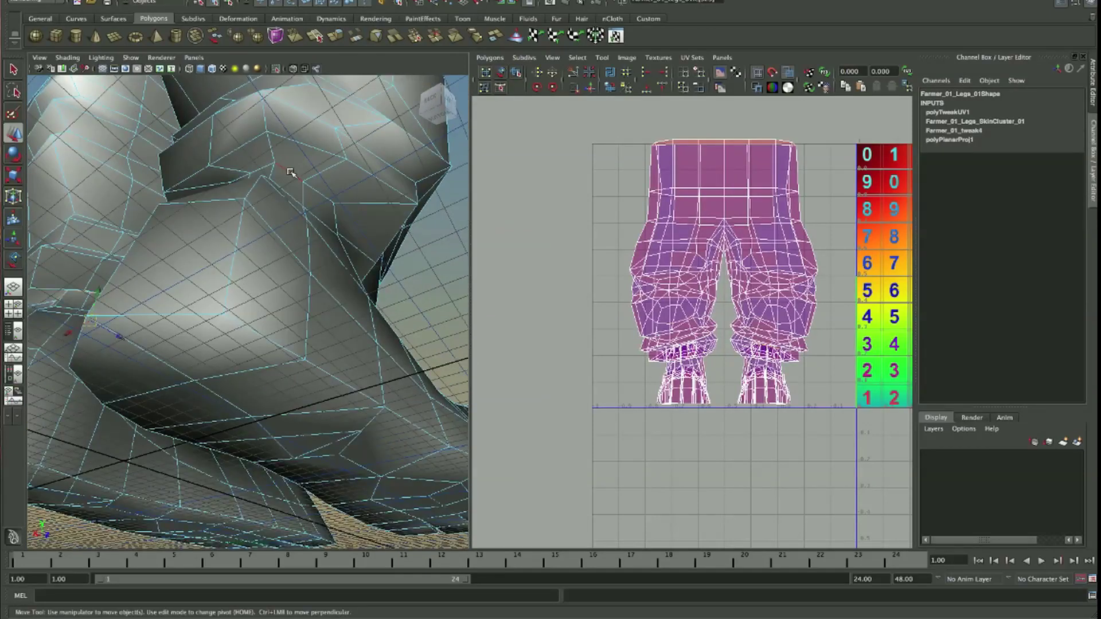
{"action": "left_click_drag", "start_coordinate": [320, 188], "coordinate": [511, 207], "text": "alt"}
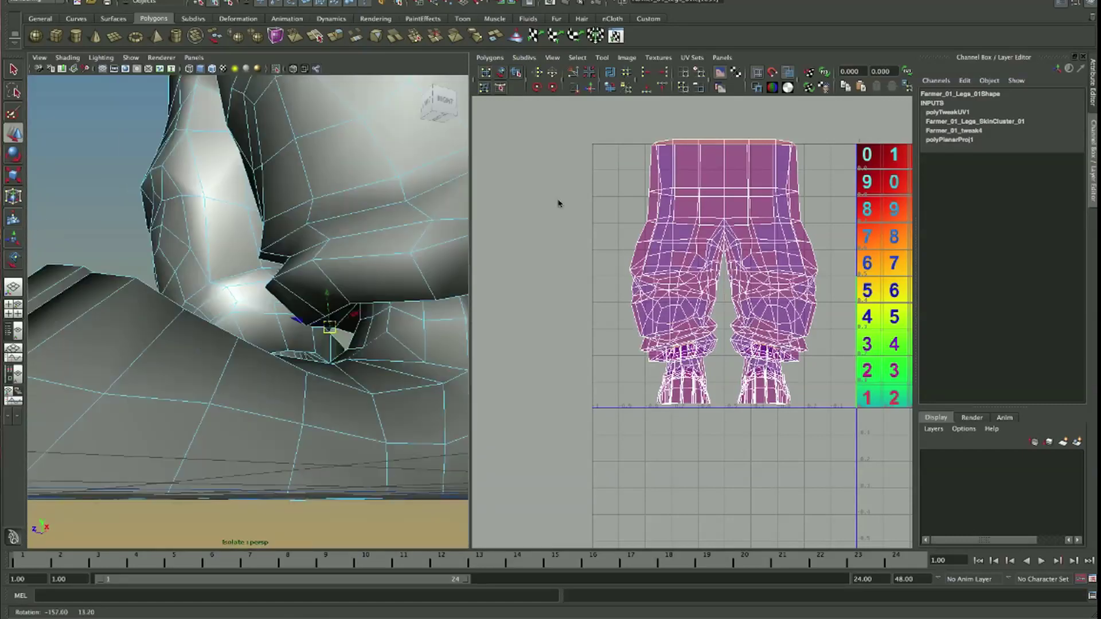
{"action": "left_click", "coordinate": [573, 73]}
- Move the foot UV shells below the 0–1 square, then switch to the Nardeen Family.jpg reference
{"action": "right_click_drag", "start_coordinate": [797, 405], "coordinate": [745, 400]}
{"action": "key", "text": "w"}
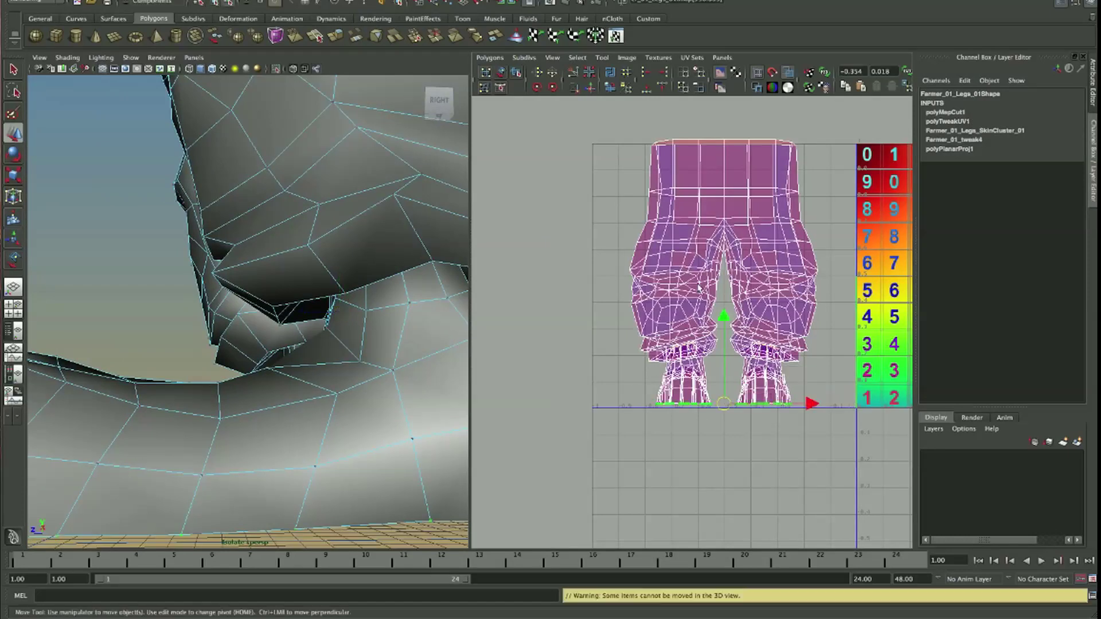
{"action": "mouse_move", "coordinate": [699, 288]}
{"action": "middle_mouse_down"}
{"action": "mouse_move", "coordinate": [700, 425]}
{"action": "mouse_move", "coordinate": [798, 263]}
{"action": "middle_mouse_up"}
{"action": "left_click", "coordinate": [797, 263]}
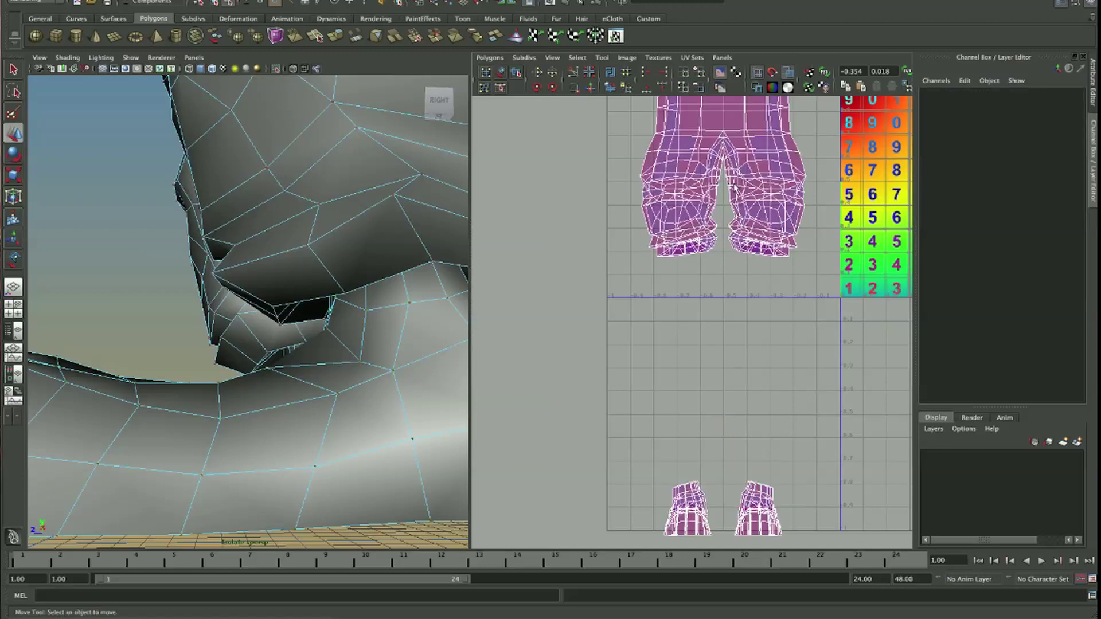
{"action": "middle_click_drag", "start_coordinate": [738, 178], "coordinate": [721, 295], "text": "alt"}
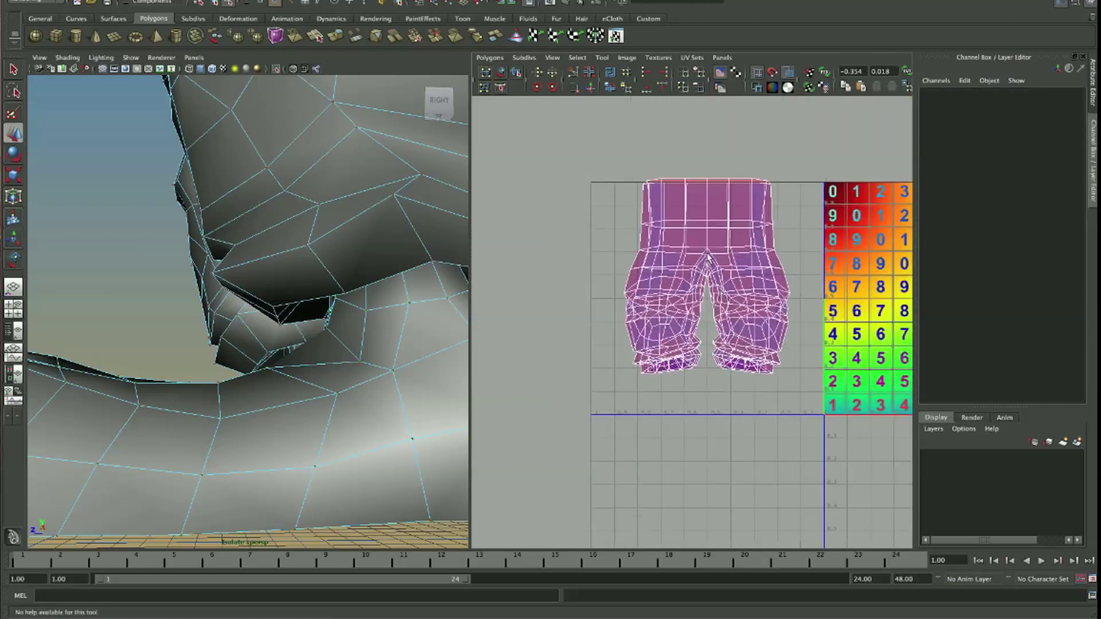
{"action": "key", "text": "f"}
{"action": "mouse_move", "coordinate": [302, 174]}
{"action": "left_mouse_down", "text": "alt"}
{"action": "mouse_move", "coordinate": [245, 309]}
{"action": "mouse_move", "coordinate": [270, 238]}
{"action": "mouse_move", "coordinate": [405, 197]}
{"action": "left_mouse_up", "text": "alt"}
{"action": "key", "text": "super+Tab"}
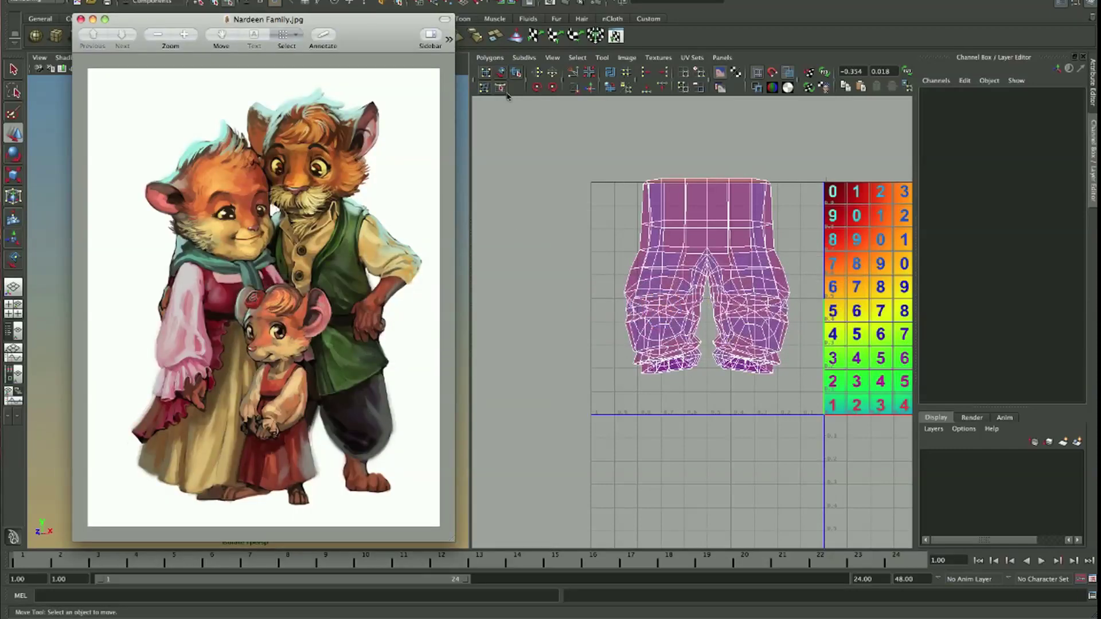
- Back in Maya, orbit around the pants and select an edge along their centre seam
{"action": "key", "text": "super+Tab"}
{"action": "mouse_move", "coordinate": [344, 258]}
{"action": "left_mouse_down", "text": "alt"}
{"action": "mouse_move", "coordinate": [376, 272]}
{"action": "mouse_move", "coordinate": [264, 385]}
{"action": "left_mouse_up", "text": "alt"}
{"action": "scroll", "coordinate": [375, 273], "scroll_direction": "up", "scroll_amount": 5}
{"action": "middle_click_drag", "start_coordinate": [264, 385], "coordinate": [307, 299], "text": "alt"}
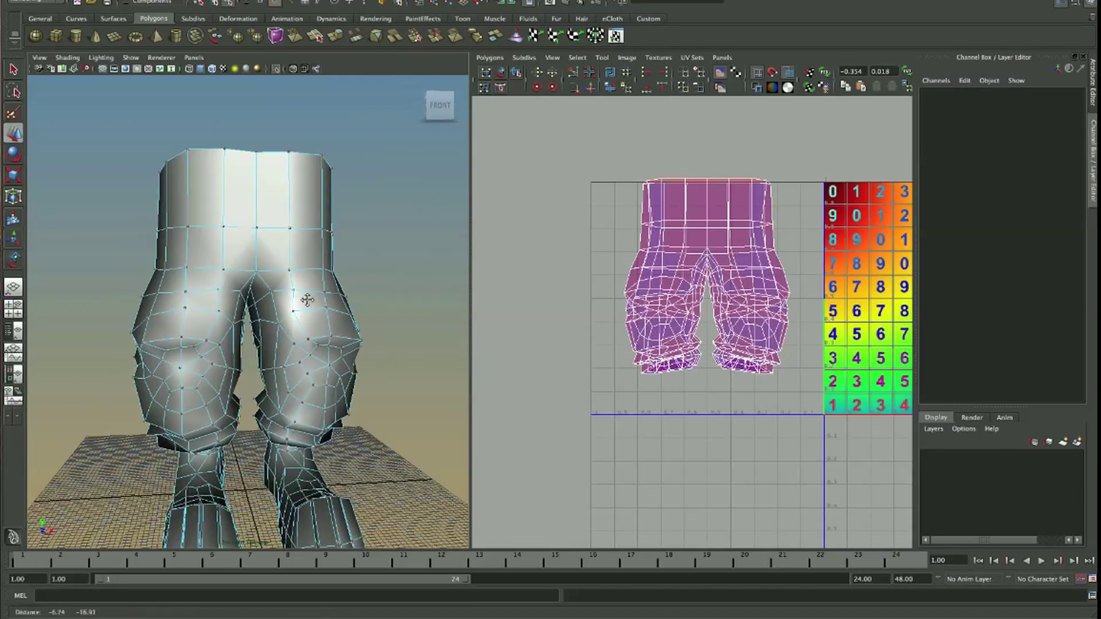
{"action": "mouse_move", "coordinate": [217, 277]}
{"action": "left_mouse_down", "text": "alt"}
{"action": "mouse_move", "coordinate": [373, 315]}
{"action": "mouse_move", "coordinate": [244, 270]}
{"action": "mouse_move", "coordinate": [278, 246]}
{"action": "mouse_move", "coordinate": [273, 260]}
{"action": "mouse_move", "coordinate": [288, 224]}
{"action": "mouse_move", "coordinate": [201, 214]}
{"action": "mouse_move", "coordinate": [68, 226]}
{"action": "left_mouse_up", "text": "alt"}
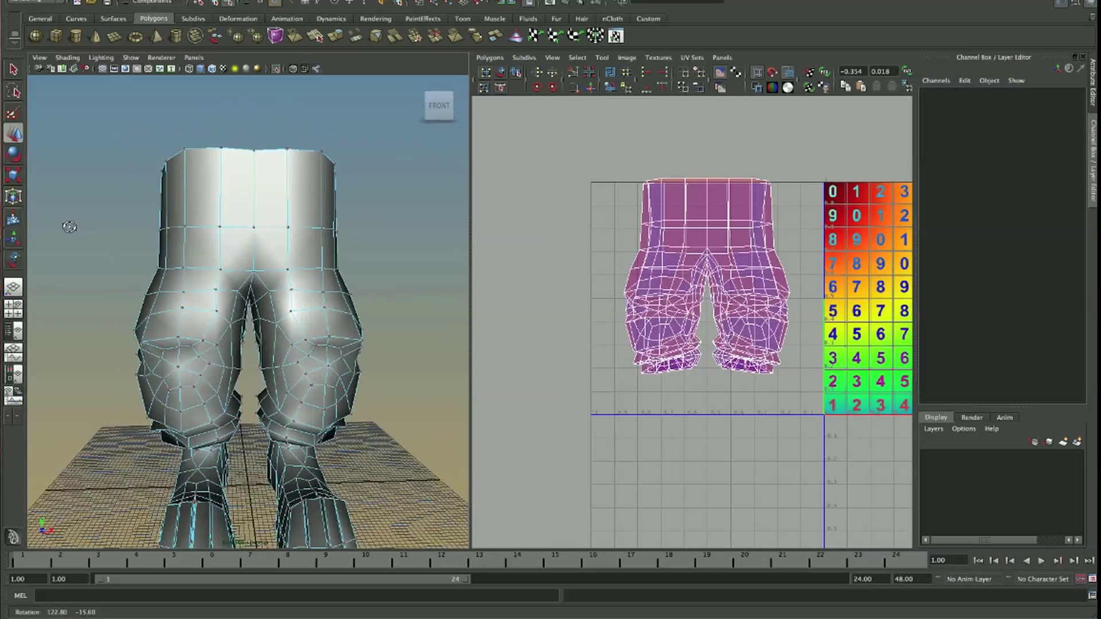
{"action": "right_click_drag", "start_coordinate": [213, 186], "coordinate": [218, 212], "text": "shift"}
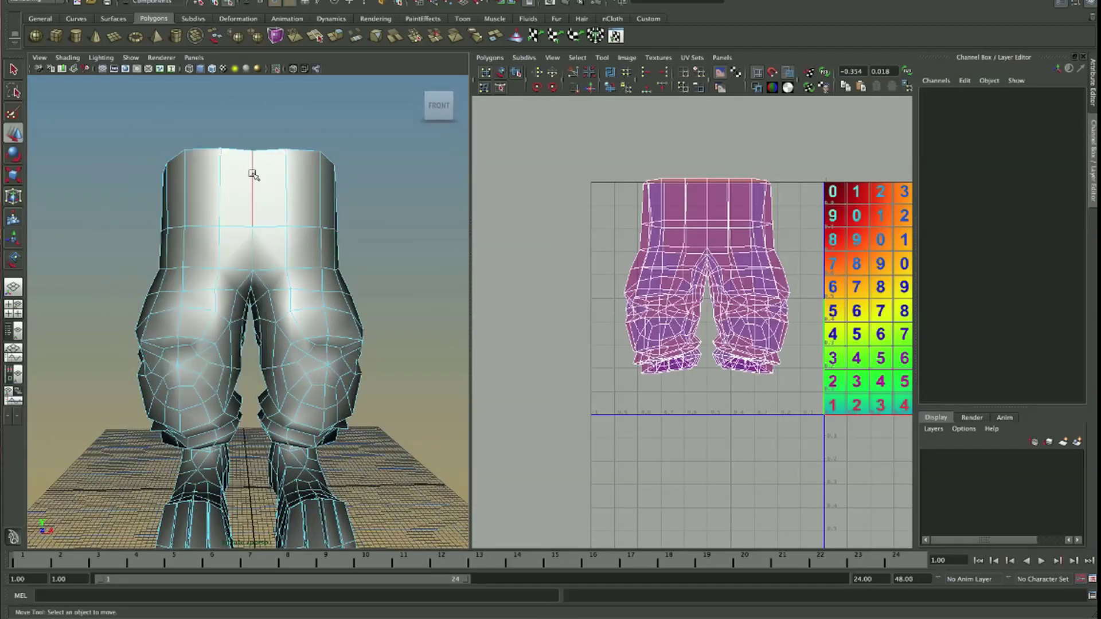
{"action": "mouse_move", "coordinate": [256, 196]}
{"action": "left_mouse_down", "text": "alt"}
{"action": "mouse_move", "coordinate": [252, 273]}
{"action": "mouse_move", "coordinate": [290, 183]}
{"action": "left_mouse_up", "text": "alt"}
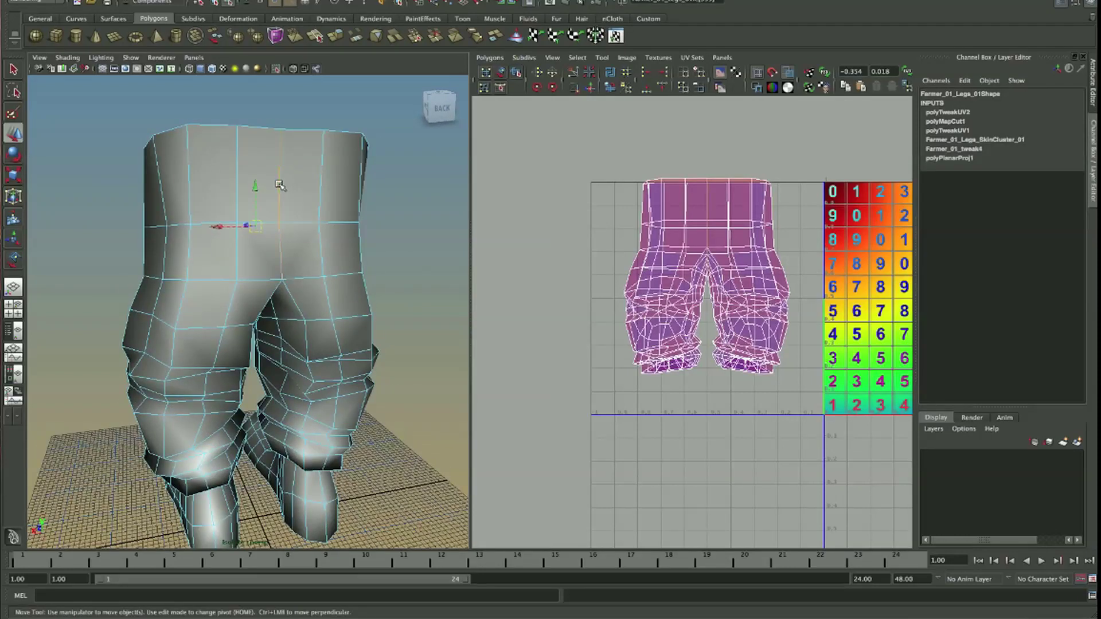
{"action": "middle_click_drag", "start_coordinate": [638, 263], "coordinate": [625, 238], "text": "alt"}
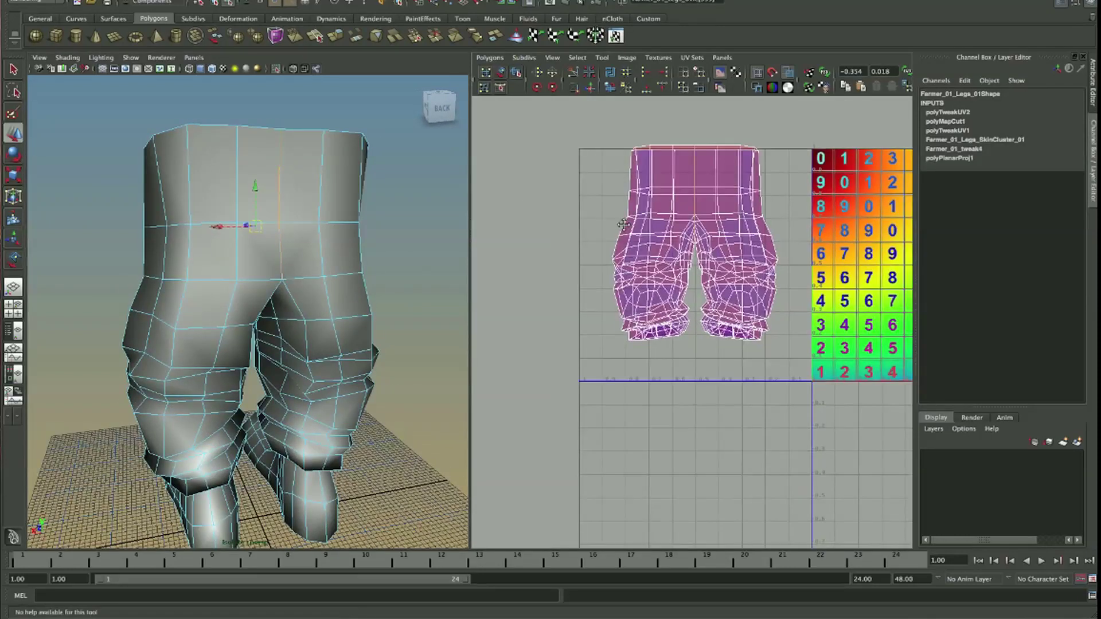
- Cut the UVs along the centre seam and move the right leg shell away from the left
{"action": "left_click", "coordinate": [572, 74]}
{"action": "right_click_drag", "start_coordinate": [736, 230], "coordinate": [737, 311]}
{"action": "key", "text": "w"}
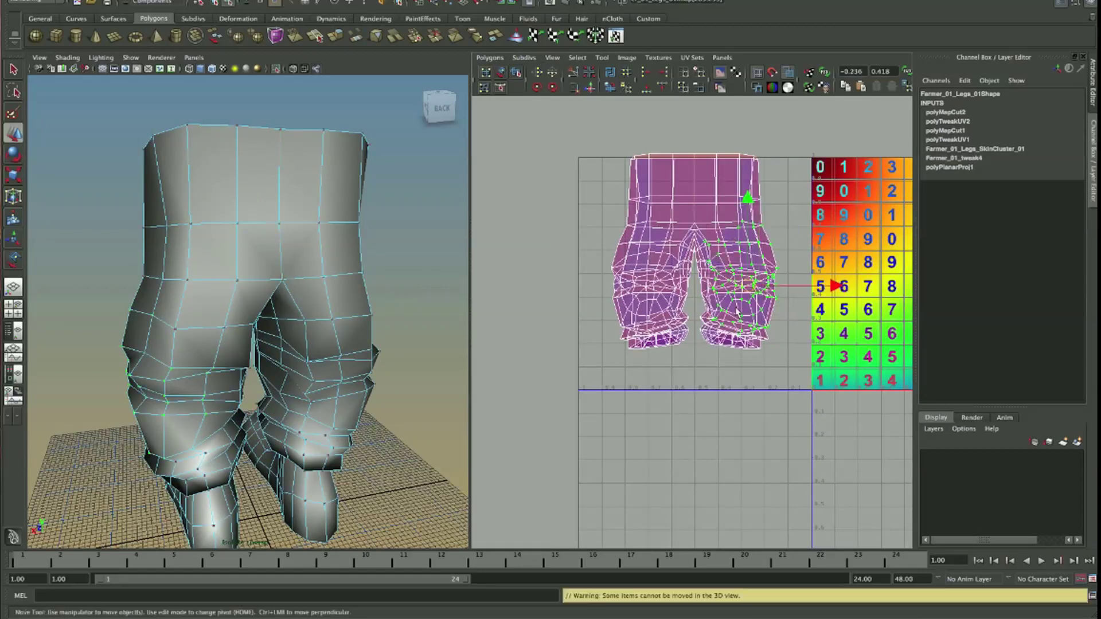
{"action": "middle_click_drag", "start_coordinate": [736, 312], "coordinate": [772, 312]}
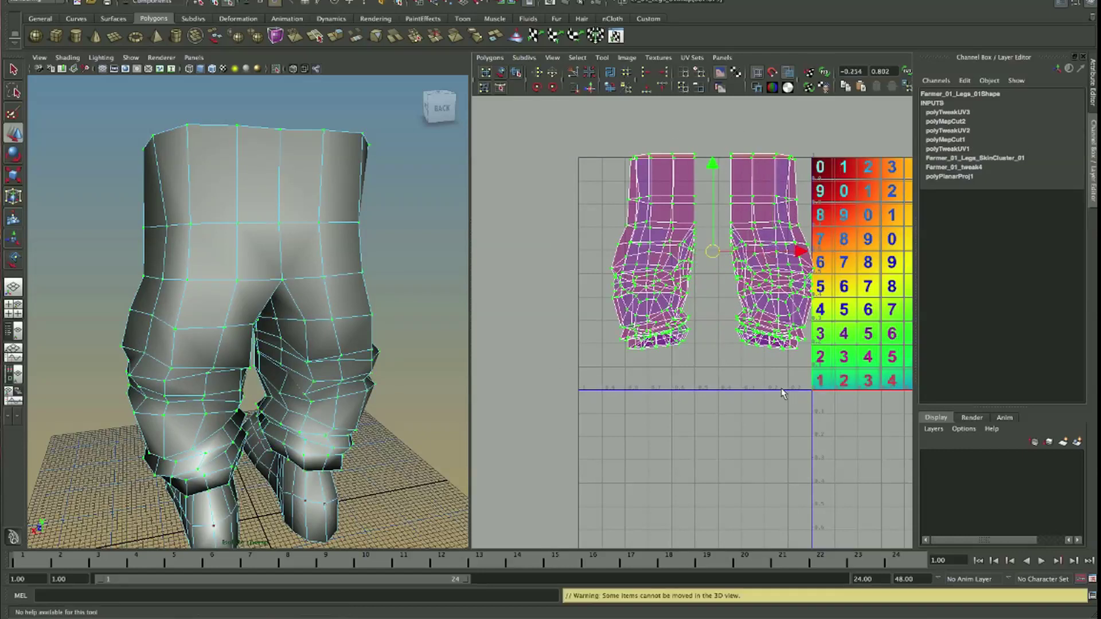
{"action": "middle_click_drag", "start_coordinate": [780, 386], "coordinate": [738, 389]}
{"action": "left_click", "coordinate": [740, 384]}
- Orbit around the back of the pants and cut the UVs along a second seam
{"action": "mouse_move", "coordinate": [286, 327]}
{"action": "left_mouse_down", "text": "alt"}
{"action": "mouse_move", "coordinate": [315, 329]}
{"action": "mouse_move", "coordinate": [311, 320]}
{"action": "left_mouse_up", "text": "alt"}
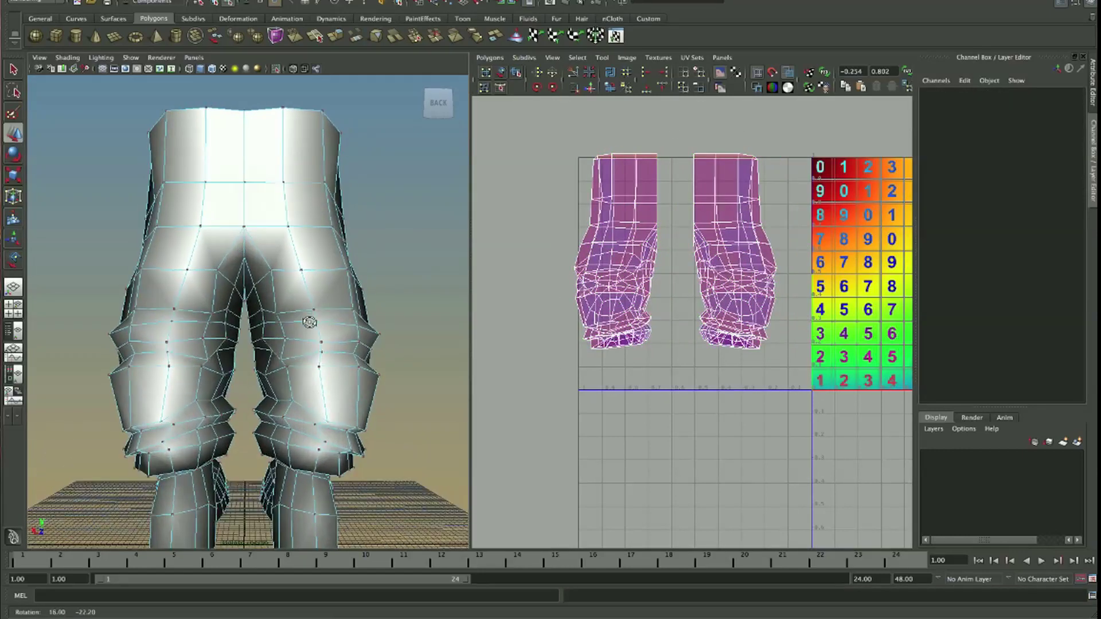
{"action": "mouse_move", "coordinate": [299, 281]}
{"action": "left_mouse_down", "text": "alt"}
{"action": "mouse_move", "coordinate": [268, 267]}
{"action": "mouse_move", "coordinate": [321, 270]}
{"action": "mouse_move", "coordinate": [252, 276]}
{"action": "mouse_move", "coordinate": [265, 253]}
{"action": "mouse_move", "coordinate": [266, 387]}
{"action": "mouse_move", "coordinate": [195, 364]}
{"action": "mouse_move", "coordinate": [136, 375]}
{"action": "left_mouse_up", "text": "alt"}
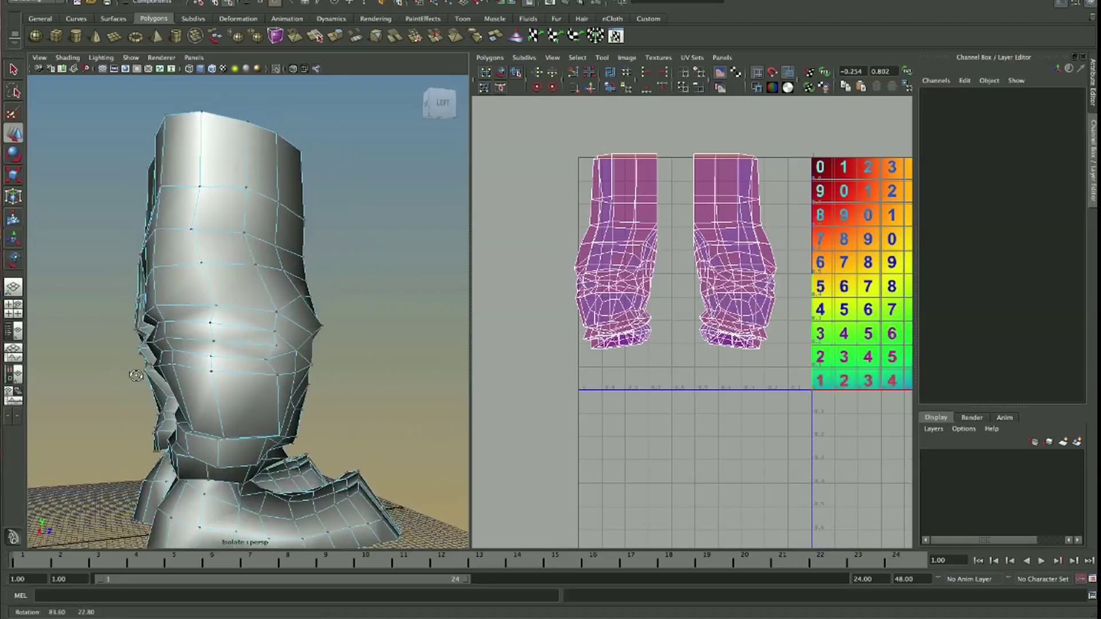
{"action": "left_click_drag", "start_coordinate": [230, 388], "coordinate": [207, 256], "text": "alt"}
{"action": "left_click_drag", "start_coordinate": [183, 382], "coordinate": [258, 361], "text": "alt"}
{"action": "right_click_drag", "start_coordinate": [258, 361], "coordinate": [280, 347], "text": "alt"}
{"action": "mouse_move", "coordinate": [281, 348]}
{"action": "left_mouse_down", "text": "alt"}
{"action": "mouse_move", "coordinate": [236, 328]}
{"action": "mouse_move", "coordinate": [263, 327]}
{"action": "mouse_move", "coordinate": [237, 319]}
{"action": "mouse_move", "coordinate": [217, 283]}
{"action": "mouse_move", "coordinate": [277, 281]}
{"action": "mouse_move", "coordinate": [290, 339]}
{"action": "mouse_move", "coordinate": [277, 342]}
{"action": "mouse_move", "coordinate": [290, 327]}
{"action": "mouse_move", "coordinate": [250, 338]}
{"action": "mouse_move", "coordinate": [251, 438]}
{"action": "mouse_move", "coordinate": [266, 392]}
{"action": "mouse_move", "coordinate": [332, 324]}
{"action": "left_mouse_up", "text": "alt"}
{"action": "mouse_move", "coordinate": [327, 368]}
{"action": "left_mouse_down", "text": "alt"}
{"action": "mouse_move", "coordinate": [353, 390]}
{"action": "mouse_move", "coordinate": [303, 401]}
{"action": "mouse_move", "coordinate": [324, 346]}
{"action": "mouse_move", "coordinate": [318, 310]}
{"action": "left_mouse_up", "text": "alt"}
{"action": "scroll", "coordinate": [304, 401], "scroll_direction": "down", "scroll_amount": 5}
{"action": "scroll", "coordinate": [640, 430], "scroll_direction": "down", "scroll_amount": 3}
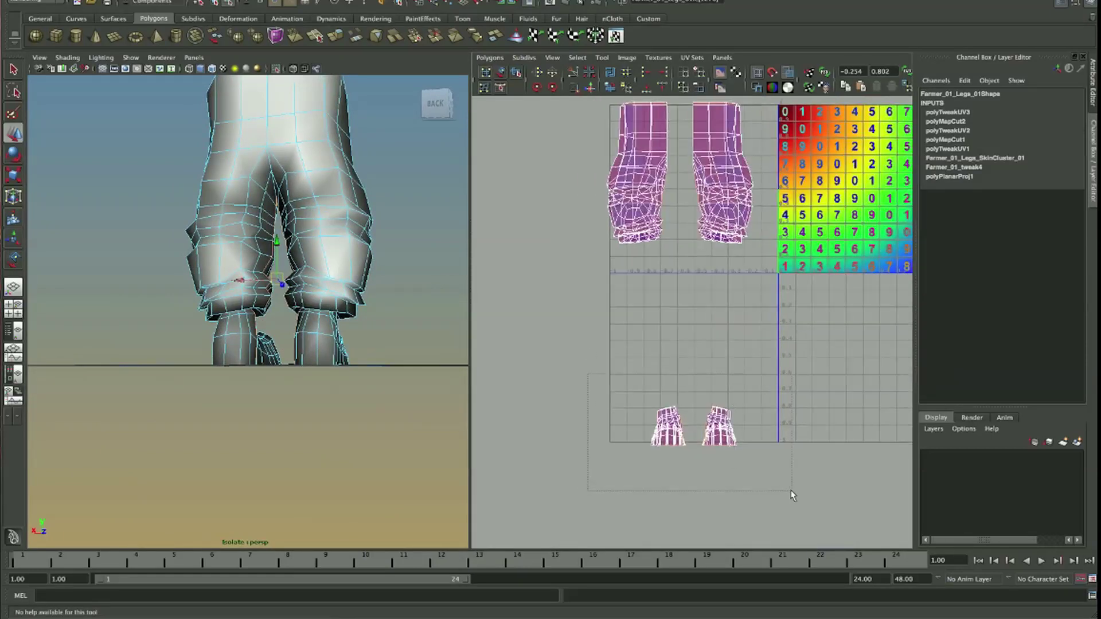
{"action": "key", "text": "f"}
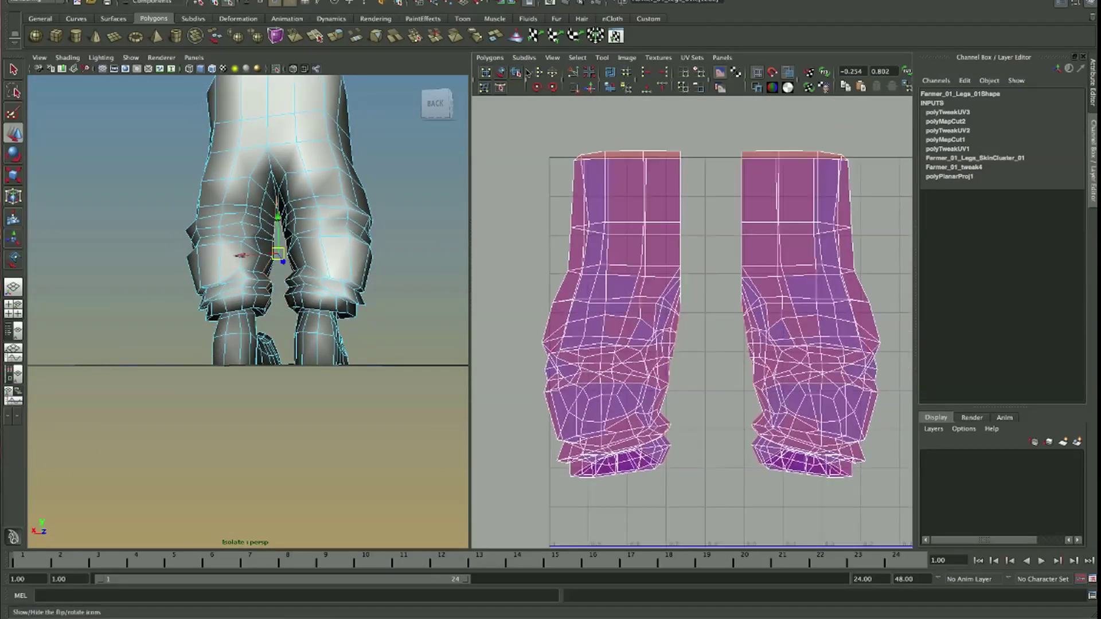
{"action": "left_click", "coordinate": [572, 73]}
- Select two vertices on the top of the waistband
{"action": "left_click_drag", "start_coordinate": [344, 115], "coordinate": [319, 151], "text": "alt"}
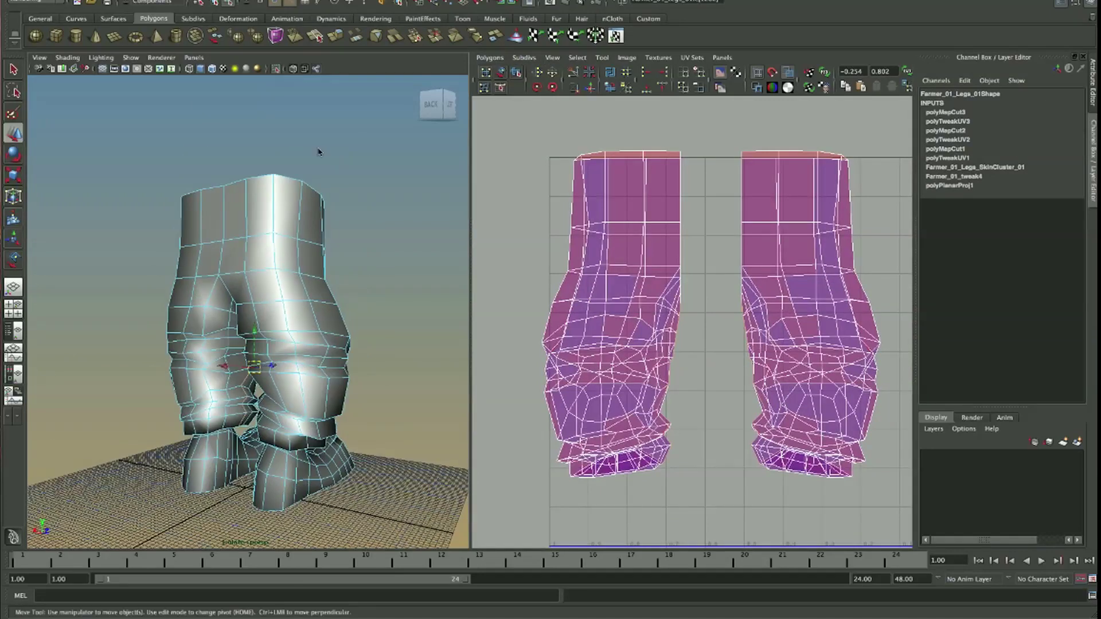
{"action": "right_click_drag", "start_coordinate": [290, 198], "coordinate": [335, 191]}
{"action": "left_click", "coordinate": [270, 171]}
{"action": "mouse_move", "coordinate": [269, 170]}
{"action": "left_mouse_down", "text": "alt"}
{"action": "mouse_move", "coordinate": [270, 195]}
{"action": "mouse_move", "coordinate": [345, 226]}
{"action": "left_mouse_up", "text": "alt"}
{"action": "left_click", "coordinate": [267, 203], "text": "shift"}
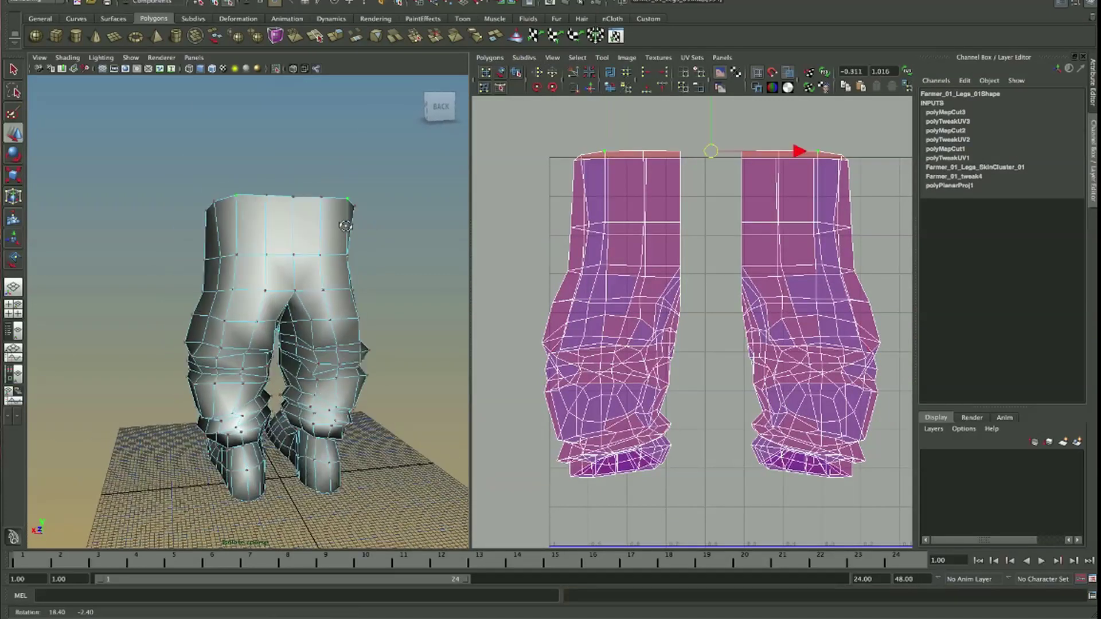
- Unfold the pants UVs, grow the selection, and move the left half away from the right
{"action": "left_click", "coordinate": [611, 89]}
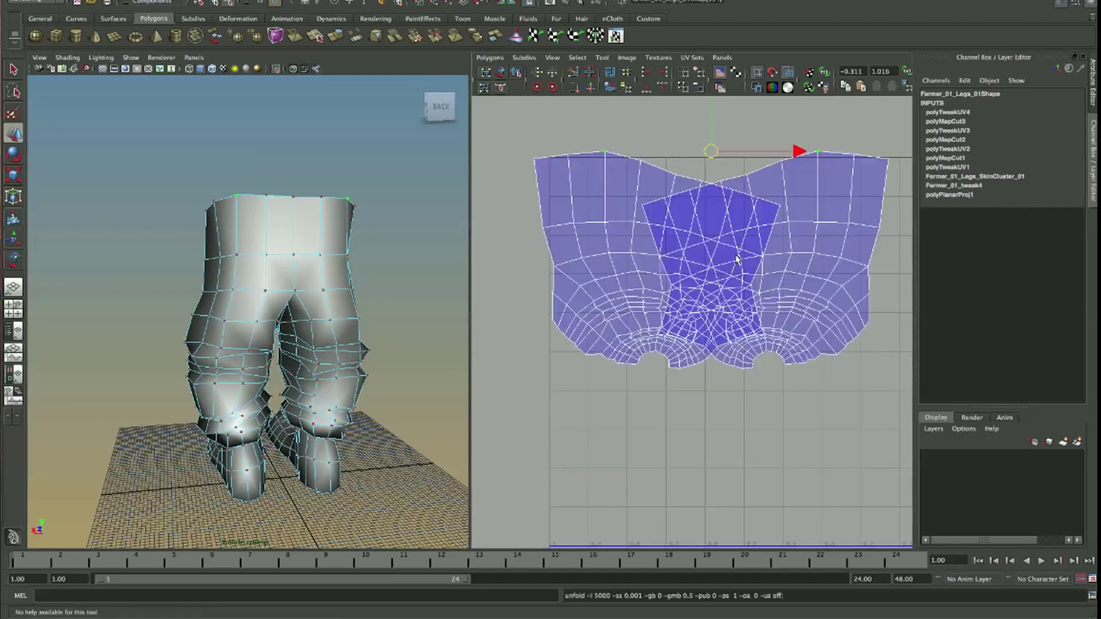
{"action": "scroll", "coordinate": [737, 259], "scroll_direction": "down", "scroll_amount": 2}
{"action": "key", "text": "greater"}
{"action": "key", "text": "greater"}
{"action": "key", "text": "greater"}
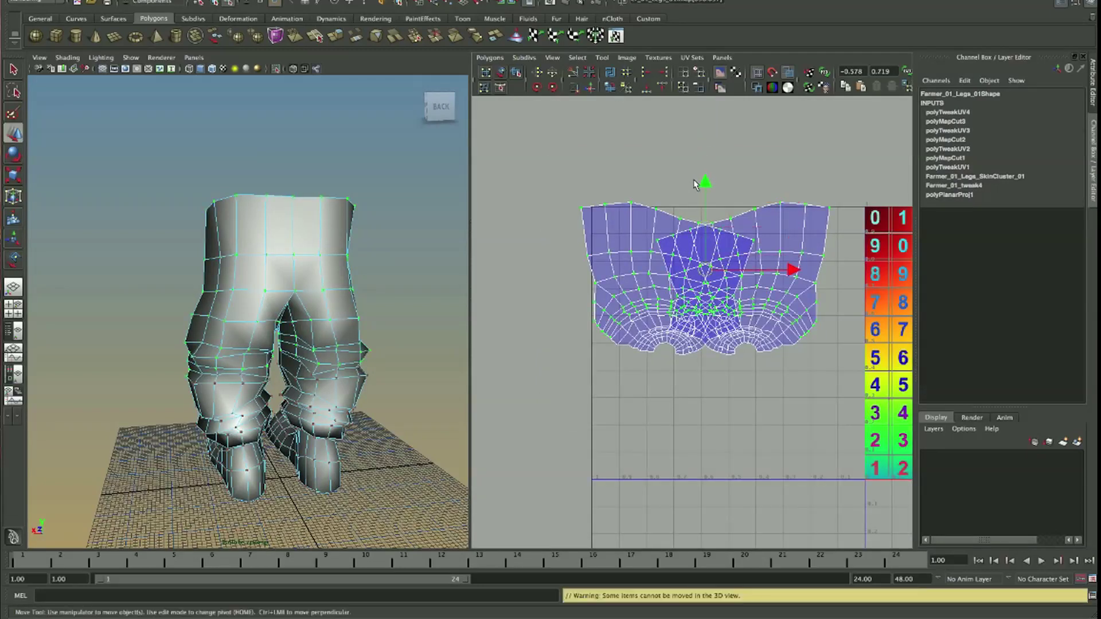
{"action": "left_click_drag", "start_coordinate": [564, 201], "coordinate": [629, 337]}
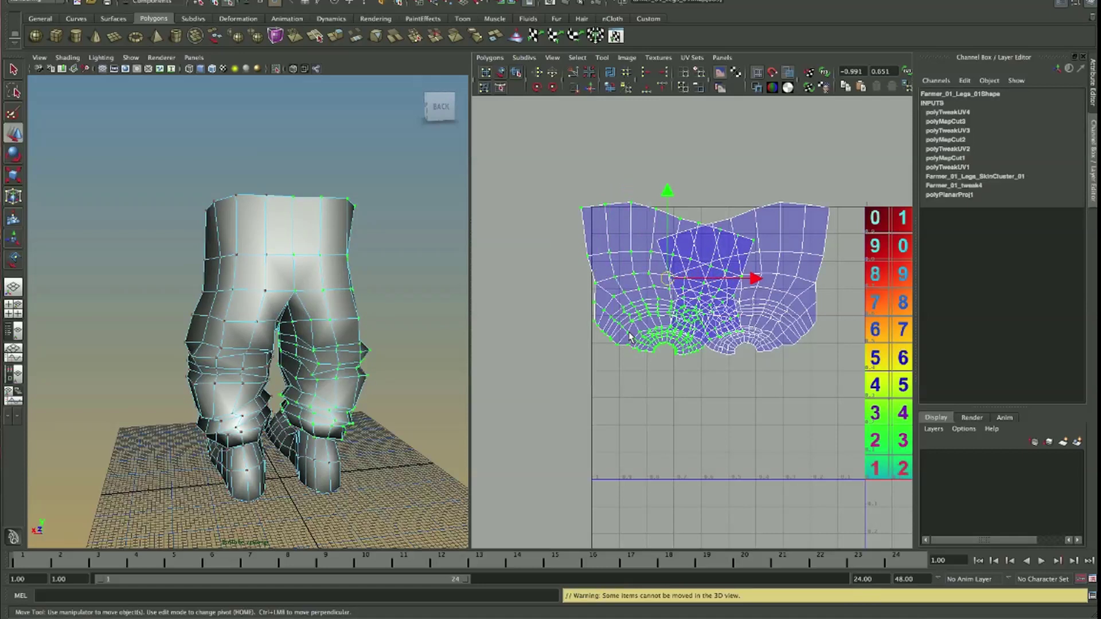
{"action": "middle_click_drag", "start_coordinate": [754, 419], "coordinate": [636, 420]}
{"action": "left_click_drag", "start_coordinate": [258, 316], "coordinate": [67, 315], "text": "alt"}
{"action": "mouse_move", "coordinate": [658, 326]}
{"action": "middle_mouse_down"}
{"action": "mouse_move", "coordinate": [608, 326]}
{"action": "mouse_move", "coordinate": [639, 326]}
{"action": "mouse_move", "coordinate": [626, 317]}
{"action": "middle_mouse_up"}
{"action": "left_click", "coordinate": [728, 321]}
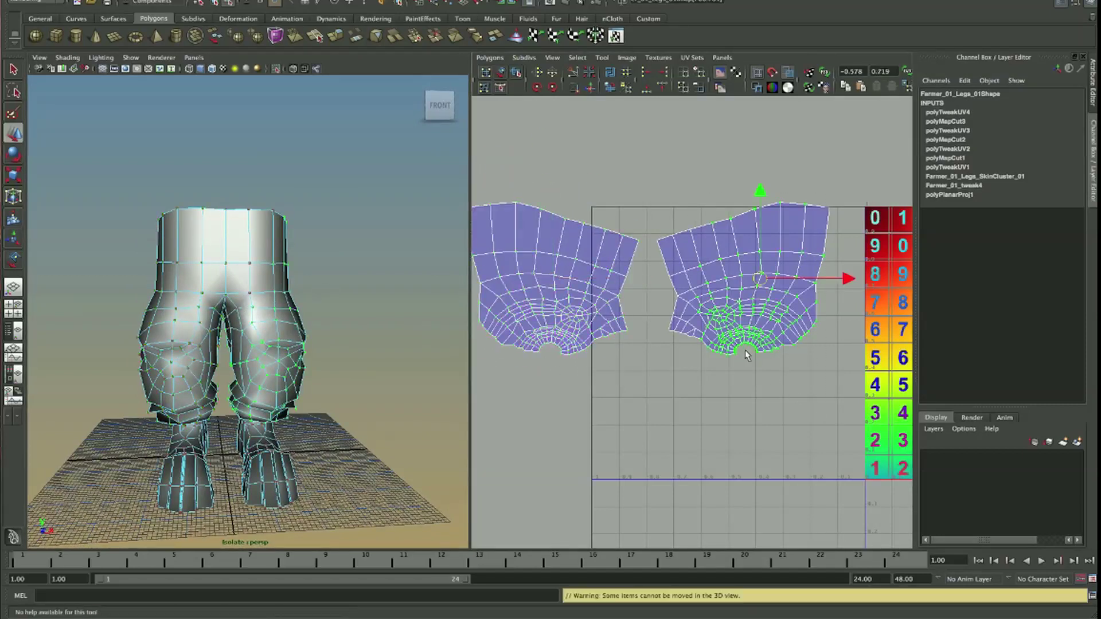
{"action": "left_click", "coordinate": [747, 348]}
- Bring the numbered texture tile into view and reselect the whole pants object
{"action": "scroll", "coordinate": [633, 339], "scroll_direction": "up", "scroll_amount": 1}
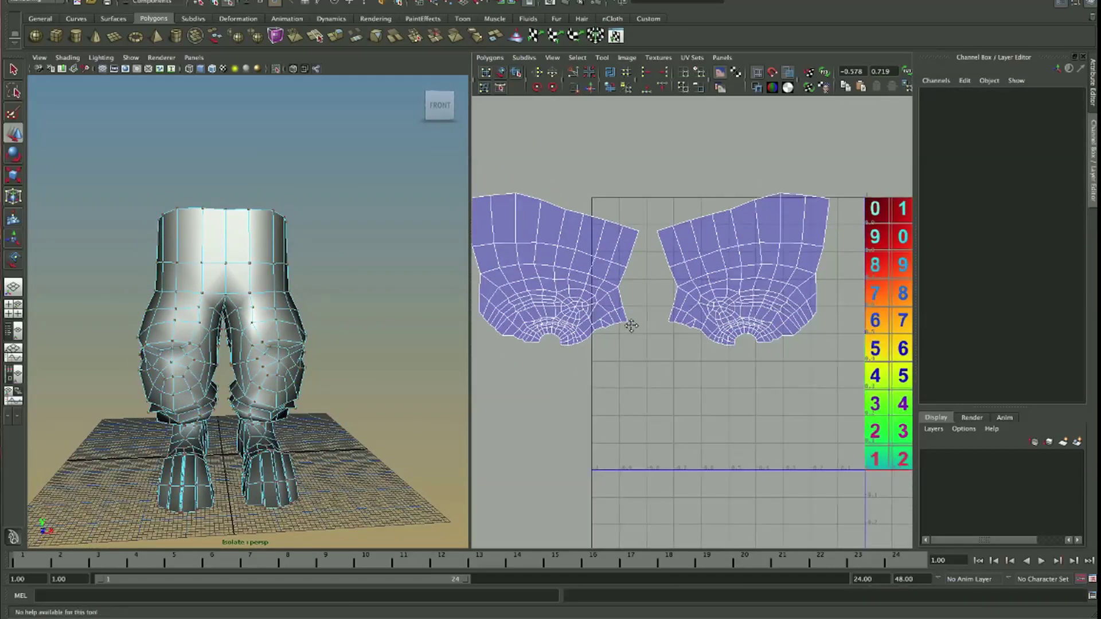
{"action": "scroll", "coordinate": [659, 317], "scroll_direction": "up", "scroll_amount": 2}
{"action": "scroll", "coordinate": [660, 327], "scroll_direction": "up", "scroll_amount": 1}
{"action": "mouse_move", "coordinate": [643, 339]}
{"action": "middle_mouse_down", "text": "alt"}
{"action": "mouse_move", "coordinate": [696, 315]}
{"action": "mouse_move", "coordinate": [634, 315]}
{"action": "mouse_move", "coordinate": [736, 325]}
{"action": "middle_mouse_up", "text": "alt"}
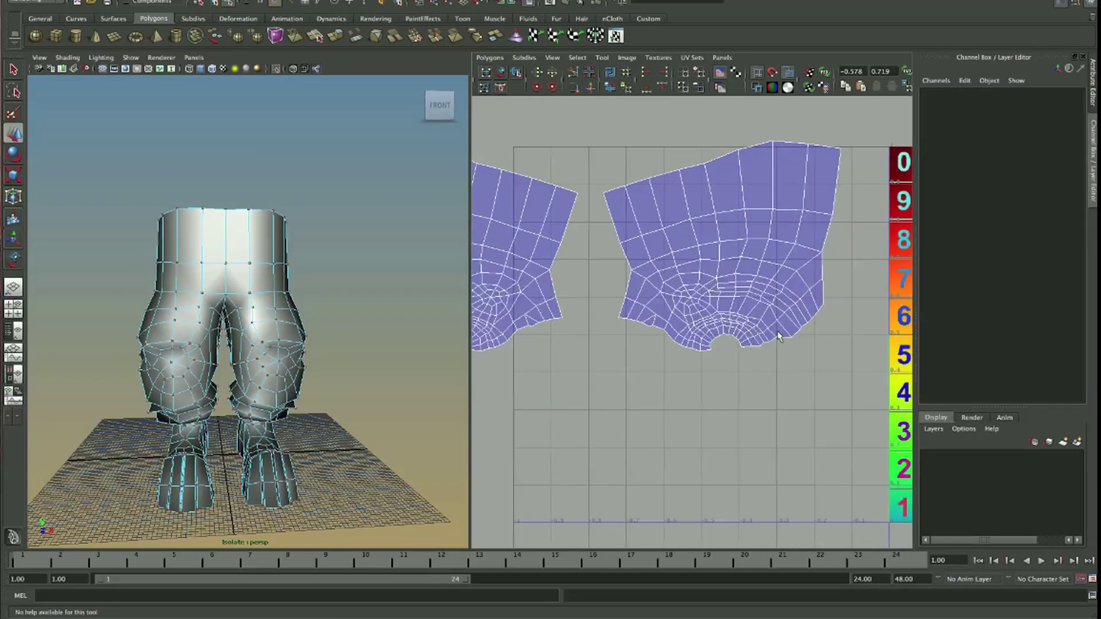
{"action": "middle_click_drag", "start_coordinate": [601, 222], "coordinate": [695, 221], "text": "alt"}
{"action": "right_click_drag", "start_coordinate": [694, 221], "coordinate": [661, 222]}
{"action": "key", "text": "F8"}
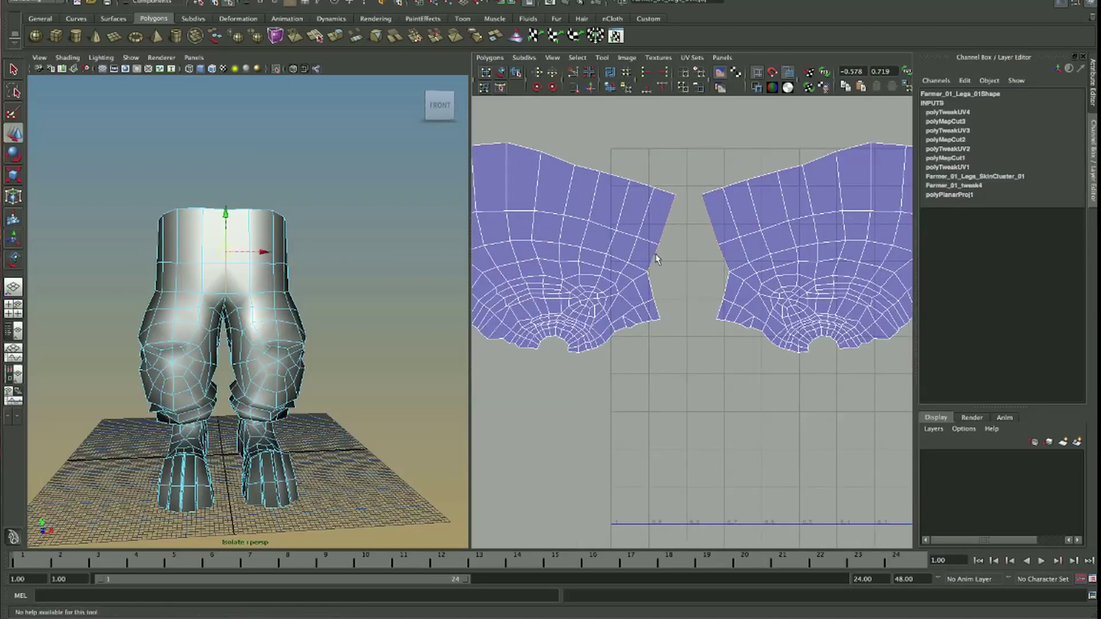
{"action": "left_click", "coordinate": [591, 88]}
{"action": "right_click_drag", "start_coordinate": [721, 202], "coordinate": [766, 197]}
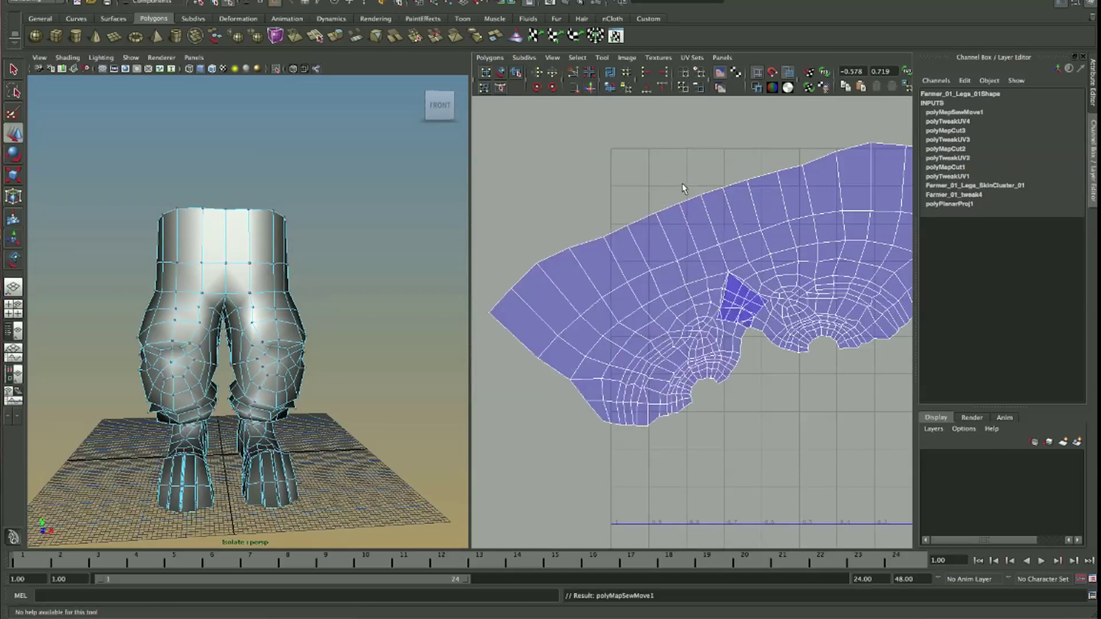
{"action": "key", "text": "w"}
{"action": "left_click", "coordinate": [610, 87]}
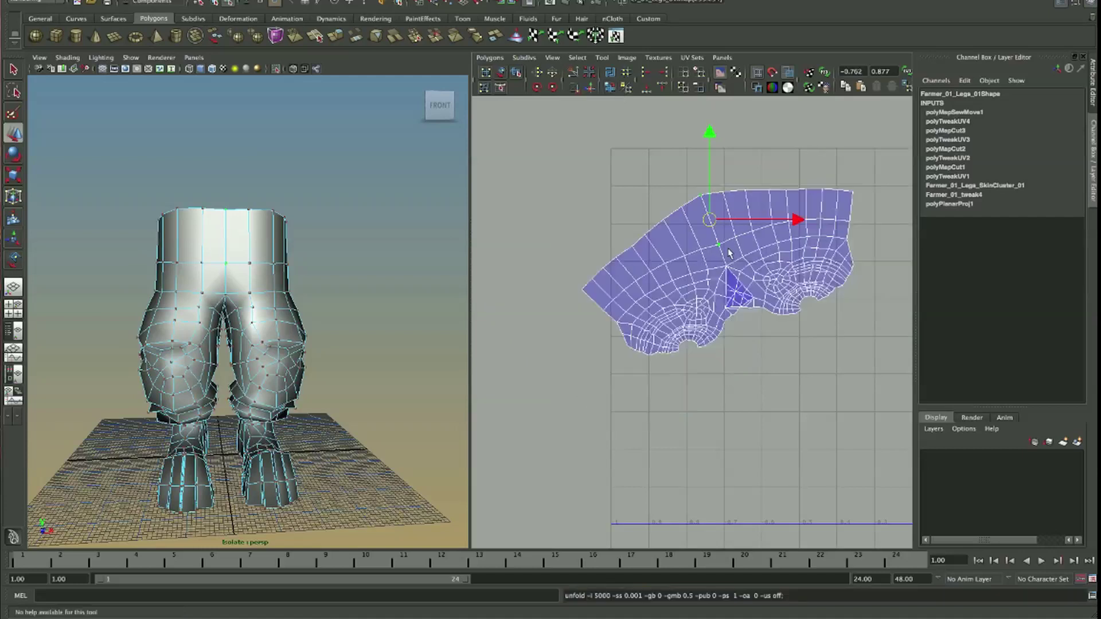
{"action": "key", "text": "ctrl+z"}
{"action": "right_click_drag", "start_coordinate": [687, 294], "coordinate": [727, 253], "text": "alt"}
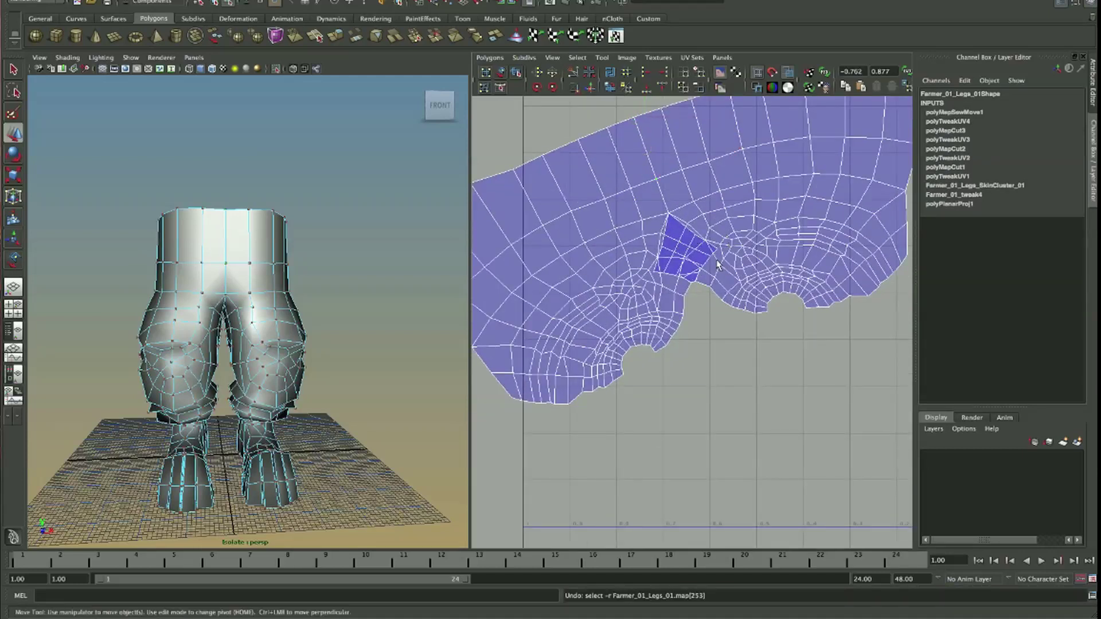
{"action": "key", "text": "ctrl+z"}
{"action": "middle_click_drag", "start_coordinate": [696, 256], "coordinate": [721, 324], "text": "alt"}
{"action": "mouse_move", "coordinate": [722, 324]}
{"action": "right_mouse_down", "text": "alt"}
{"action": "mouse_move", "coordinate": [720, 287]}
{"action": "mouse_move", "coordinate": [564, 191]}
{"action": "right_mouse_up", "text": "alt"}
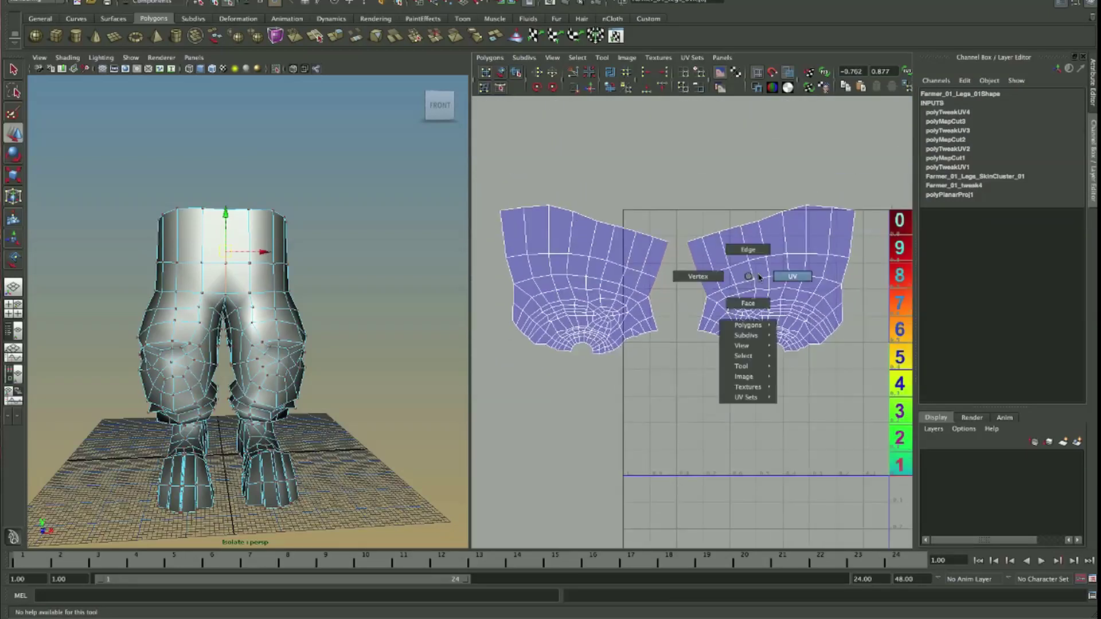
- Scale down both pants shells and move them just outside the texture tile
{"action": "left_click_drag", "start_coordinate": [734, 387], "coordinate": [735, 388]}
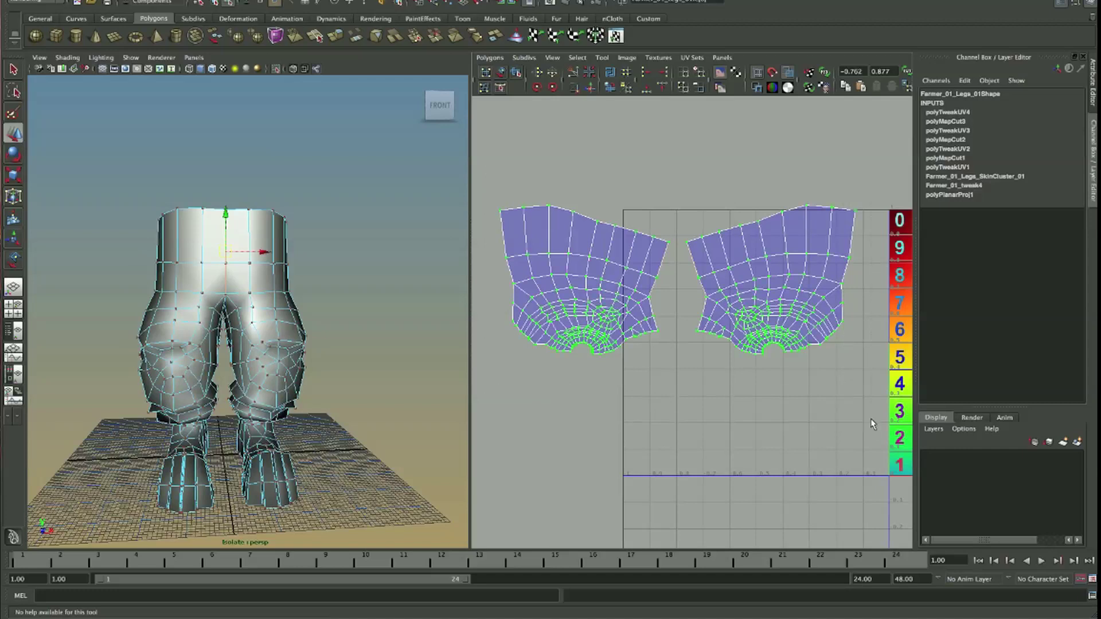
{"action": "key", "text": "r"}
{"action": "right_click_drag", "start_coordinate": [813, 411], "coordinate": [620, 355], "text": "alt"}
{"action": "mouse_move", "coordinate": [749, 397]}
{"action": "middle_mouse_down", "text": "alt"}
{"action": "mouse_move", "coordinate": [705, 374]}
{"action": "mouse_move", "coordinate": [751, 385]}
{"action": "mouse_move", "coordinate": [738, 393]}
{"action": "mouse_move", "coordinate": [750, 376]}
{"action": "mouse_move", "coordinate": [709, 376]}
{"action": "middle_mouse_up", "text": "alt"}
{"action": "key", "text": "w"}
{"action": "key", "text": "r"}
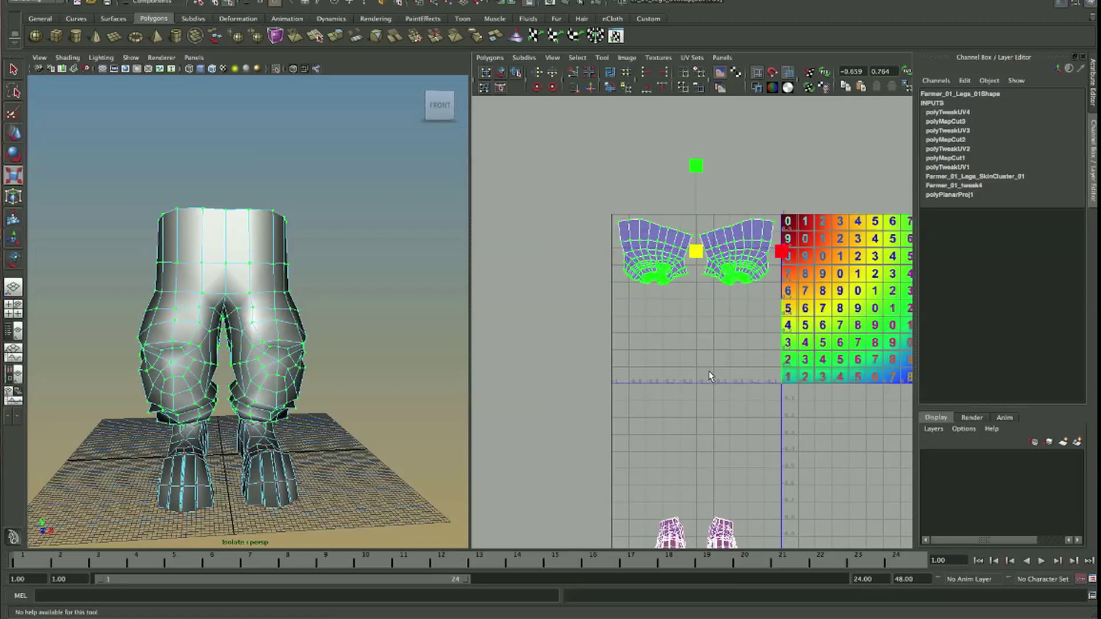
{"action": "key", "text": "w"}
{"action": "mouse_move", "coordinate": [764, 457]}
{"action": "middle_mouse_down"}
{"action": "mouse_move", "coordinate": [769, 386]}
{"action": "mouse_move", "coordinate": [763, 539]}
{"action": "middle_mouse_up"}
{"action": "middle_click_drag", "start_coordinate": [702, 404], "coordinate": [683, 329], "text": "alt"}
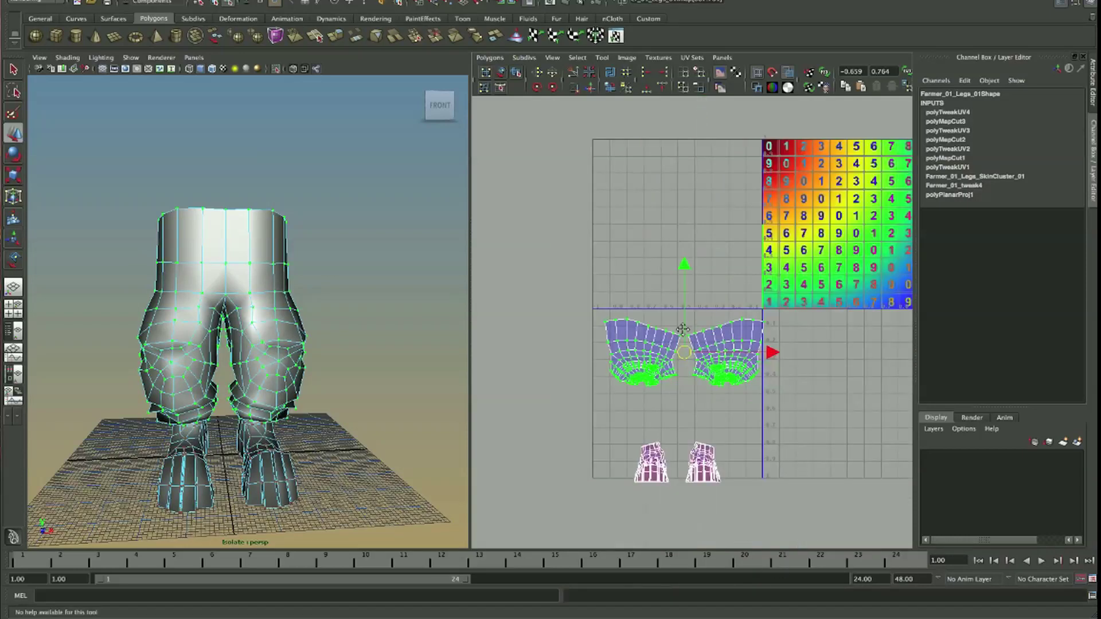
{"action": "right_click_drag", "start_coordinate": [683, 329], "coordinate": [710, 357], "text": "alt"}
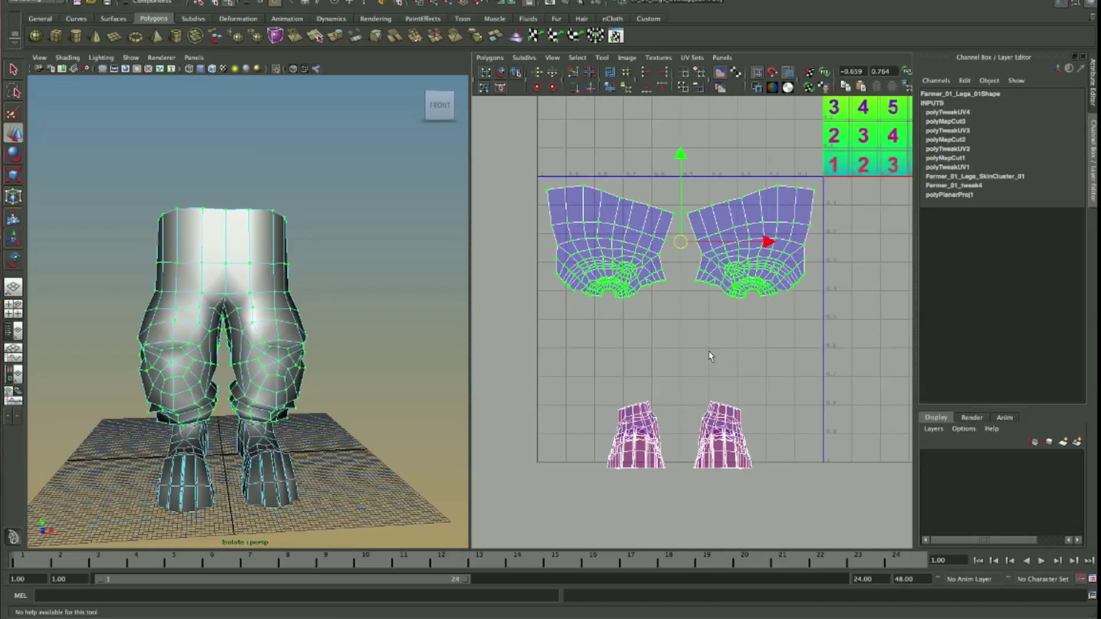
{"action": "left_click", "coordinate": [685, 422]}
- Select the two foot UV shells and frame the feet in the viewport
{"action": "left_click_drag", "start_coordinate": [580, 377], "coordinate": [762, 482]}
{"action": "left_click_drag", "start_coordinate": [189, 418], "coordinate": [172, 423], "text": "alt"}
{"action": "right_click_drag", "start_coordinate": [171, 424], "coordinate": [270, 379], "text": "alt"}
{"action": "middle_click_drag", "start_coordinate": [270, 459], "coordinate": [310, 351], "text": "alt"}
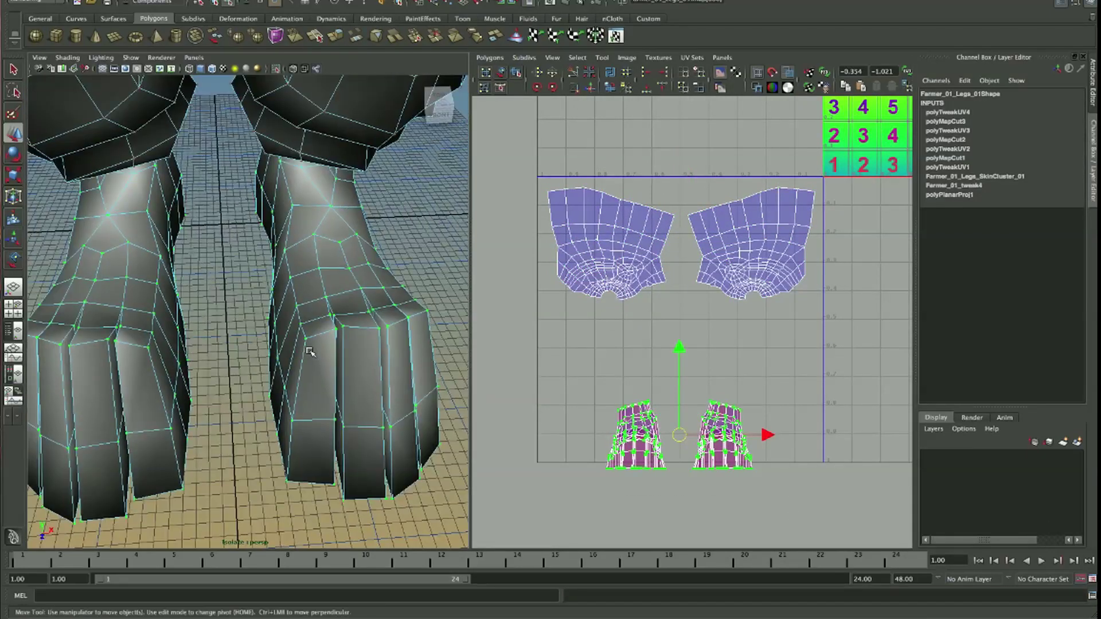
- Orbit around the feet and legs, select two leg edges, then deselect everything
{"action": "left_click_drag", "start_coordinate": [309, 351], "coordinate": [289, 331], "text": "alt"}
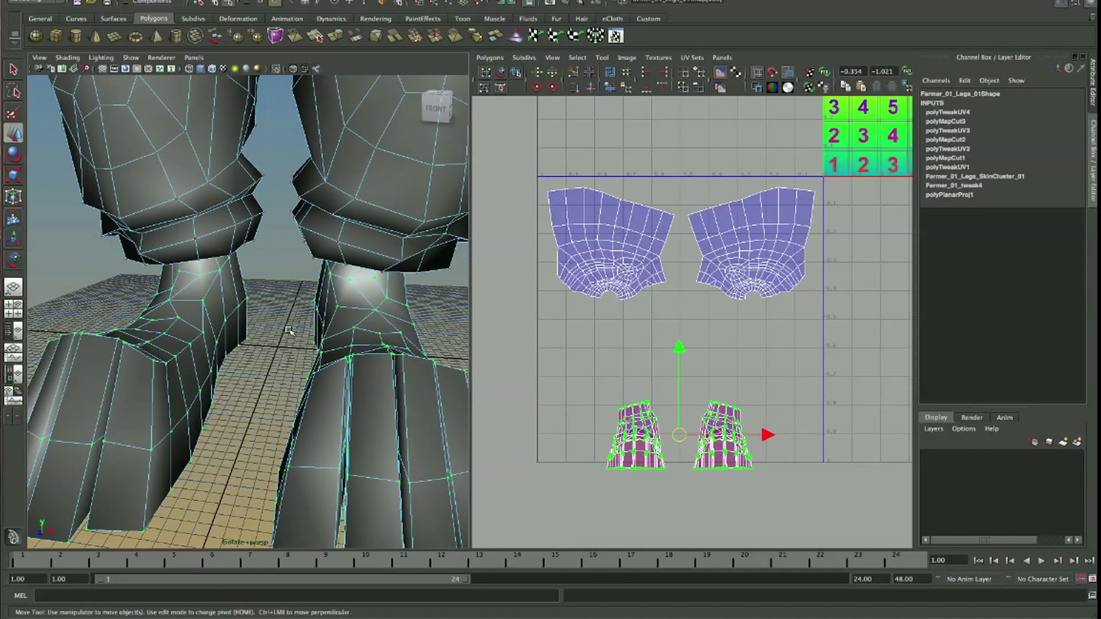
{"action": "mouse_move", "coordinate": [406, 366]}
{"action": "left_mouse_down", "text": "alt"}
{"action": "mouse_move", "coordinate": [320, 380]}
{"action": "mouse_move", "coordinate": [337, 344]}
{"action": "left_mouse_up", "text": "alt"}
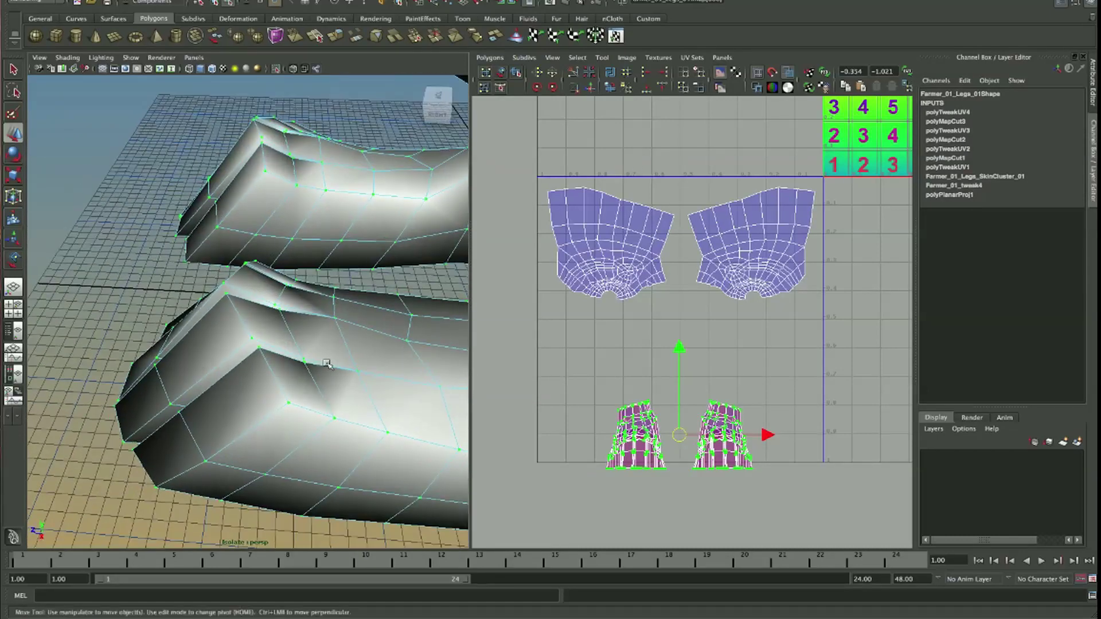
{"action": "mouse_move", "coordinate": [315, 278]}
{"action": "left_mouse_down", "text": "alt"}
{"action": "mouse_move", "coordinate": [368, 320]}
{"action": "mouse_move", "coordinate": [353, 147]}
{"action": "mouse_move", "coordinate": [344, 184]}
{"action": "mouse_move", "coordinate": [317, 179]}
{"action": "mouse_move", "coordinate": [241, 218]}
{"action": "mouse_move", "coordinate": [147, 246]}
{"action": "mouse_move", "coordinate": [116, 184]}
{"action": "mouse_move", "coordinate": [146, 188]}
{"action": "mouse_move", "coordinate": [233, 283]}
{"action": "mouse_move", "coordinate": [328, 335]}
{"action": "left_mouse_up", "text": "alt"}
{"action": "right_click", "coordinate": [369, 198]}
{"action": "mouse_move", "coordinate": [281, 393]}
{"action": "left_mouse_down", "text": "alt"}
{"action": "mouse_move", "coordinate": [163, 357]}
{"action": "mouse_move", "coordinate": [268, 427]}
{"action": "mouse_move", "coordinate": [298, 424]}
{"action": "mouse_move", "coordinate": [330, 395]}
{"action": "left_mouse_up", "text": "alt"}
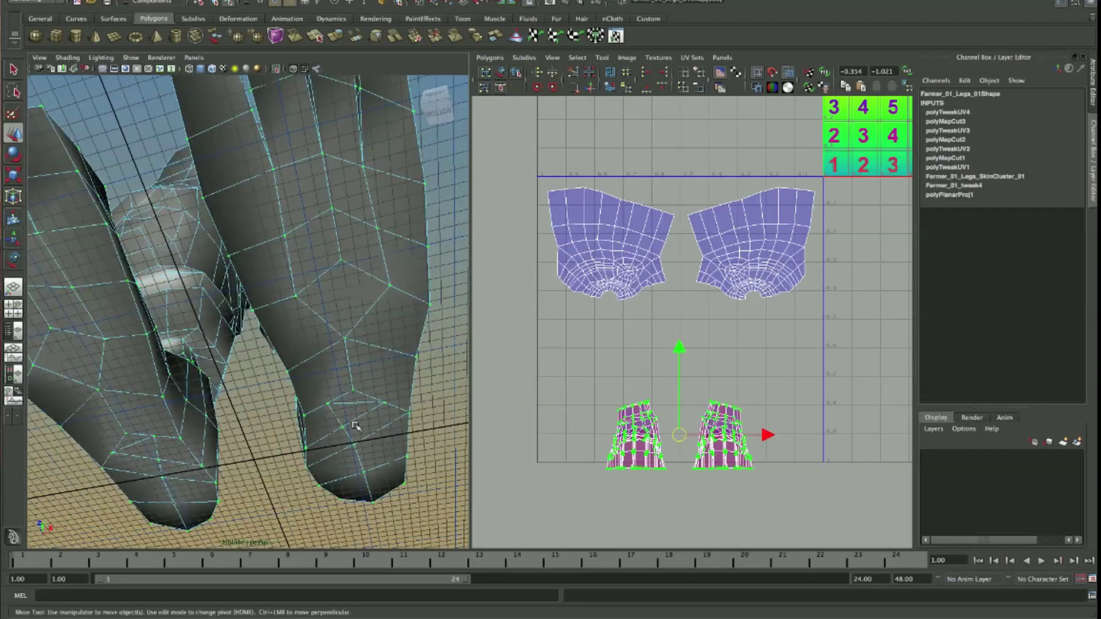
{"action": "left_click", "coordinate": [346, 402]}
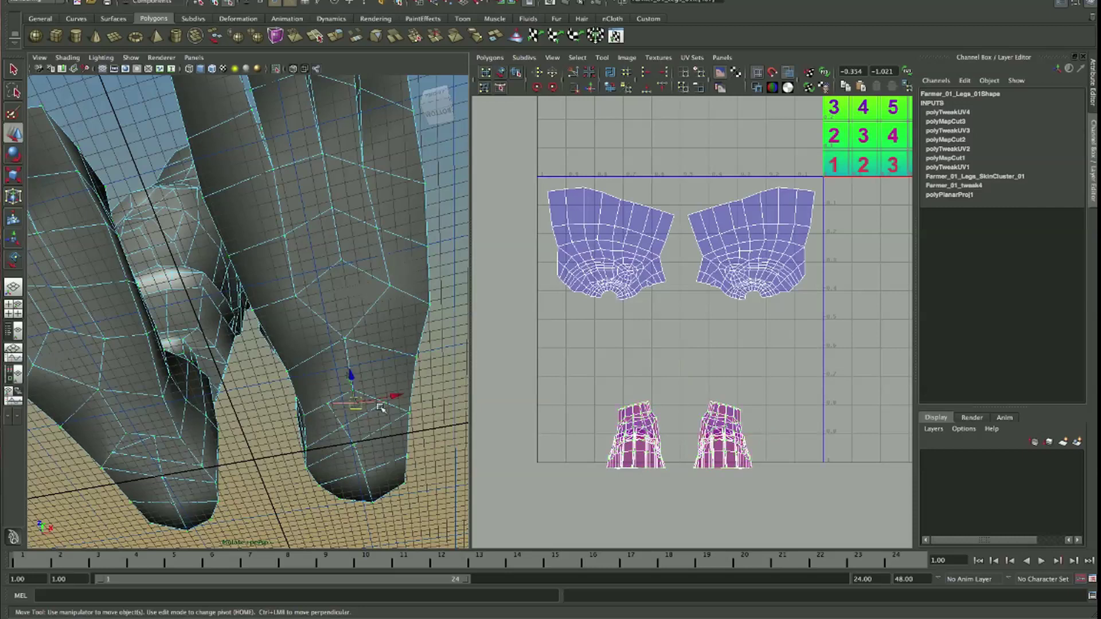
{"action": "left_click", "coordinate": [135, 442], "text": "shift"}
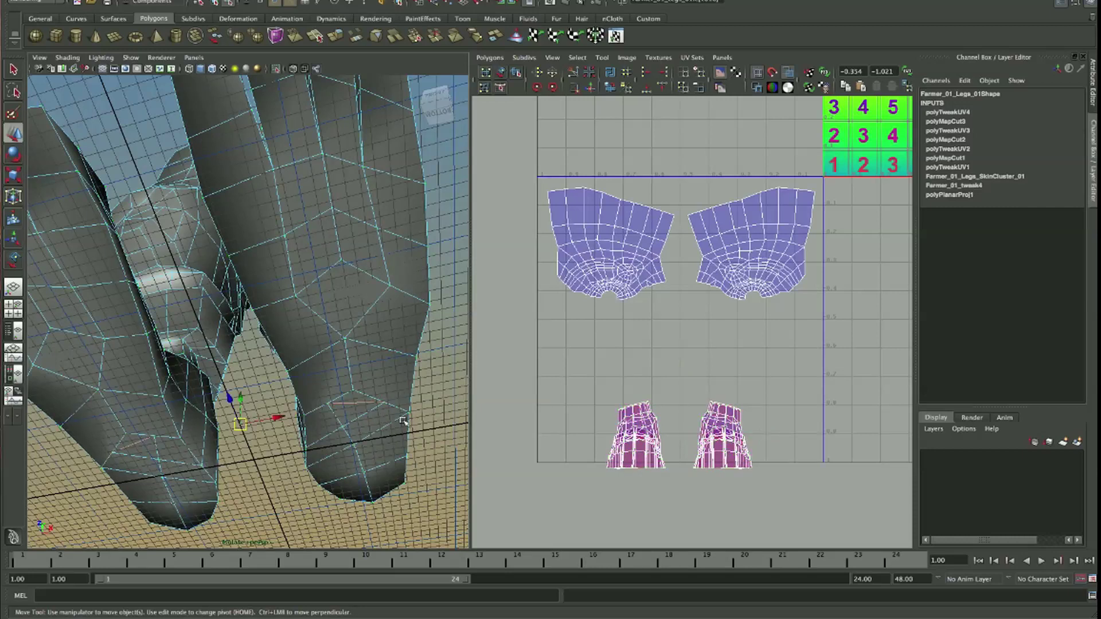
{"action": "left_click", "coordinate": [373, 407]}
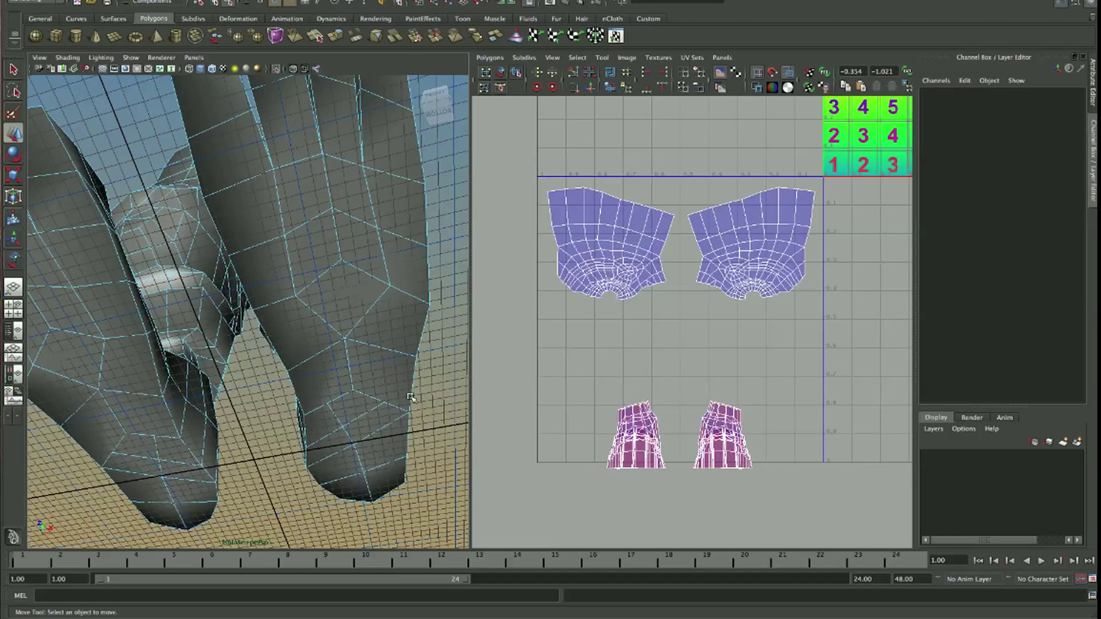
- Tumble to a low front view of both legs, select the legs mesh, and tilt toward the feet
{"action": "left_click_drag", "start_coordinate": [411, 397], "coordinate": [303, 301], "text": "alt"}
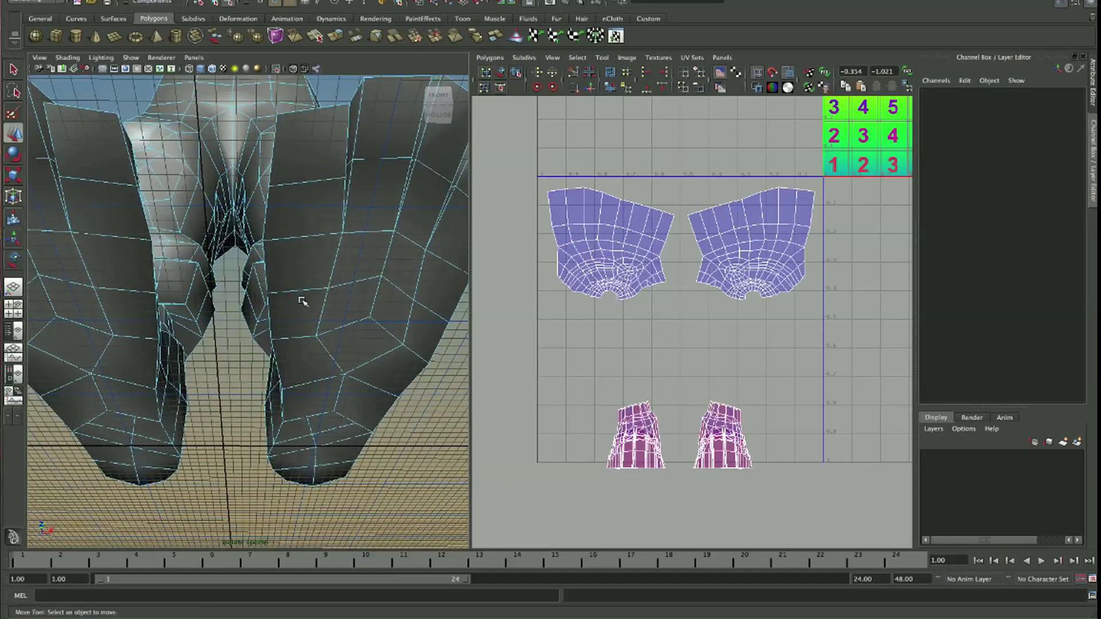
{"action": "left_click_drag", "start_coordinate": [294, 344], "coordinate": [310, 365], "text": "alt"}
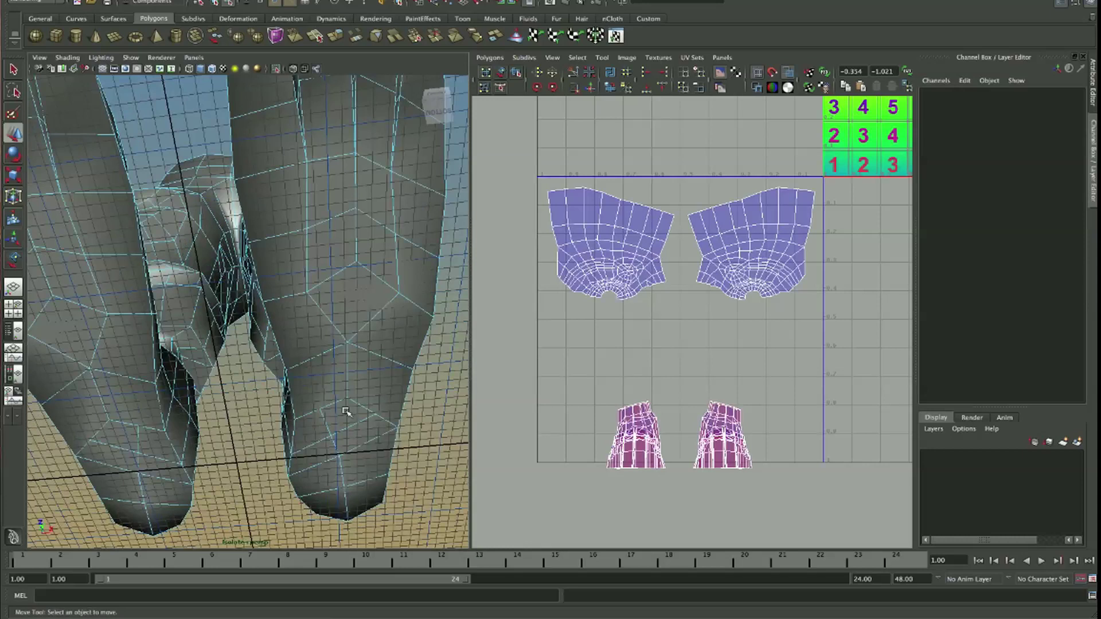
{"action": "mouse_move", "coordinate": [317, 416]}
{"action": "left_mouse_down", "text": "alt"}
{"action": "mouse_move", "coordinate": [326, 282]}
{"action": "mouse_move", "coordinate": [303, 281]}
{"action": "mouse_move", "coordinate": [337, 297]}
{"action": "mouse_move", "coordinate": [318, 307]}
{"action": "left_mouse_up", "text": "alt"}
{"action": "right_click", "coordinate": [303, 287]}
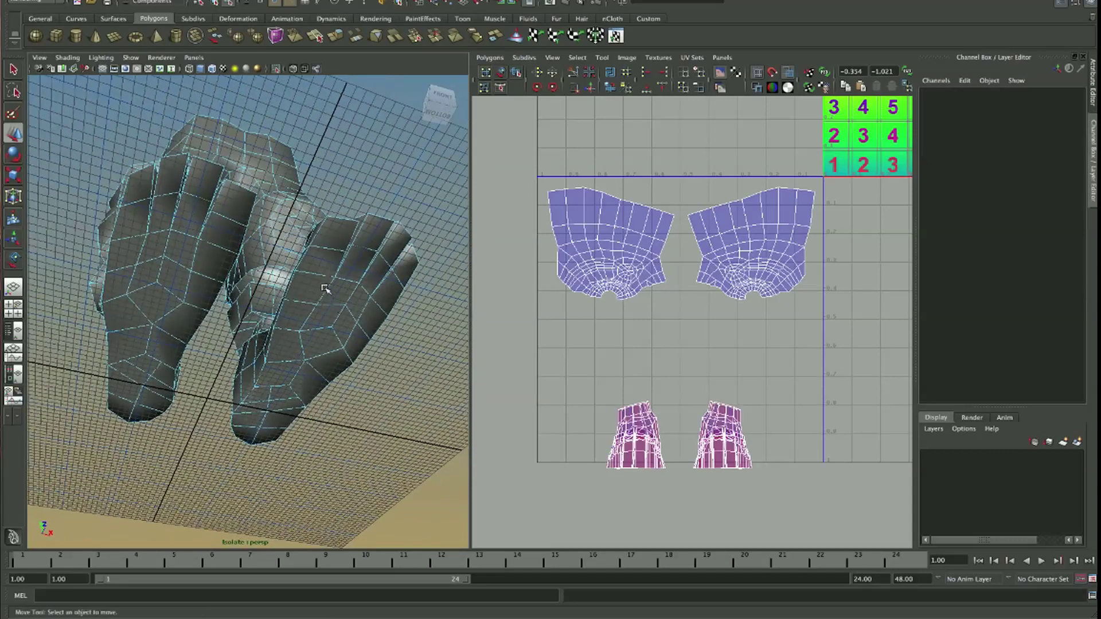
{"action": "mouse_move", "coordinate": [257, 408]}
{"action": "left_mouse_down", "text": "alt"}
{"action": "mouse_move", "coordinate": [320, 287]}
{"action": "mouse_move", "coordinate": [315, 295]}
{"action": "mouse_move", "coordinate": [355, 271]}
{"action": "left_mouse_up", "text": "alt"}
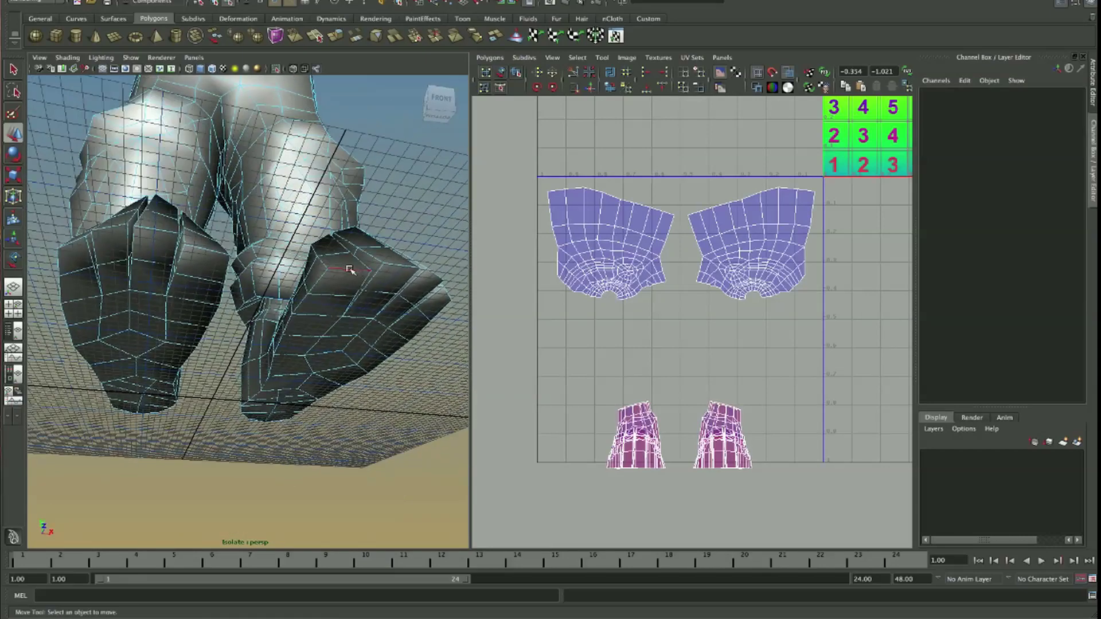
{"action": "left_click", "coordinate": [350, 269]}
{"action": "mouse_move", "coordinate": [319, 280]}
{"action": "left_mouse_down", "text": "alt"}
{"action": "mouse_move", "coordinate": [310, 457]}
{"action": "mouse_move", "coordinate": [237, 226]}
{"action": "mouse_move", "coordinate": [331, 290]}
{"action": "left_mouse_up", "text": "alt"}
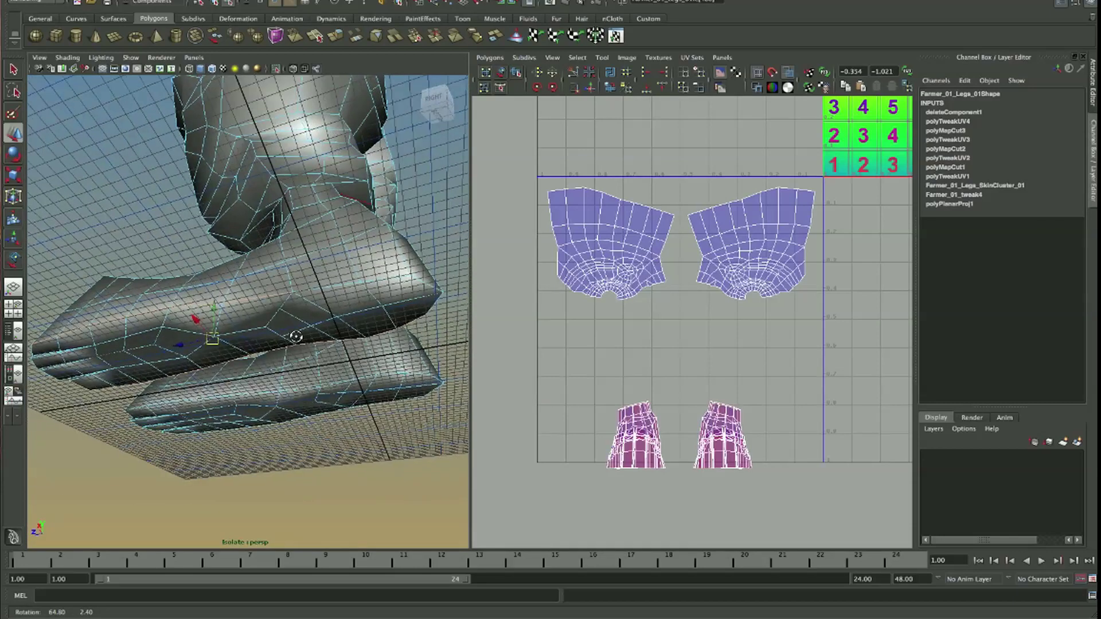
{"action": "mouse_move", "coordinate": [404, 286]}
{"action": "left_mouse_down", "text": "alt"}
{"action": "mouse_move", "coordinate": [303, 311]}
{"action": "mouse_move", "coordinate": [410, 315]}
{"action": "mouse_move", "coordinate": [356, 275]}
{"action": "left_mouse_up", "text": "alt"}
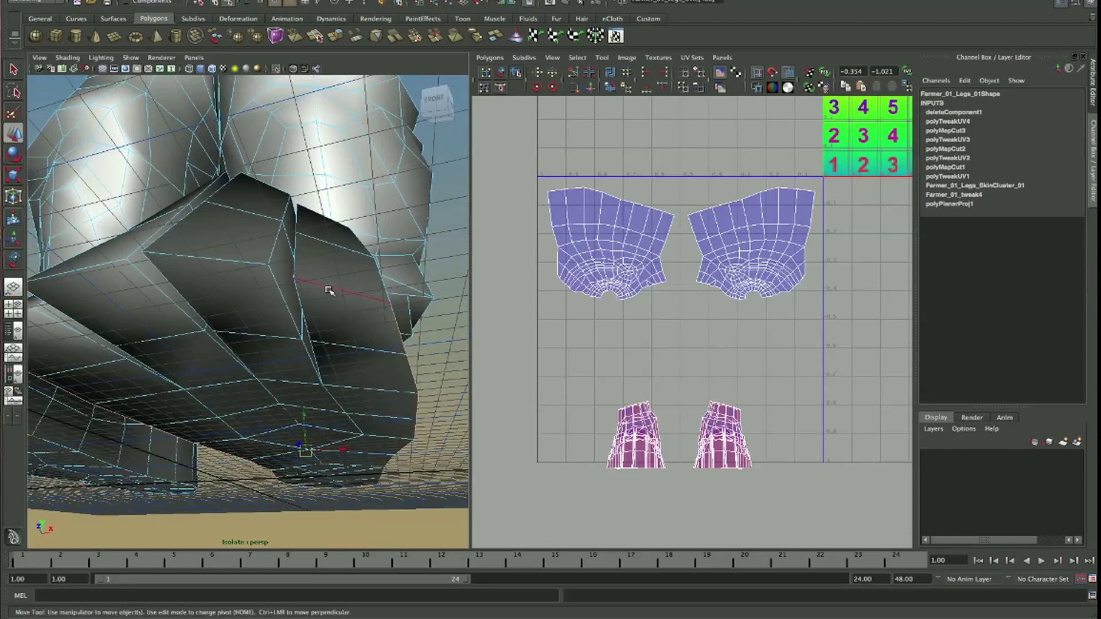
- Select two edge loops across the foot and the first seam edges around the sole
{"action": "double_click", "coordinate": [235, 259]}
{"action": "left_click_drag", "start_coordinate": [308, 347], "coordinate": [295, 344], "text": "alt"}
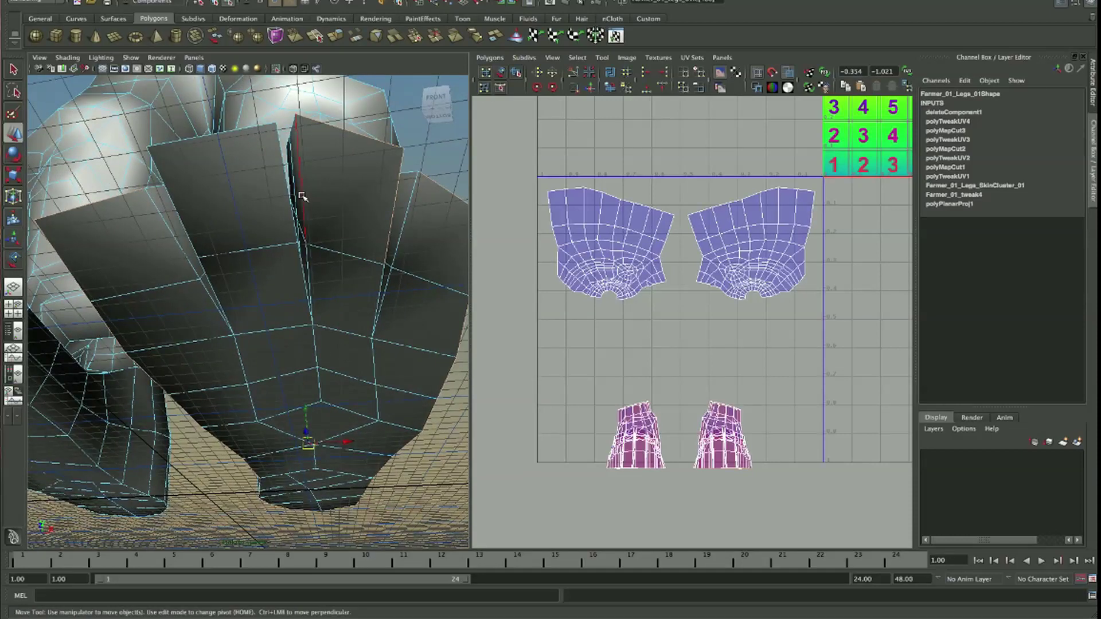
{"action": "double_click", "coordinate": [380, 280], "text": "shift"}
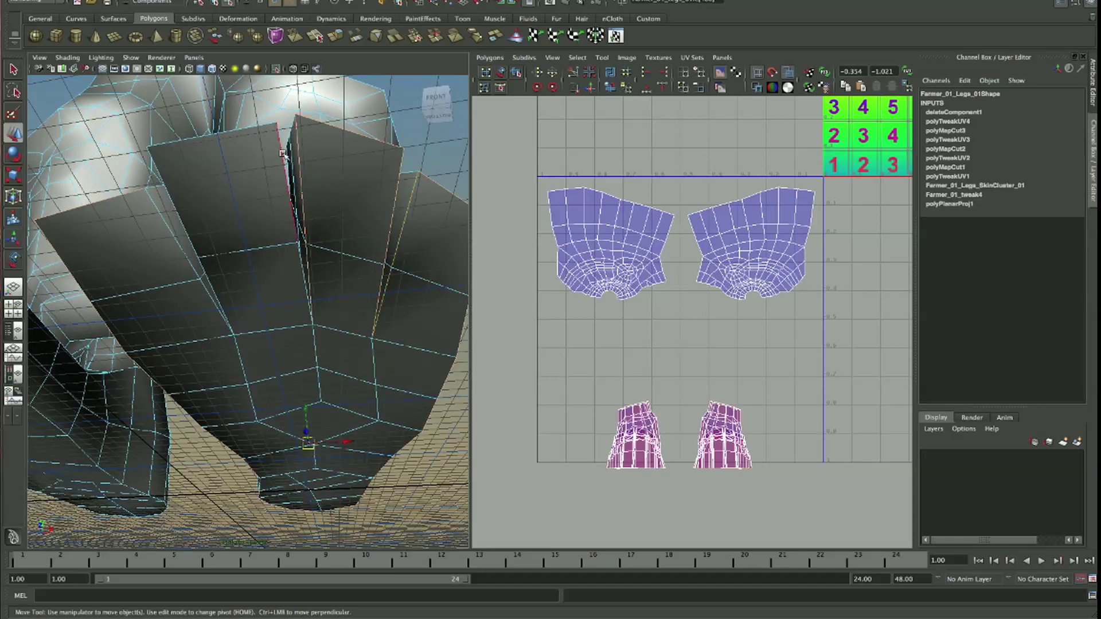
{"action": "mouse_move", "coordinate": [286, 155]}
{"action": "left_mouse_down", "text": "alt"}
{"action": "mouse_move", "coordinate": [288, 236]}
{"action": "mouse_move", "coordinate": [333, 247]}
{"action": "left_mouse_up", "text": "alt"}
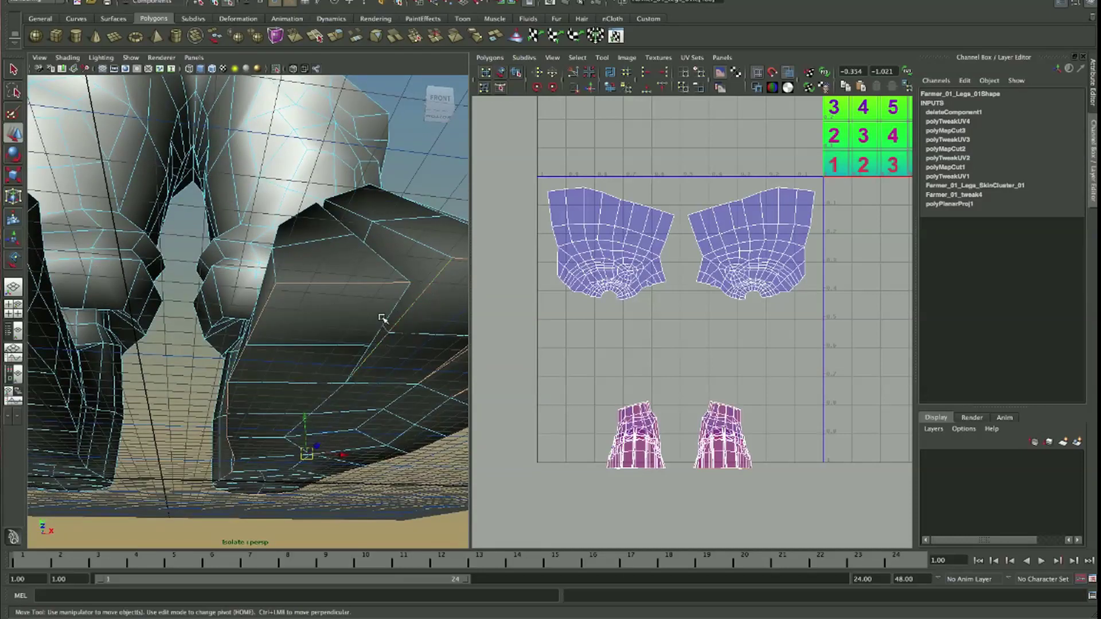
{"action": "mouse_move", "coordinate": [376, 330]}
{"action": "left_mouse_down", "text": "alt"}
{"action": "mouse_move", "coordinate": [251, 344]}
{"action": "mouse_move", "coordinate": [234, 266]}
{"action": "left_mouse_up", "text": "alt"}
{"action": "left_click", "coordinate": [226, 240]}
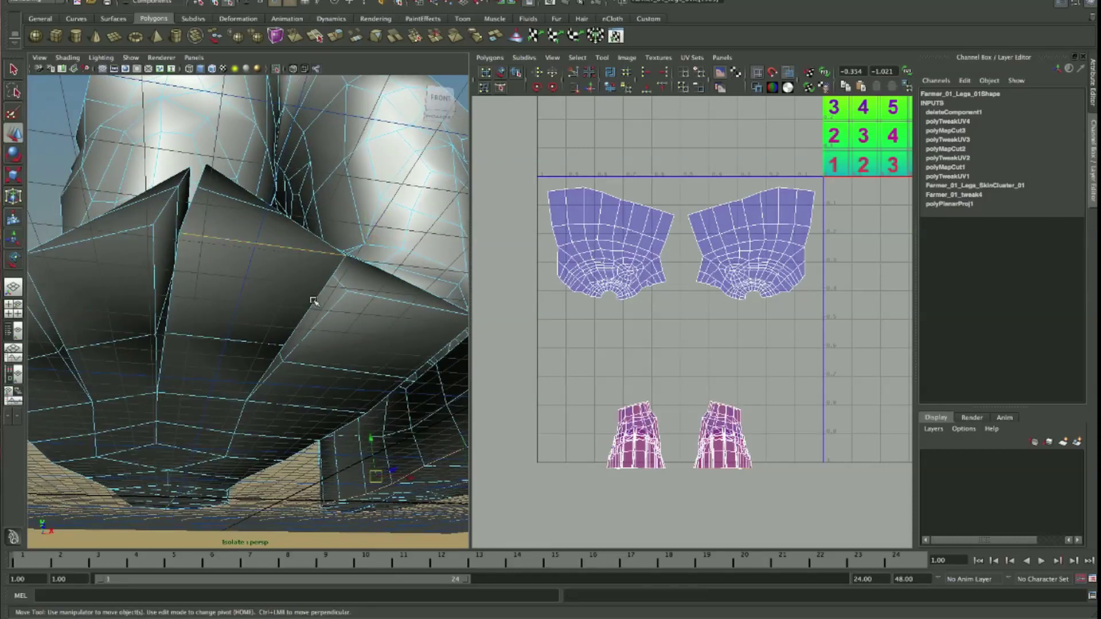
{"action": "left_click", "coordinate": [162, 357], "text": "shift"}
{"action": "mouse_move", "coordinate": [118, 234]}
{"action": "left_mouse_down", "text": "alt"}
{"action": "mouse_move", "coordinate": [118, 312]}
{"action": "mouse_move", "coordinate": [267, 409]}
{"action": "mouse_move", "coordinate": [320, 362]}
{"action": "mouse_move", "coordinate": [317, 329]}
{"action": "left_mouse_up", "text": "alt"}
{"action": "left_click", "coordinate": [305, 321], "text": "shift"}
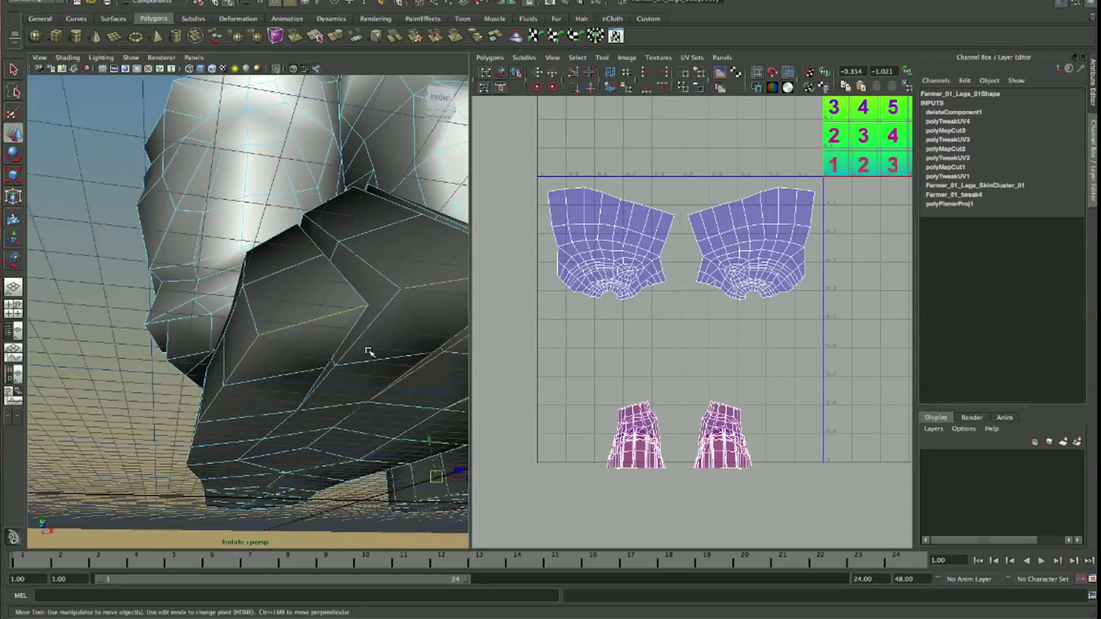
{"action": "left_click", "coordinate": [360, 329], "text": "shift"}
- Add the last sole seam edge and cut the foot UVs along the seam
{"action": "mouse_move", "coordinate": [356, 415]}
{"action": "left_mouse_down", "text": "alt"}
{"action": "mouse_move", "coordinate": [327, 413]}
{"action": "mouse_move", "coordinate": [382, 262]}
{"action": "left_mouse_up", "text": "alt"}
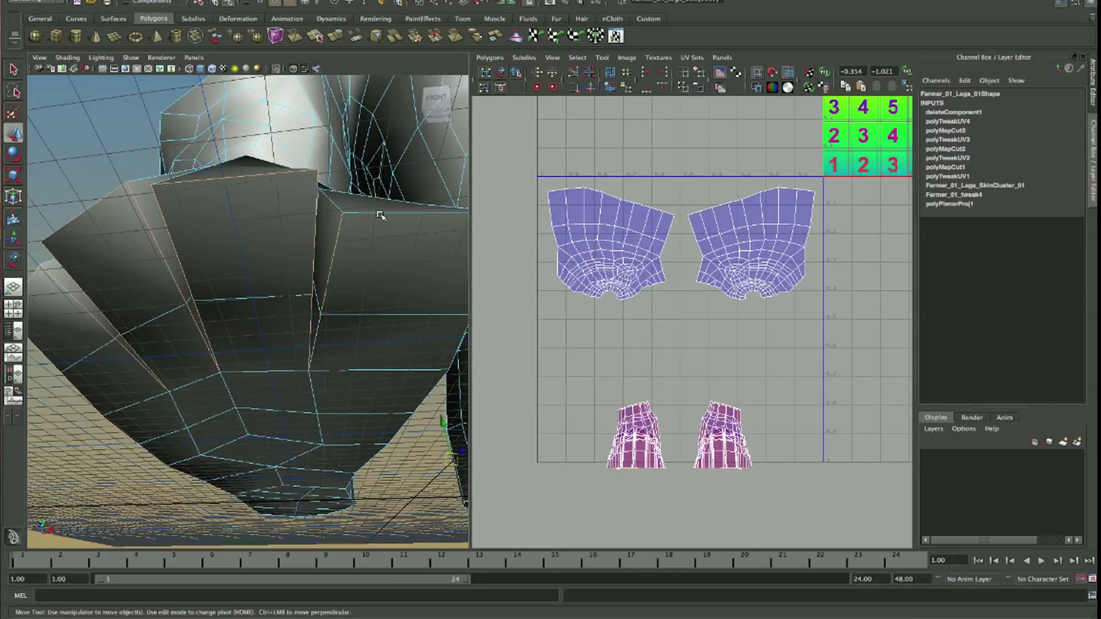
{"action": "left_click_drag", "start_coordinate": [394, 263], "coordinate": [147, 323], "text": "alt"}
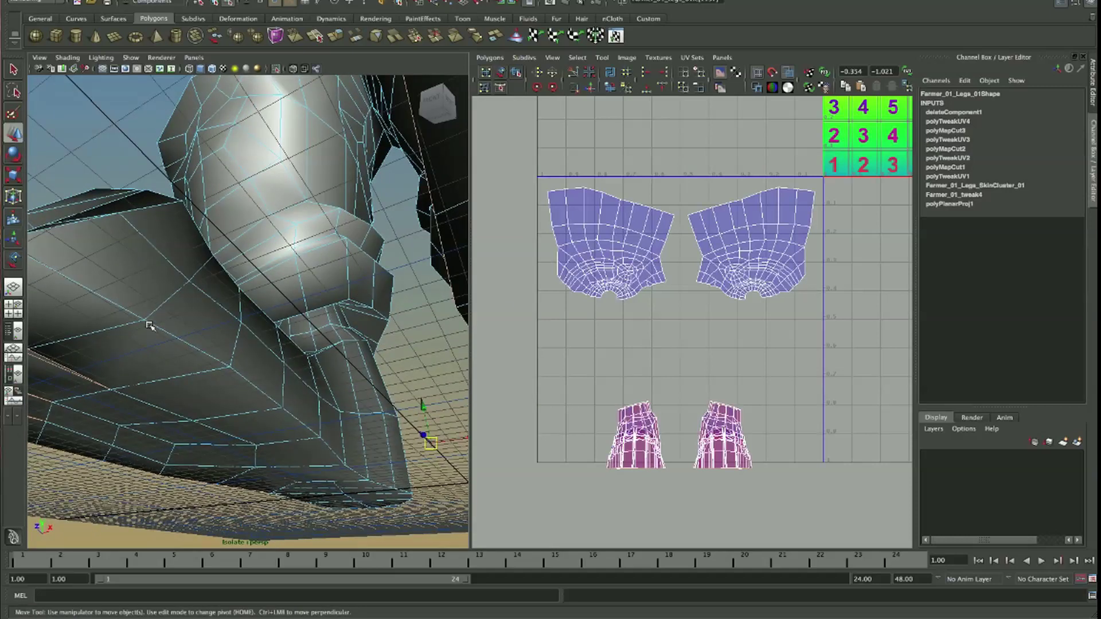
{"action": "left_click_drag", "start_coordinate": [352, 468], "coordinate": [164, 460], "text": "alt"}
{"action": "left_click", "coordinate": [306, 286]}
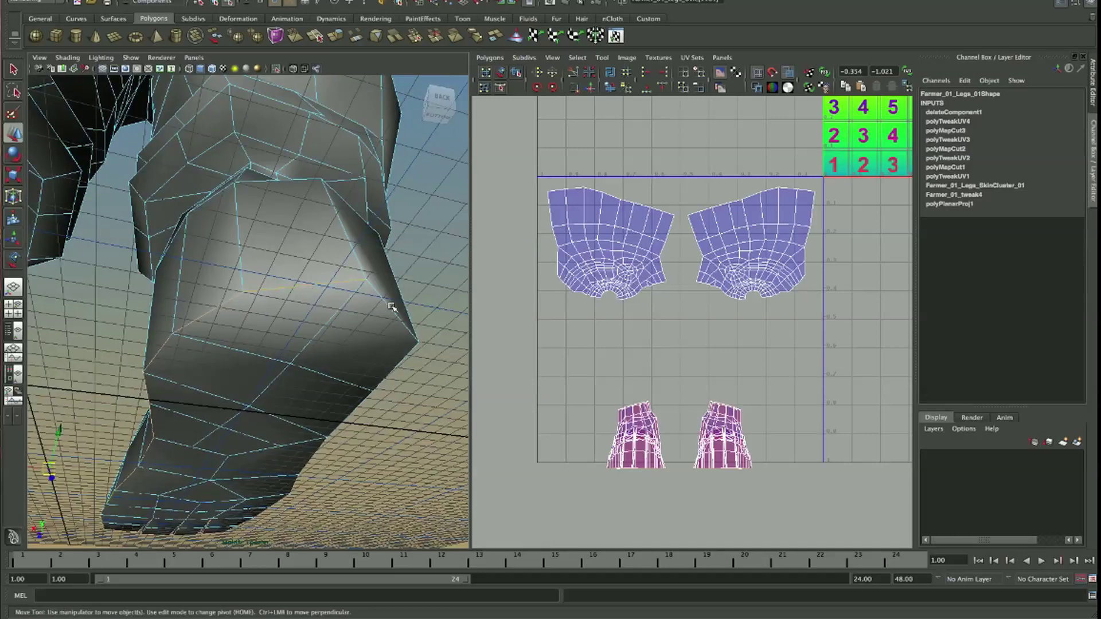
{"action": "left_click_drag", "start_coordinate": [389, 308], "coordinate": [241, 330], "text": "alt"}
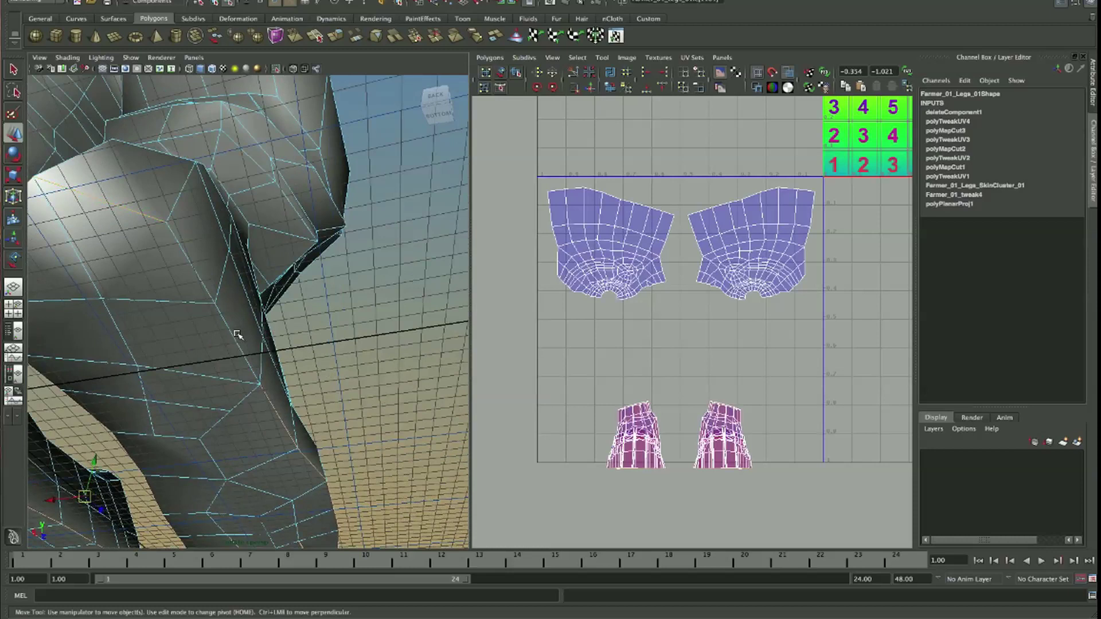
{"action": "left_click_drag", "start_coordinate": [216, 283], "coordinate": [221, 333], "text": "alt"}
{"action": "right_click_drag", "start_coordinate": [221, 332], "coordinate": [218, 365], "text": "alt"}
{"action": "mouse_move", "coordinate": [218, 366]}
{"action": "left_mouse_down", "text": "alt"}
{"action": "mouse_move", "coordinate": [329, 328]}
{"action": "mouse_move", "coordinate": [354, 300]}
{"action": "left_mouse_up", "text": "alt"}
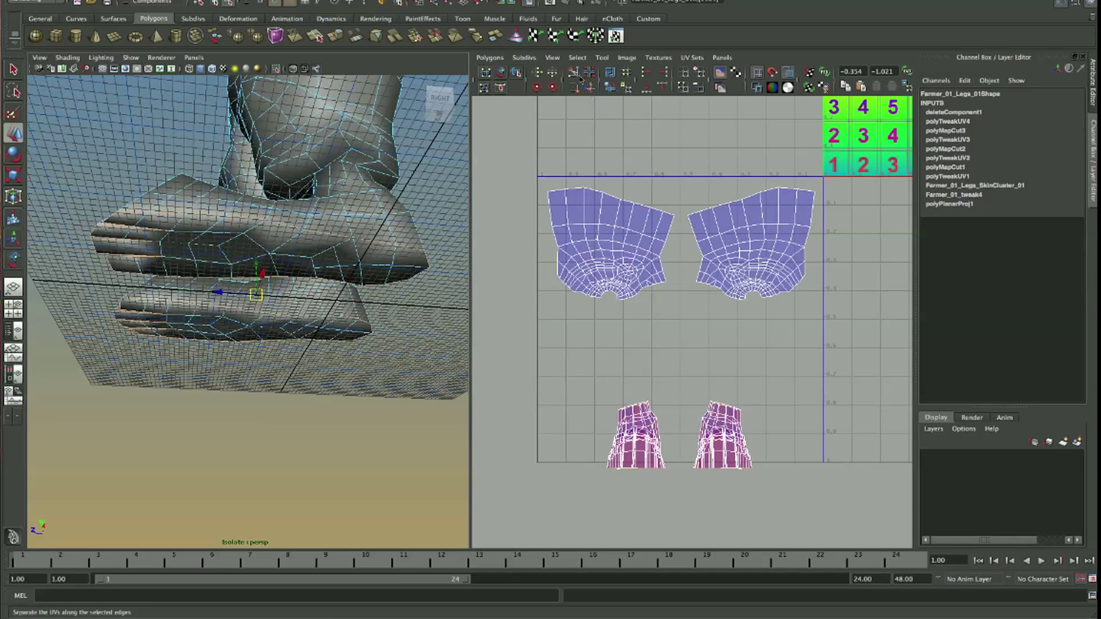
{"action": "left_click", "coordinate": [610, 88]}
- Switch to UV selection and select the foot UVs
{"action": "left_click_drag", "start_coordinate": [202, 257], "coordinate": [269, 245], "text": "alt"}
{"action": "right_click", "coordinate": [270, 245]}
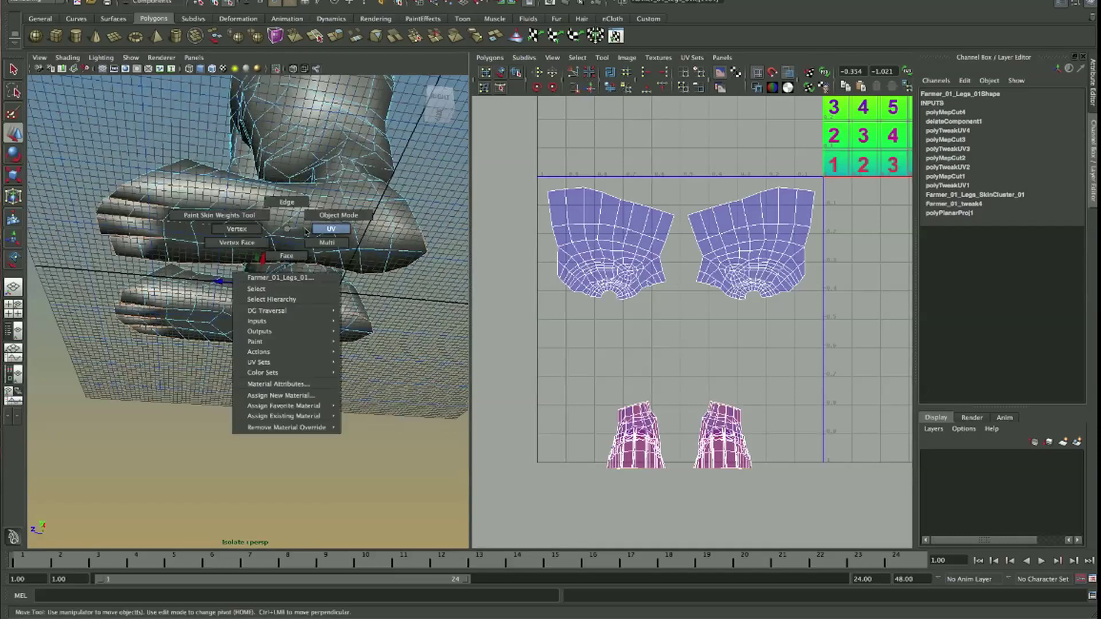
{"action": "left_click", "coordinate": [267, 236]}
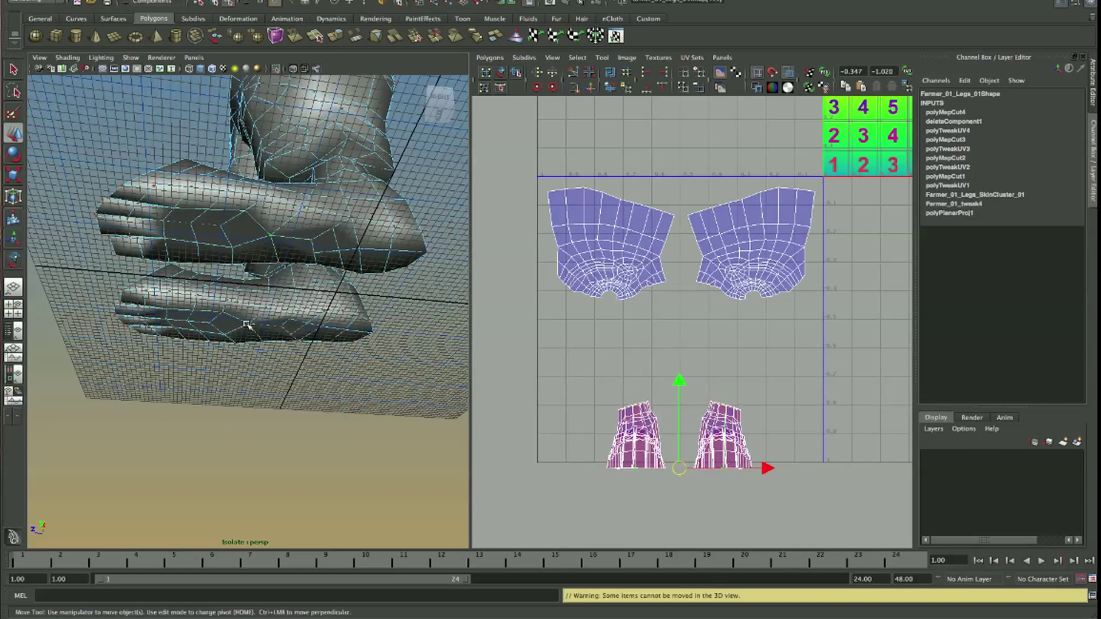
- Unfold the foot UV shells and move them up and left in the UV Editor
{"action": "left_click", "coordinate": [624, 87]}
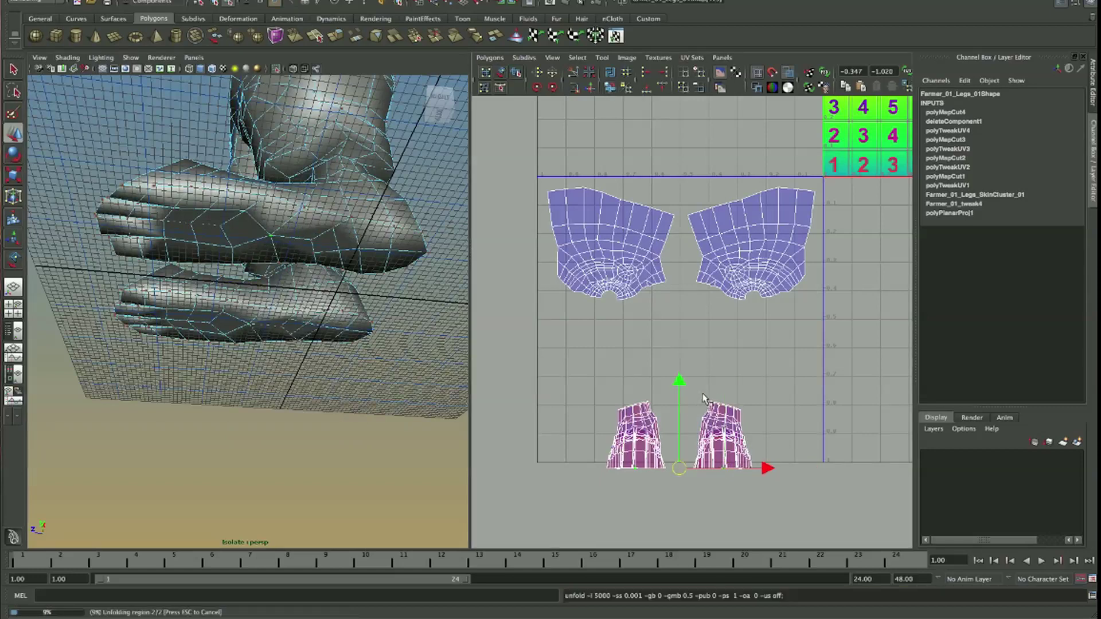
{"action": "middle_click_drag", "start_coordinate": [661, 421], "coordinate": [698, 345], "text": "alt"}
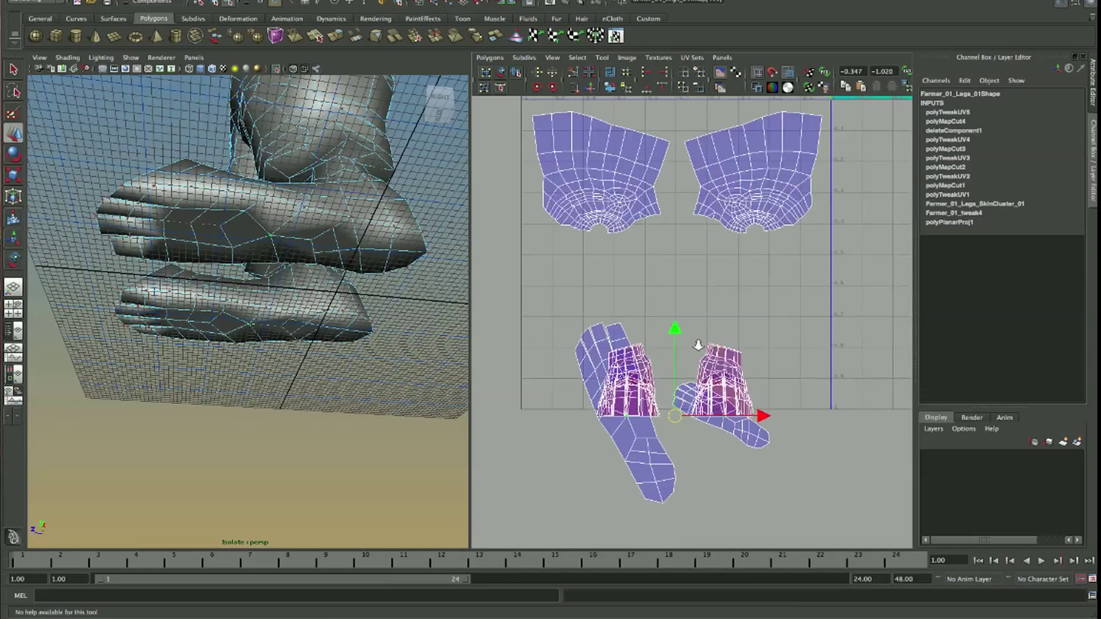
{"action": "key", "text": "w"}
{"action": "middle_click_drag", "start_coordinate": [782, 476], "coordinate": [785, 476]}
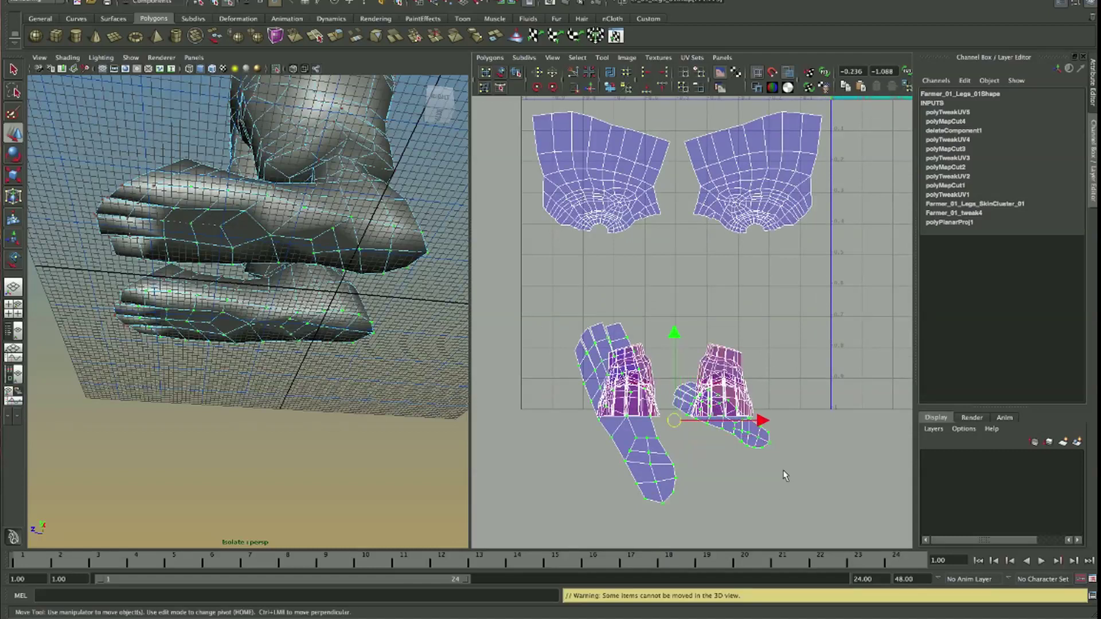
{"action": "mouse_move", "coordinate": [667, 456]}
{"action": "middle_mouse_down"}
{"action": "mouse_move", "coordinate": [532, 356]}
{"action": "mouse_move", "coordinate": [530, 337]}
{"action": "middle_mouse_up"}
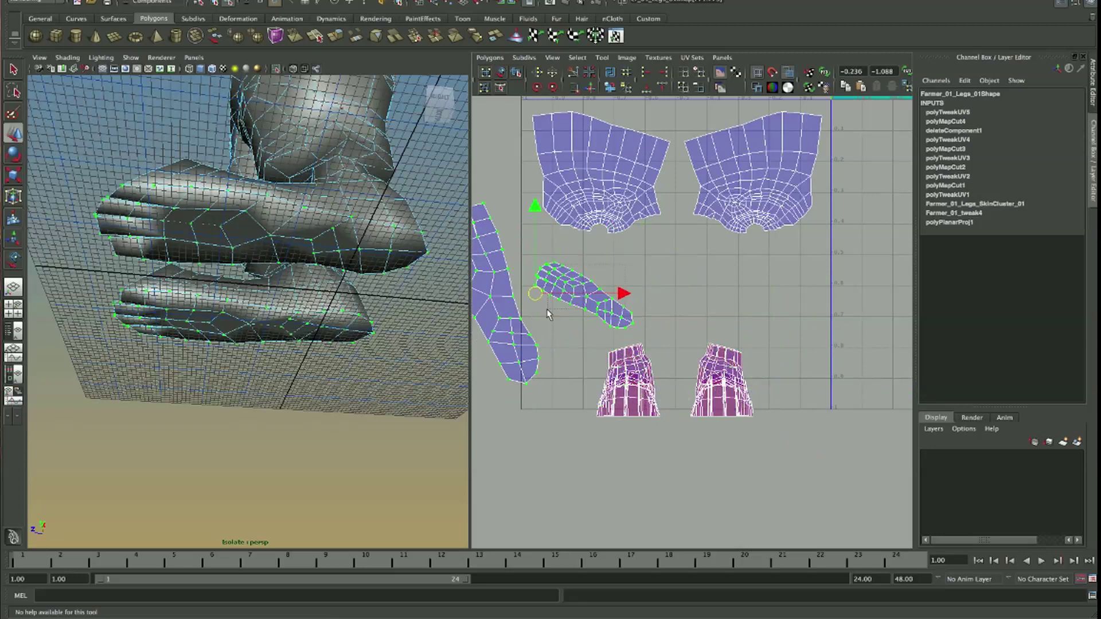
- Move the small diagonal shell to the right of the pants shells
{"action": "left_click_drag", "start_coordinate": [547, 314], "coordinate": [597, 282]}
{"action": "middle_click_drag", "start_coordinate": [596, 281], "coordinate": [847, 282]}
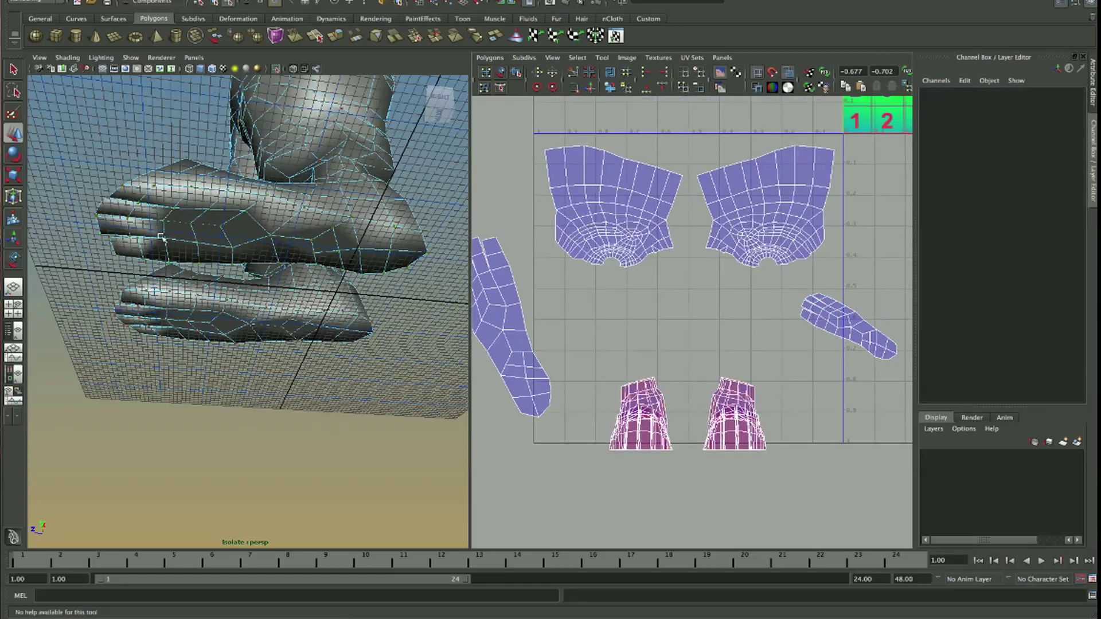
{"action": "left_click_drag", "start_coordinate": [241, 275], "coordinate": [297, 269], "text": "alt"}
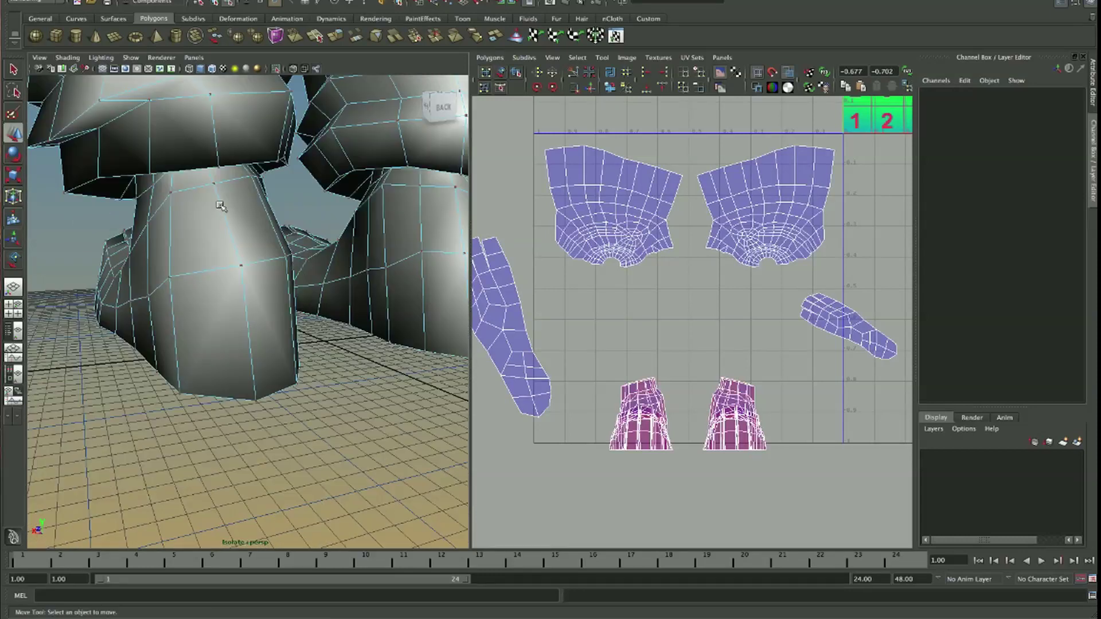
{"action": "right_click_drag", "start_coordinate": [221, 207], "coordinate": [221, 184]}
{"action": "left_click", "coordinate": [225, 201]}
{"action": "mouse_move", "coordinate": [275, 264]}
{"action": "left_mouse_down", "text": "alt"}
{"action": "mouse_move", "coordinate": [226, 229]}
{"action": "mouse_move", "coordinate": [245, 283]}
{"action": "left_mouse_up", "text": "alt"}
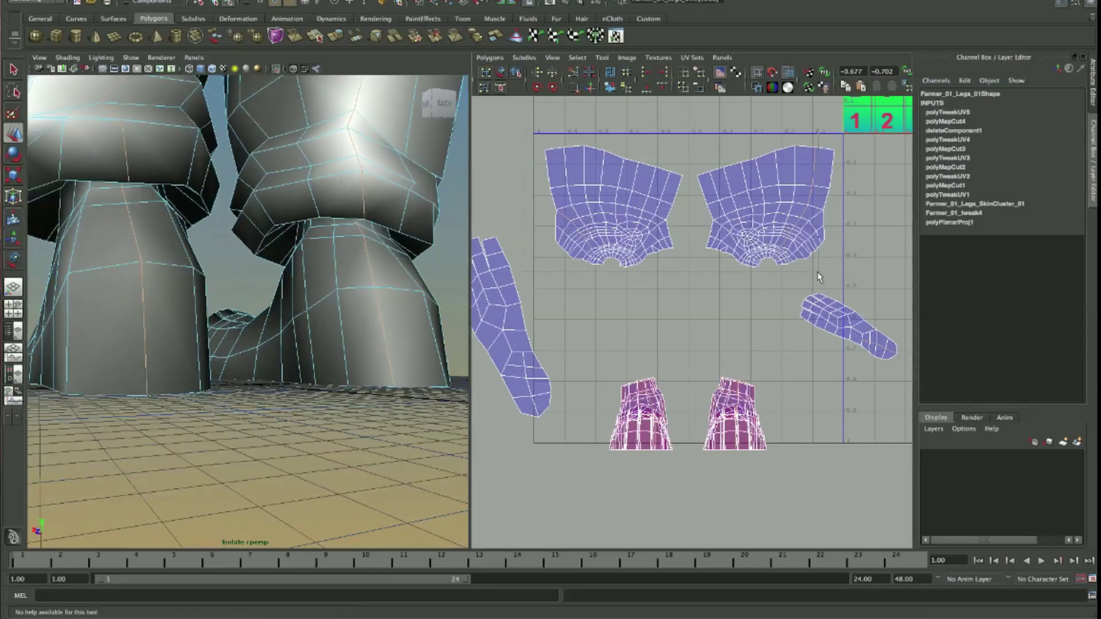
{"action": "key", "text": "w"}
{"action": "mouse_move", "coordinate": [195, 285]}
{"action": "left_mouse_down", "text": "alt"}
{"action": "mouse_move", "coordinate": [92, 252]}
{"action": "mouse_move", "coordinate": [174, 284]}
{"action": "left_mouse_up", "text": "alt"}
{"action": "left_click", "coordinate": [174, 284]}
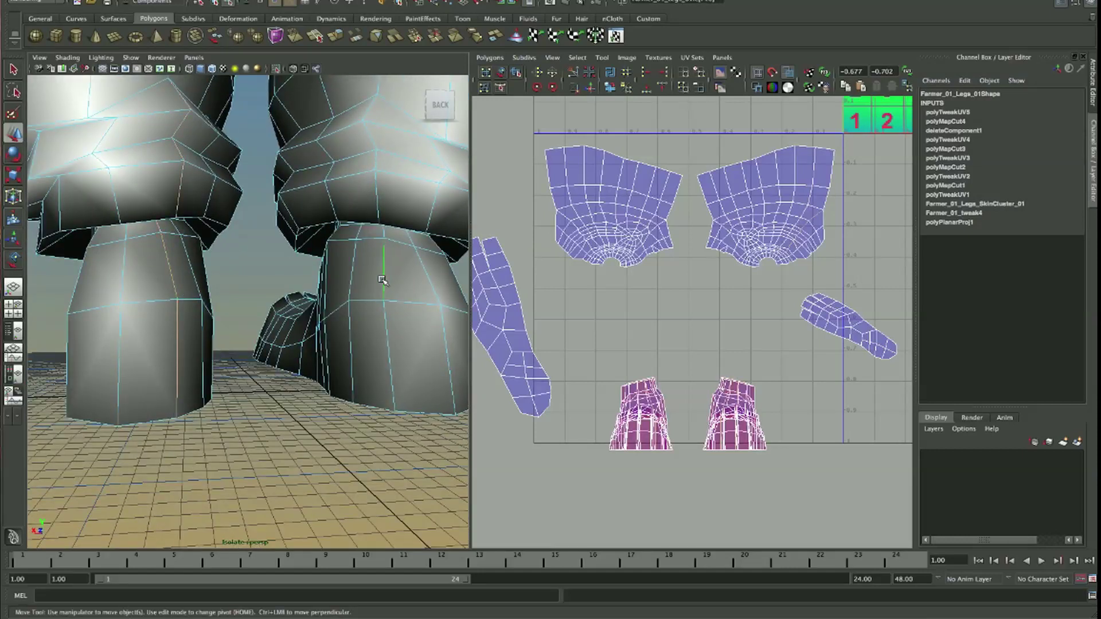
{"action": "key", "text": "bracketleft"}
{"action": "left_click_drag", "start_coordinate": [527, 128], "coordinate": [810, 289]}
{"action": "key", "text": "w"}
{"action": "middle_click_drag", "start_coordinate": [633, 326], "coordinate": [666, 346], "text": "alt"}
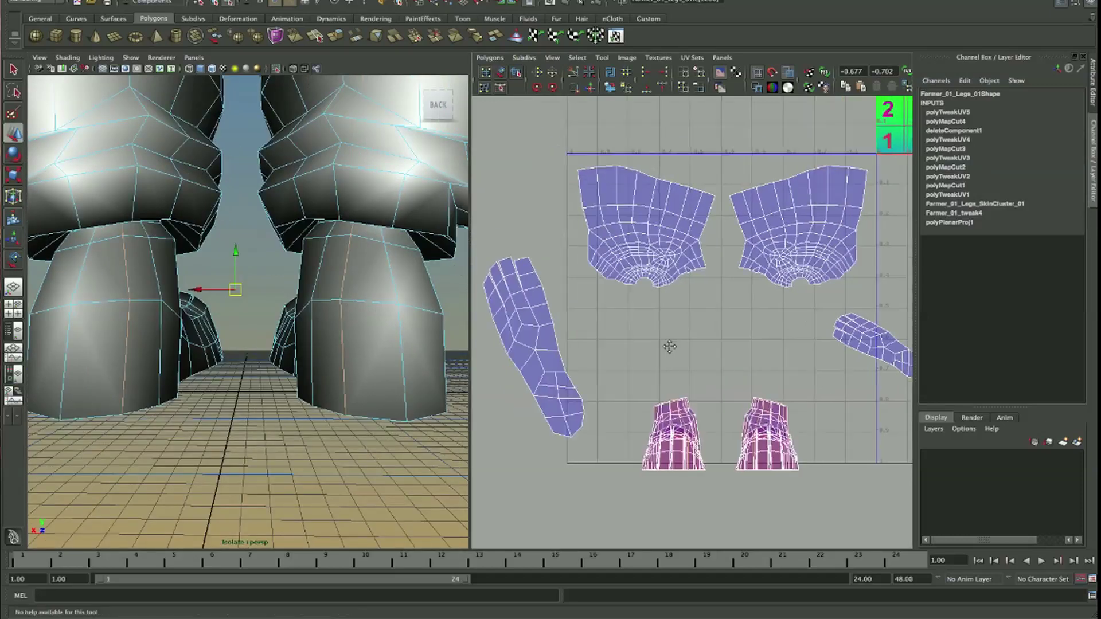
{"action": "middle_click_drag", "start_coordinate": [811, 283], "coordinate": [837, 225], "text": "alt"}
{"action": "left_click", "coordinate": [573, 71]}
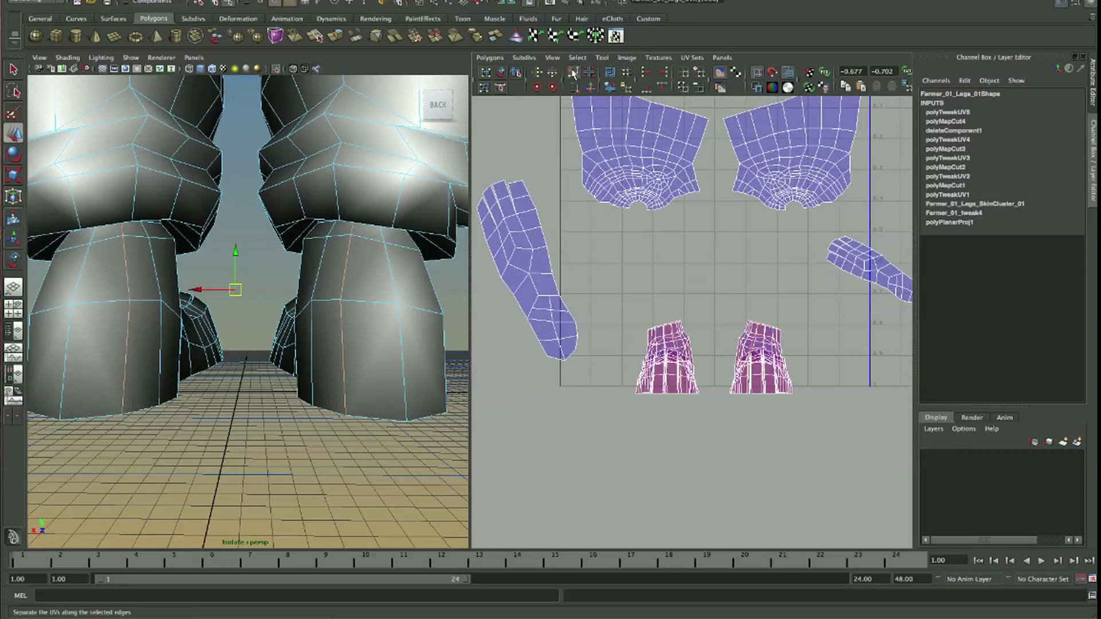
{"action": "right_click_drag", "start_coordinate": [405, 310], "coordinate": [403, 309]}
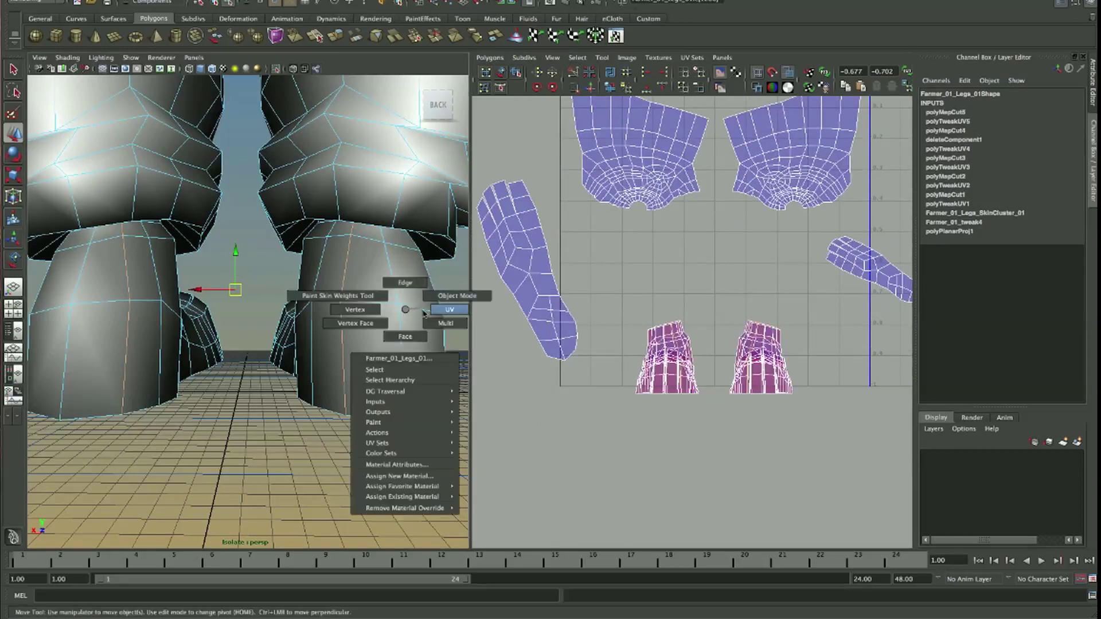
{"action": "left_click", "coordinate": [400, 306]}
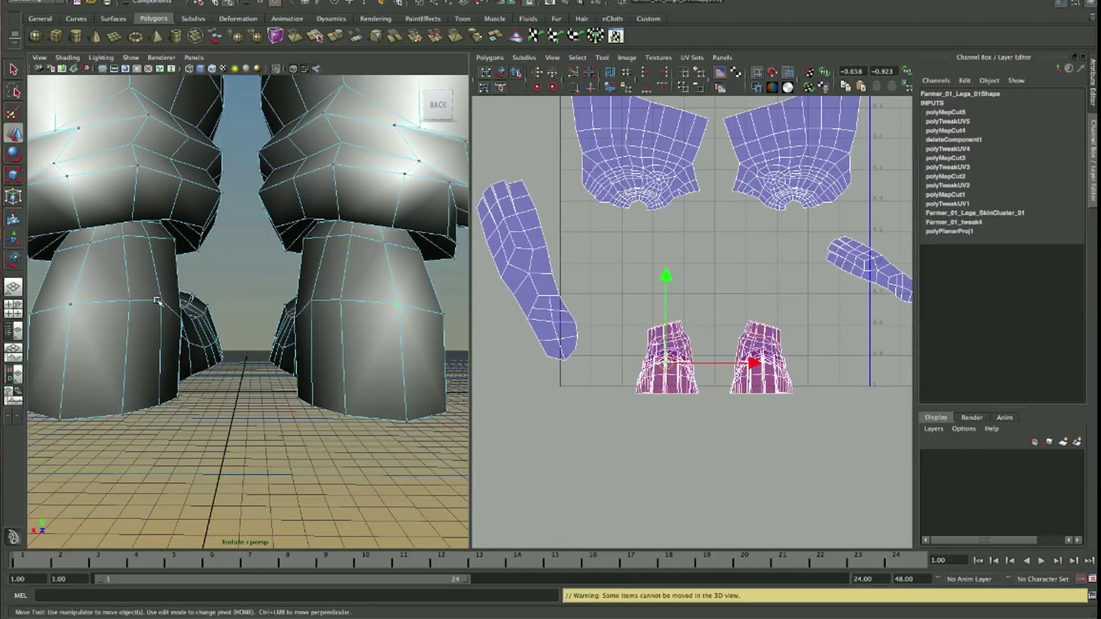
{"action": "left_click", "coordinate": [128, 300], "text": "shift"}
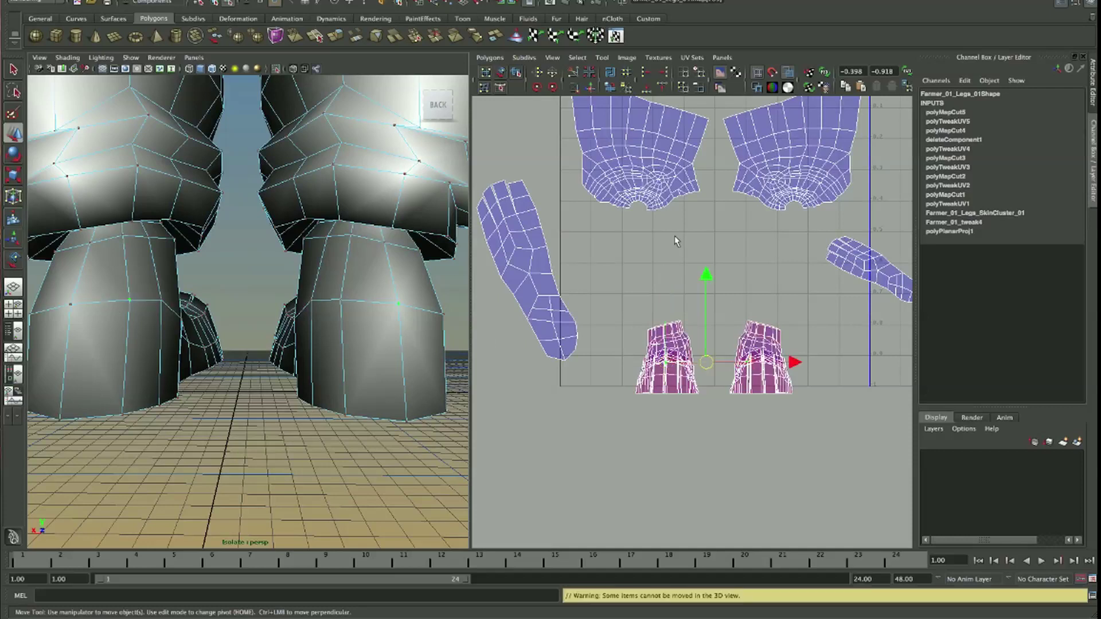
{"action": "left_click", "coordinate": [610, 87]}
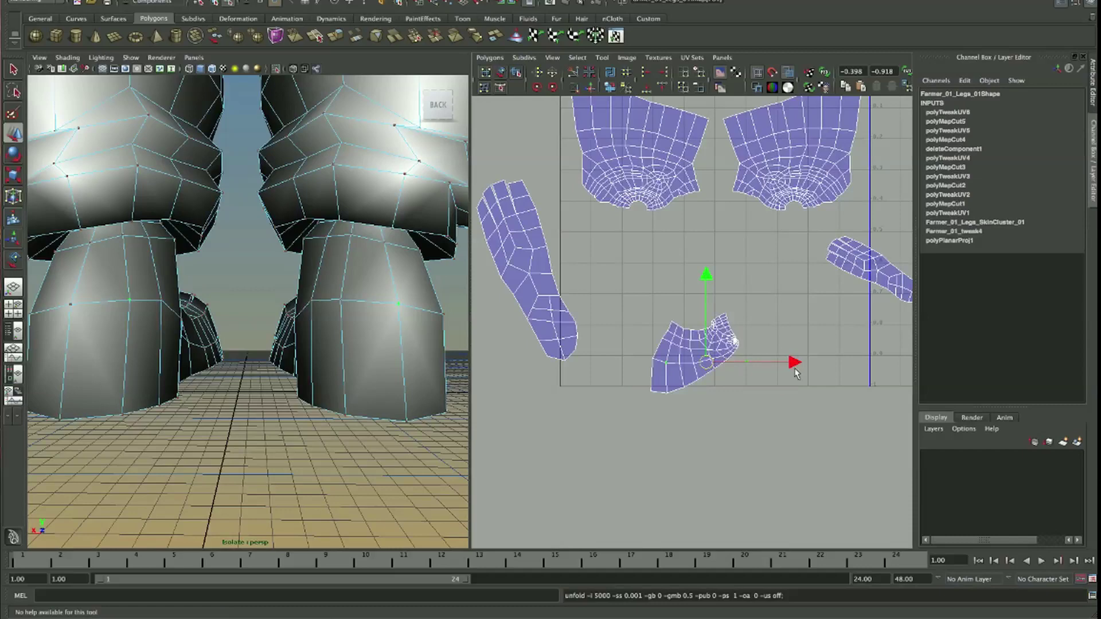
{"action": "key", "text": "ctrl+z"}
{"action": "mouse_move", "coordinate": [253, 320]}
{"action": "left_mouse_down", "text": "alt"}
{"action": "mouse_move", "coordinate": [176, 403]}
{"action": "mouse_move", "coordinate": [326, 305]}
{"action": "left_mouse_up", "text": "alt"}
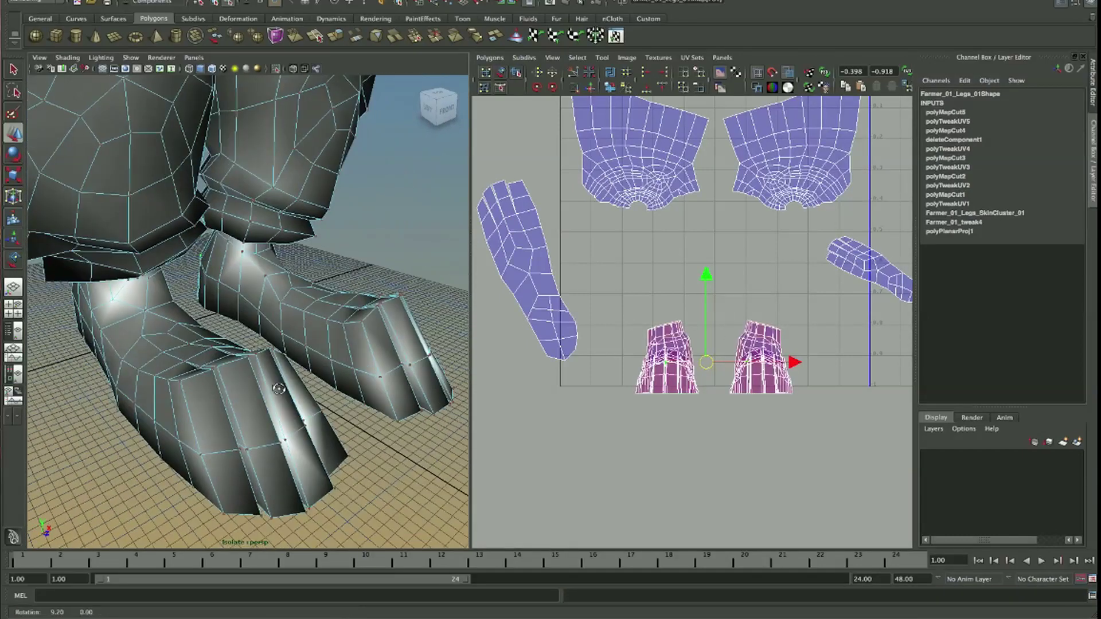
- Orbit to a side view of the foot and pick an edge on it
{"action": "left_click_drag", "start_coordinate": [275, 339], "coordinate": [361, 337], "text": "alt"}
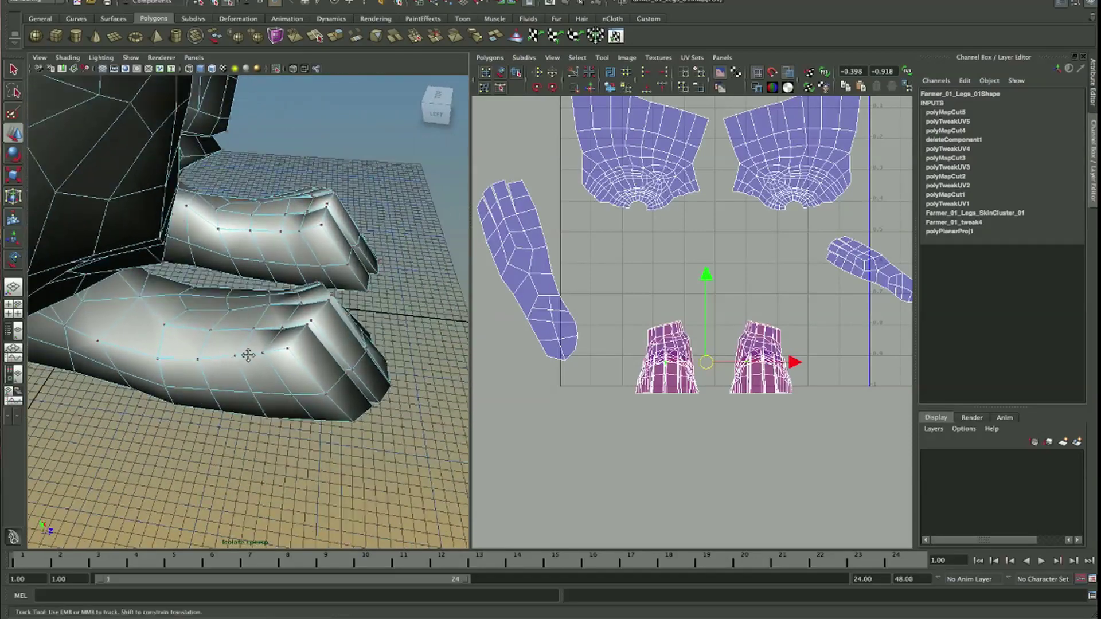
{"action": "scroll", "coordinate": [283, 288], "scroll_direction": "up", "scroll_amount": 5}
{"action": "left_click", "coordinate": [293, 327]}
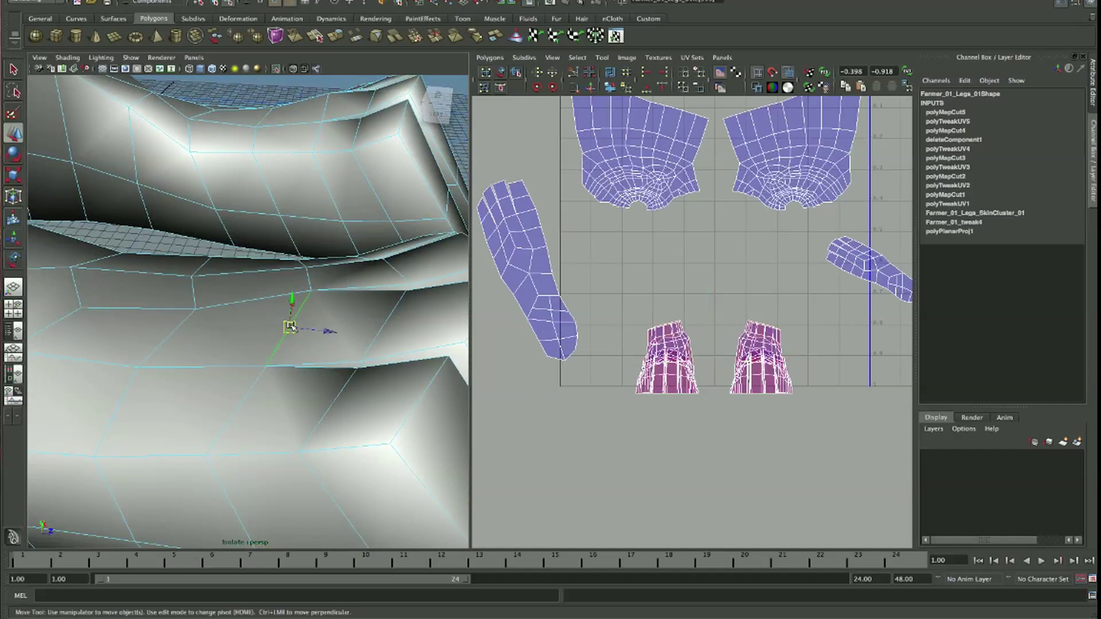
{"action": "scroll", "coordinate": [294, 321], "scroll_direction": "down", "scroll_amount": 4}
{"action": "scroll", "coordinate": [297, 318], "scroll_direction": "down", "scroll_amount": 2}
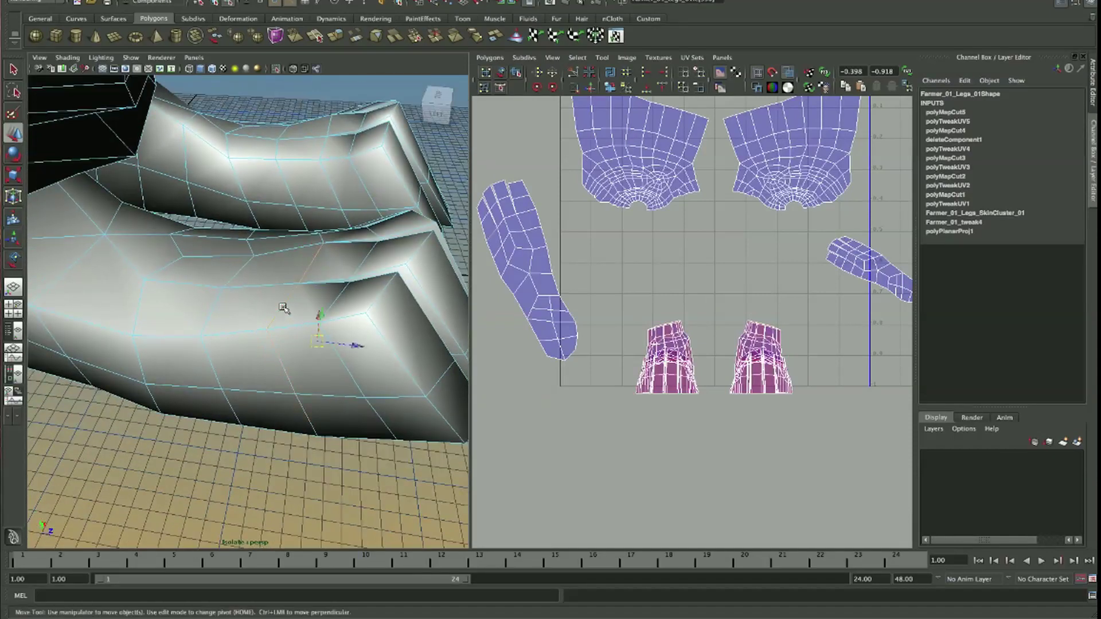
{"action": "left_click_drag", "start_coordinate": [283, 308], "coordinate": [189, 344], "text": "alt"}
{"action": "middle_click_drag", "start_coordinate": [189, 344], "coordinate": [172, 327], "text": "alt"}
{"action": "left_click_drag", "start_coordinate": [172, 327], "coordinate": [274, 327], "text": "alt"}
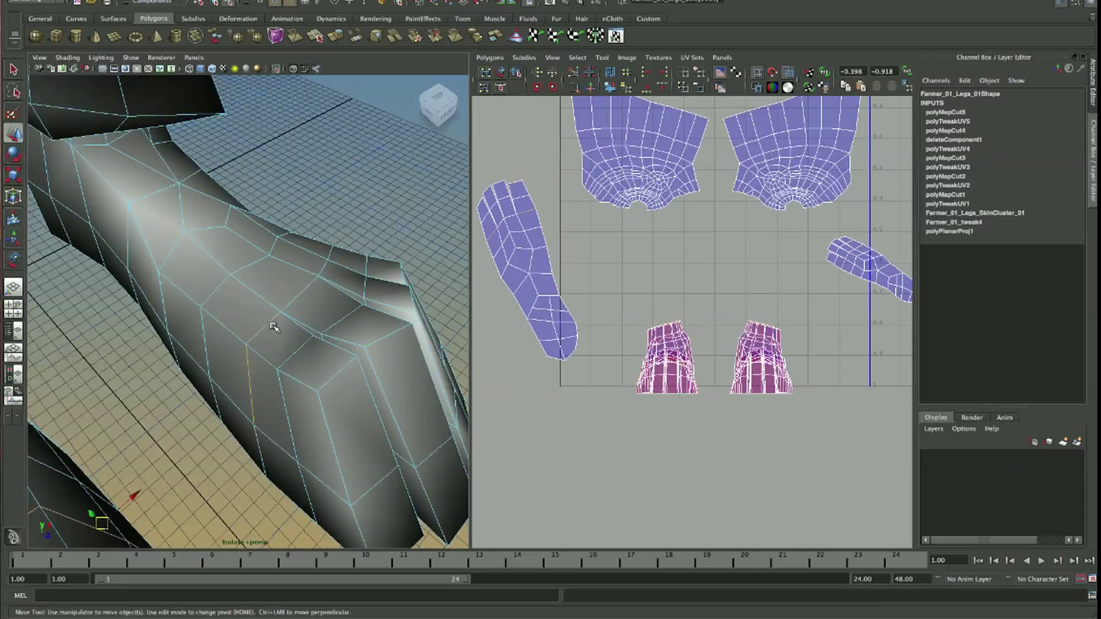
- Select the edge loop around the foot and cut the UVs along it
{"action": "left_click", "coordinate": [319, 276]}
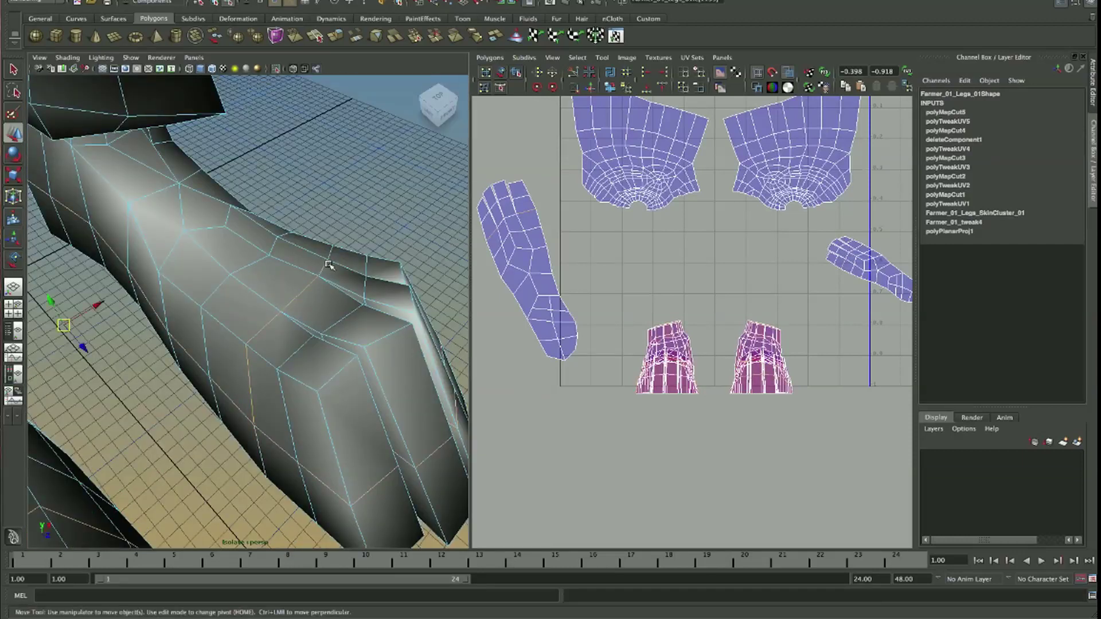
{"action": "double_click", "coordinate": [323, 266]}
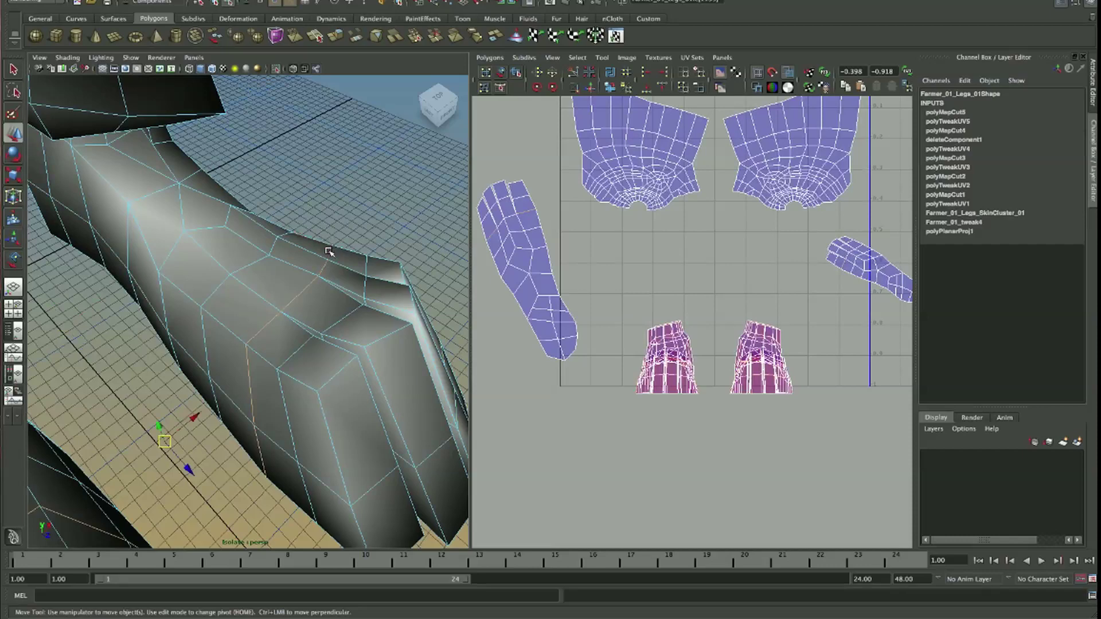
{"action": "mouse_move", "coordinate": [328, 251]}
{"action": "left_mouse_down", "text": "alt"}
{"action": "mouse_move", "coordinate": [256, 235]}
{"action": "mouse_move", "coordinate": [390, 244]}
{"action": "left_mouse_up", "text": "alt"}
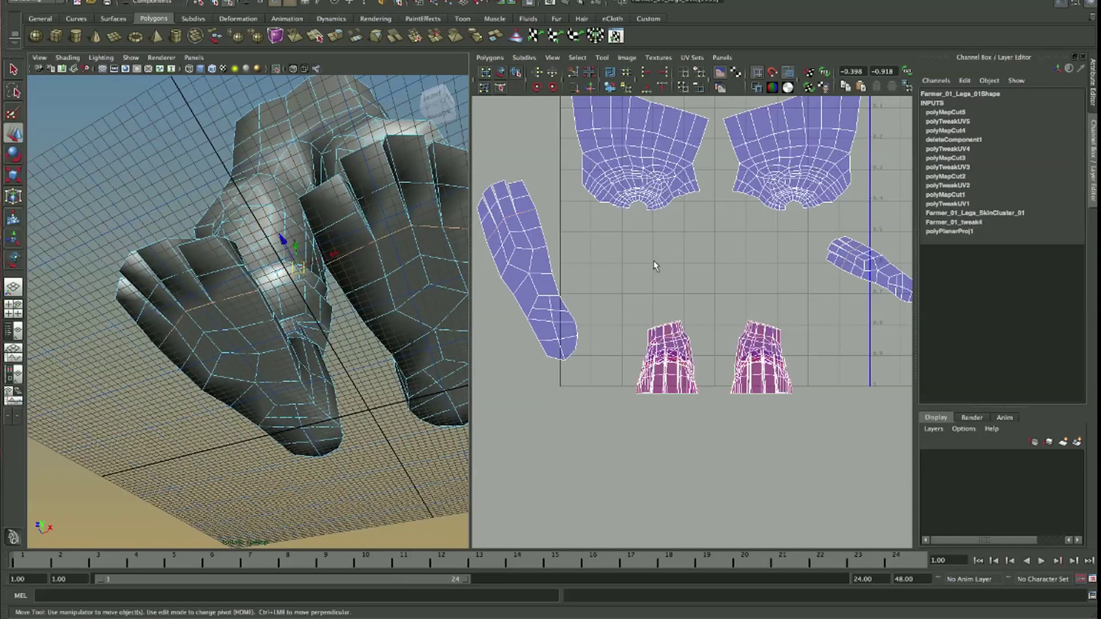
{"action": "left_click", "coordinate": [610, 72]}
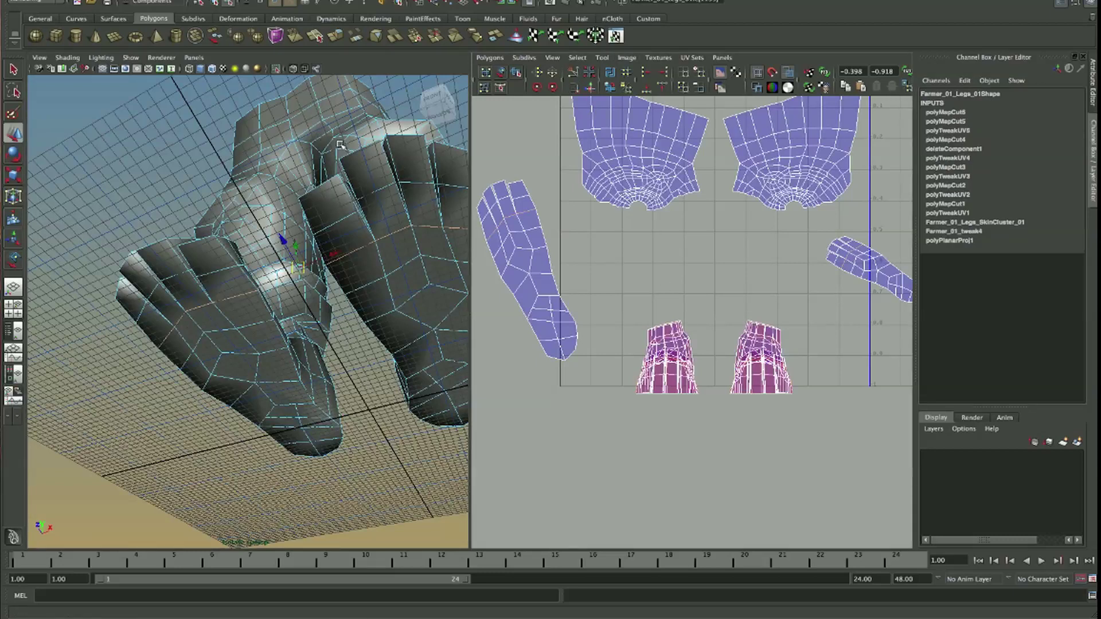
{"action": "right_click_drag", "start_coordinate": [341, 145], "coordinate": [381, 150]}
{"action": "mouse_move", "coordinate": [381, 150]}
{"action": "left_mouse_down", "text": "alt"}
{"action": "mouse_move", "coordinate": [412, 150]}
{"action": "mouse_move", "coordinate": [368, 134]}
{"action": "left_mouse_up", "text": "alt"}
- Move the toe UV shells down below the foot shells
{"action": "key", "text": "w"}
{"action": "left_click", "coordinate": [152, 237]}
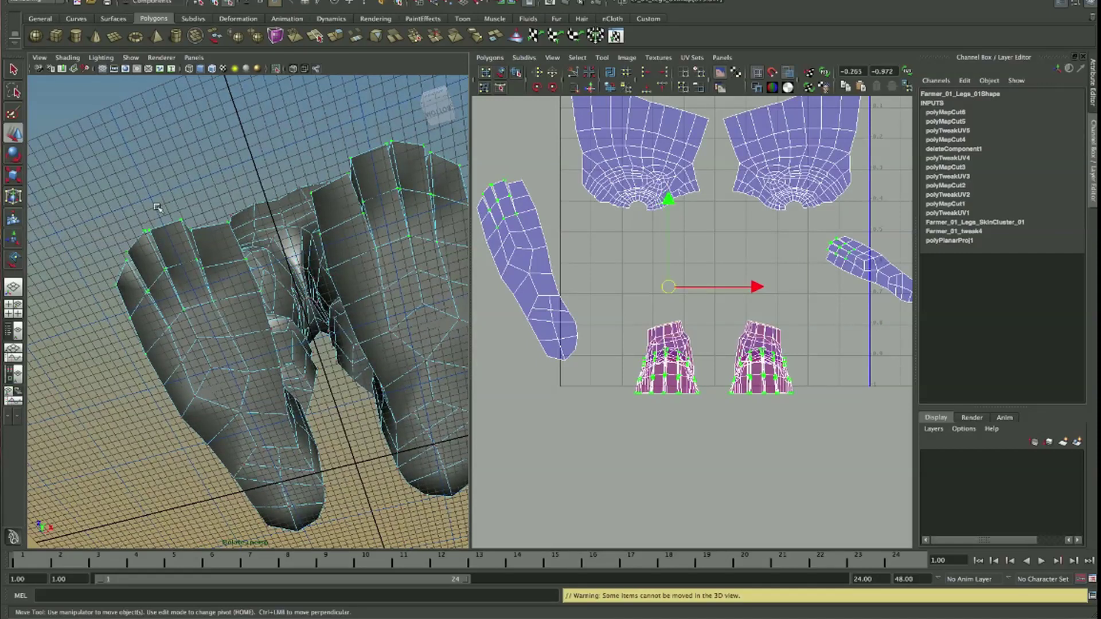
{"action": "middle_click_drag", "start_coordinate": [786, 357], "coordinate": [787, 503]}
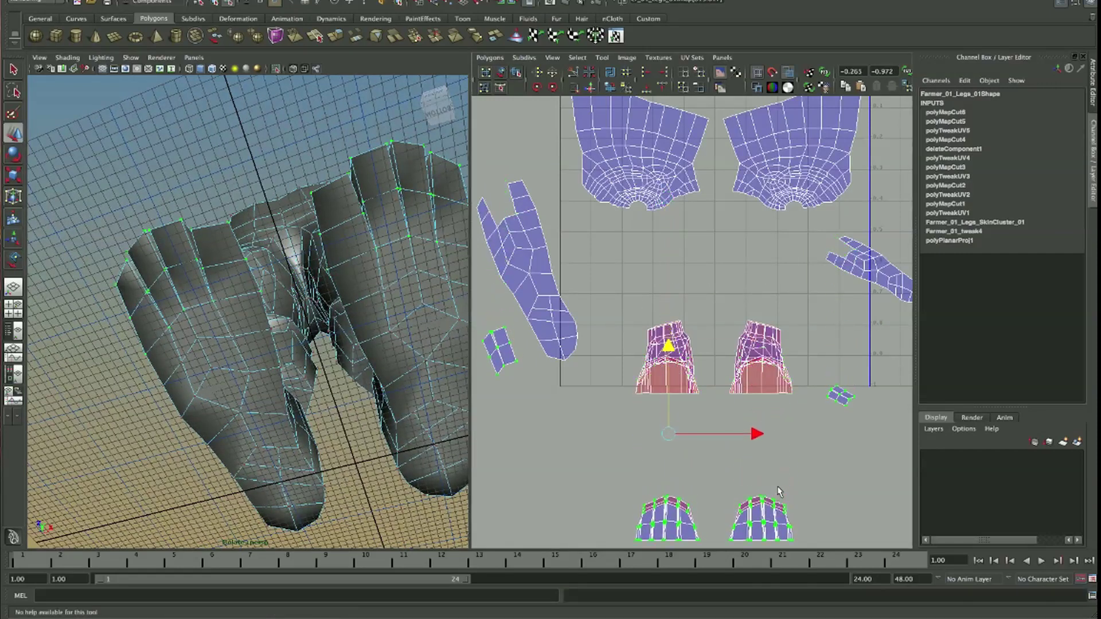
{"action": "middle_click_drag", "start_coordinate": [504, 335], "coordinate": [510, 313], "text": "alt"}
{"action": "left_click", "coordinate": [585, 391]}
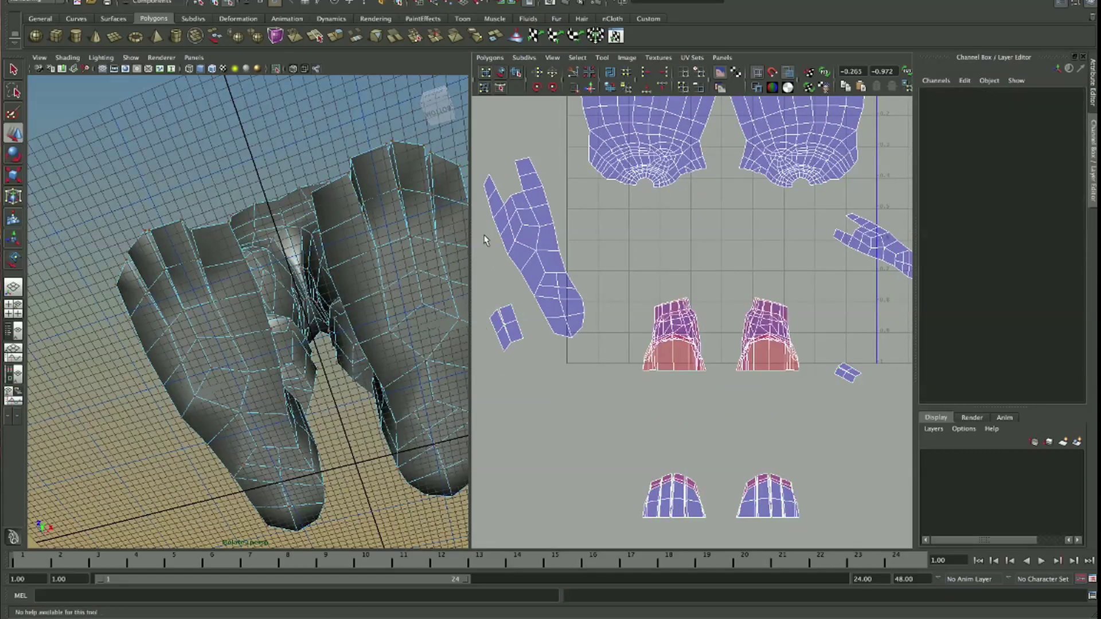
- Select the stray piece's border edge and Move and Sew it onto its neighbour shell
{"action": "left_click", "coordinate": [855, 381]}
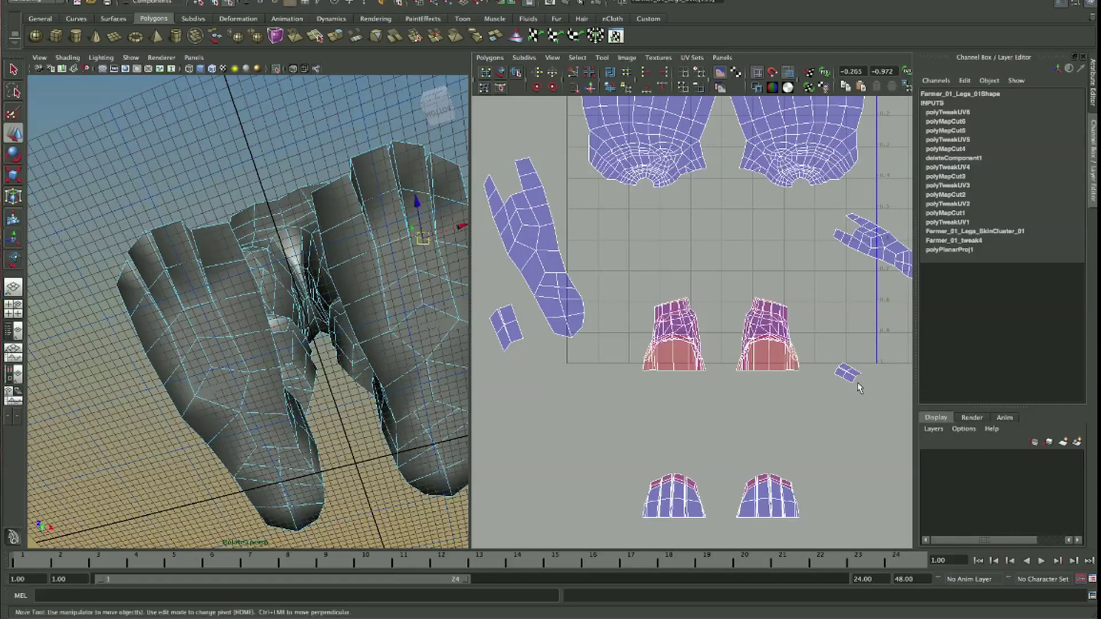
{"action": "left_click", "coordinate": [852, 386]}
{"action": "left_click", "coordinate": [514, 335]}
{"action": "left_click", "coordinate": [589, 87]}
{"action": "middle_click_drag", "start_coordinate": [677, 390], "coordinate": [632, 275], "text": "alt"}
{"action": "left_click", "coordinate": [663, 212]}
- Zoom the UV view onto the foot shells and orbit in close on the toes
{"action": "middle_click_drag", "start_coordinate": [663, 212], "coordinate": [676, 251], "text": "alt"}
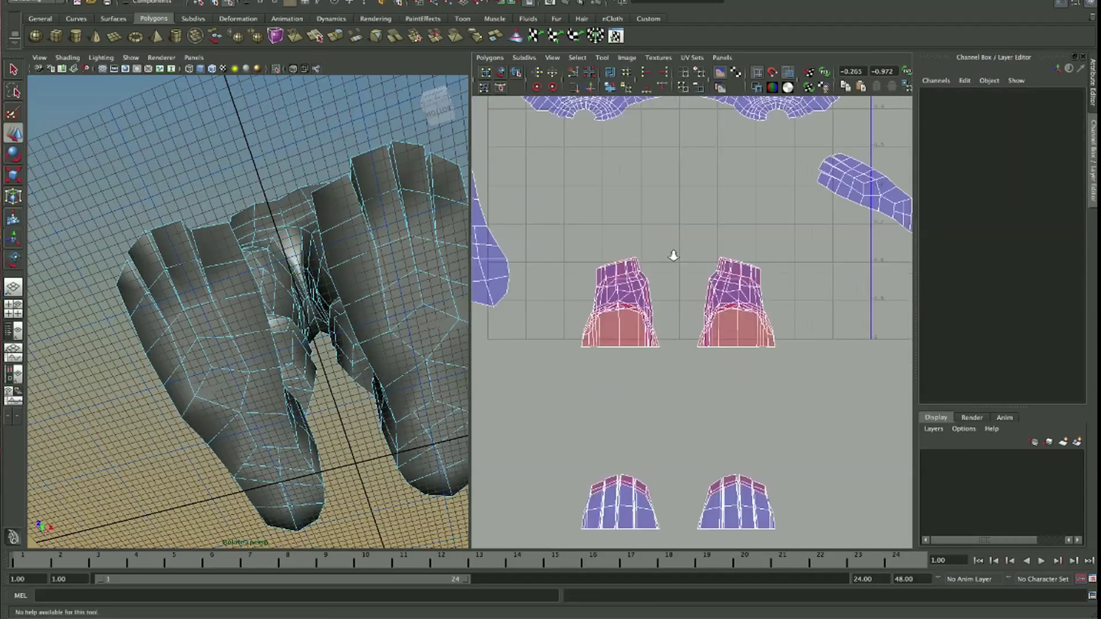
{"action": "scroll", "coordinate": [629, 301], "scroll_direction": "up", "scroll_amount": 3}
{"action": "mouse_move", "coordinate": [344, 266]}
{"action": "left_mouse_down", "text": "alt"}
{"action": "mouse_move", "coordinate": [288, 327]}
{"action": "mouse_move", "coordinate": [221, 307]}
{"action": "left_mouse_up", "text": "alt"}
{"action": "mouse_move", "coordinate": [266, 335]}
{"action": "left_mouse_down", "text": "alt"}
{"action": "mouse_move", "coordinate": [206, 310]}
{"action": "mouse_move", "coordinate": [304, 280]}
{"action": "left_mouse_up", "text": "alt"}
{"action": "right_click_drag", "start_coordinate": [304, 280], "coordinate": [348, 276]}
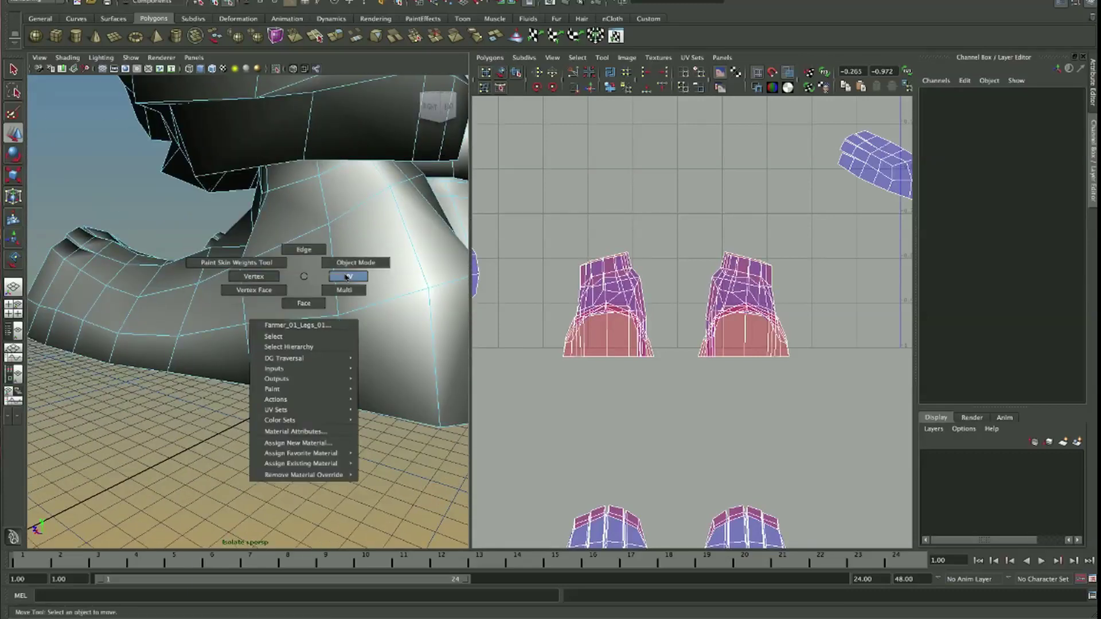
- Select a vertex on each foot, save the scene, and unfold both foot UV shells
{"action": "left_click", "coordinate": [337, 317]}
{"action": "mouse_move", "coordinate": [352, 287]}
{"action": "left_mouse_down", "text": "alt"}
{"action": "mouse_move", "coordinate": [368, 297]}
{"action": "mouse_move", "coordinate": [219, 311]}
{"action": "mouse_move", "coordinate": [238, 329]}
{"action": "left_mouse_up", "text": "alt"}
{"action": "left_click", "coordinate": [154, 313]}
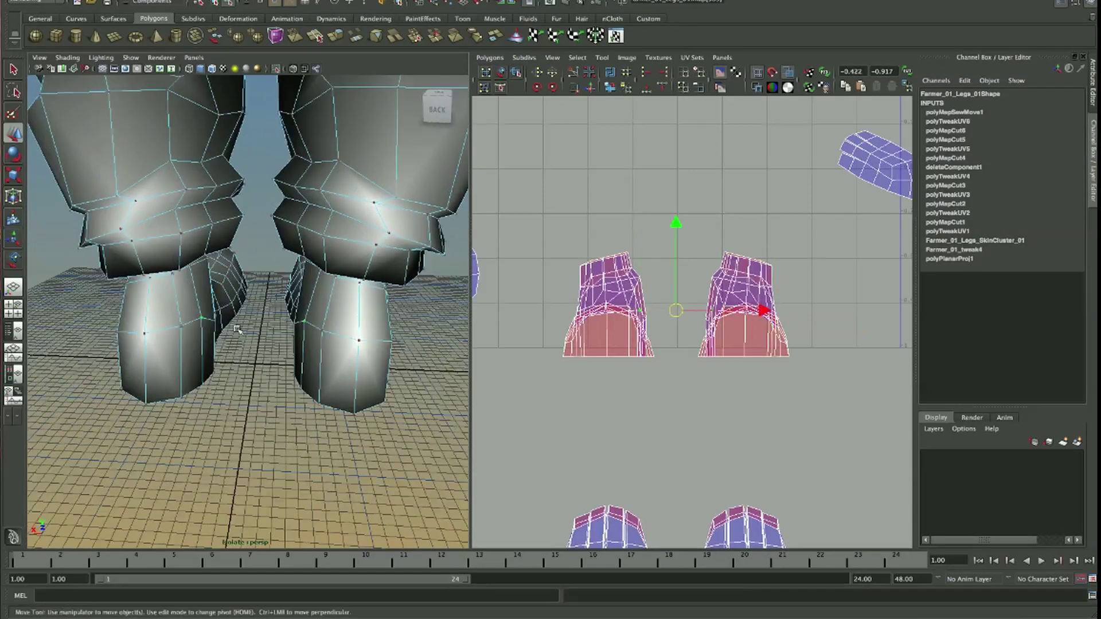
{"action": "key", "text": "ctrl+s"}
{"action": "left_click", "coordinate": [610, 87]}
{"action": "scroll", "coordinate": [764, 333], "scroll_direction": "up", "scroll_amount": 1}
{"action": "scroll", "coordinate": [763, 333], "scroll_direction": "up", "scroll_amount": 1}
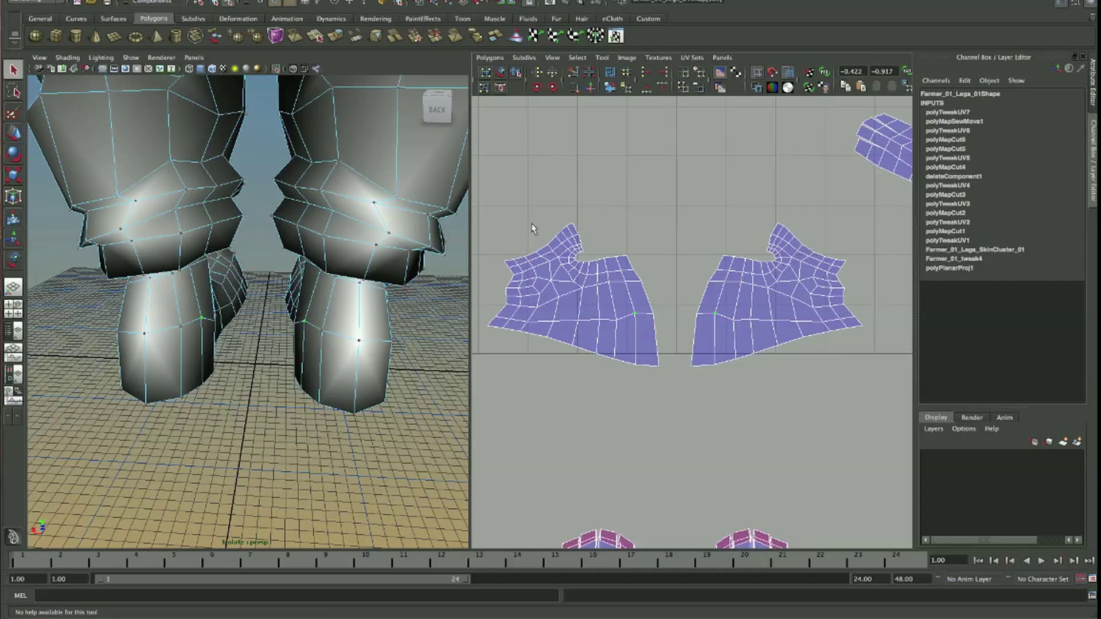
- Select UVs along the outer edges of the right and left foot shells
{"action": "scroll", "coordinate": [804, 381], "scroll_direction": "down", "scroll_amount": 2}
{"action": "left_click", "coordinate": [742, 307]}
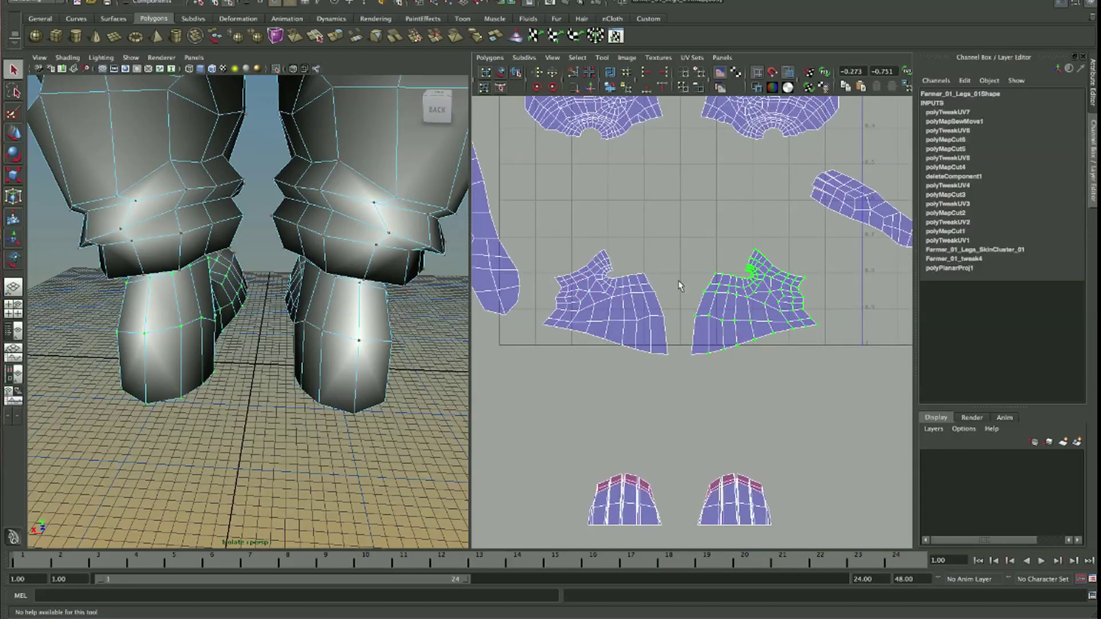
{"action": "left_click_drag", "start_coordinate": [796, 267], "coordinate": [827, 344]}
{"action": "mouse_move", "coordinate": [255, 256]}
{"action": "left_mouse_down", "text": "alt"}
{"action": "mouse_move", "coordinate": [287, 254]}
{"action": "mouse_move", "coordinate": [253, 304]}
{"action": "left_mouse_up", "text": "alt"}
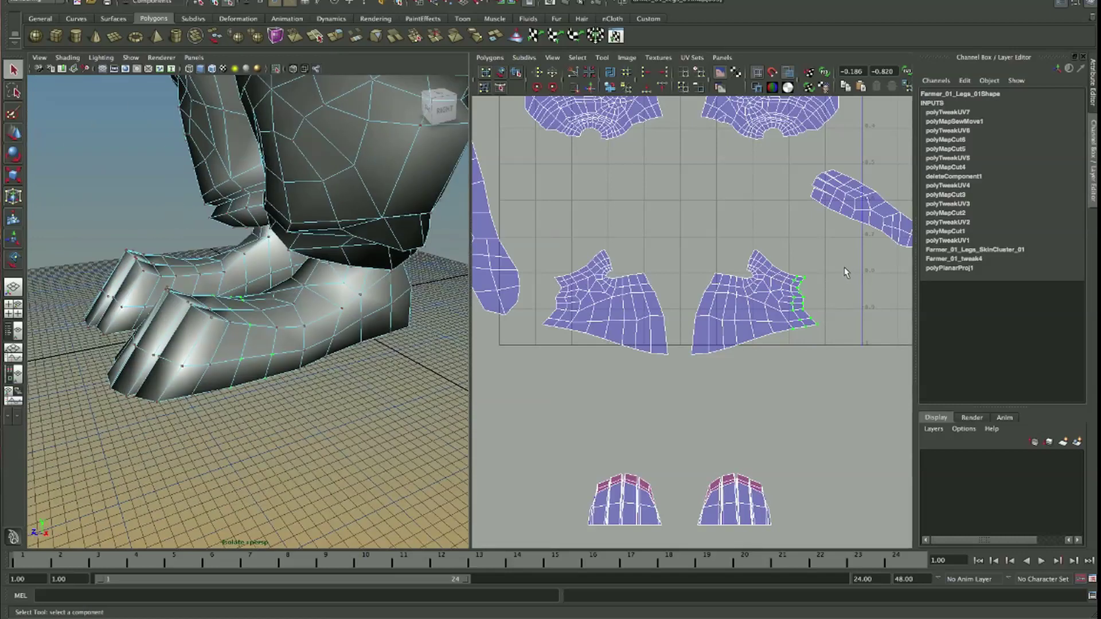
{"action": "left_click_drag", "start_coordinate": [837, 269], "coordinate": [775, 336]}
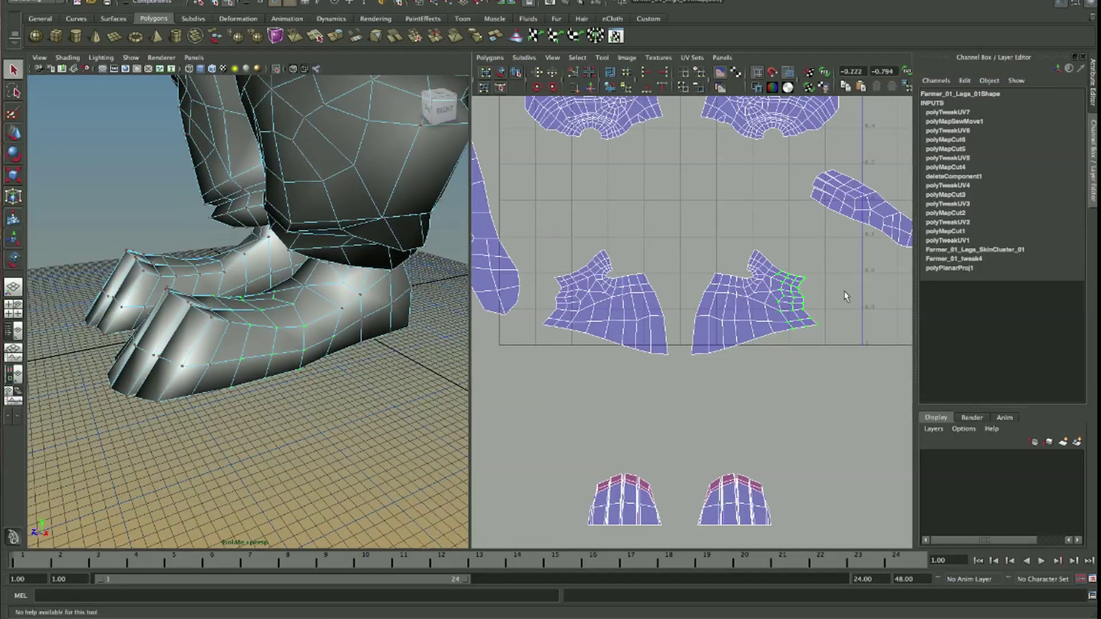
{"action": "left_click_drag", "start_coordinate": [542, 273], "coordinate": [570, 347]}
{"action": "middle_click_drag", "start_coordinate": [571, 347], "coordinate": [657, 315], "text": "alt"}
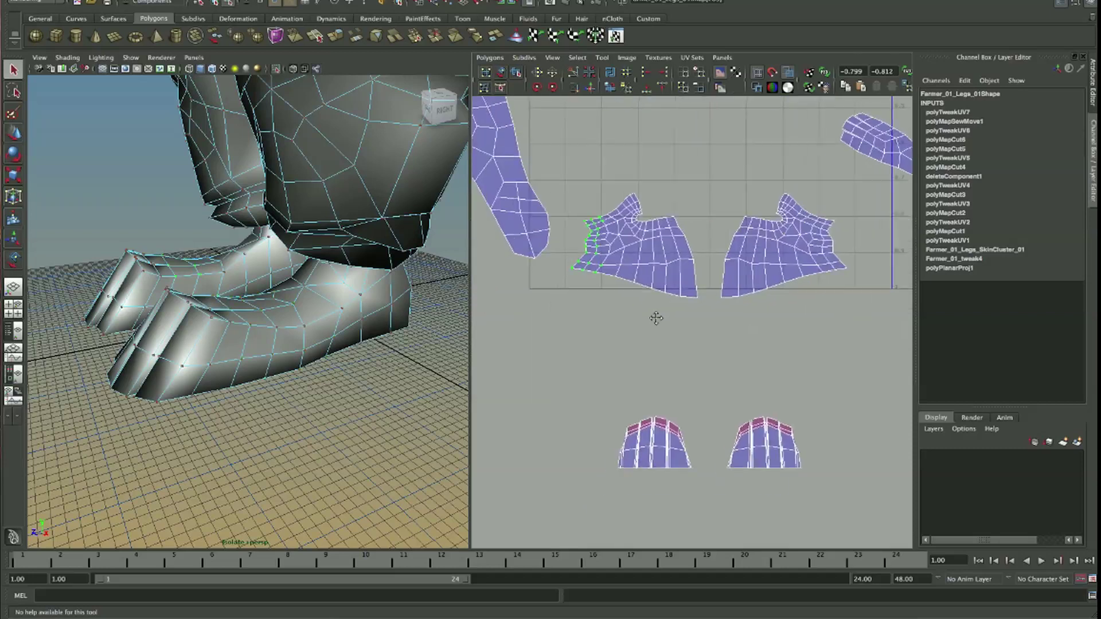
- Select the bottom-right toe shell UVs and the arm shell's UVs, converting to faces
{"action": "middle_click_drag", "start_coordinate": [795, 365], "coordinate": [782, 372], "text": "alt"}
{"action": "left_click_drag", "start_coordinate": [706, 400], "coordinate": [800, 494]}
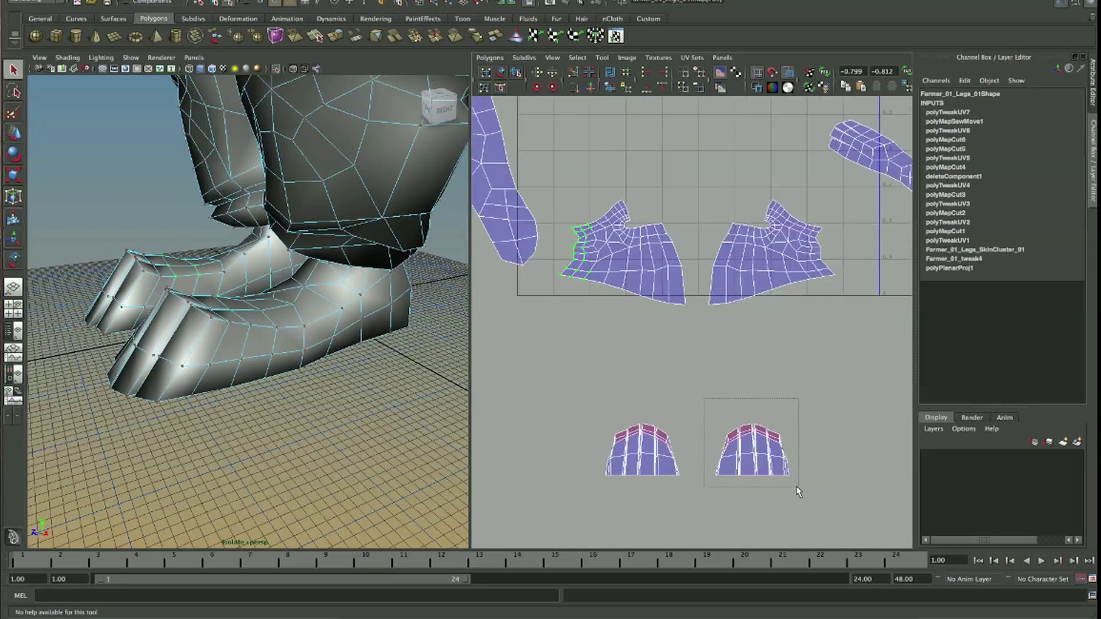
{"action": "scroll", "coordinate": [788, 227], "scroll_direction": "down", "scroll_amount": 3}
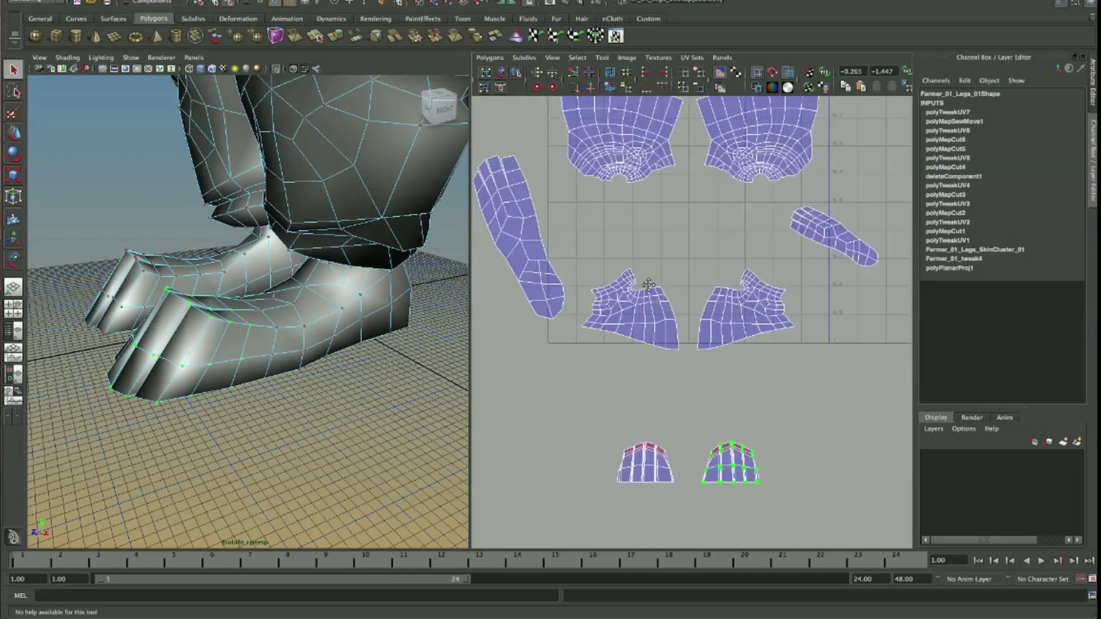
{"action": "scroll", "coordinate": [856, 190], "scroll_direction": "up", "scroll_amount": 1}
{"action": "left_click_drag", "start_coordinate": [890, 212], "coordinate": [865, 246]}
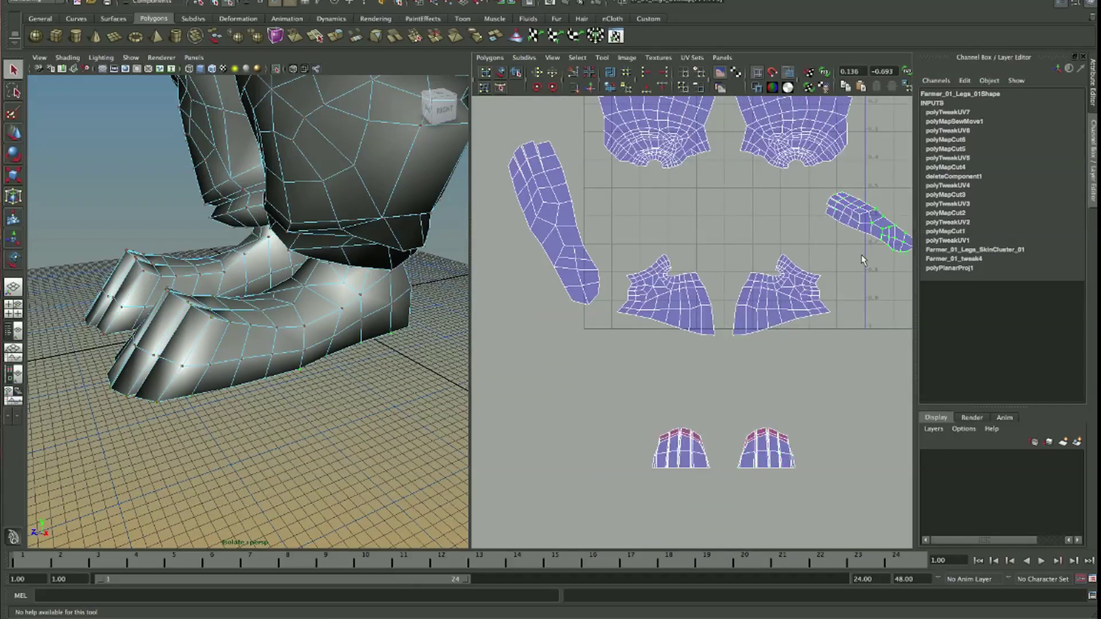
{"action": "middle_click_drag", "start_coordinate": [865, 245], "coordinate": [834, 256], "text": "alt"}
{"action": "right_click_drag", "start_coordinate": [837, 235], "coordinate": [843, 258]}
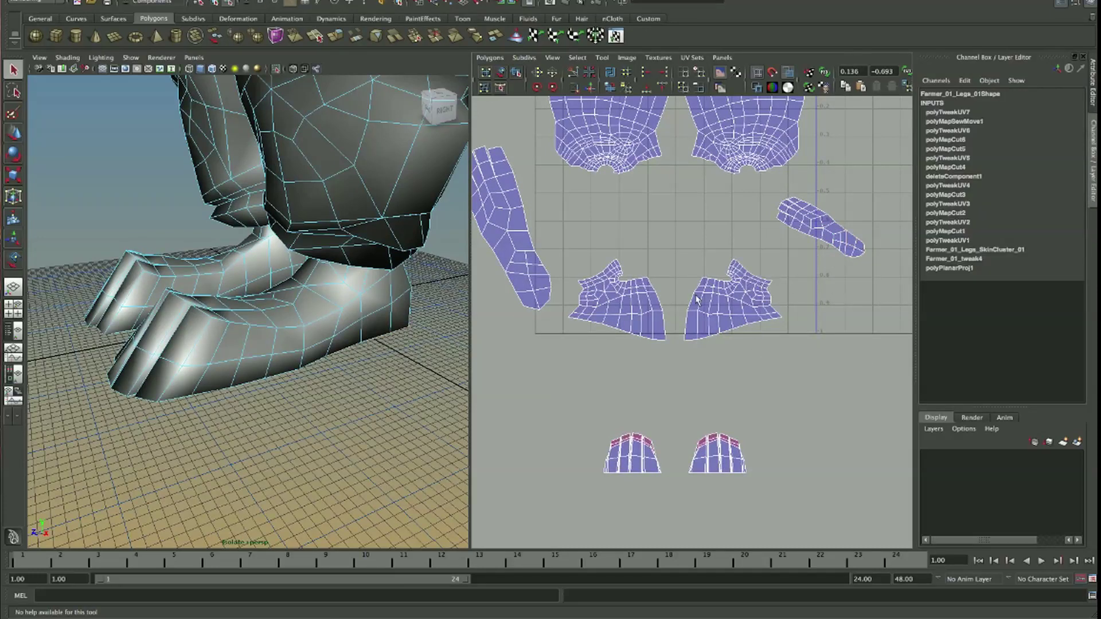
- Select a seam edge on the lower pant leg and cut the UVs there
{"action": "right_click_drag", "start_coordinate": [697, 299], "coordinate": [664, 402], "text": "alt"}
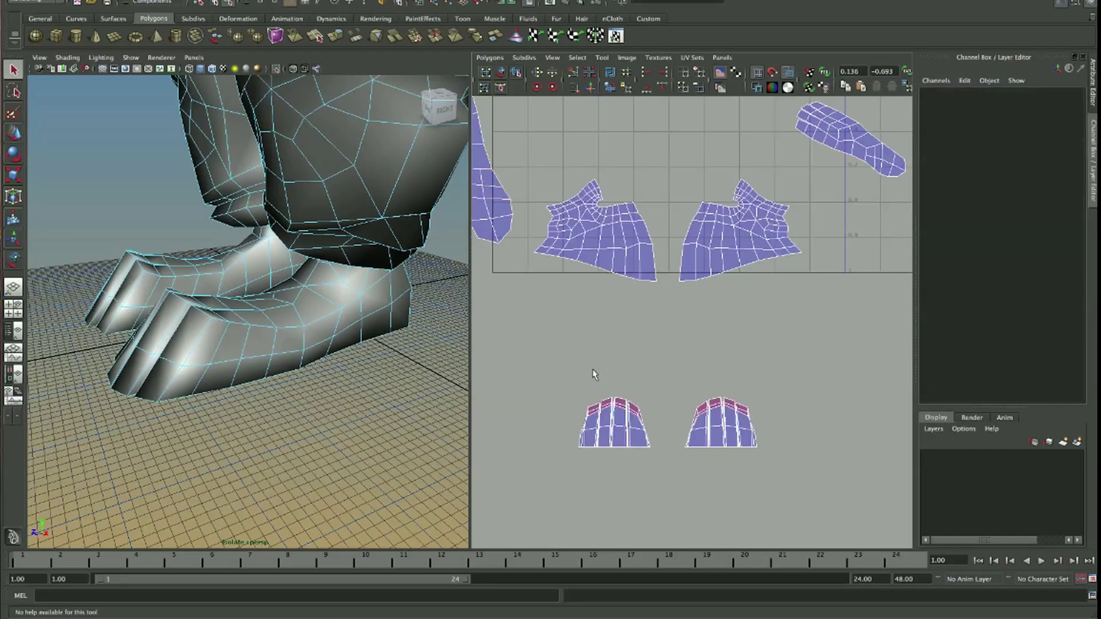
{"action": "mouse_move", "coordinate": [232, 332]}
{"action": "left_mouse_down", "text": "alt"}
{"action": "mouse_move", "coordinate": [319, 315]}
{"action": "mouse_move", "coordinate": [332, 342]}
{"action": "mouse_move", "coordinate": [356, 336]}
{"action": "left_mouse_up", "text": "alt"}
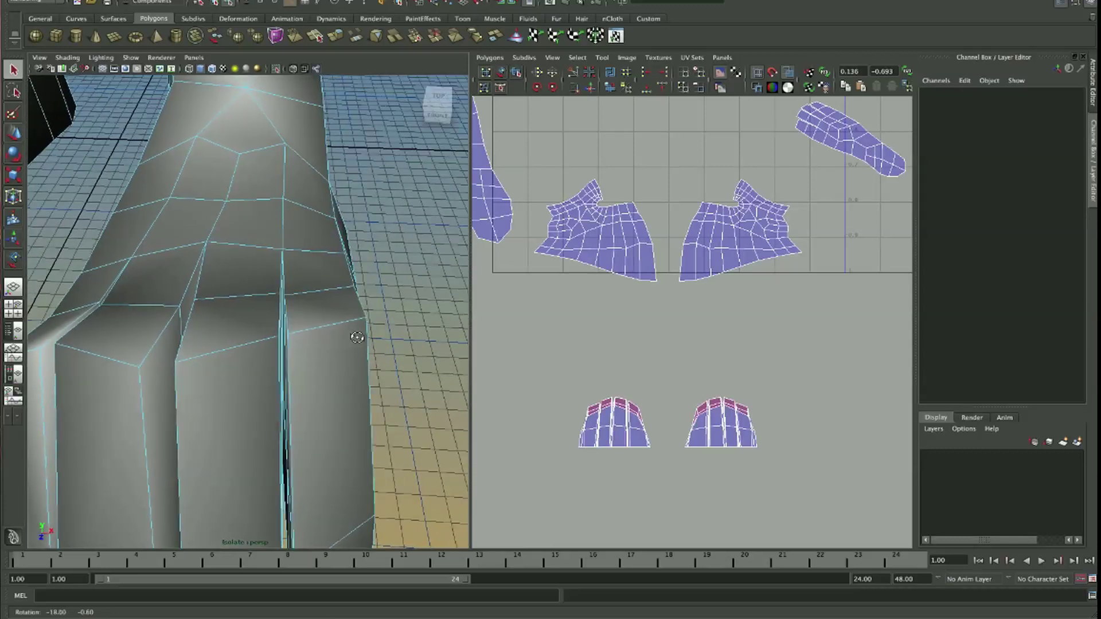
{"action": "left_click", "coordinate": [281, 297]}
{"action": "left_click_drag", "start_coordinate": [307, 337], "coordinate": [284, 347], "text": "alt"}
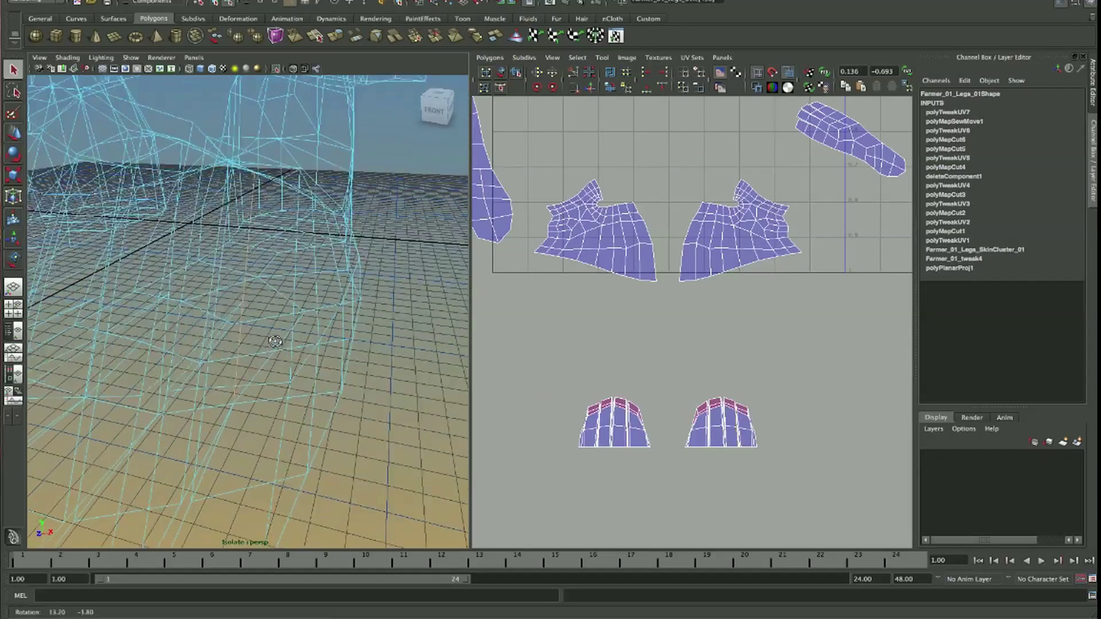
{"action": "left_click_drag", "start_coordinate": [395, 352], "coordinate": [354, 350], "text": "alt"}
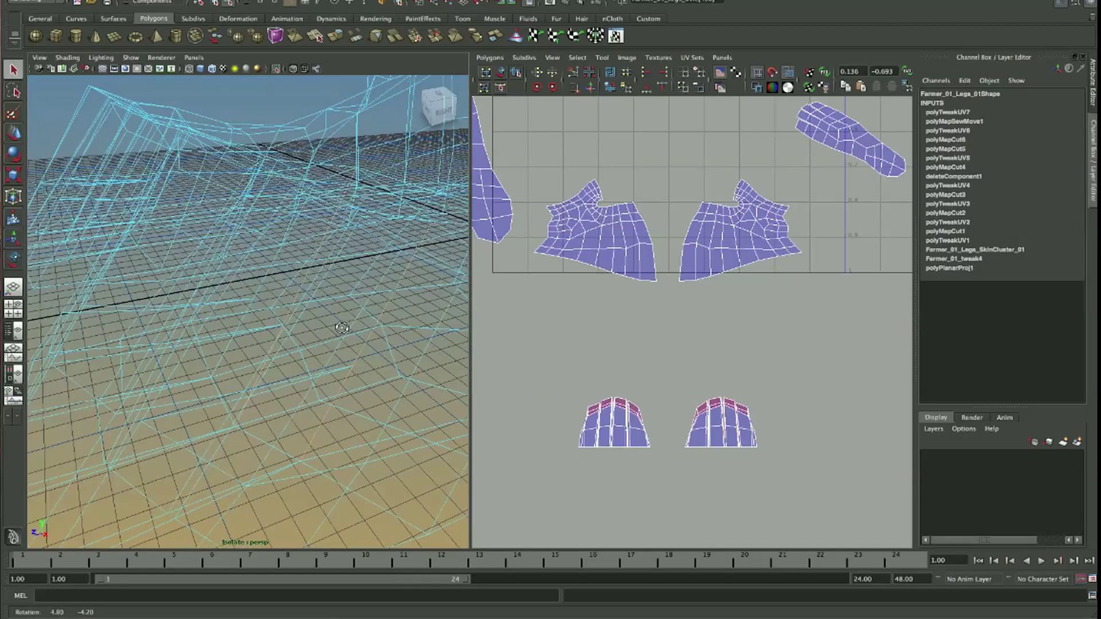
{"action": "left_click_drag", "start_coordinate": [340, 335], "coordinate": [337, 334], "text": "alt"}
{"action": "mouse_move", "coordinate": [254, 296]}
{"action": "left_mouse_down", "text": "alt"}
{"action": "mouse_move", "coordinate": [144, 319]}
{"action": "mouse_move", "coordinate": [260, 337]}
{"action": "left_mouse_up", "text": "alt"}
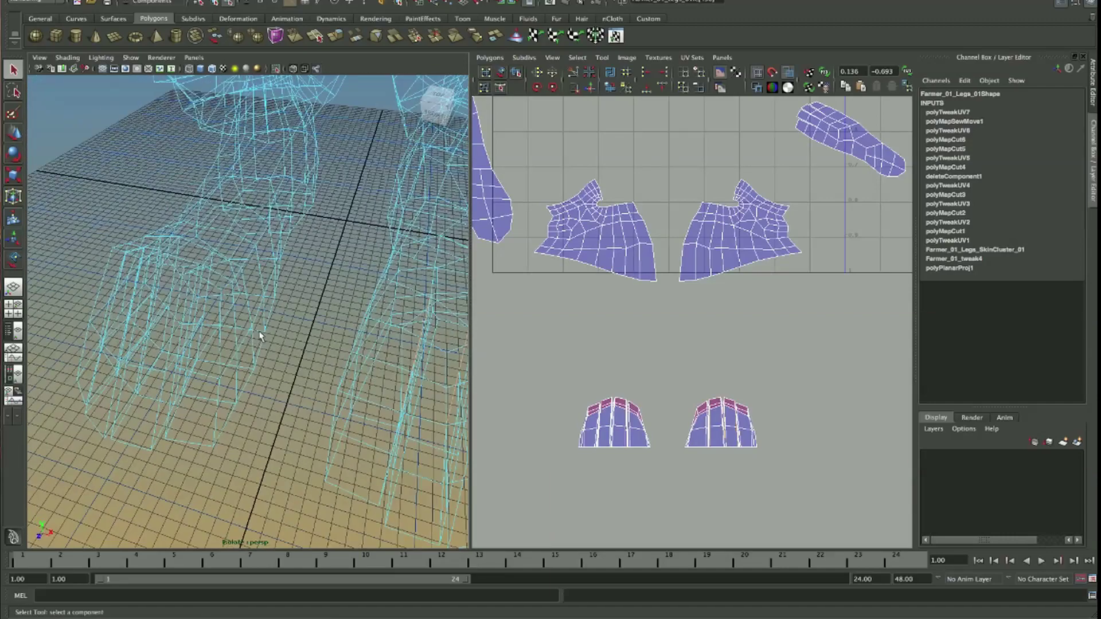
{"action": "left_click", "coordinate": [574, 68]}
- Cut a second UV seam along another pants-leg edge
{"action": "mouse_move", "coordinate": [269, 276]}
{"action": "left_mouse_down", "text": "alt"}
{"action": "mouse_move", "coordinate": [247, 284]}
{"action": "mouse_move", "coordinate": [287, 255]}
{"action": "mouse_move", "coordinate": [225, 229]}
{"action": "mouse_move", "coordinate": [194, 244]}
{"action": "mouse_move", "coordinate": [394, 264]}
{"action": "mouse_move", "coordinate": [321, 241]}
{"action": "left_mouse_up", "text": "alt"}
{"action": "left_click", "coordinate": [287, 255]}
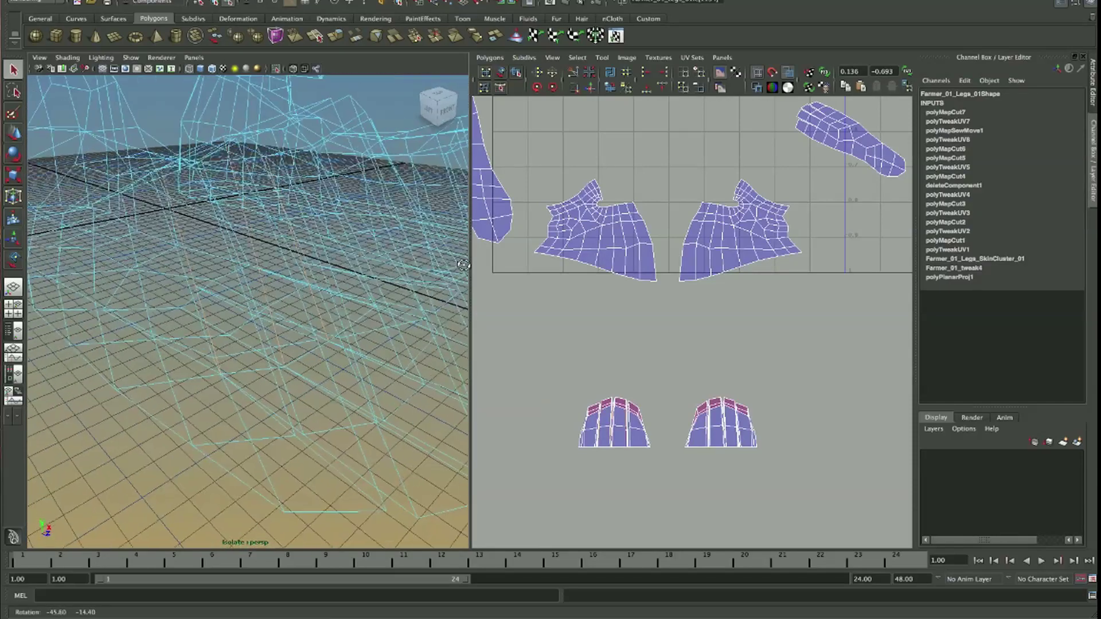
{"action": "left_click", "coordinate": [574, 73]}
{"action": "right_click_drag", "start_coordinate": [721, 326], "coordinate": [767, 320]}
{"action": "mouse_move", "coordinate": [283, 258]}
{"action": "middle_mouse_down", "text": "alt"}
{"action": "mouse_move", "coordinate": [306, 262]}
{"action": "mouse_move", "coordinate": [256, 286]}
{"action": "middle_mouse_up", "text": "alt"}
{"action": "left_click_drag", "start_coordinate": [256, 287], "coordinate": [355, 215], "text": "alt"}
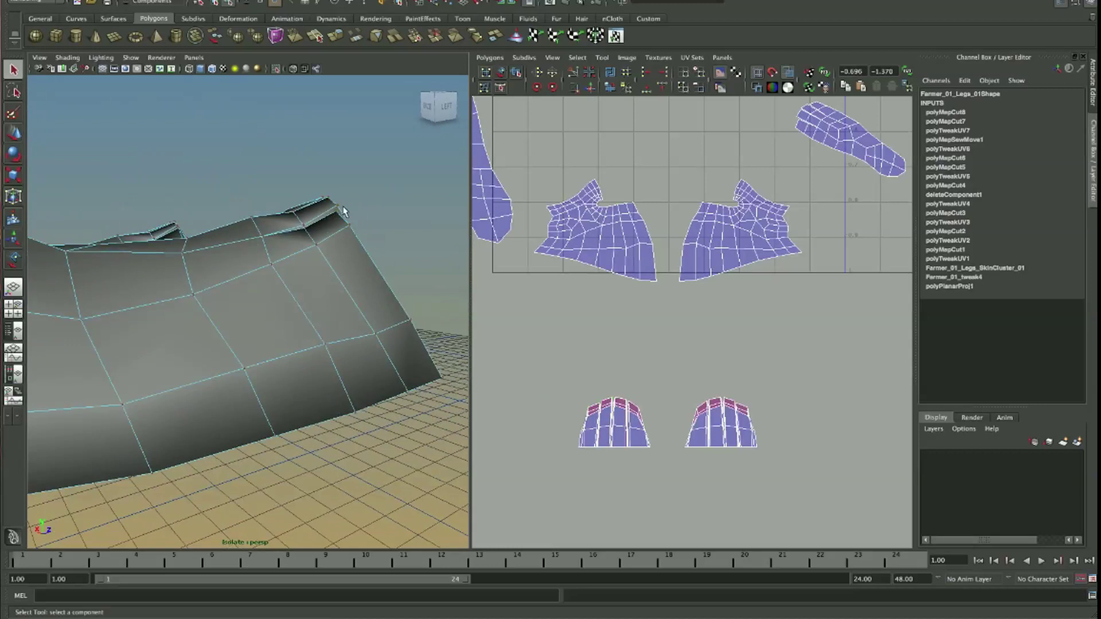
{"action": "left_click", "coordinate": [335, 218]}
{"action": "mouse_move", "coordinate": [346, 213]}
{"action": "left_mouse_down", "text": "alt"}
{"action": "mouse_move", "coordinate": [285, 316]}
{"action": "mouse_move", "coordinate": [353, 297]}
{"action": "mouse_move", "coordinate": [369, 305]}
{"action": "mouse_move", "coordinate": [276, 293]}
{"action": "left_mouse_up", "text": "alt"}
{"action": "left_click", "coordinate": [341, 227]}
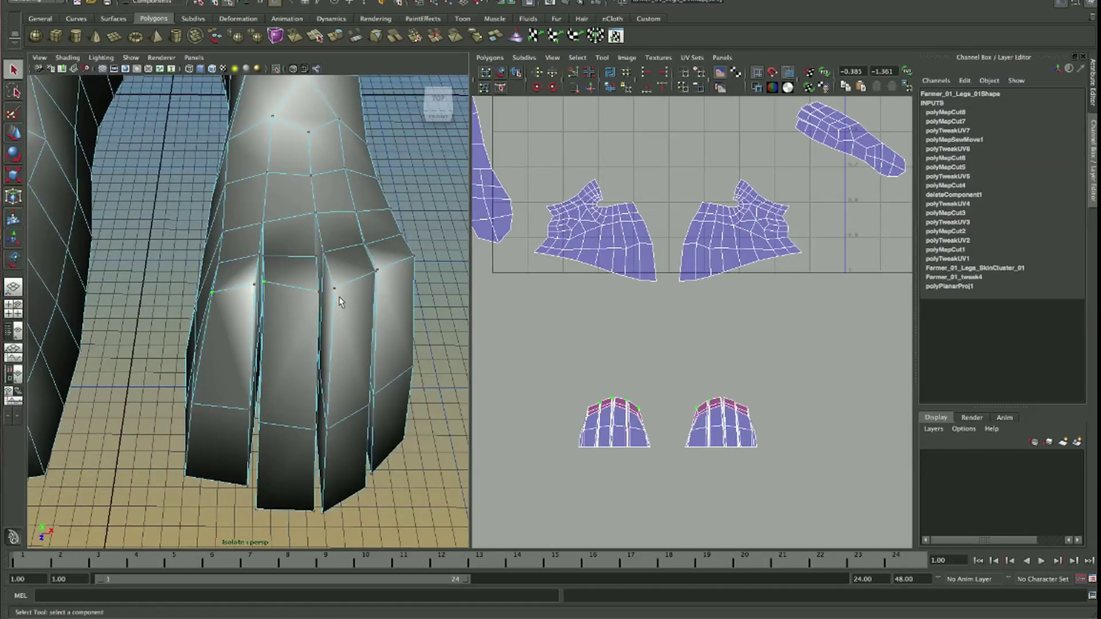
{"action": "mouse_move", "coordinate": [404, 299]}
{"action": "left_mouse_down", "text": "alt"}
{"action": "mouse_move", "coordinate": [378, 282]}
{"action": "mouse_move", "coordinate": [389, 274]}
{"action": "mouse_move", "coordinate": [282, 263]}
{"action": "mouse_move", "coordinate": [315, 292]}
{"action": "mouse_move", "coordinate": [298, 281]}
{"action": "mouse_move", "coordinate": [305, 289]}
{"action": "mouse_move", "coordinate": [321, 275]}
{"action": "left_mouse_up", "text": "alt"}
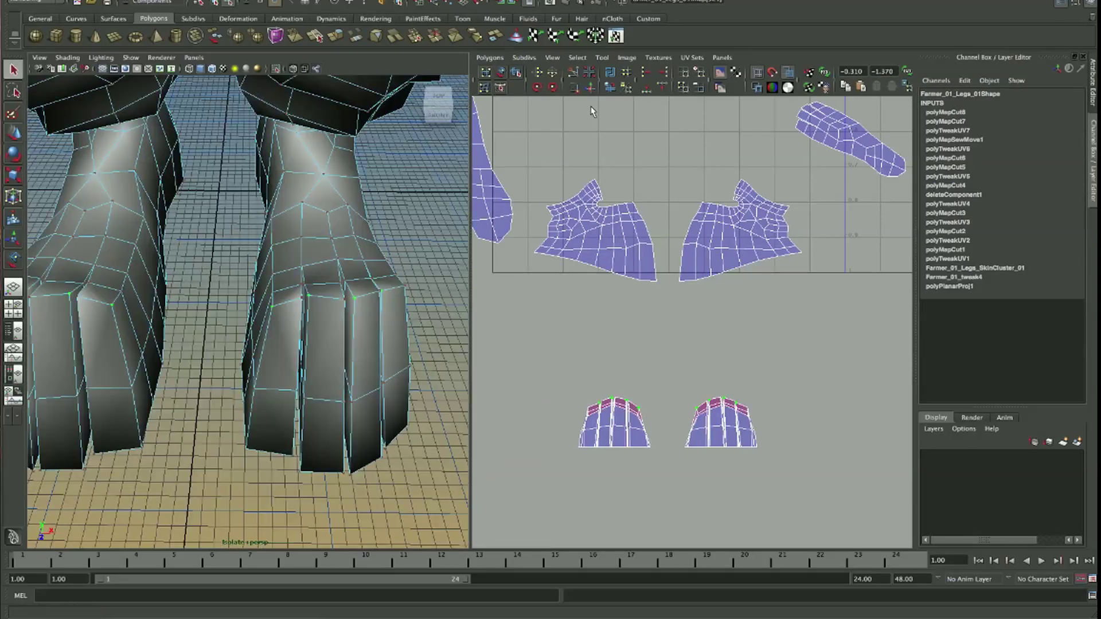
- Unfold the two small foot UV shells and frame them in the UV view
{"action": "left_click", "coordinate": [610, 87]}
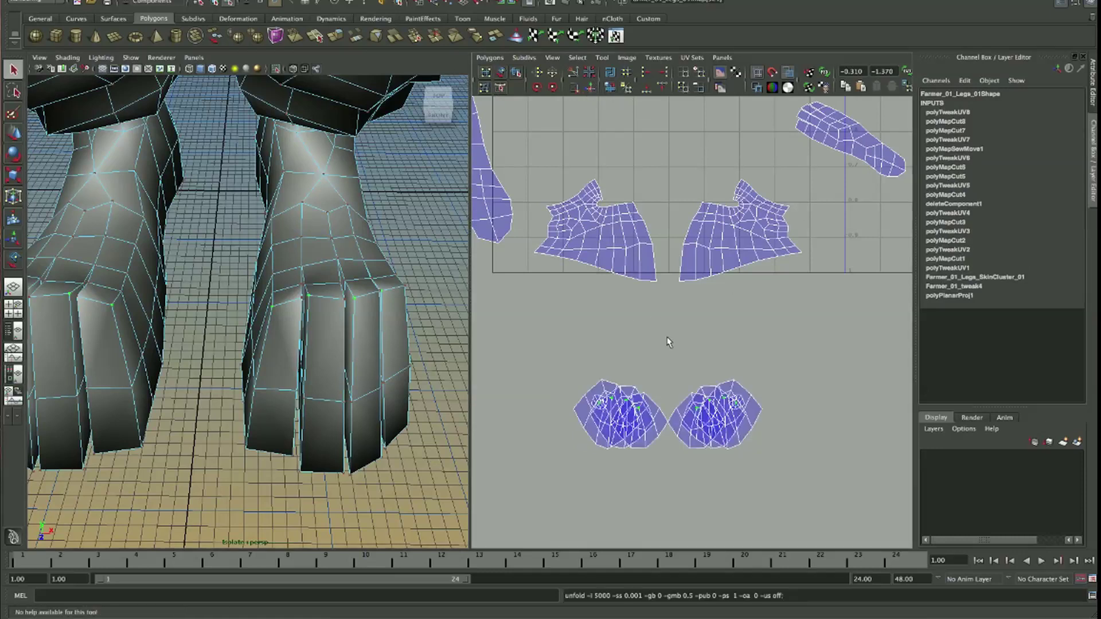
{"action": "middle_click_drag", "start_coordinate": [602, 390], "coordinate": [597, 326], "text": "alt"}
{"action": "left_click", "coordinate": [745, 336]}
{"action": "left_click_drag", "start_coordinate": [545, 323], "coordinate": [818, 480]}
{"action": "left_click", "coordinate": [796, 385]}
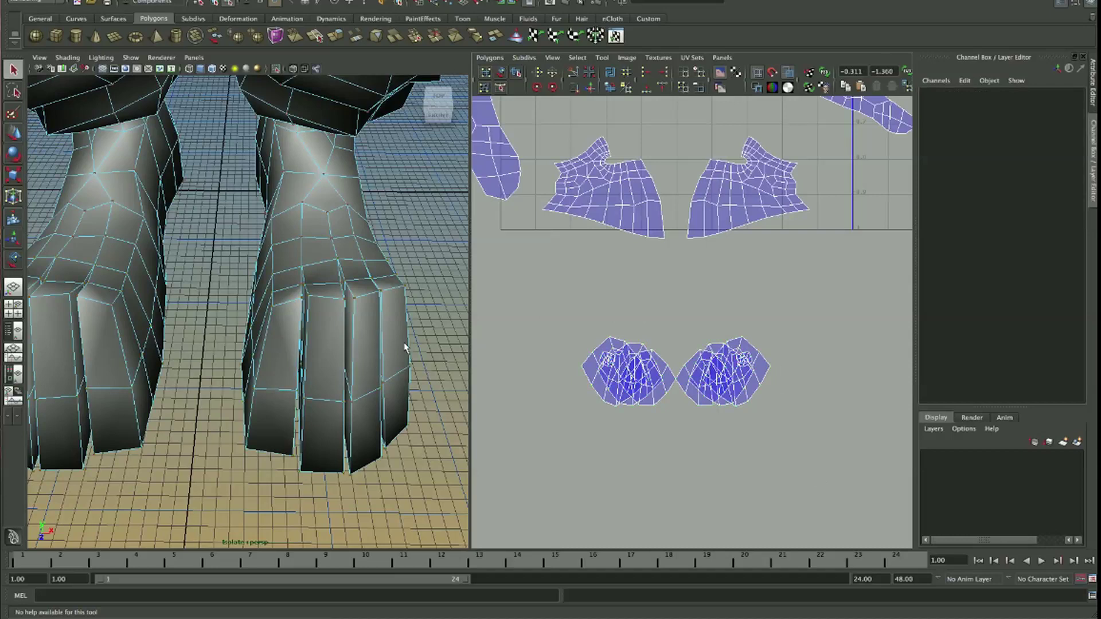
- Select a foot vertex, grow the selection, and add a vertex on the other foot
{"action": "left_click", "coordinate": [410, 366]}
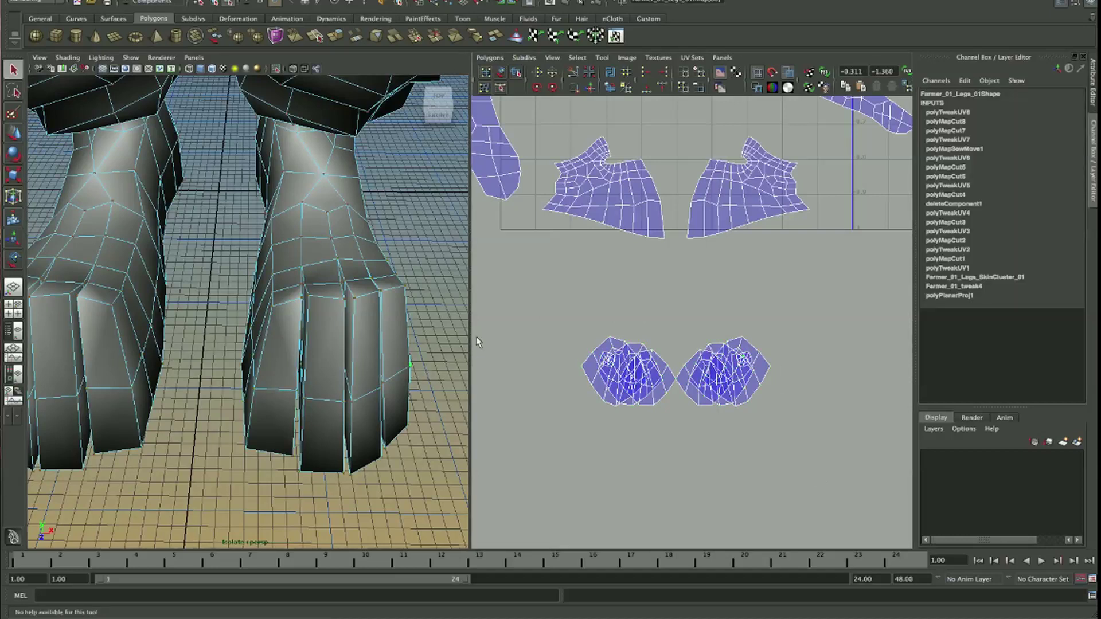
{"action": "key", "text": "shift+period"}
{"action": "left_click", "coordinate": [133, 389]}
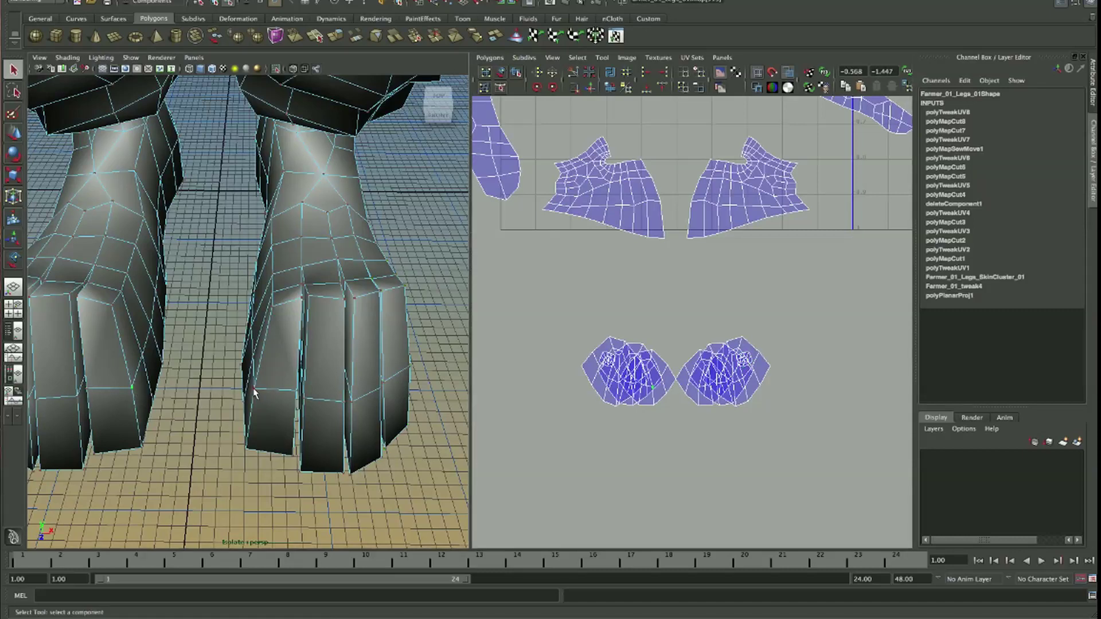
- Shrink the selected foot UV shells, then move the matching foot shells on both feet upward
{"action": "key", "text": "r"}
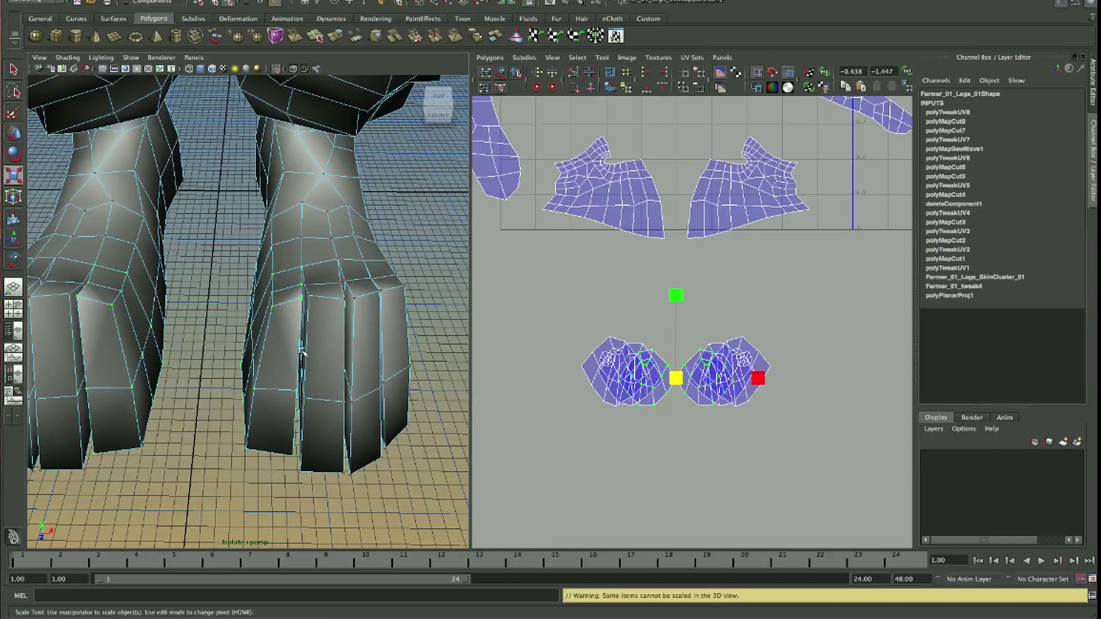
{"action": "middle_click_drag", "start_coordinate": [743, 465], "coordinate": [581, 379]}
{"action": "key", "text": "w"}
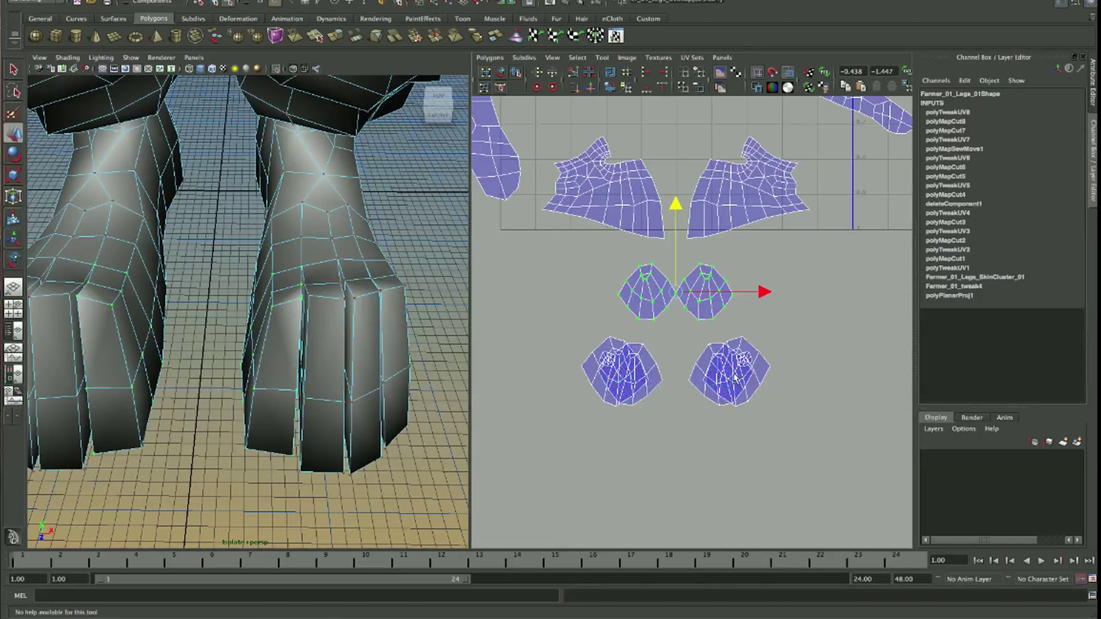
{"action": "left_click", "coordinate": [302, 400]}
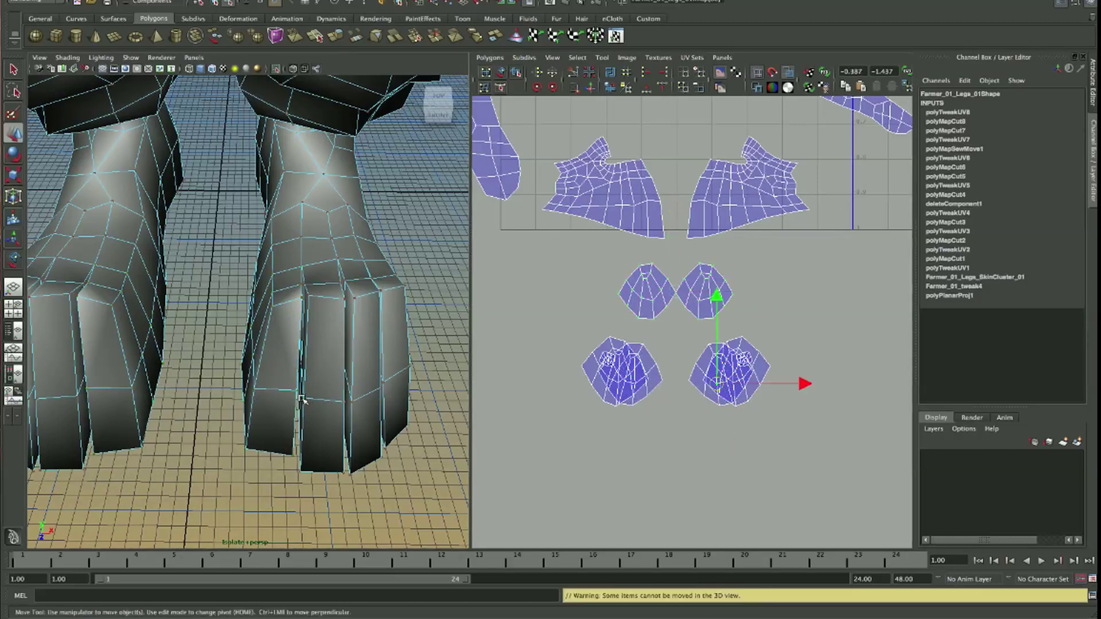
{"action": "left_click", "coordinate": [78, 399], "text": "shift"}
{"action": "key", "text": "shift+period"}
{"action": "mouse_move", "coordinate": [703, 445]}
{"action": "middle_mouse_down"}
{"action": "mouse_move", "coordinate": [715, 511]}
{"action": "mouse_move", "coordinate": [713, 422]}
{"action": "middle_mouse_up"}
{"action": "left_click", "coordinate": [734, 416]}
- Select the toe UVs on both feet and move the two lower shells straight down
{"action": "left_click", "coordinate": [354, 298]}
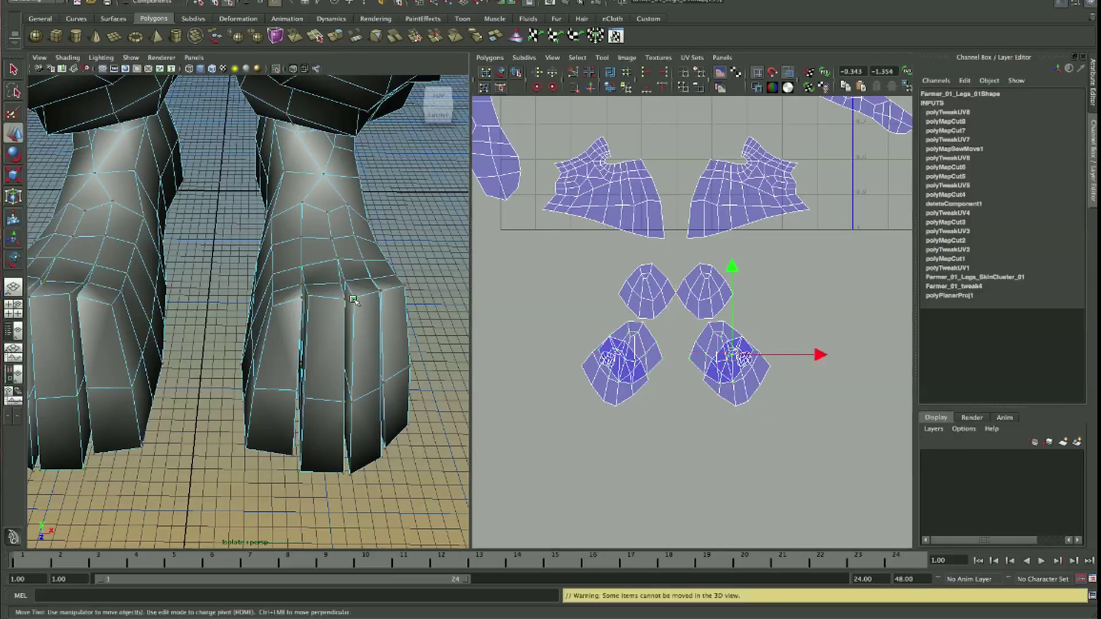
{"action": "left_click_drag", "start_coordinate": [354, 298], "coordinate": [81, 294], "text": "alt"}
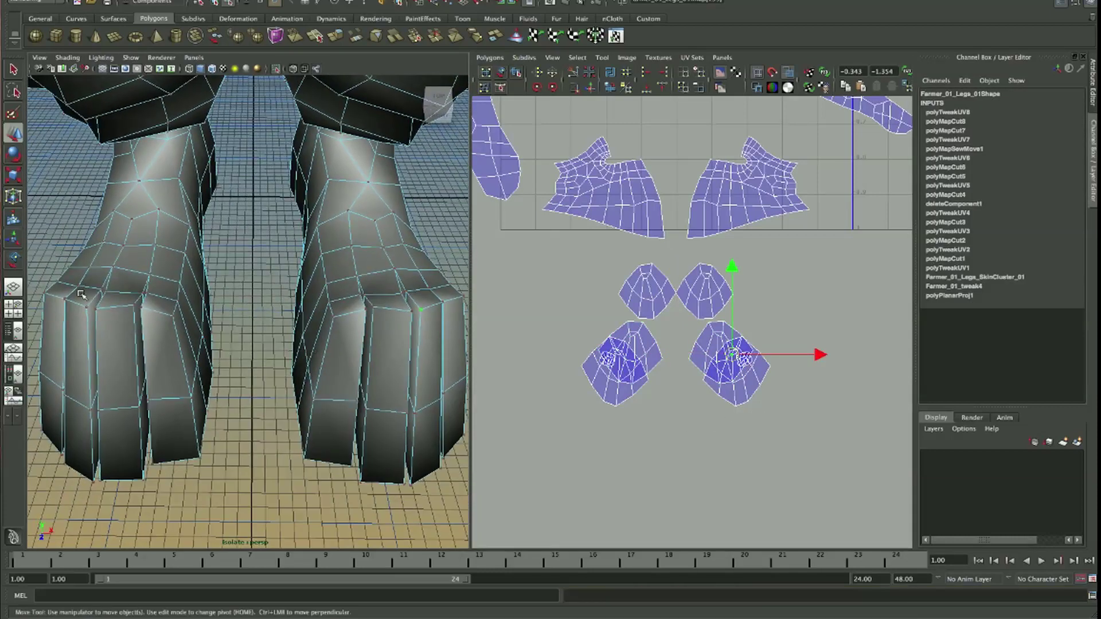
{"action": "left_click", "coordinate": [132, 306], "text": "shift"}
{"action": "mouse_move", "coordinate": [132, 305]}
{"action": "middle_mouse_down", "text": "alt"}
{"action": "mouse_move", "coordinate": [139, 314]}
{"action": "mouse_move", "coordinate": [102, 307]}
{"action": "middle_mouse_up", "text": "alt"}
{"action": "left_click", "coordinate": [104, 310]}
{"action": "left_click_drag", "start_coordinate": [104, 310], "coordinate": [287, 304], "text": "alt"}
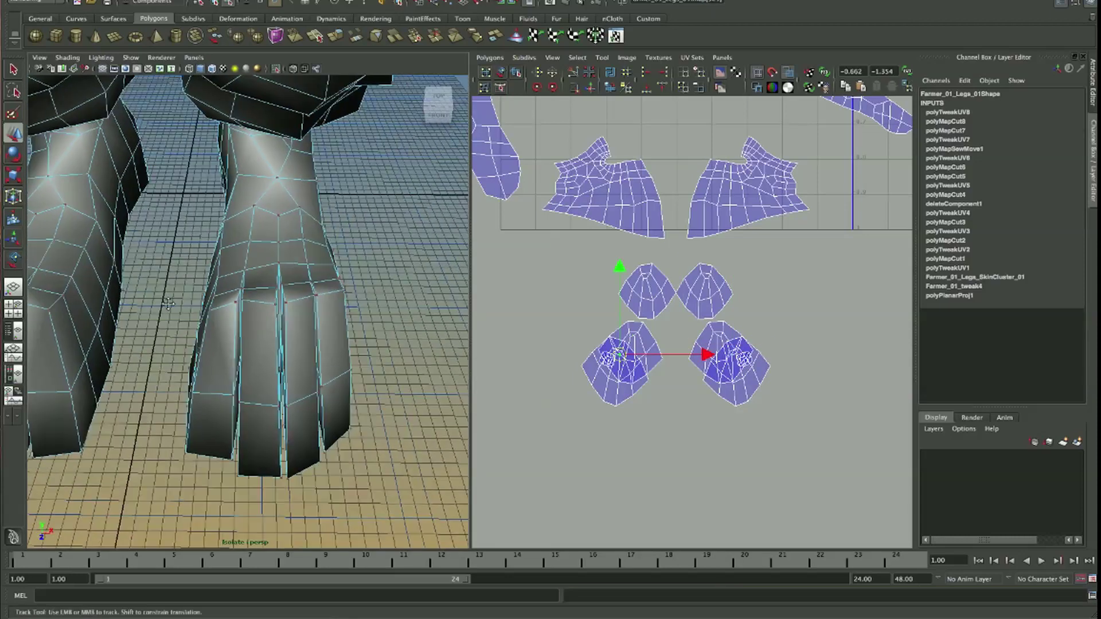
{"action": "left_click", "coordinate": [287, 305], "text": "shift"}
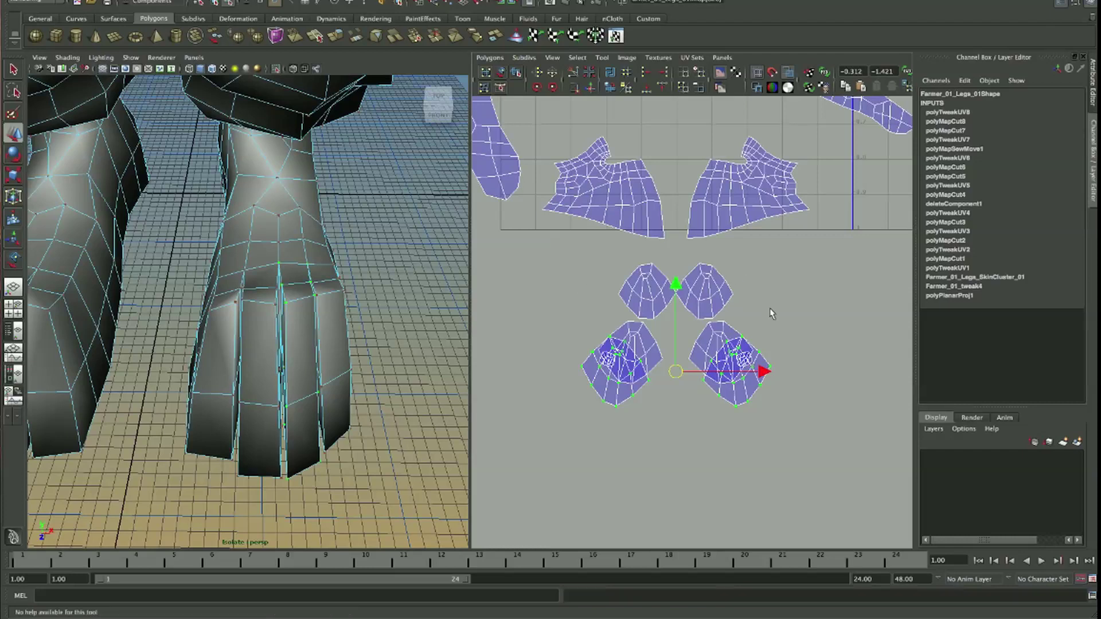
{"action": "middle_click_drag", "start_coordinate": [769, 312], "coordinate": [774, 347], "text": "shift"}
- Move the middle pair of foot shells below the bottom shells and enlarge them
{"action": "mouse_move", "coordinate": [344, 292]}
{"action": "left_mouse_down", "text": "alt"}
{"action": "mouse_move", "coordinate": [371, 303]}
{"action": "mouse_move", "coordinate": [215, 301]}
{"action": "left_mouse_up", "text": "alt"}
{"action": "left_click", "coordinate": [384, 295]}
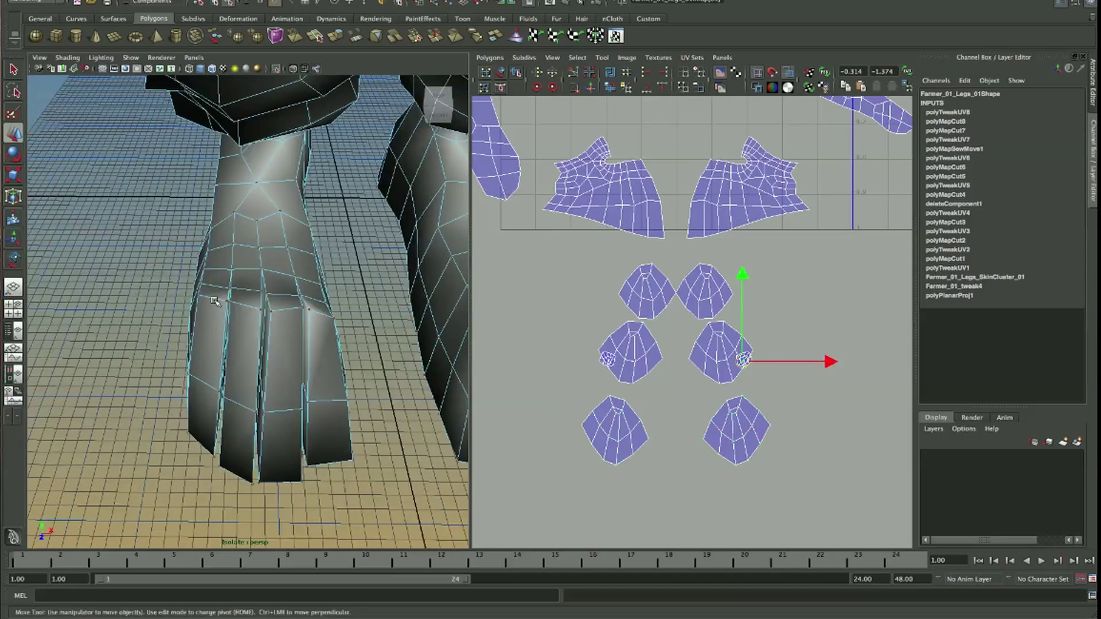
{"action": "left_click", "coordinate": [197, 296], "text": "shift"}
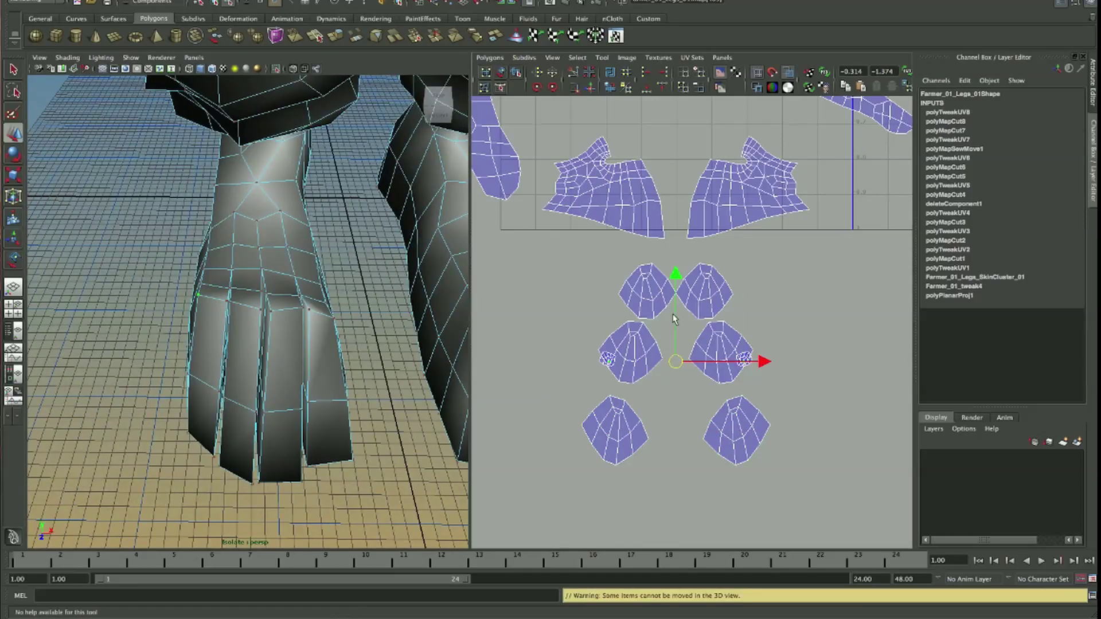
{"action": "left_click_drag", "start_coordinate": [674, 319], "coordinate": [674, 460]}
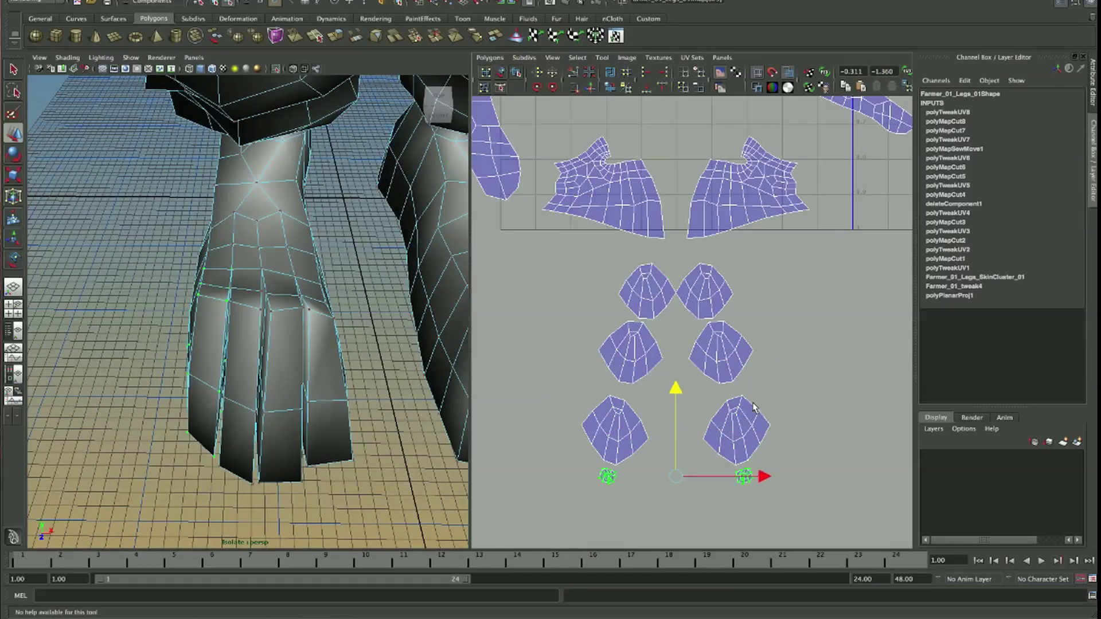
{"action": "middle_click_drag", "start_coordinate": [811, 385], "coordinate": [800, 302], "text": "alt"}
{"action": "mouse_move", "coordinate": [676, 401]}
{"action": "left_mouse_down"}
{"action": "mouse_move", "coordinate": [714, 437]}
{"action": "mouse_move", "coordinate": [811, 419]}
{"action": "left_mouse_up"}
- Scale the two small shells further apart and select the bottom shells for alignment
{"action": "key", "text": "r"}
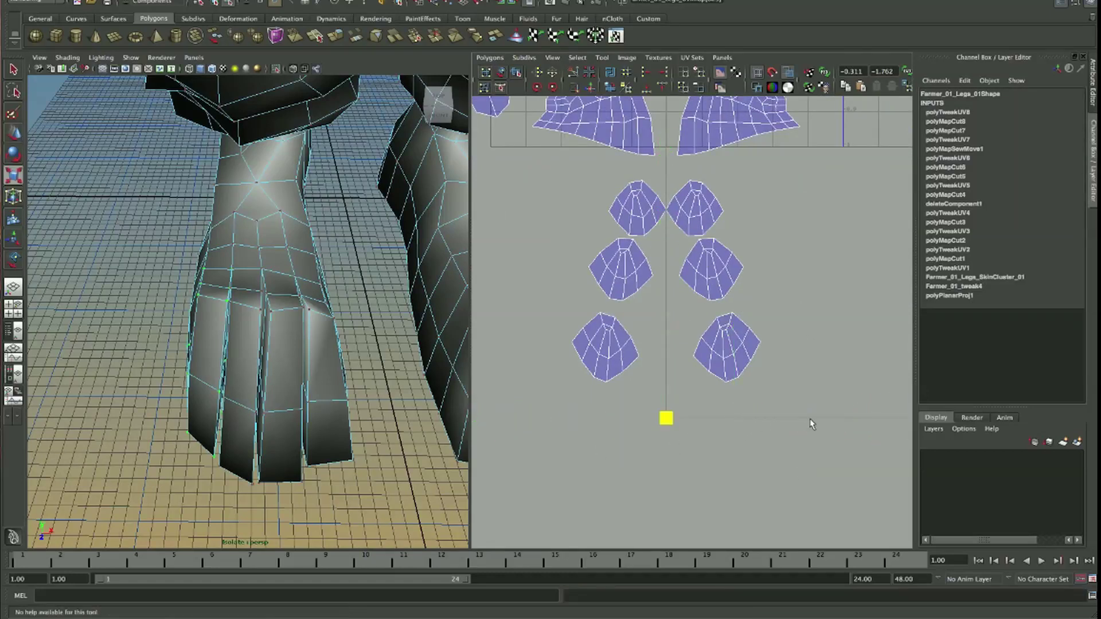
{"action": "right_click_drag", "start_coordinate": [810, 419], "coordinate": [528, 416], "text": "alt"}
{"action": "key", "text": "w"}
{"action": "mouse_move", "coordinate": [797, 347]}
{"action": "left_mouse_down"}
{"action": "mouse_move", "coordinate": [860, 408]}
{"action": "mouse_move", "coordinate": [759, 379]}
{"action": "left_mouse_up"}
{"action": "mouse_move", "coordinate": [487, 356]}
{"action": "left_mouse_down"}
{"action": "mouse_move", "coordinate": [546, 399]}
{"action": "mouse_move", "coordinate": [706, 376]}
{"action": "left_mouse_up"}
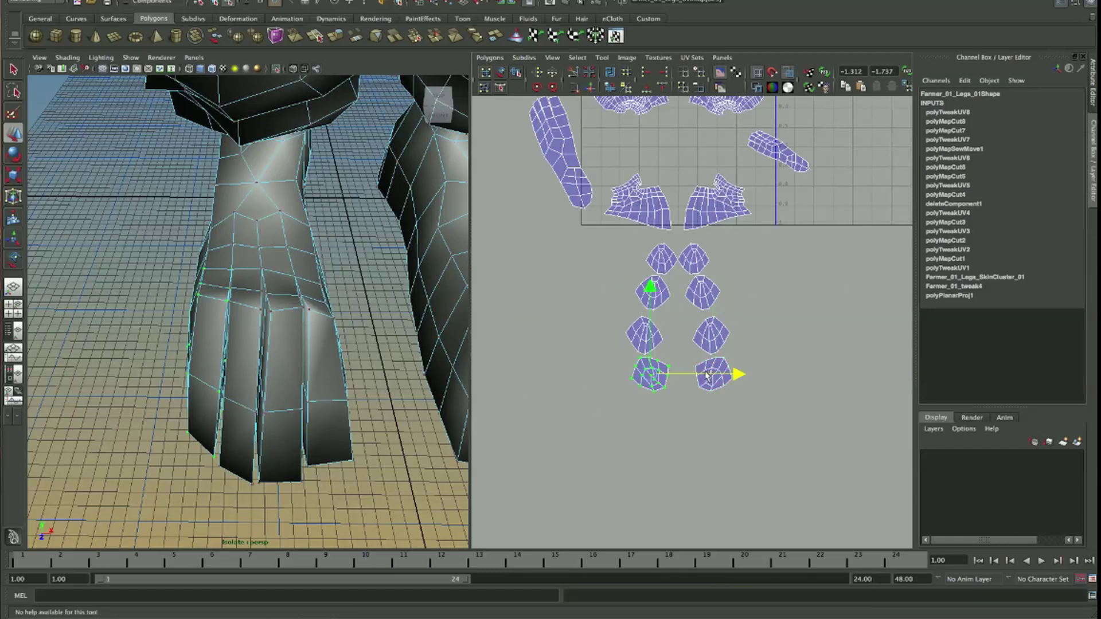
- Line the left shell up beside its partner and shift the right column slightly right
{"action": "middle_click_drag", "start_coordinate": [746, 341], "coordinate": [740, 408], "text": "alt"}
{"action": "left_click", "coordinate": [749, 328]}
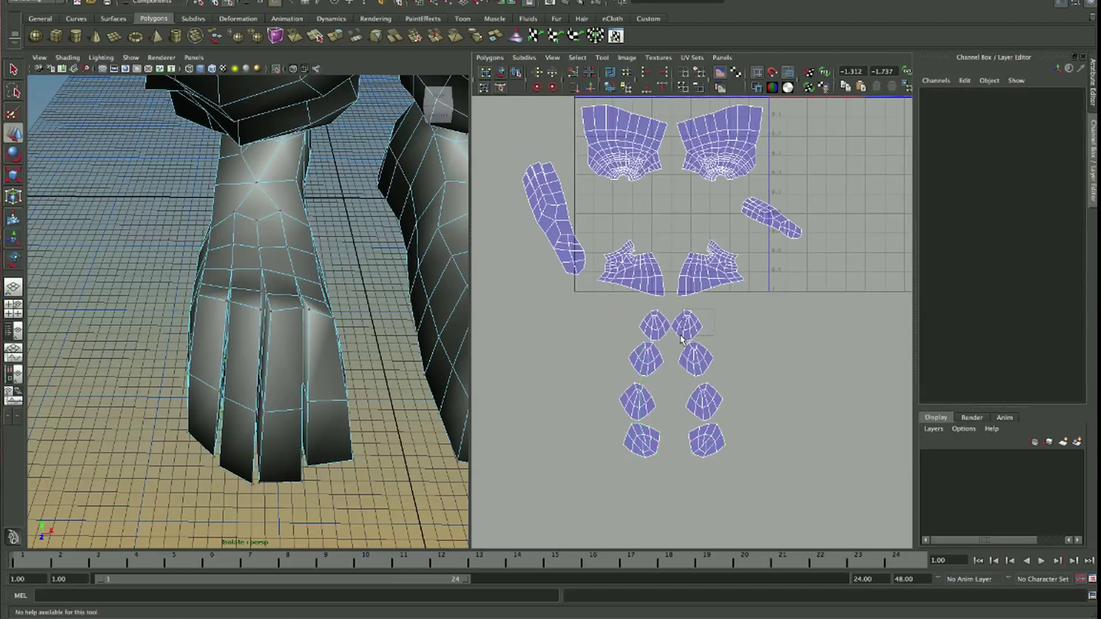
{"action": "left_click", "coordinate": [696, 455]}
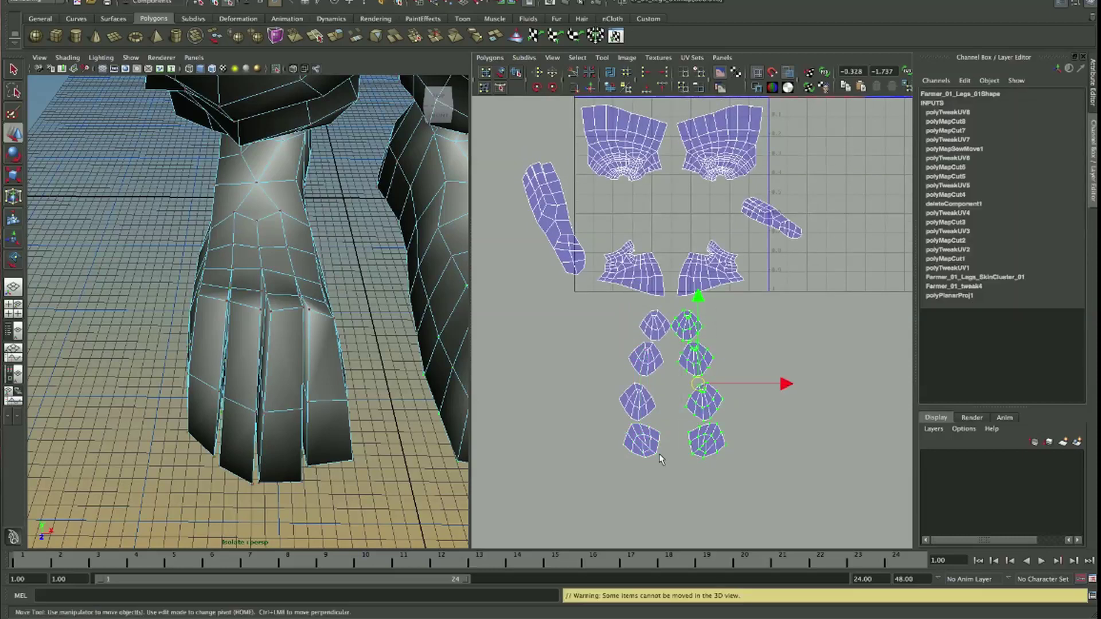
{"action": "middle_click_drag", "start_coordinate": [649, 442], "coordinate": [674, 451]}
{"action": "left_click", "coordinate": [625, 329]}
- Zoom and orbit around the feet to inspect both feet and their UV shells
{"action": "left_click_drag", "start_coordinate": [625, 329], "coordinate": [630, 363]}
{"action": "scroll", "coordinate": [680, 351], "scroll_direction": "up", "scroll_amount": 3}
{"action": "scroll", "coordinate": [680, 351], "scroll_direction": "up", "scroll_amount": 3}
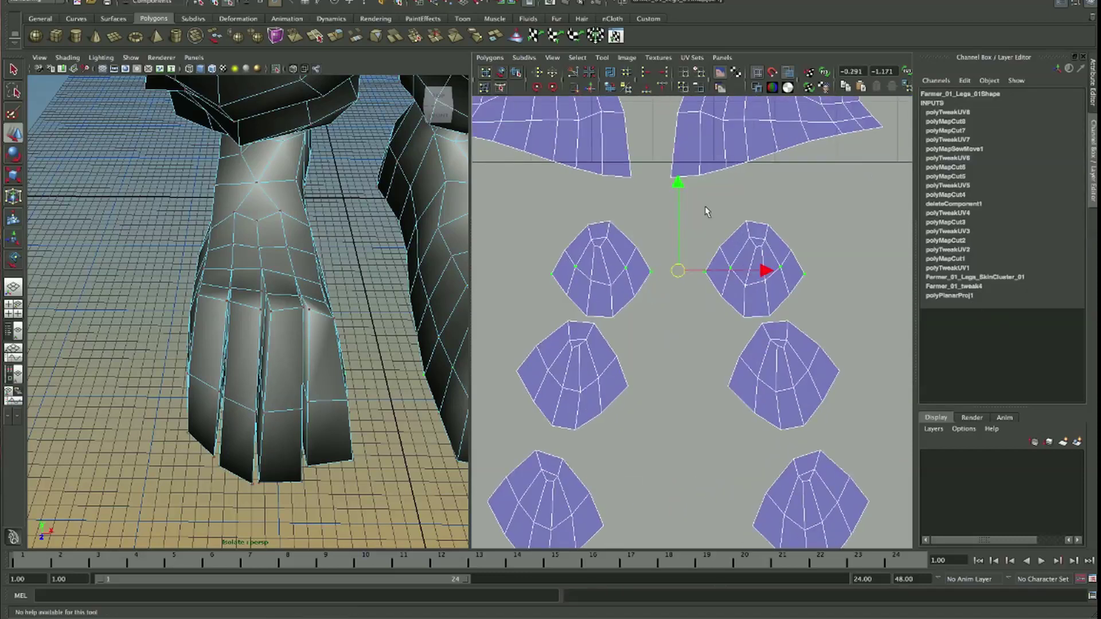
{"action": "scroll", "coordinate": [757, 230], "scroll_direction": "up", "scroll_amount": 2}
{"action": "left_click", "coordinate": [749, 285]}
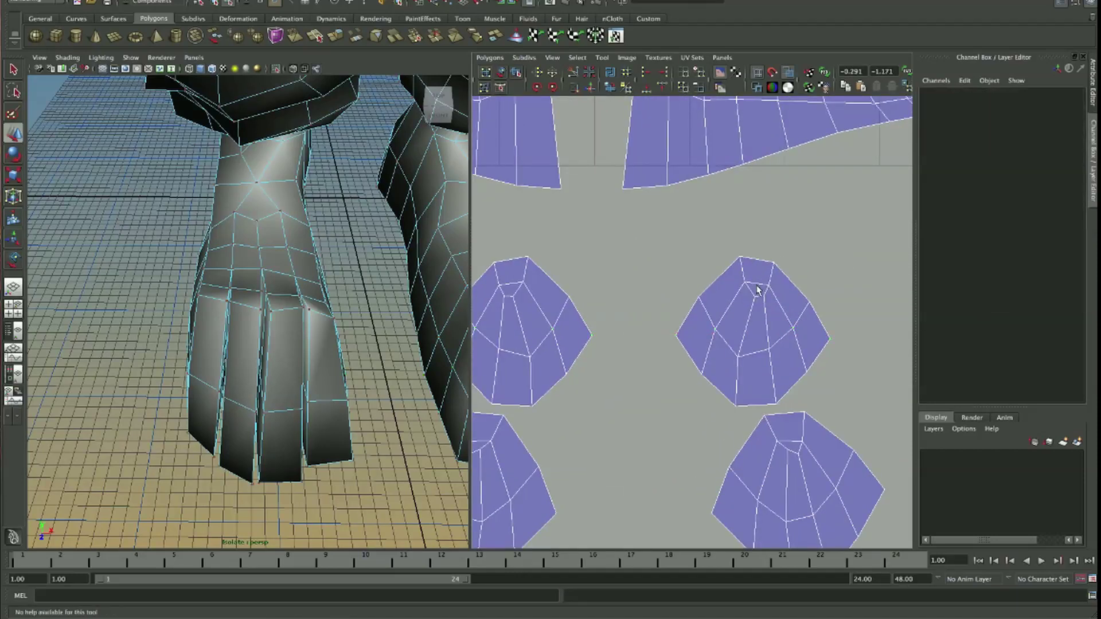
{"action": "scroll", "coordinate": [661, 378], "scroll_direction": "down", "scroll_amount": 2}
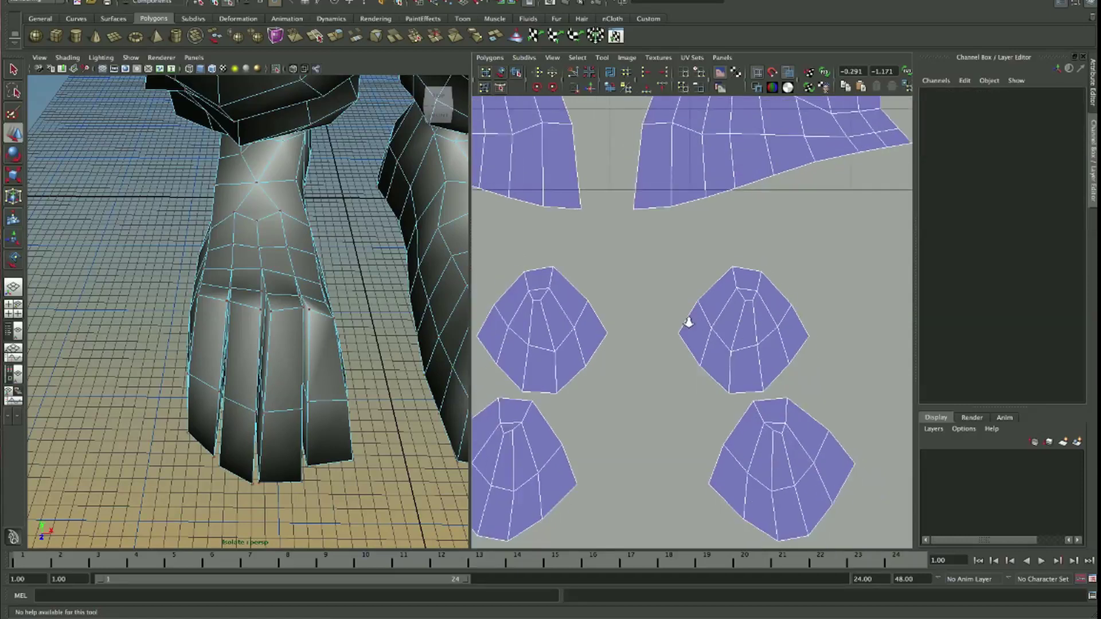
{"action": "scroll", "coordinate": [631, 356], "scroll_direction": "down", "scroll_amount": 2}
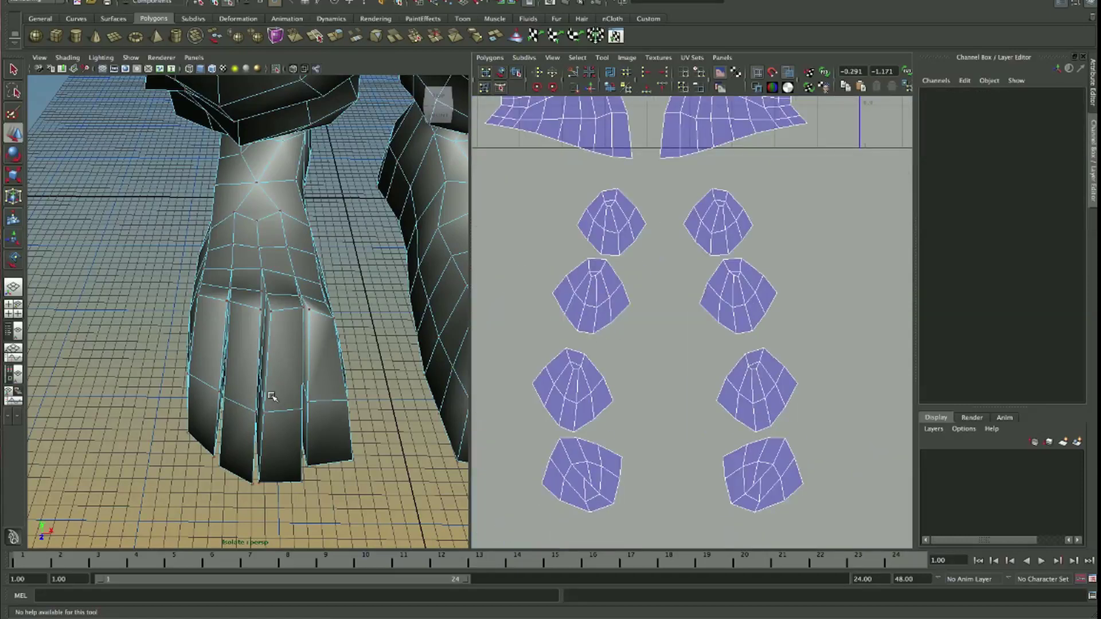
{"action": "left_click_drag", "start_coordinate": [272, 397], "coordinate": [216, 332], "text": "alt"}
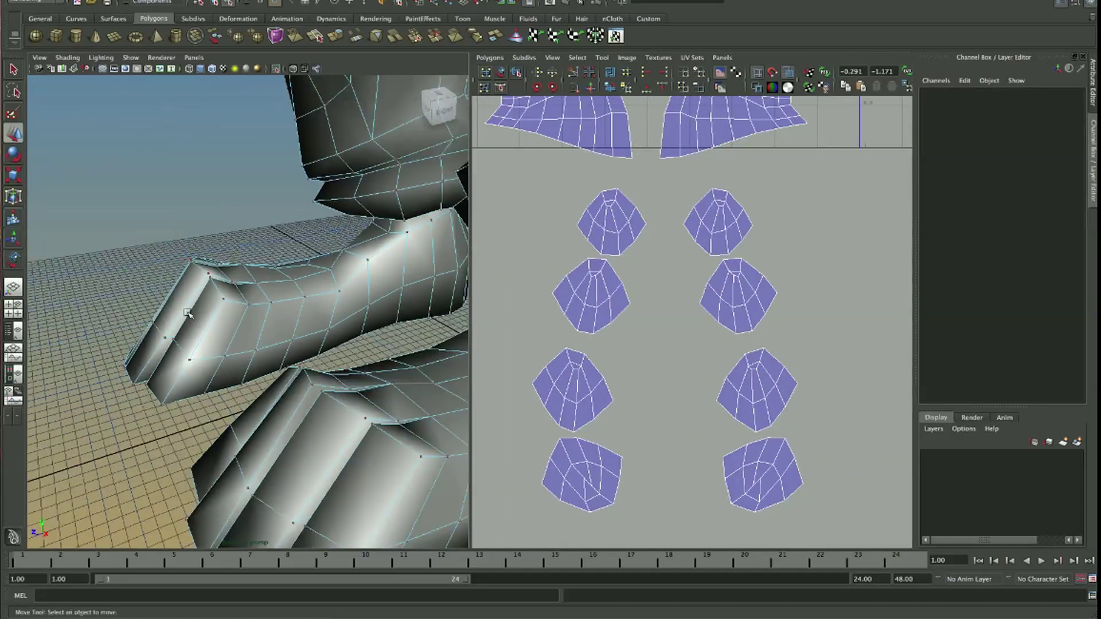
{"action": "scroll", "coordinate": [214, 299], "scroll_direction": "down", "scroll_amount": 3}
{"action": "scroll", "coordinate": [227, 285], "scroll_direction": "up", "scroll_amount": 3}
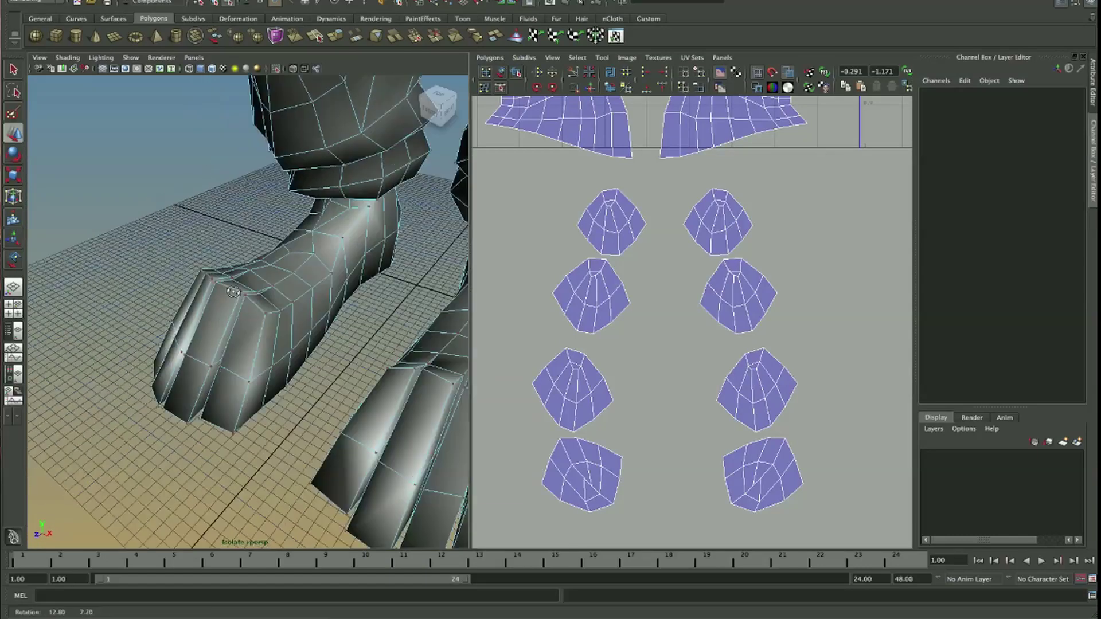
{"action": "left_click_drag", "start_coordinate": [228, 286], "coordinate": [182, 294], "text": "alt"}
{"action": "left_click_drag", "start_coordinate": [235, 317], "coordinate": [783, 315], "text": "alt"}
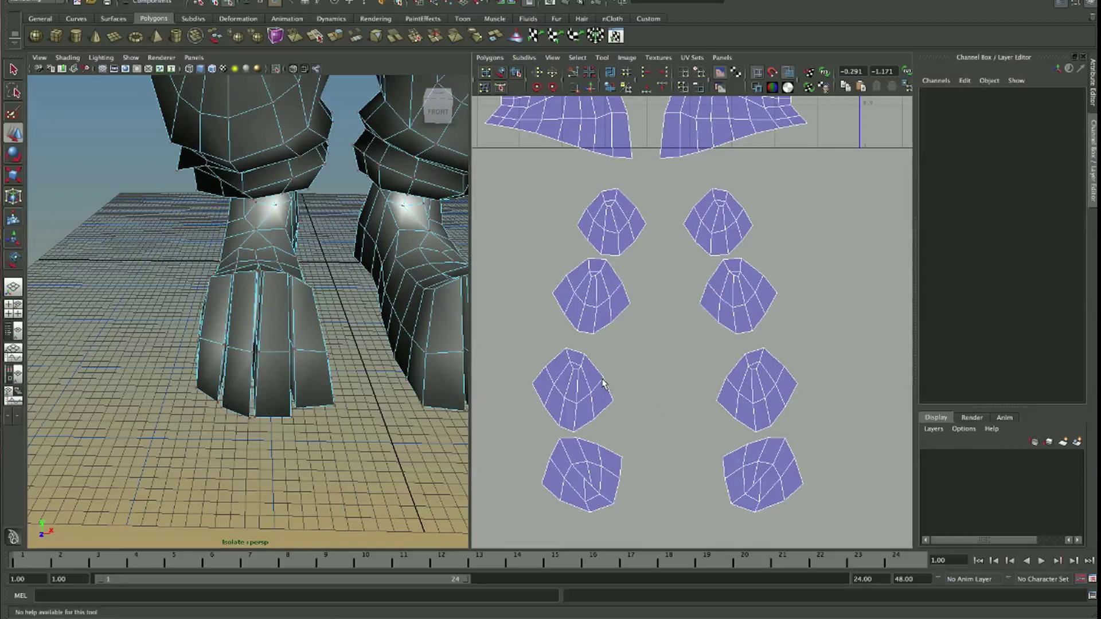
{"action": "scroll", "coordinate": [635, 422], "scroll_direction": "up", "scroll_amount": 2}
{"action": "middle_click_drag", "start_coordinate": [635, 422], "coordinate": [678, 295], "text": "alt"}
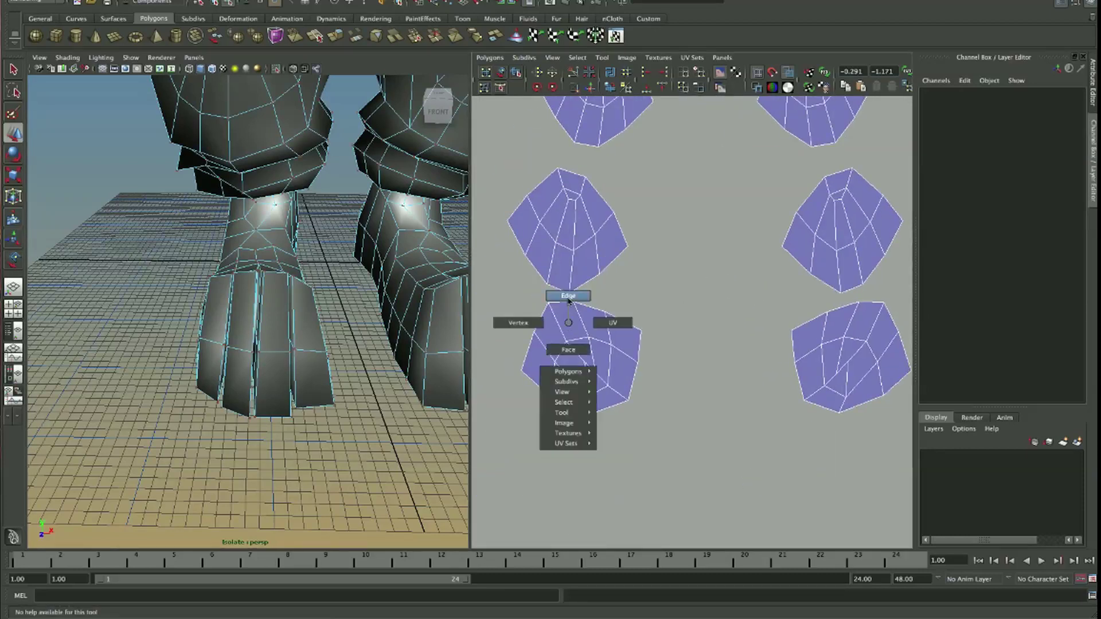
- In edge mode, select seam edges near the top of the first foot UV shell
{"action": "right_click_drag", "start_coordinate": [568, 305], "coordinate": [566, 294]}
{"action": "left_click", "coordinate": [570, 383]}
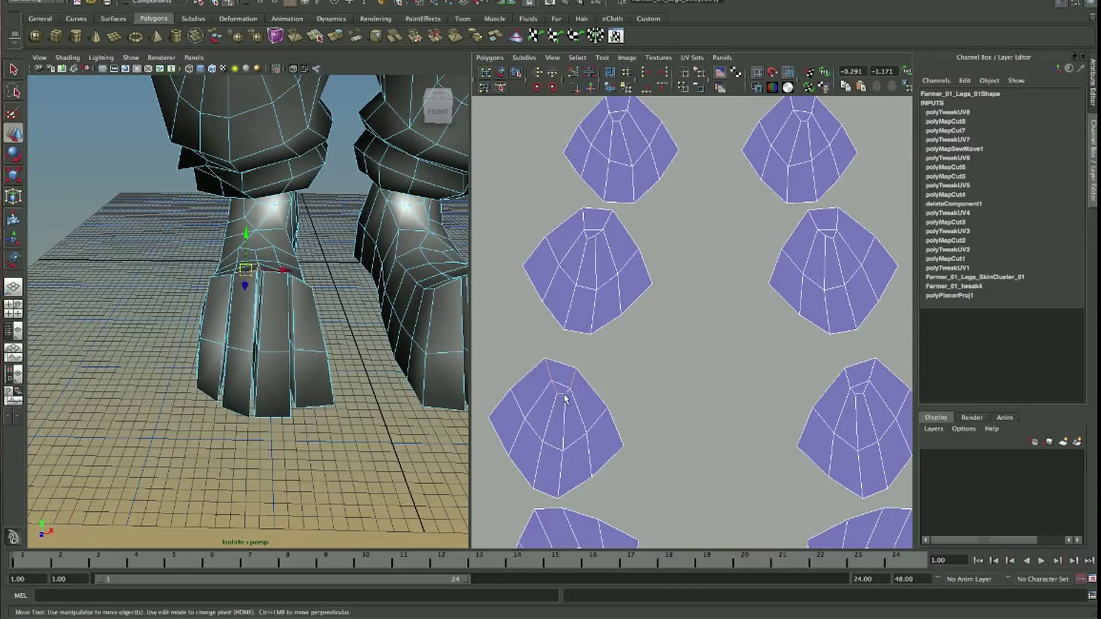
{"action": "scroll", "coordinate": [624, 373], "scroll_direction": "up", "scroll_amount": 2}
{"action": "scroll", "coordinate": [628, 381], "scroll_direction": "up", "scroll_amount": 3}
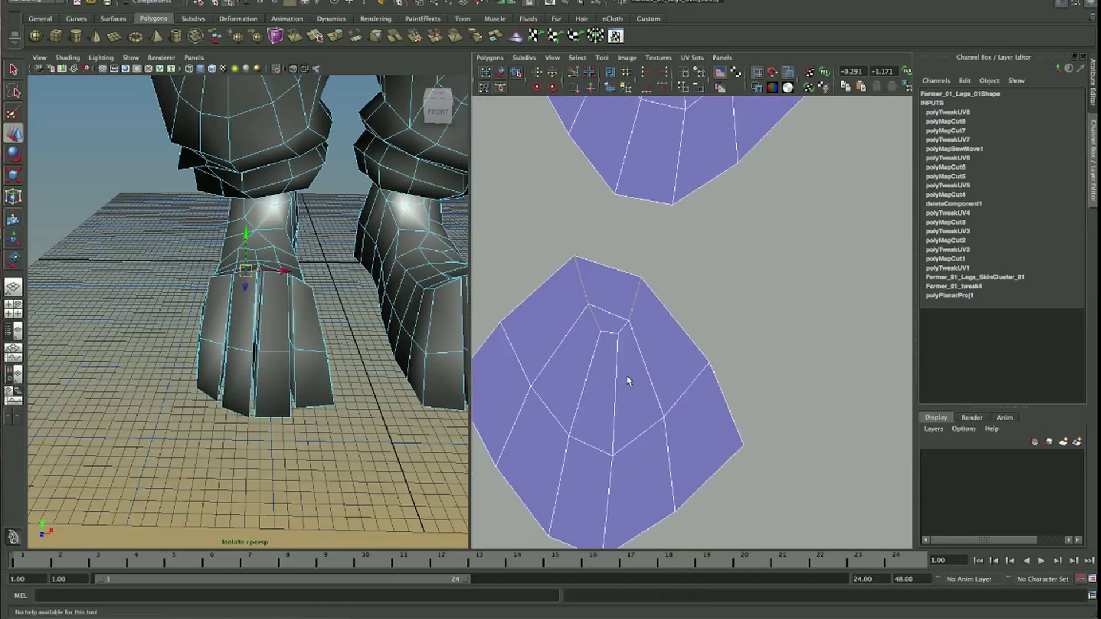
{"action": "scroll", "coordinate": [629, 327], "scroll_direction": "down", "scroll_amount": 4}
{"action": "middle_click_drag", "start_coordinate": [717, 307], "coordinate": [683, 462], "text": "alt"}
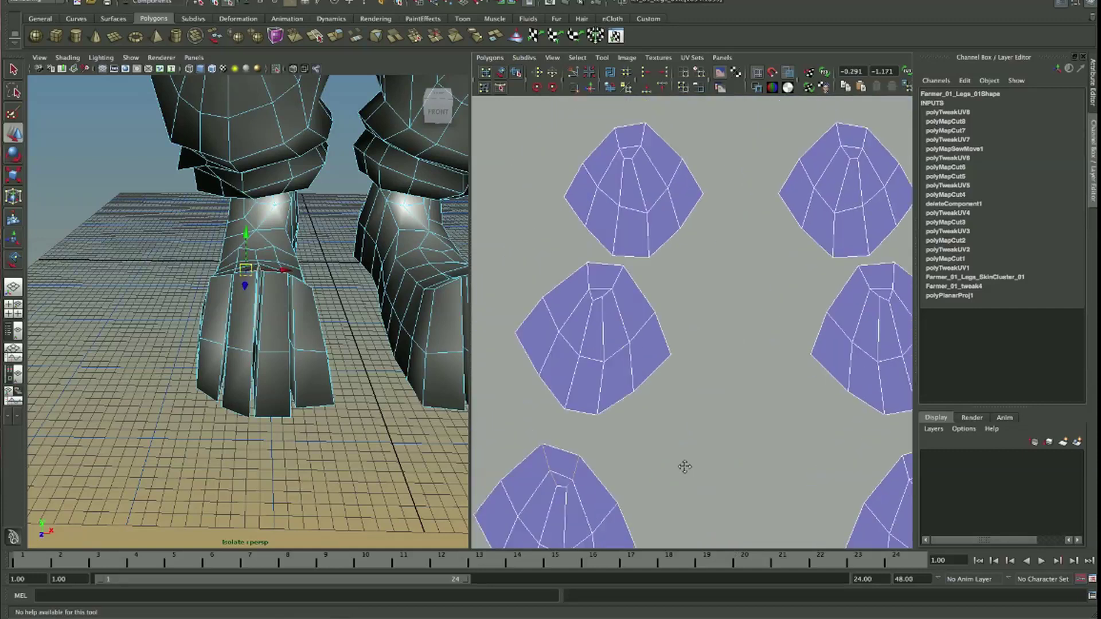
{"action": "scroll", "coordinate": [685, 339], "scroll_direction": "up", "scroll_amount": 3}
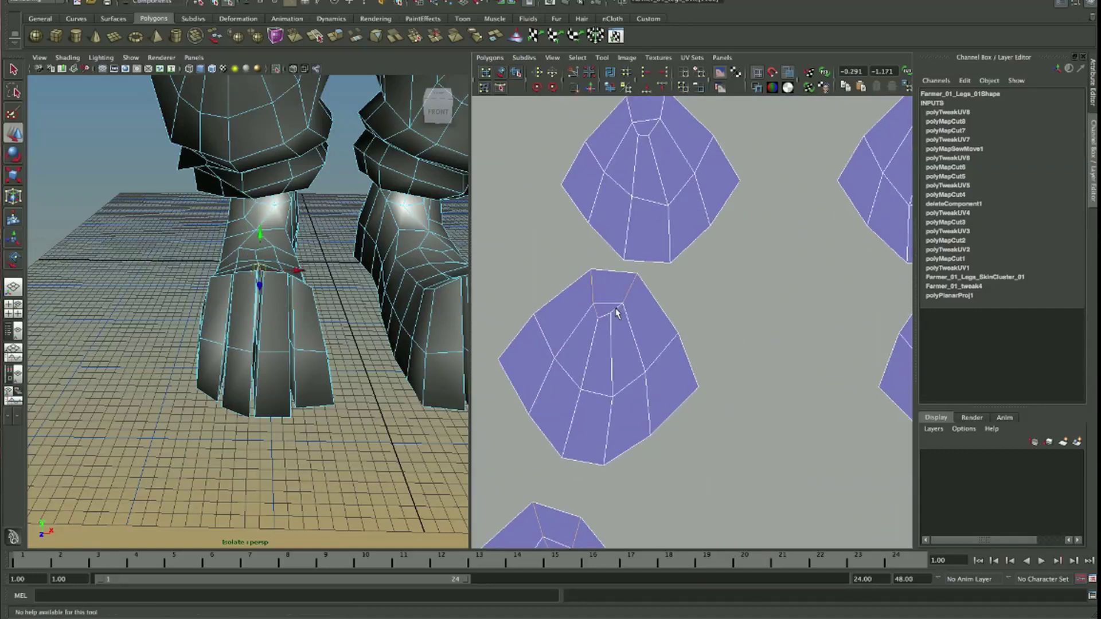
{"action": "middle_click_drag", "start_coordinate": [623, 269], "coordinate": [607, 382], "text": "alt"}
{"action": "scroll", "coordinate": [606, 381], "scroll_direction": "up", "scroll_amount": 1}
{"action": "left_click", "coordinate": [626, 277]}
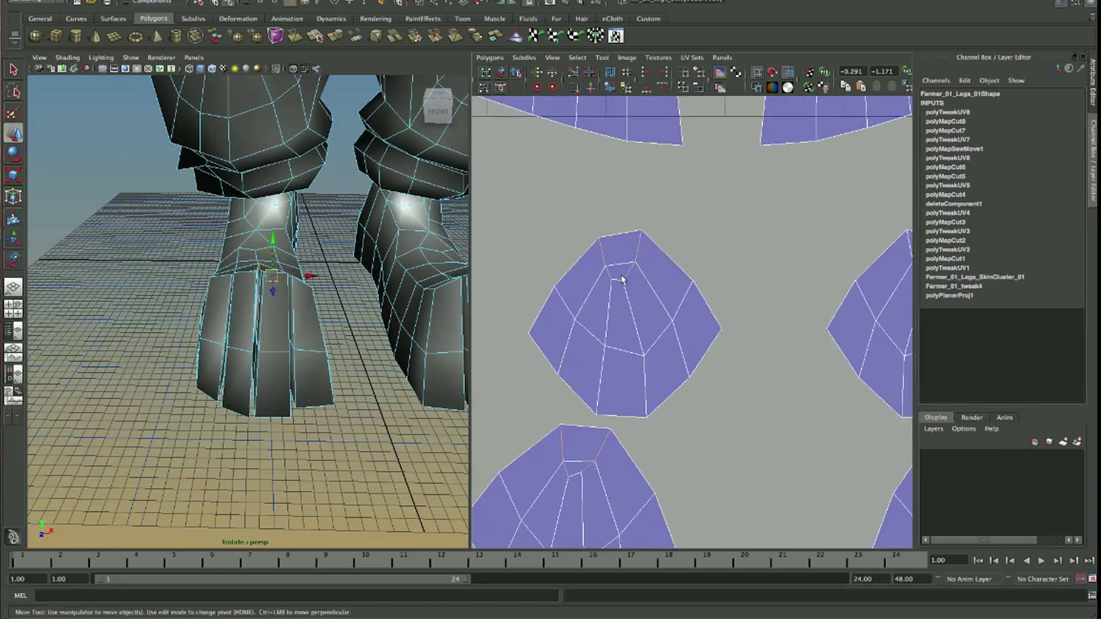
- Add the top-face edges of the other foot shells and cut UVs along them
{"action": "middle_click_drag", "start_coordinate": [611, 277], "coordinate": [491, 314], "text": "alt"}
{"action": "left_click", "coordinate": [666, 250]}
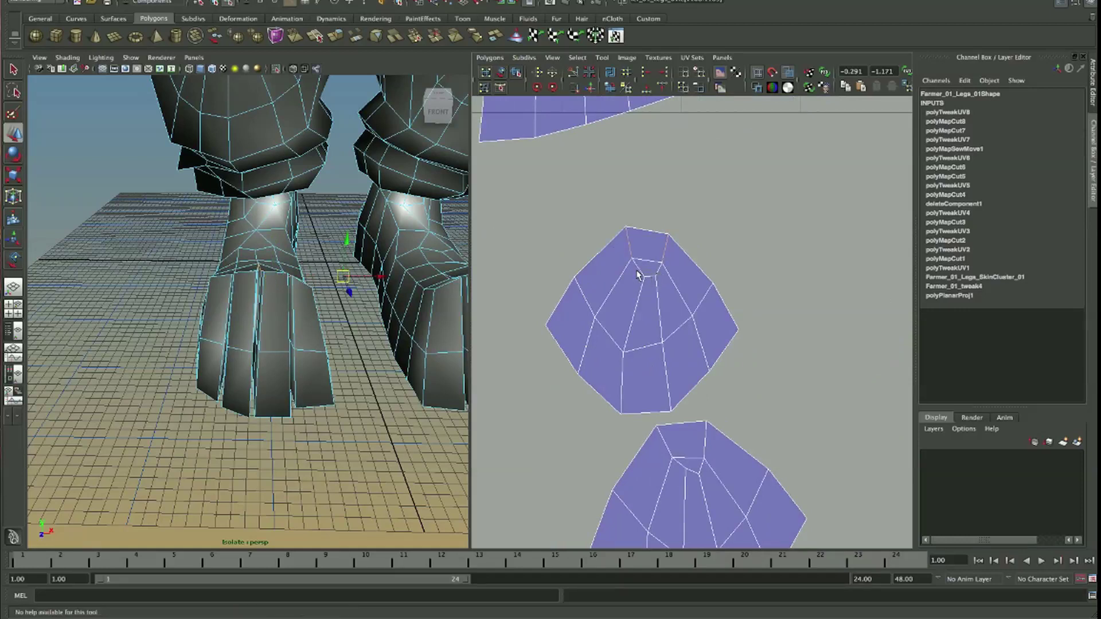
{"action": "middle_click_drag", "start_coordinate": [663, 458], "coordinate": [645, 356], "text": "alt"}
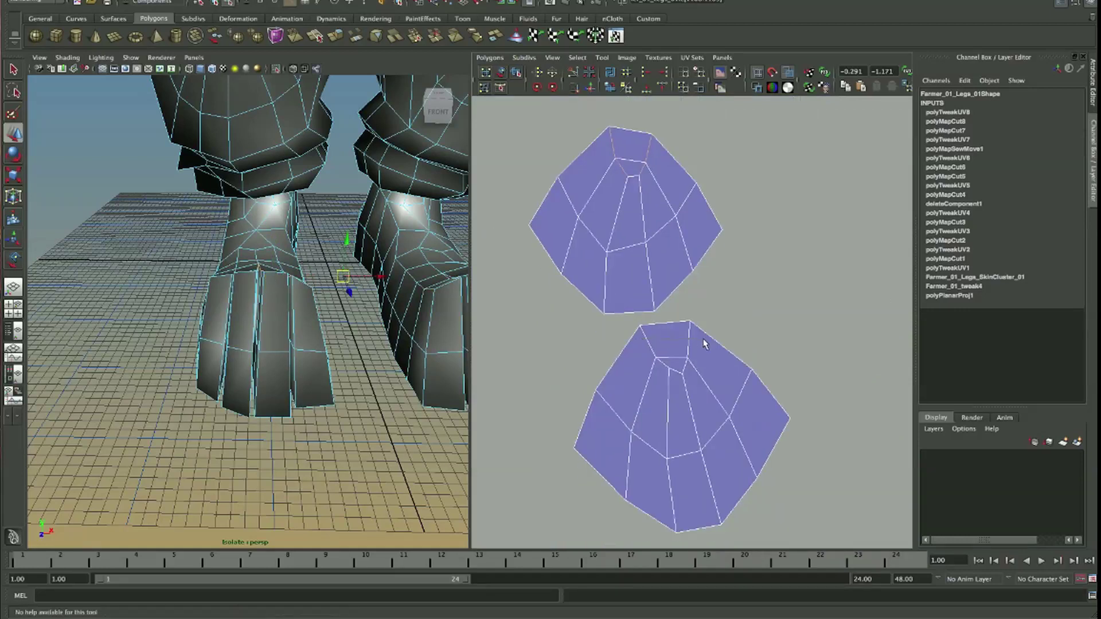
{"action": "left_click", "coordinate": [688, 351]}
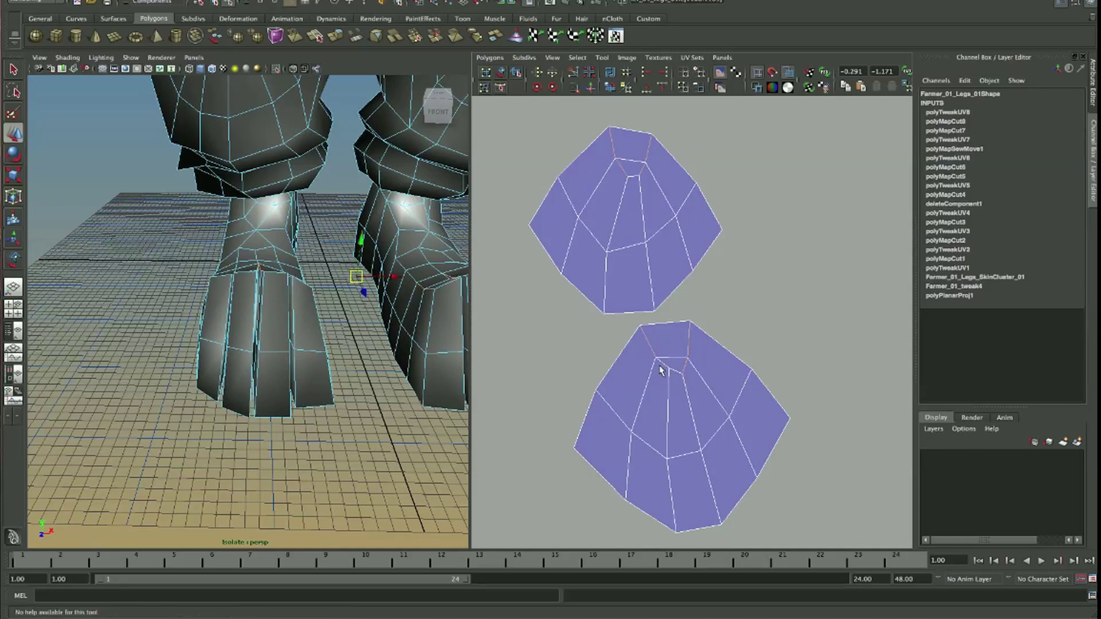
{"action": "right_click_drag", "start_coordinate": [713, 455], "coordinate": [697, 318], "text": "alt"}
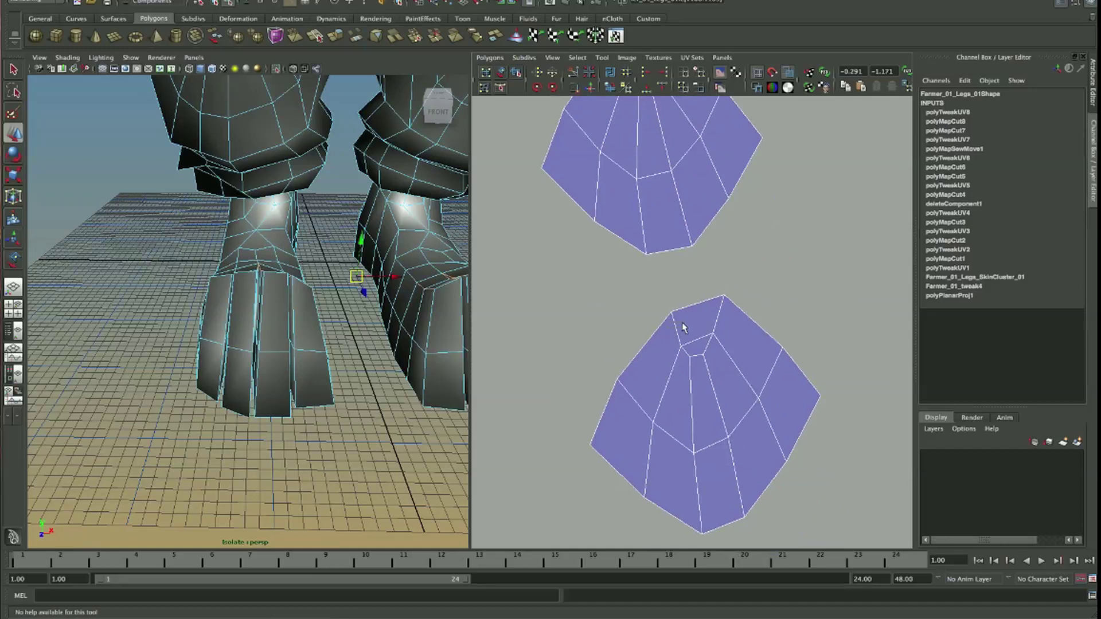
{"action": "left_click", "coordinate": [713, 333]}
{"action": "mouse_move", "coordinate": [677, 376]}
{"action": "right_mouse_down", "text": "alt"}
{"action": "mouse_move", "coordinate": [658, 308]}
{"action": "mouse_move", "coordinate": [731, 251]}
{"action": "right_mouse_up", "text": "alt"}
{"action": "middle_click_drag", "start_coordinate": [730, 251], "coordinate": [644, 334], "text": "alt"}
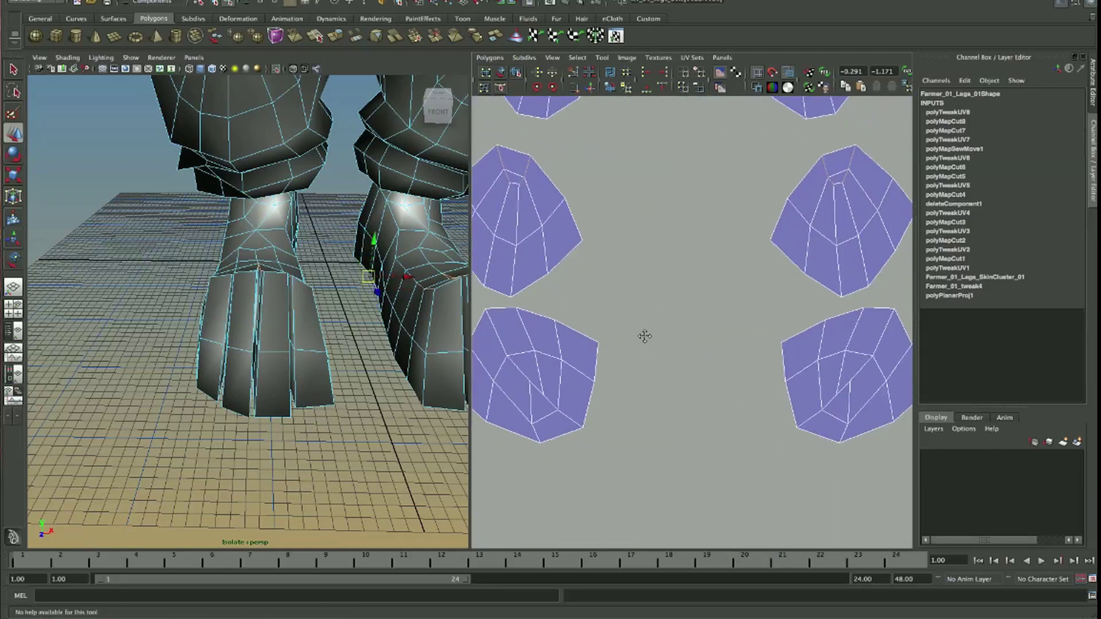
{"action": "left_click", "coordinate": [575, 79]}
- Select matching seam edges on the right and left foot shells for another cut
{"action": "left_click_drag", "start_coordinate": [245, 353], "coordinate": [252, 358], "text": "alt"}
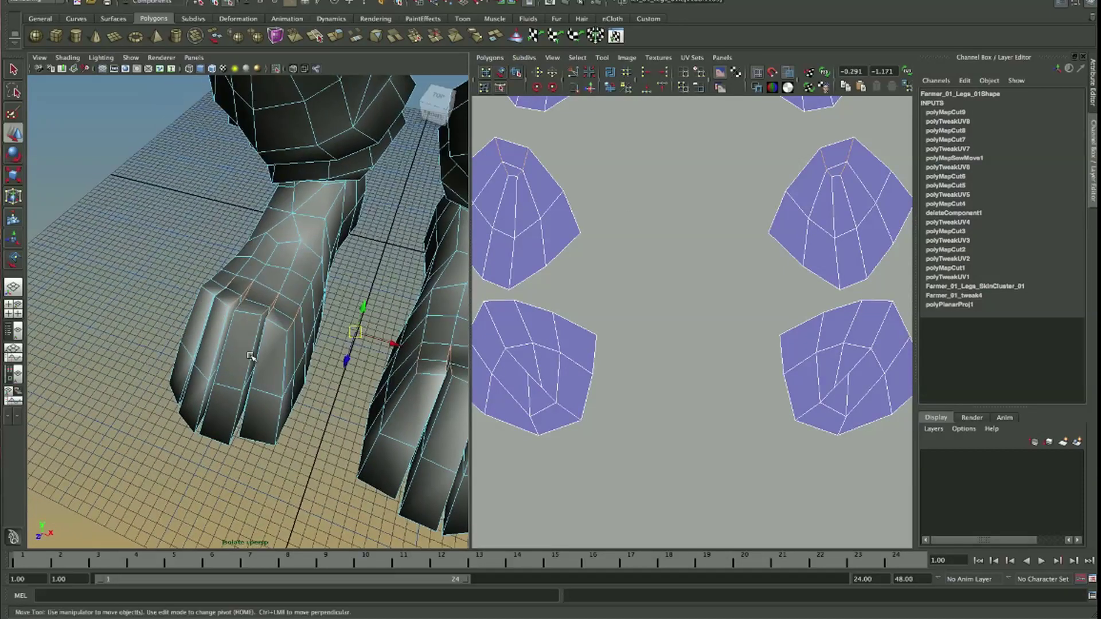
{"action": "right_click_drag", "start_coordinate": [540, 359], "coordinate": [581, 356]}
{"action": "left_click", "coordinate": [857, 346]}
{"action": "key", "text": "w"}
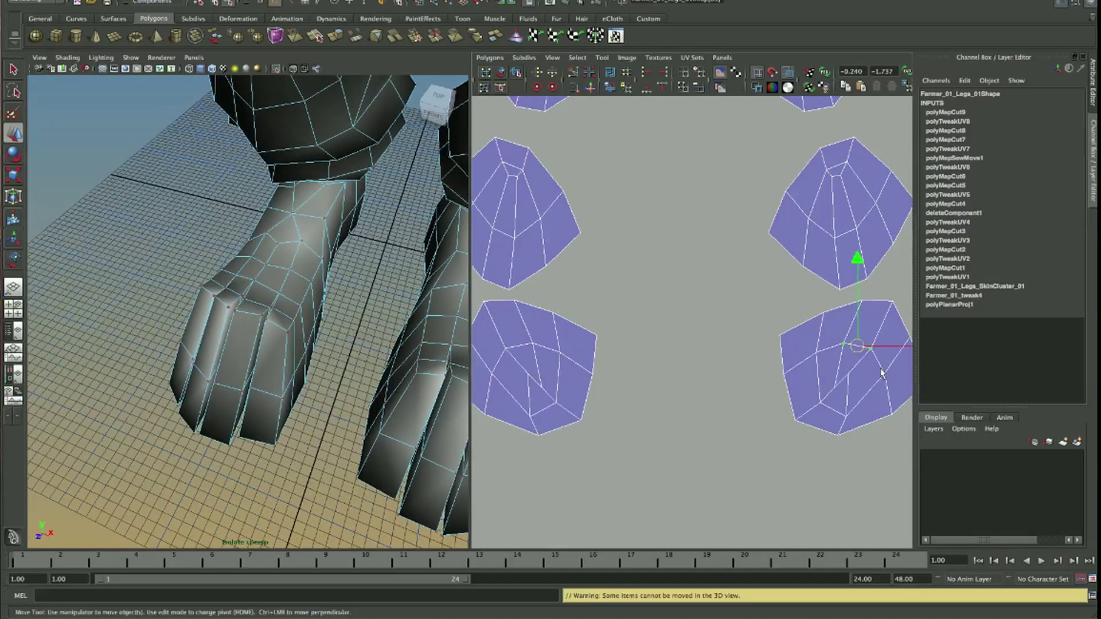
{"action": "left_click_drag", "start_coordinate": [270, 373], "coordinate": [443, 399], "text": "alt"}
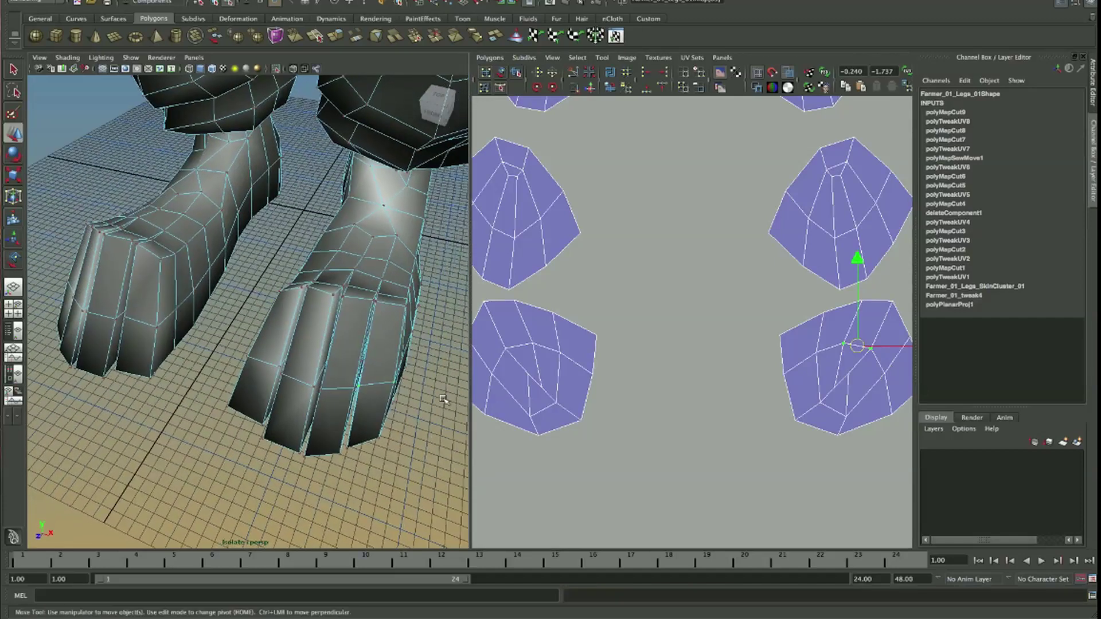
{"action": "left_click_drag", "start_coordinate": [828, 370], "coordinate": [858, 396]}
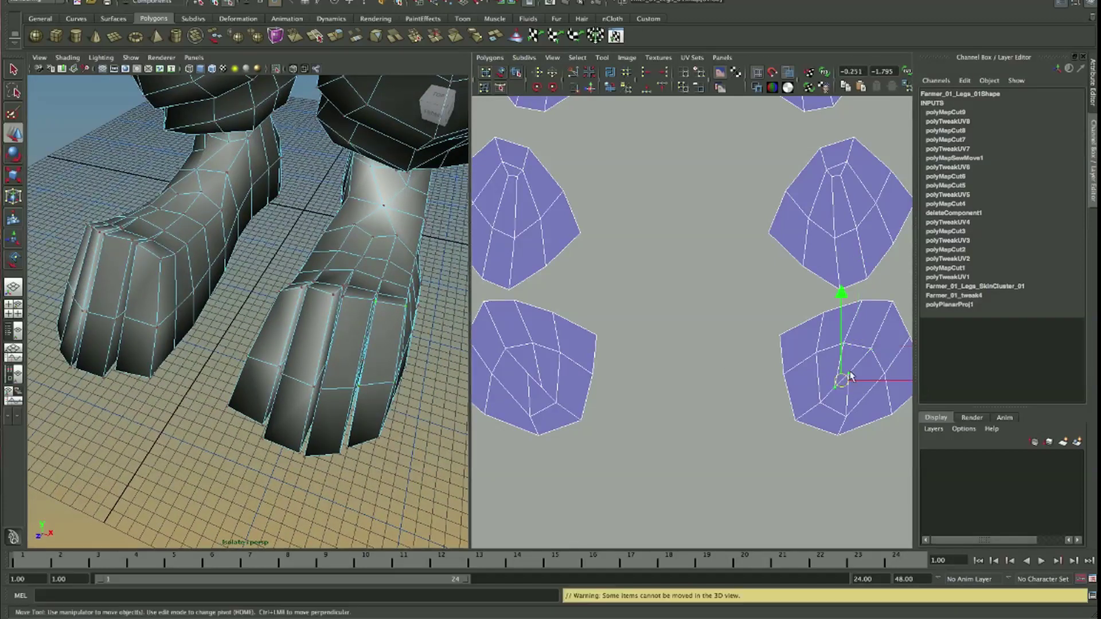
{"action": "right_click_drag", "start_coordinate": [855, 327], "coordinate": [855, 304]}
{"action": "left_click", "coordinate": [878, 328]}
{"action": "left_click", "coordinate": [853, 360]}
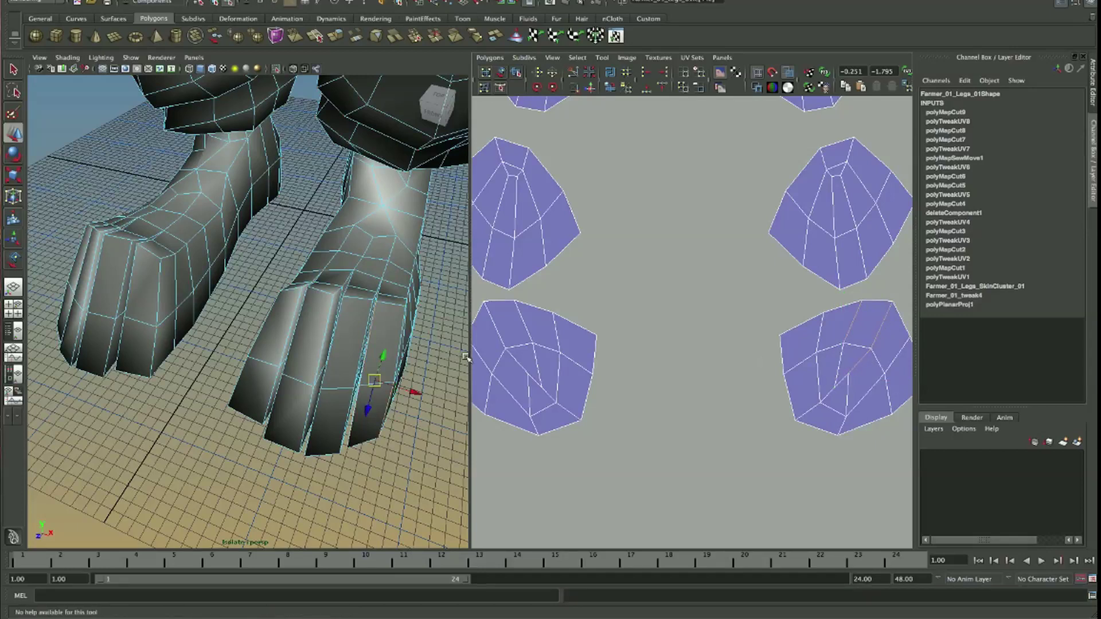
{"action": "left_click", "coordinate": [523, 365]}
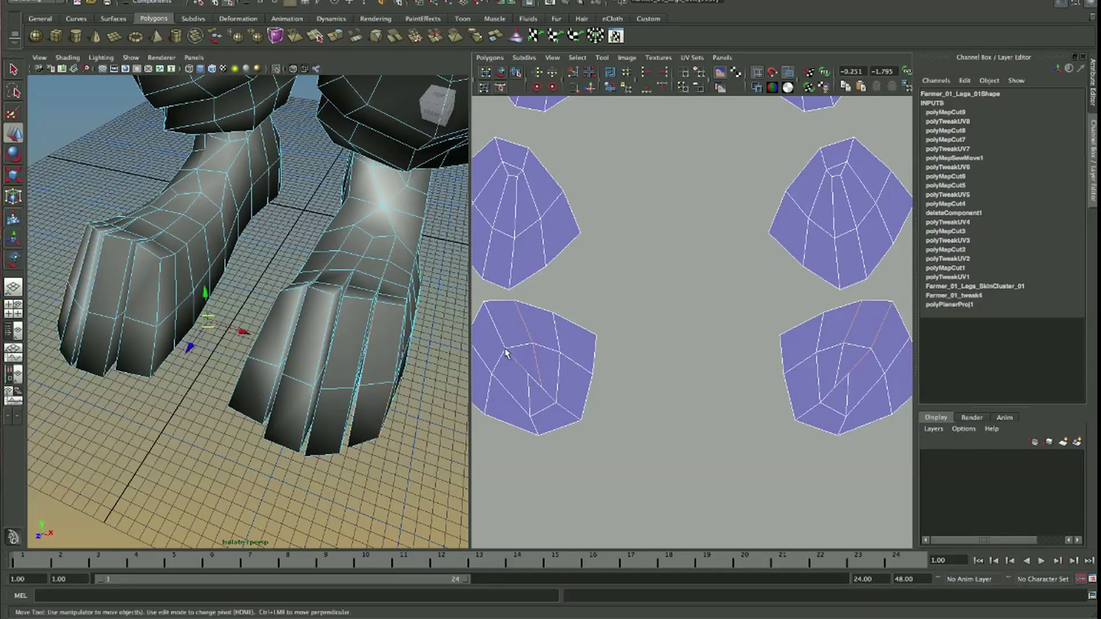
- Cut the selected foot seams and select the UVs of the lower foot shells
{"action": "left_click", "coordinate": [573, 73]}
{"action": "middle_click_drag", "start_coordinate": [653, 275], "coordinate": [713, 357], "text": "alt"}
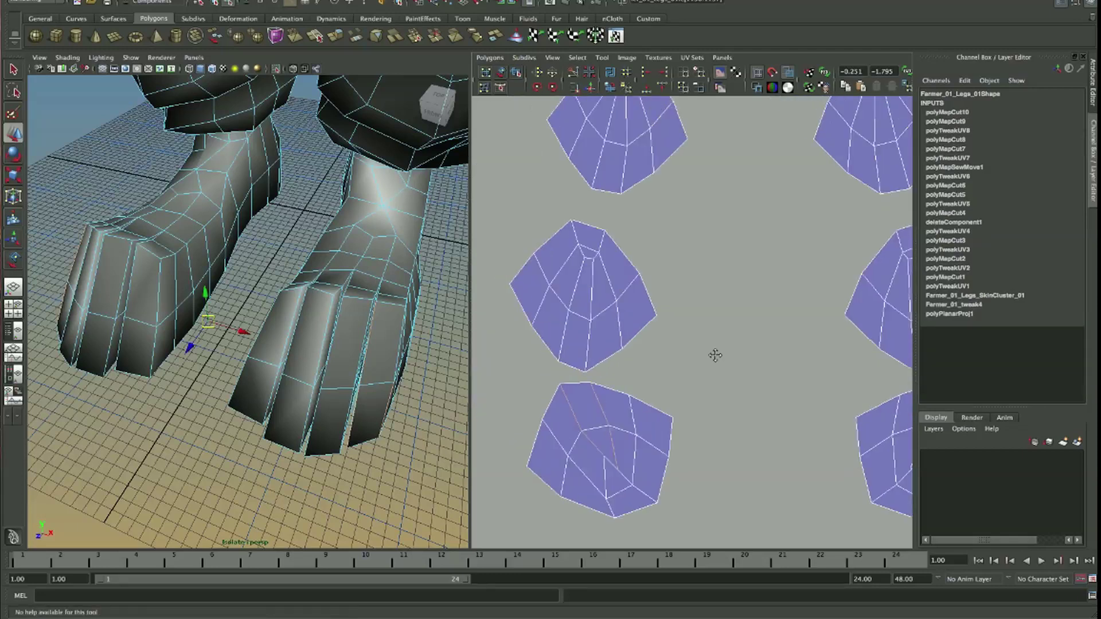
{"action": "scroll", "coordinate": [688, 338], "scroll_direction": "down", "scroll_amount": 2}
{"action": "right_click_drag", "start_coordinate": [665, 319], "coordinate": [709, 317]}
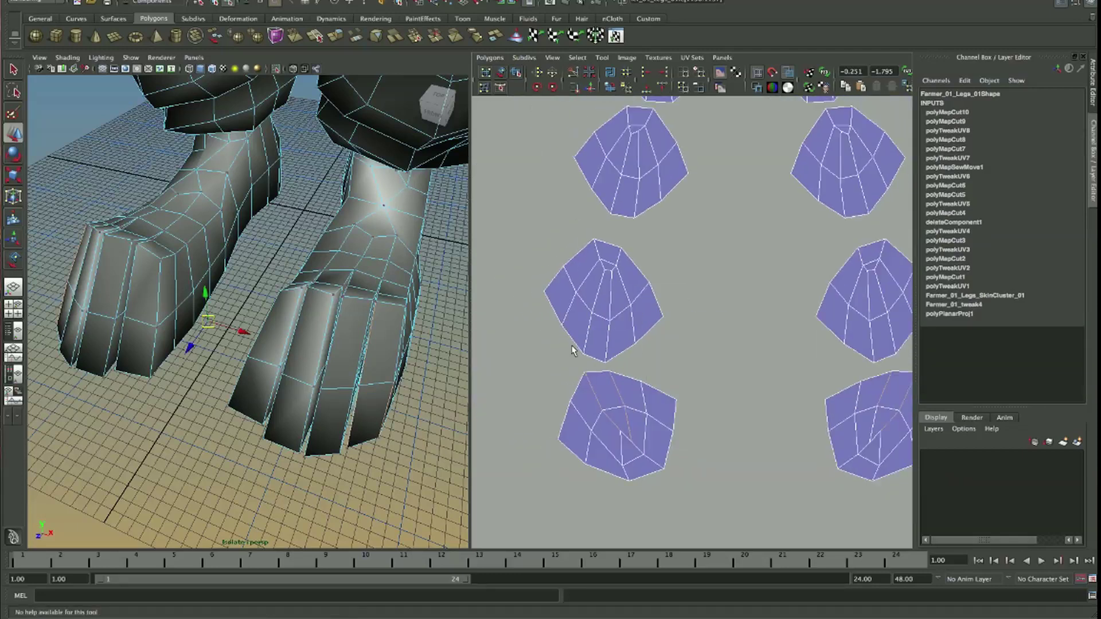
{"action": "left_click_drag", "start_coordinate": [573, 344], "coordinate": [614, 367]}
{"action": "left_click_drag", "start_coordinate": [617, 456], "coordinate": [674, 488], "text": "shift"}
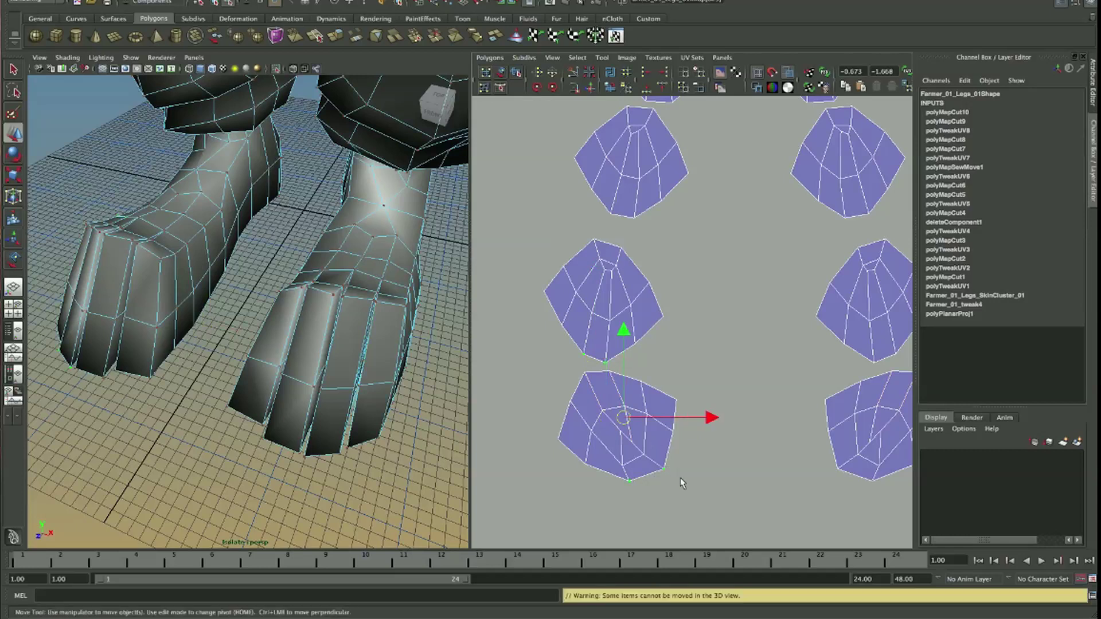
{"action": "middle_click_drag", "start_coordinate": [841, 470], "coordinate": [771, 468], "text": "alt"}
{"action": "left_click_drag", "start_coordinate": [787, 483], "coordinate": [814, 491], "text": "shift"}
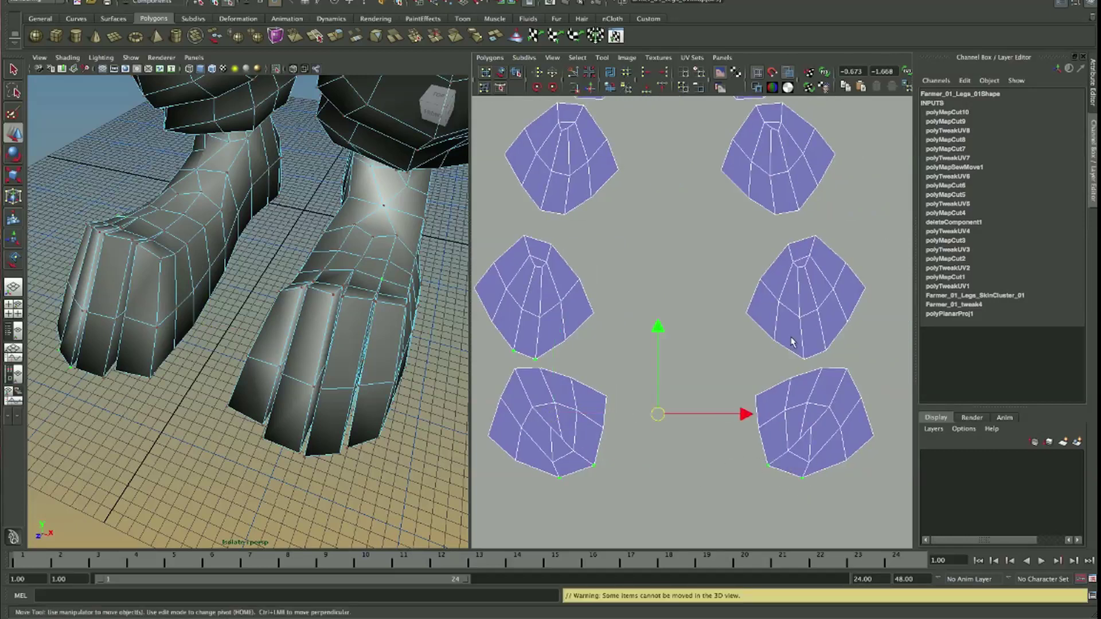
- Add the second-row and top-right shells' UVs and unfold all selected foot shells
{"action": "middle_click_drag", "start_coordinate": [686, 280], "coordinate": [687, 397], "text": "alt"}
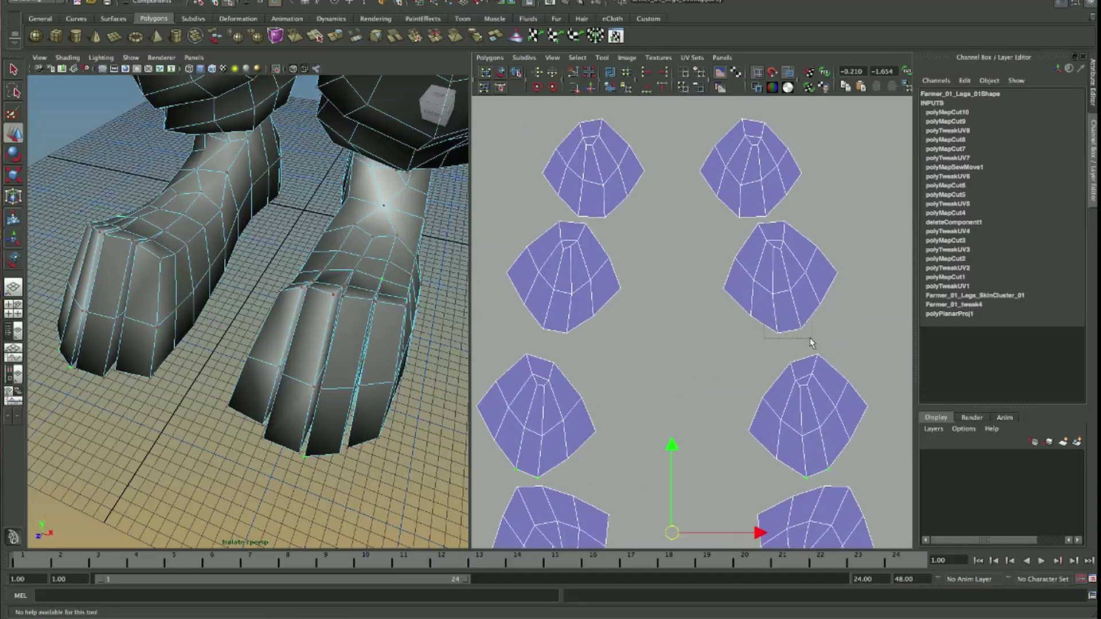
{"action": "left_click_drag", "start_coordinate": [810, 343], "coordinate": [810, 343], "text": "shift"}
{"action": "left_click_drag", "start_coordinate": [542, 320], "coordinate": [574, 340], "text": "shift"}
{"action": "left_click_drag", "start_coordinate": [572, 216], "coordinate": [612, 231], "text": "shift"}
{"action": "left_click_drag", "start_coordinate": [729, 208], "coordinate": [769, 224], "text": "shift"}
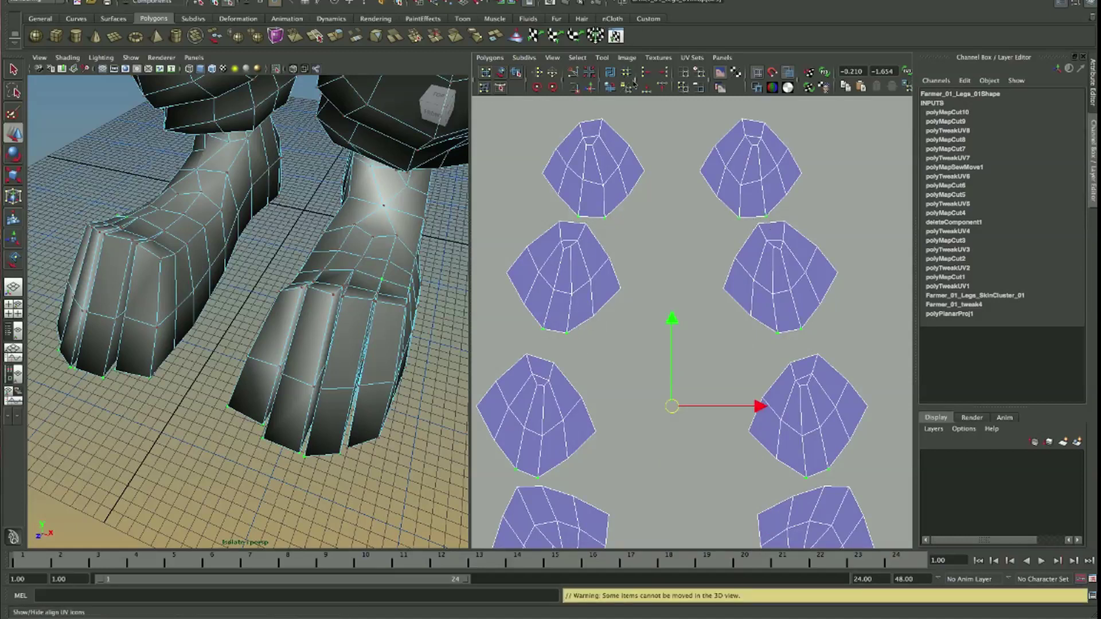
{"action": "left_click", "coordinate": [610, 87]}
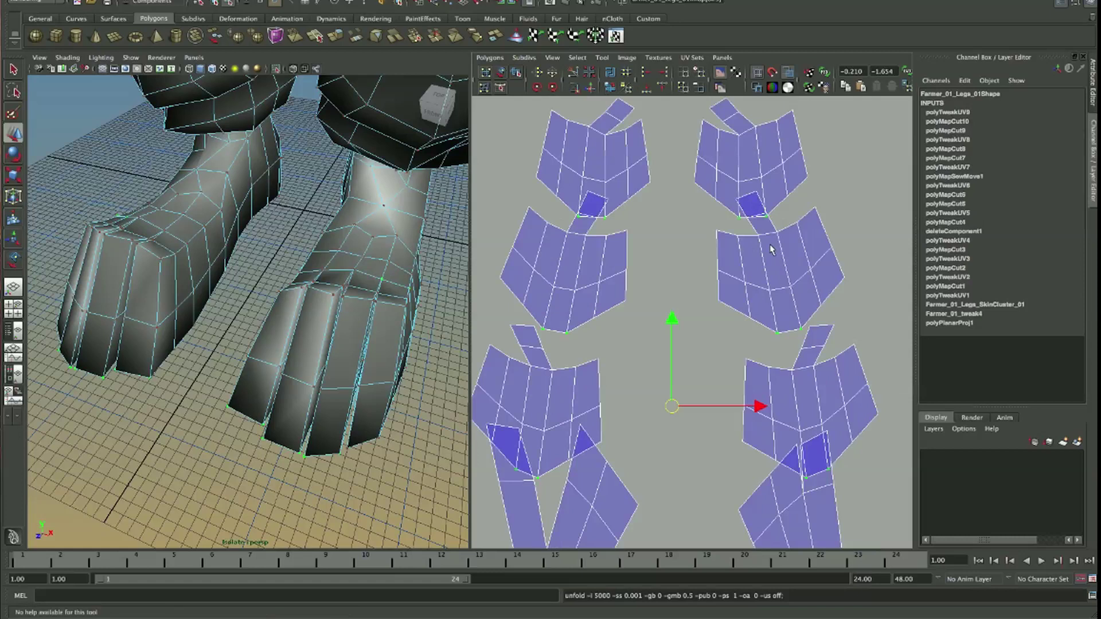
- Undo the unfold, run Unfold again on the same shells, and clear the selection
{"action": "scroll", "coordinate": [636, 211], "scroll_direction": "down", "scroll_amount": 3}
{"action": "scroll", "coordinate": [635, 211], "scroll_direction": "down", "scroll_amount": 1}
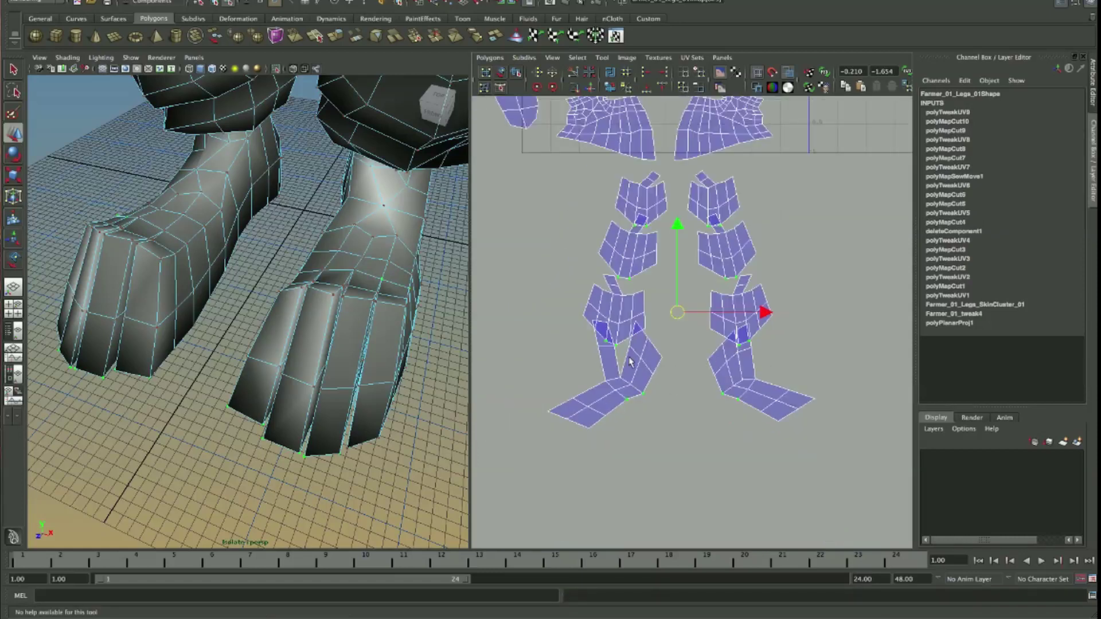
{"action": "scroll", "coordinate": [677, 378], "scroll_direction": "up", "scroll_amount": 1}
{"action": "scroll", "coordinate": [734, 396], "scroll_direction": "up", "scroll_amount": 1}
{"action": "key", "text": "ctrl+z"}
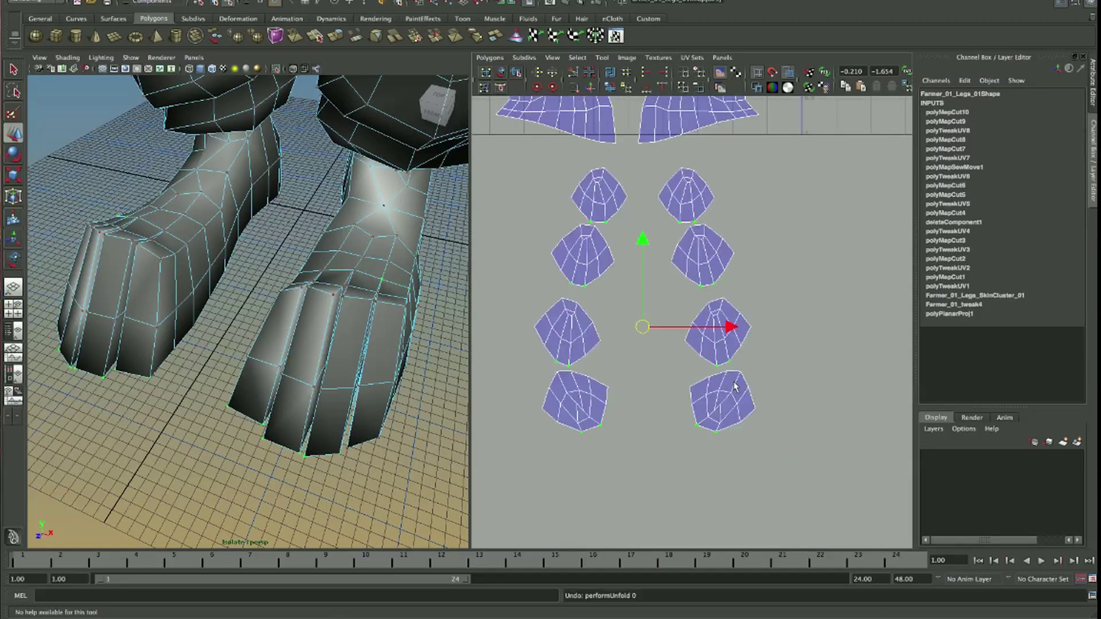
{"action": "scroll", "coordinate": [665, 349], "scroll_direction": "up", "scroll_amount": 1}
{"action": "scroll", "coordinate": [747, 333], "scroll_direction": "up", "scroll_amount": 1}
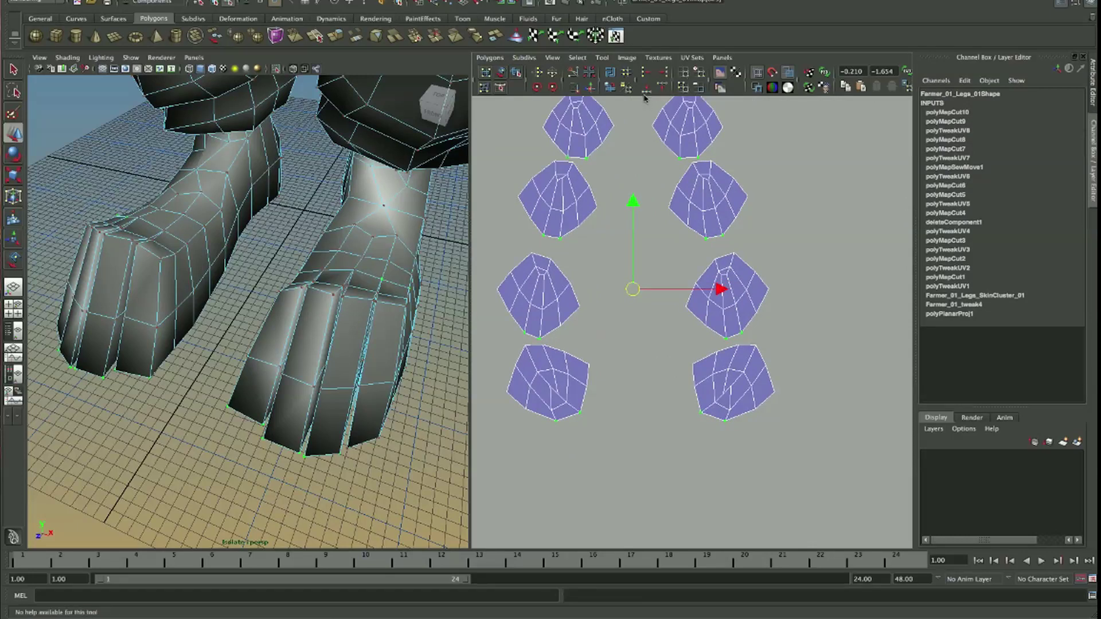
{"action": "left_click", "coordinate": [609, 87]}
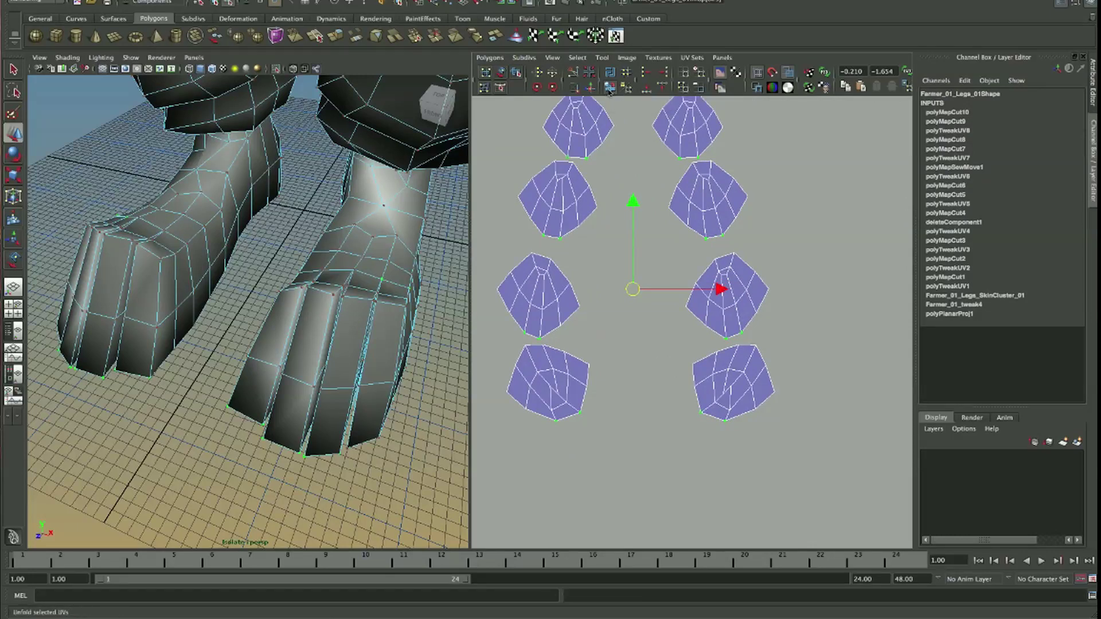
{"action": "left_click", "coordinate": [669, 442]}
- Cut a seam edge on the right foot shell and unfold that split-off piece
{"action": "right_click_drag", "start_coordinate": [744, 365], "coordinate": [696, 362]}
{"action": "left_click", "coordinate": [726, 376]}
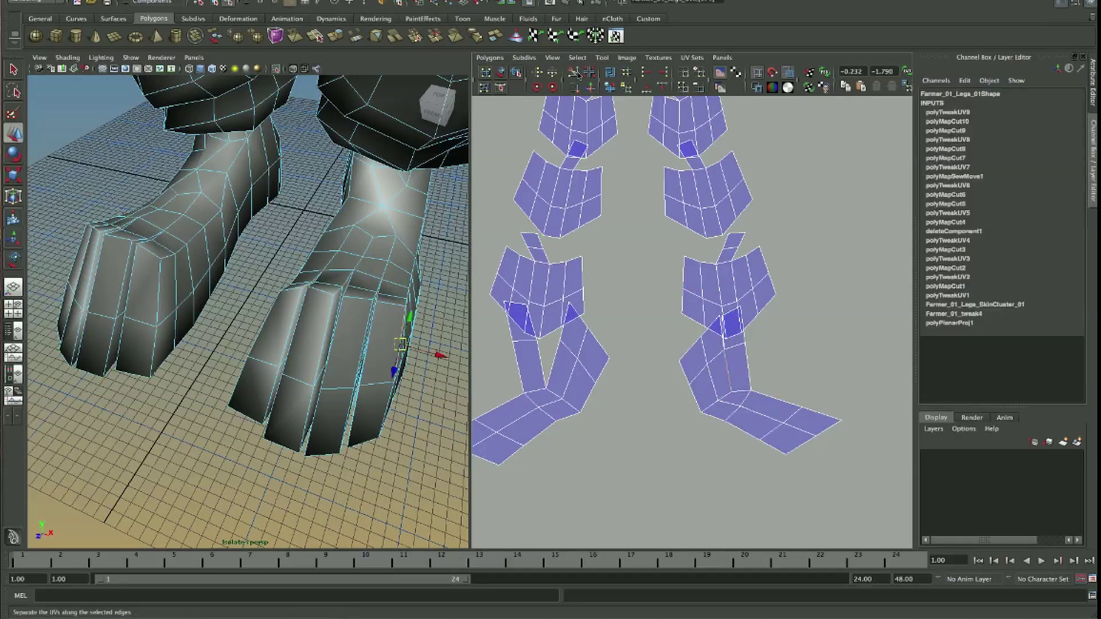
{"action": "left_click", "coordinate": [576, 74]}
{"action": "right_click_drag", "start_coordinate": [720, 376], "coordinate": [700, 424]}
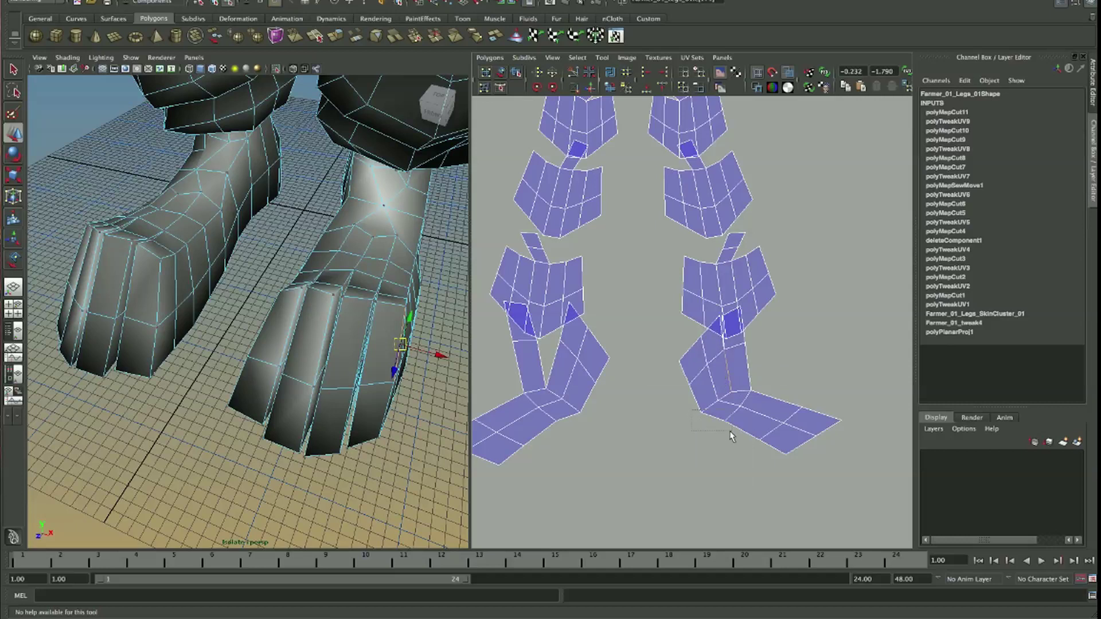
{"action": "left_click_drag", "start_coordinate": [692, 410], "coordinate": [731, 432]}
{"action": "left_click", "coordinate": [610, 87]}
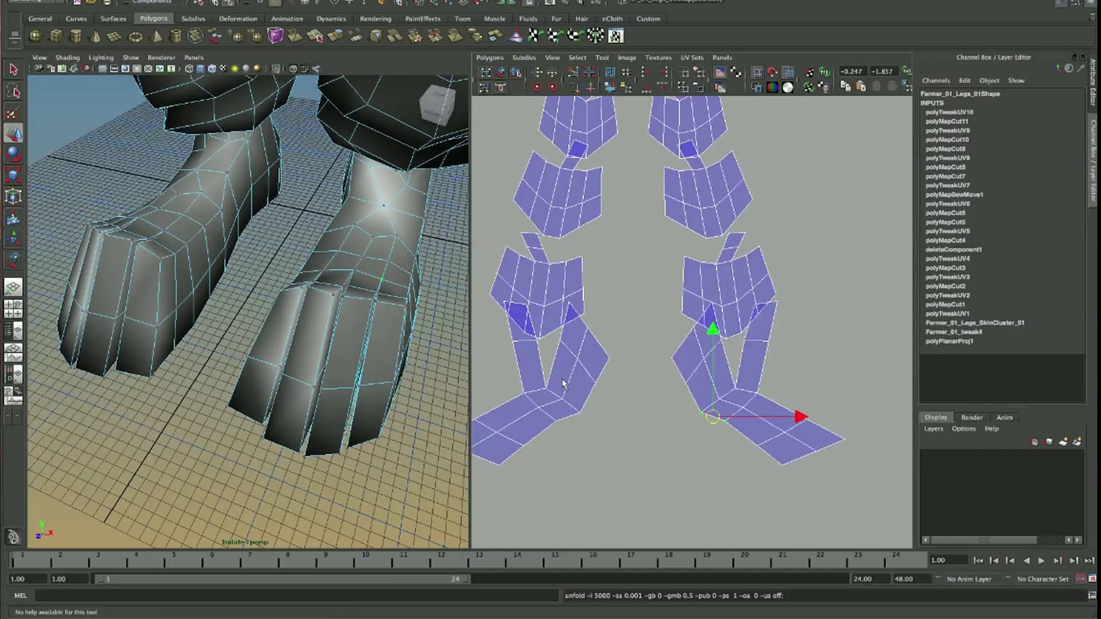
- Unfold both lower leg shells with G, scale them down slightly, and deselect
{"action": "left_click_drag", "start_coordinate": [545, 402], "coordinate": [591, 428], "text": "shift"}
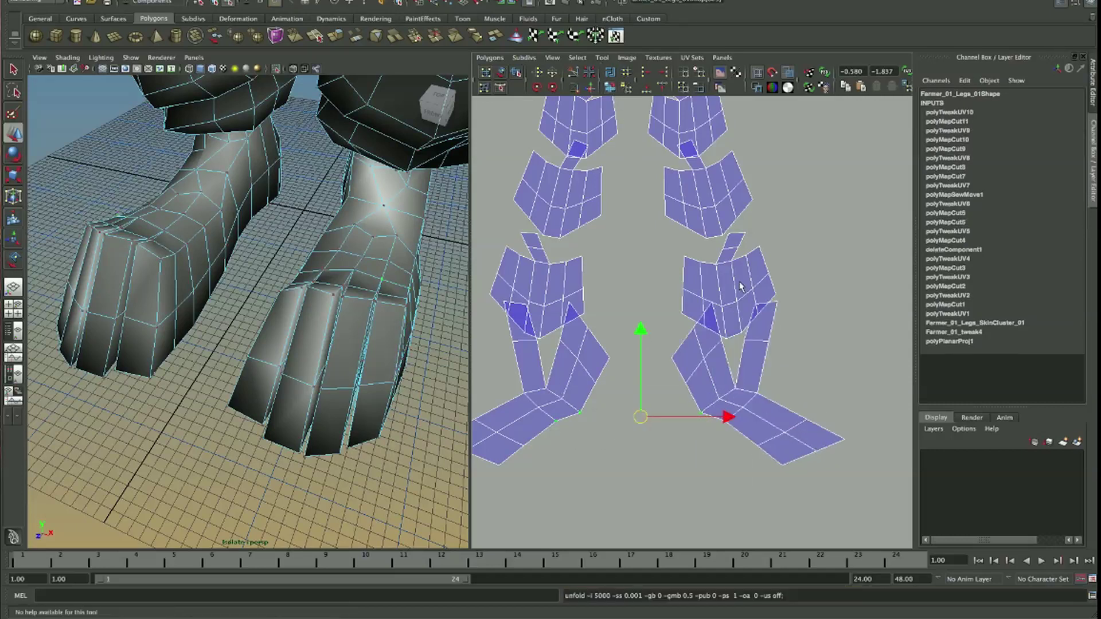
{"action": "key", "text": "g"}
{"action": "key", "text": "w"}
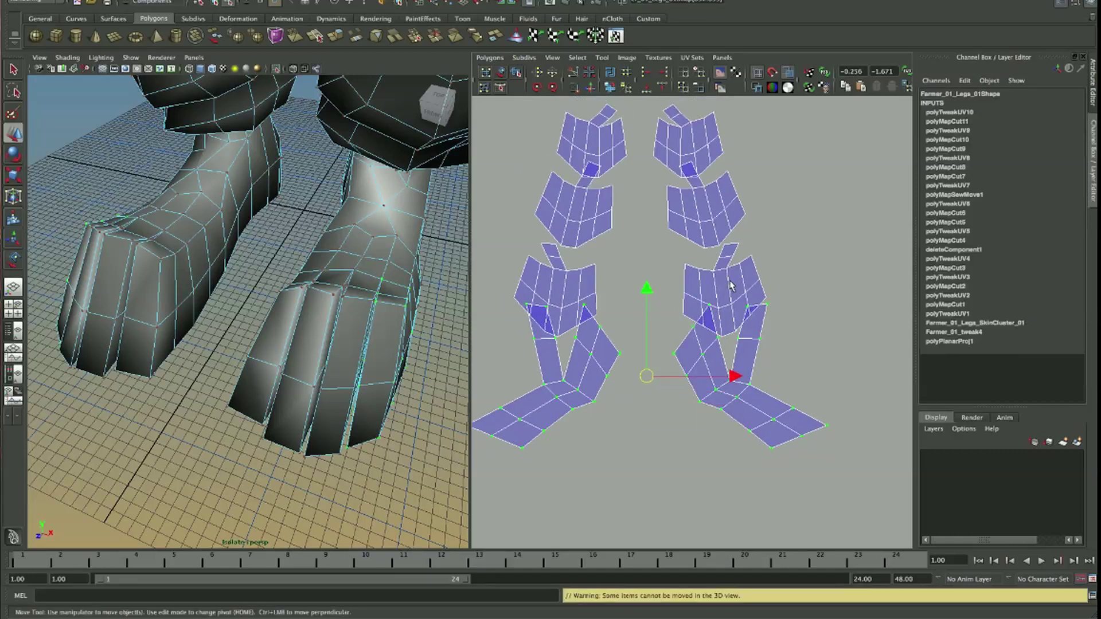
{"action": "key", "text": "r"}
{"action": "mouse_move", "coordinate": [787, 319]}
{"action": "middle_mouse_down"}
{"action": "mouse_move", "coordinate": [768, 326]}
{"action": "mouse_move", "coordinate": [798, 335]}
{"action": "middle_mouse_up"}
{"action": "key", "text": "w"}
{"action": "left_click", "coordinate": [796, 339]}
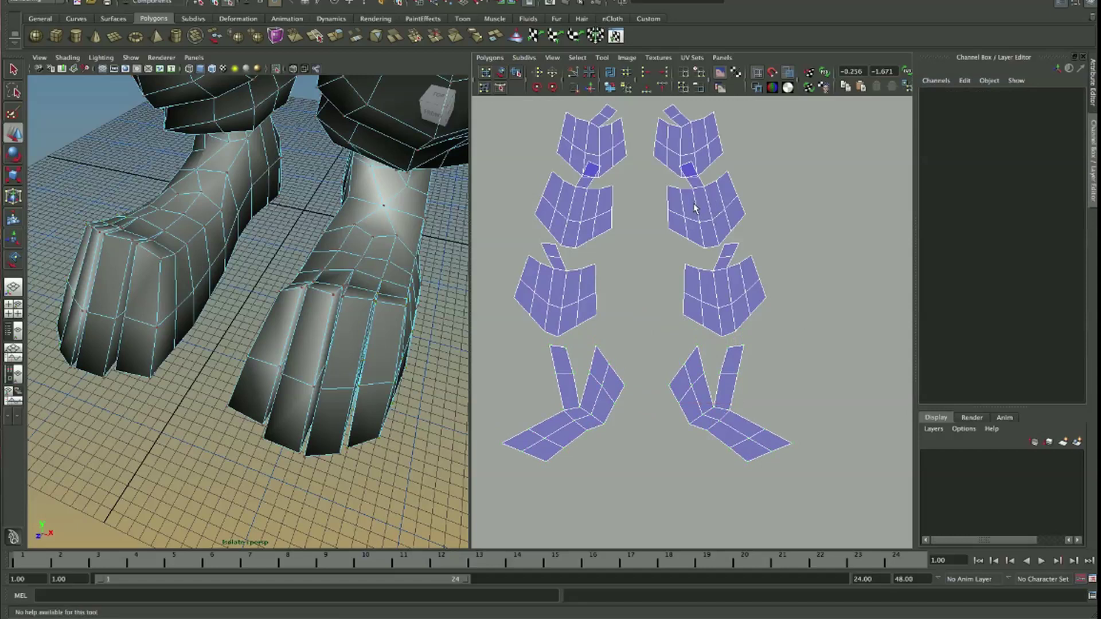
- Select the leg UV shells and trial-nudge the two upper-middle shells, undoing the move
{"action": "middle_click_drag", "start_coordinate": [695, 208], "coordinate": [696, 220], "text": "alt"}
{"action": "right_click_drag", "start_coordinate": [807, 267], "coordinate": [565, 268], "text": "alt"}
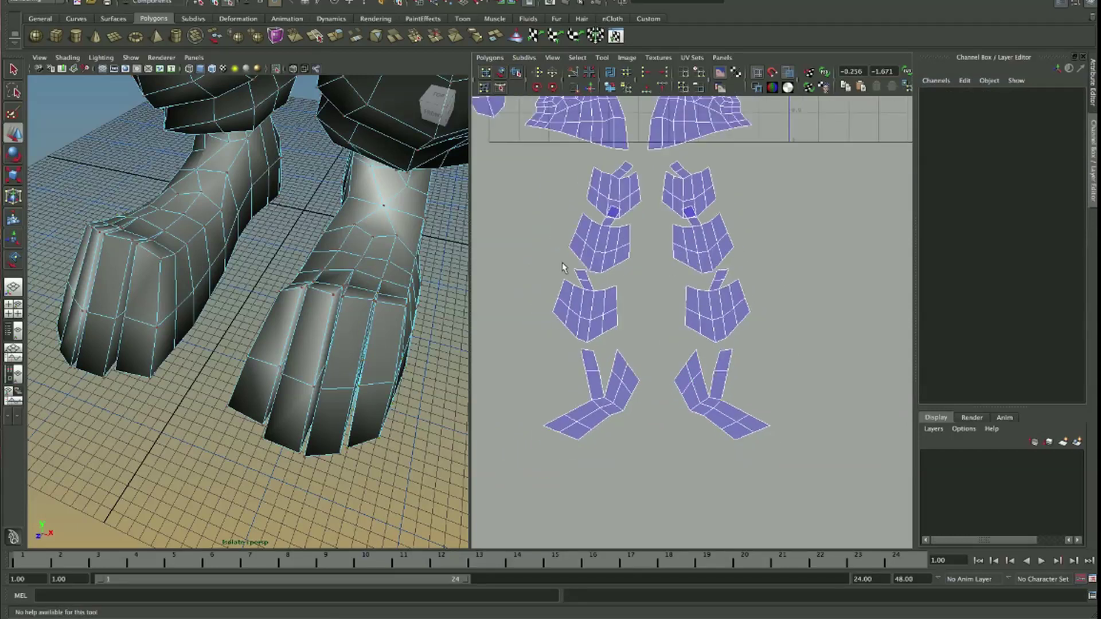
{"action": "left_click_drag", "start_coordinate": [533, 158], "coordinate": [831, 484]}
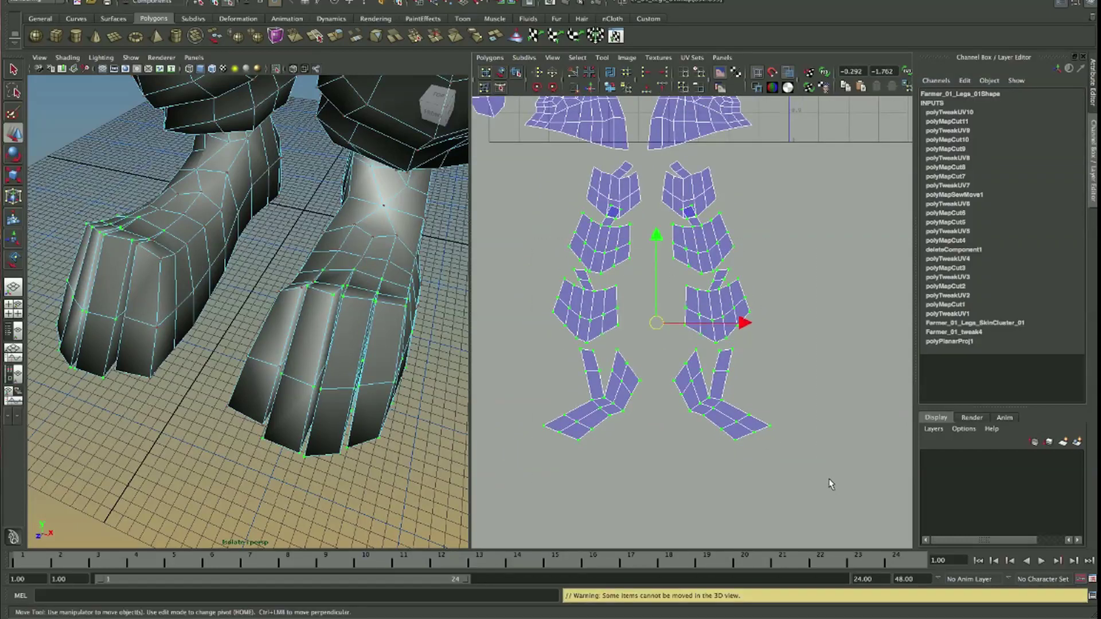
{"action": "middle_click_drag", "start_coordinate": [817, 454], "coordinate": [822, 474], "text": "alt"}
{"action": "right_click_drag", "start_coordinate": [822, 473], "coordinate": [649, 245], "text": "alt"}
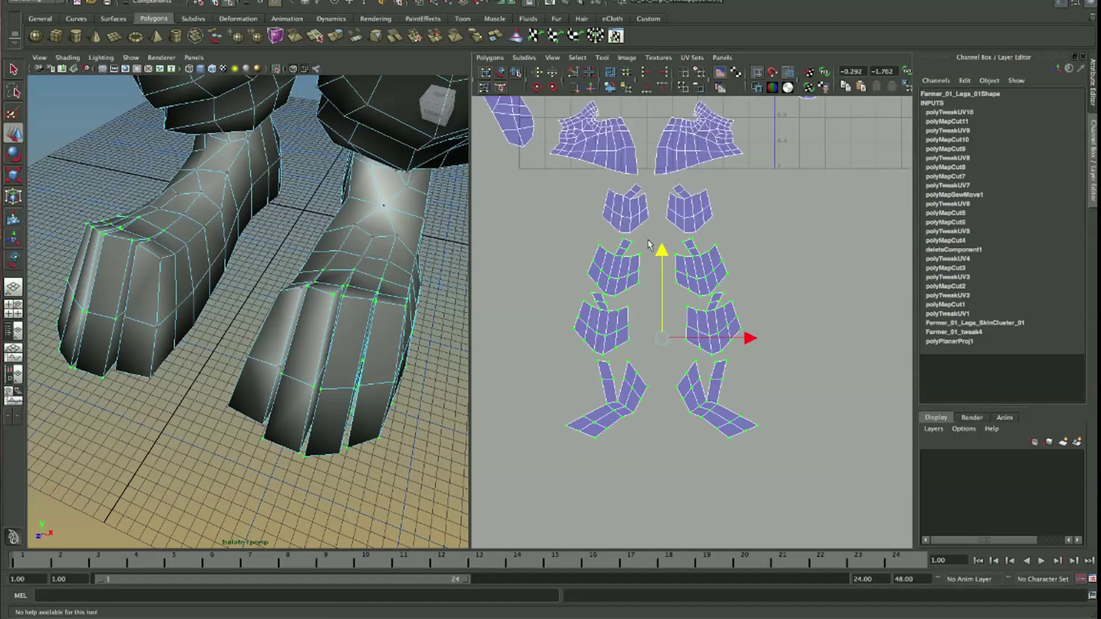
{"action": "middle_click_drag", "start_coordinate": [649, 245], "coordinate": [649, 278], "text": "alt"}
{"action": "left_click_drag", "start_coordinate": [591, 223], "coordinate": [710, 258]}
{"action": "mouse_move", "coordinate": [607, 242]}
{"action": "left_mouse_down"}
{"action": "mouse_move", "coordinate": [658, 239]}
{"action": "mouse_move", "coordinate": [658, 210]}
{"action": "left_mouse_up"}
{"action": "key", "text": "ctrl+z"}
- Move the small lower UV shells down-left so they sit below the 0–1 square
{"action": "right_click_drag", "start_coordinate": [780, 327], "coordinate": [560, 322], "text": "alt"}
{"action": "left_click_drag", "start_coordinate": [582, 274], "coordinate": [818, 446]}
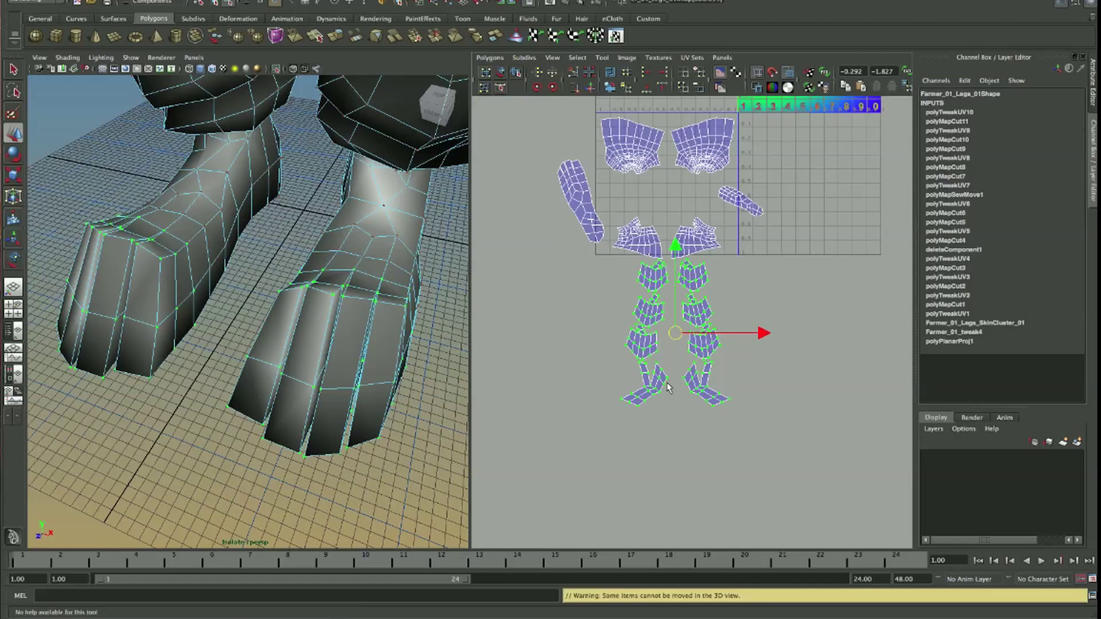
{"action": "right_click_drag", "start_coordinate": [666, 382], "coordinate": [707, 321], "text": "alt"}
{"action": "middle_click_drag", "start_coordinate": [756, 433], "coordinate": [936, 349]}
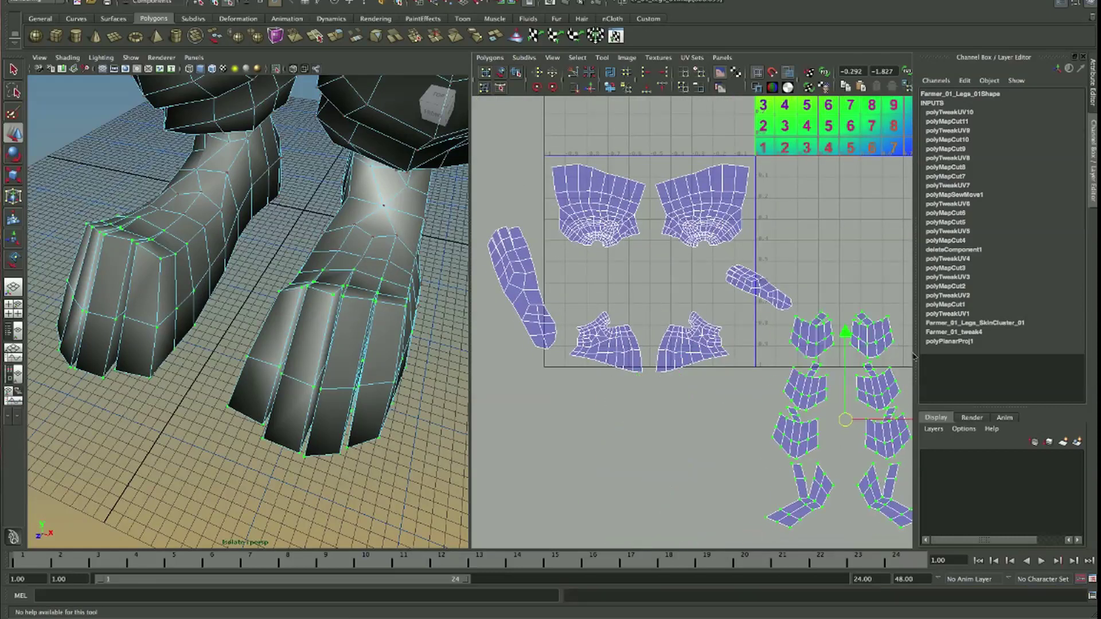
{"action": "mouse_move", "coordinate": [810, 384]}
{"action": "middle_mouse_down", "text": "alt"}
{"action": "mouse_move", "coordinate": [701, 414]}
{"action": "mouse_move", "coordinate": [738, 329]}
{"action": "middle_mouse_up", "text": "alt"}
{"action": "mouse_move", "coordinate": [650, 368]}
{"action": "middle_mouse_down"}
{"action": "mouse_move", "coordinate": [654, 459]}
{"action": "mouse_move", "coordinate": [476, 544]}
{"action": "middle_mouse_up"}
{"action": "right_click_drag", "start_coordinate": [720, 382], "coordinate": [788, 386], "text": "alt"}
{"action": "middle_click_drag", "start_coordinate": [787, 387], "coordinate": [772, 402]}
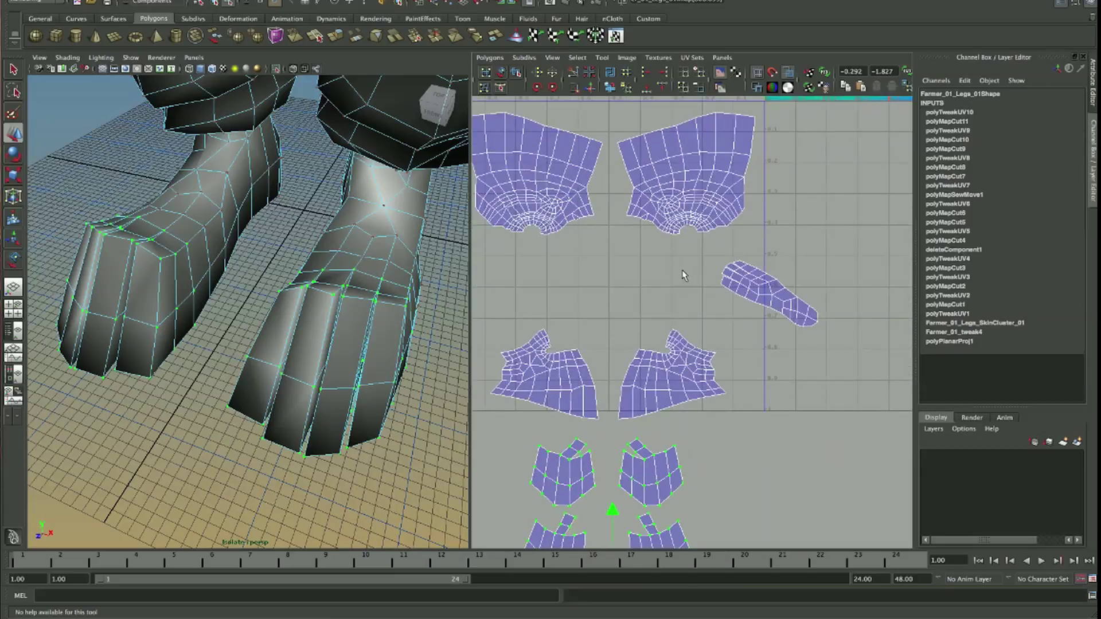
{"action": "middle_click_drag", "start_coordinate": [676, 336], "coordinate": [726, 325], "text": "alt"}
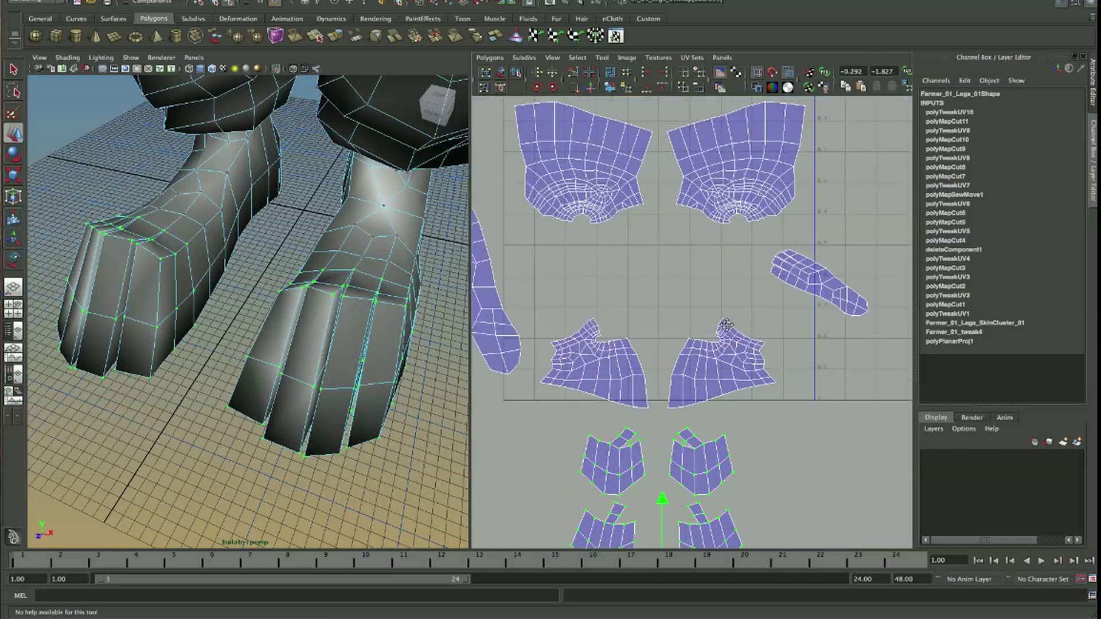
{"action": "mouse_move", "coordinate": [646, 311]}
{"action": "middle_mouse_down", "text": "alt"}
{"action": "mouse_move", "coordinate": [609, 284]}
{"action": "mouse_move", "coordinate": [699, 352]}
{"action": "mouse_move", "coordinate": [584, 300]}
{"action": "middle_mouse_up", "text": "alt"}
- Rotate the right foot shell upright and move it past the square's right border
{"action": "left_click_drag", "start_coordinate": [867, 356], "coordinate": [863, 351]}
{"action": "key", "text": "w"}
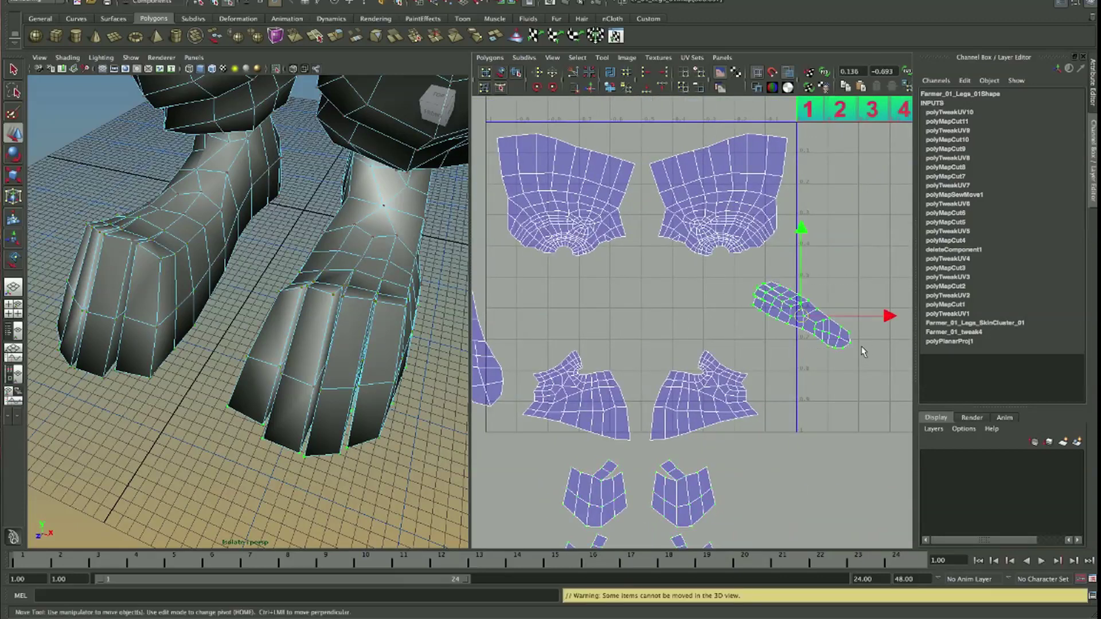
{"action": "key", "text": "e"}
{"action": "mouse_move", "coordinate": [866, 227]}
{"action": "middle_mouse_down"}
{"action": "mouse_move", "coordinate": [730, 312]}
{"action": "mouse_move", "coordinate": [773, 304]}
{"action": "middle_mouse_up"}
{"action": "key", "text": "r"}
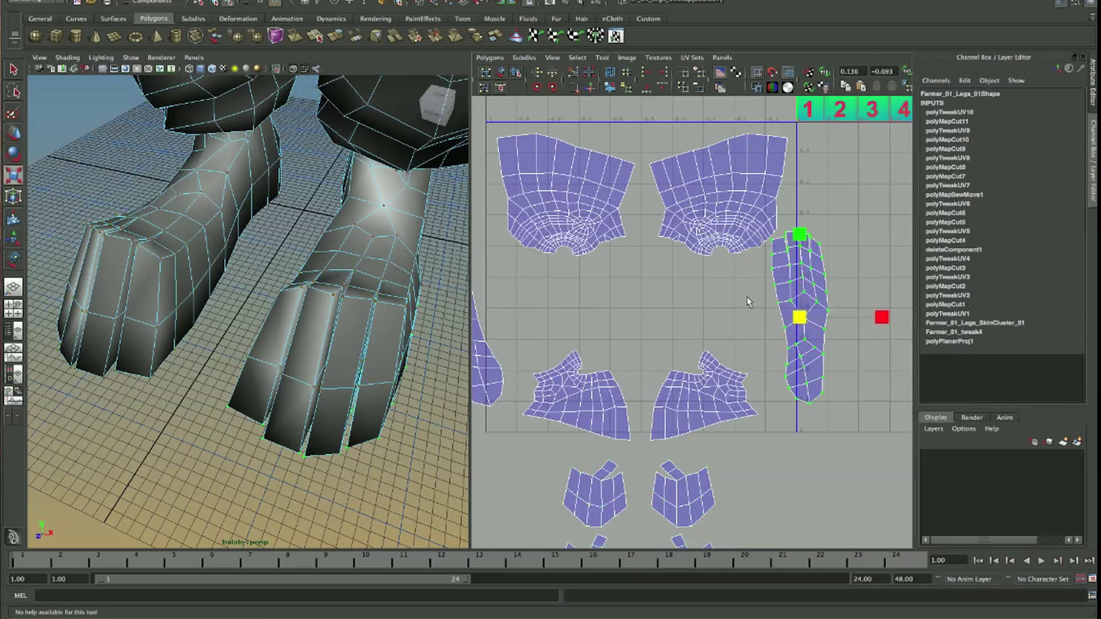
{"action": "scroll", "coordinate": [773, 304], "scroll_direction": "down", "scroll_amount": 2}
{"action": "key", "text": "w"}
{"action": "middle_click_drag", "start_coordinate": [762, 342], "coordinate": [798, 342]}
- Rotate the left foot shell upright and nudge it slightly down
{"action": "left_click", "coordinate": [548, 361]}
{"action": "key", "text": "e"}
{"action": "mouse_move", "coordinate": [548, 362]}
{"action": "middle_mouse_down"}
{"action": "mouse_move", "coordinate": [705, 373]}
{"action": "mouse_move", "coordinate": [721, 182]}
{"action": "mouse_move", "coordinate": [820, 208]}
{"action": "middle_mouse_up"}
{"action": "key", "text": "w"}
{"action": "mouse_move", "coordinate": [766, 256]}
{"action": "middle_mouse_down", "text": "alt"}
{"action": "mouse_move", "coordinate": [737, 290]}
{"action": "mouse_move", "coordinate": [739, 269]}
{"action": "middle_mouse_up", "text": "alt"}
{"action": "mouse_move", "coordinate": [665, 293]}
{"action": "middle_mouse_down", "text": "alt"}
{"action": "mouse_move", "coordinate": [677, 265]}
{"action": "mouse_move", "coordinate": [641, 293]}
{"action": "middle_mouse_up", "text": "alt"}
- Narrow both foot shells horizontally and show the numbered checker texture on the legs
{"action": "left_click_drag", "start_coordinate": [739, 191], "coordinate": [853, 363], "text": "shift"}
{"action": "key", "text": "r"}
{"action": "mouse_move", "coordinate": [852, 364]}
{"action": "middle_mouse_down"}
{"action": "mouse_move", "coordinate": [792, 348]}
{"action": "mouse_move", "coordinate": [842, 368]}
{"action": "middle_mouse_up"}
{"action": "key", "text": "w"}
{"action": "mouse_move", "coordinate": [299, 345]}
{"action": "left_mouse_down", "text": "alt"}
{"action": "mouse_move", "coordinate": [350, 387]}
{"action": "mouse_move", "coordinate": [176, 297]}
{"action": "mouse_move", "coordinate": [197, 331]}
{"action": "mouse_move", "coordinate": [208, 330]}
{"action": "left_mouse_up", "text": "alt"}
{"action": "key", "text": "6"}
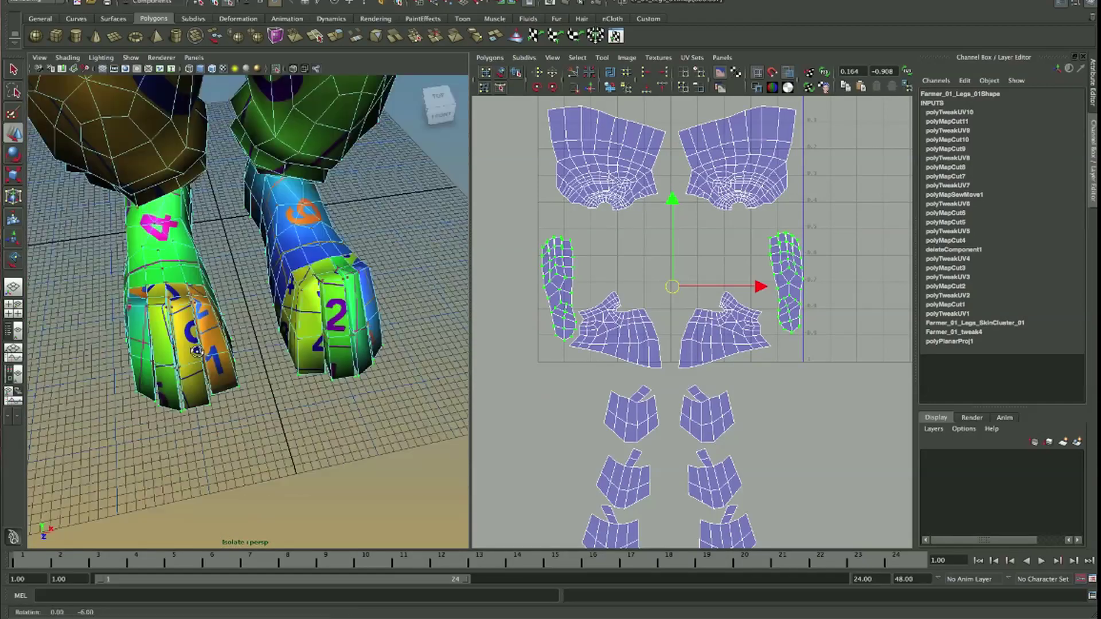
- Select the left foot shell's UVs and move the shell up
{"action": "middle_click_drag", "start_coordinate": [694, 418], "coordinate": [710, 462], "text": "alt"}
{"action": "left_click_drag", "start_coordinate": [310, 304], "coordinate": [314, 327], "text": "alt"}
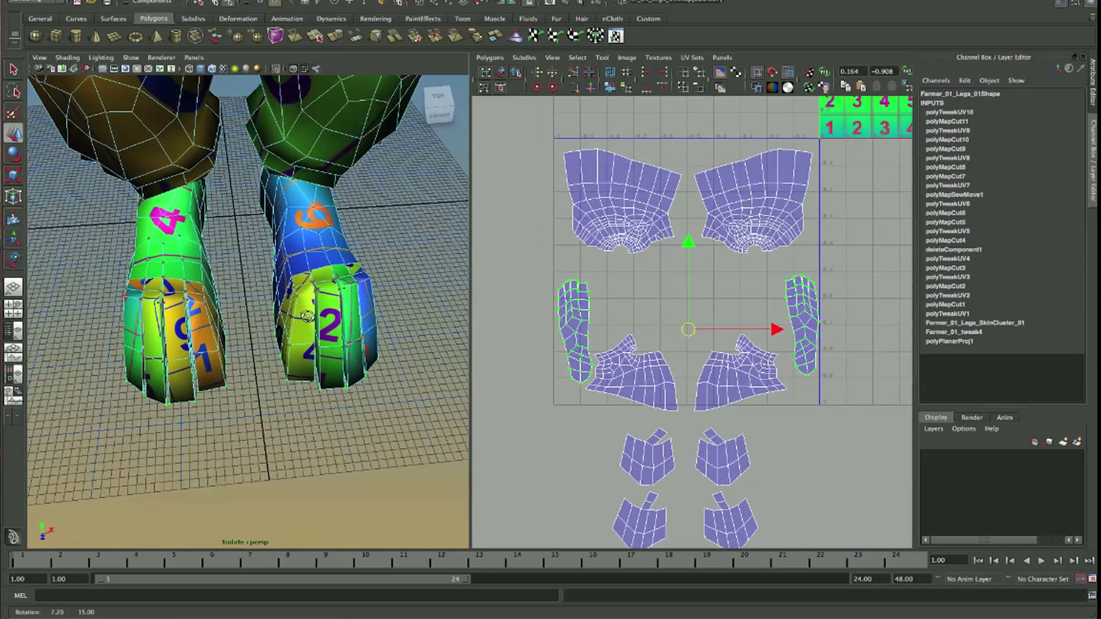
{"action": "right_click_drag", "start_coordinate": [626, 317], "coordinate": [746, 308], "text": "alt"}
{"action": "middle_click_drag", "start_coordinate": [745, 308], "coordinate": [754, 252], "text": "alt"}
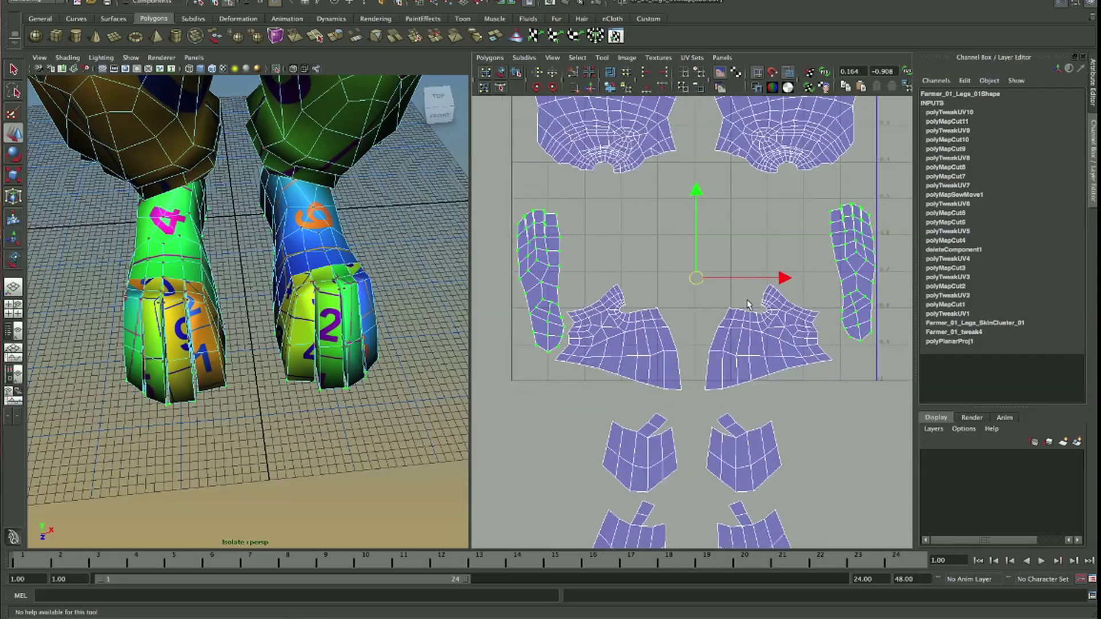
{"action": "left_click", "coordinate": [855, 339]}
{"action": "middle_click_drag", "start_coordinate": [878, 347], "coordinate": [845, 344], "text": "alt"}
{"action": "mouse_move", "coordinate": [484, 215]}
{"action": "left_mouse_down"}
{"action": "mouse_move", "coordinate": [525, 278]}
{"action": "mouse_move", "coordinate": [538, 332]}
{"action": "left_mouse_up"}
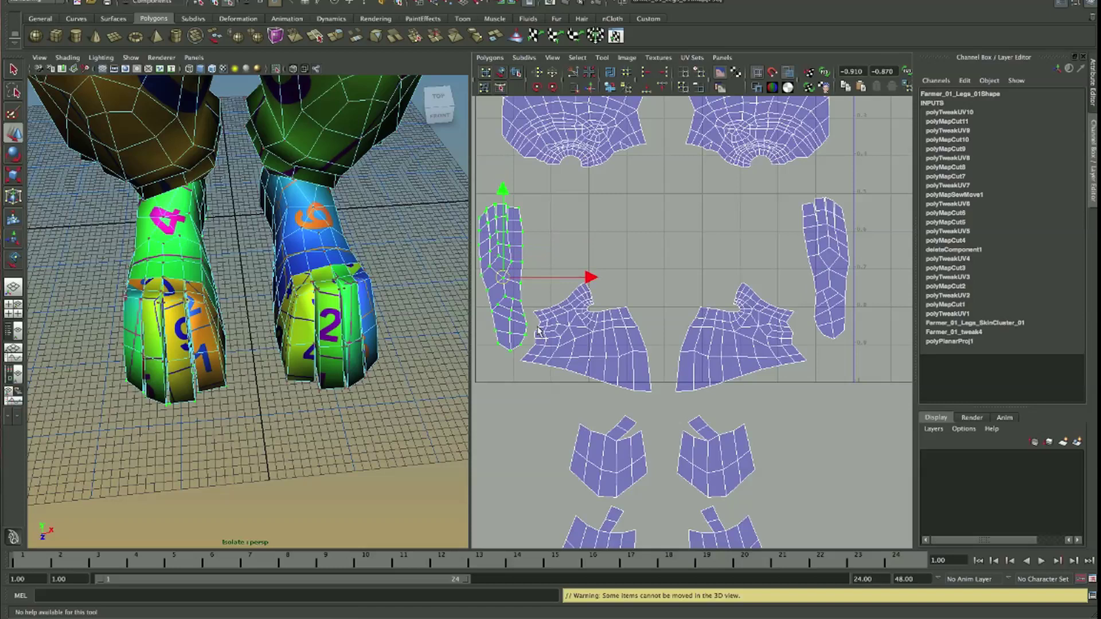
{"action": "middle_click_drag", "start_coordinate": [538, 332], "coordinate": [538, 292]}
- Shift both foot shells' bottom UVs up, then undo the unfold to keep the side shells
{"action": "left_click", "coordinate": [506, 309]}
{"action": "mouse_move", "coordinate": [503, 330]}
{"action": "middle_mouse_down", "text": "alt"}
{"action": "mouse_move", "coordinate": [517, 314]}
{"action": "mouse_move", "coordinate": [513, 335]}
{"action": "mouse_move", "coordinate": [492, 302]}
{"action": "mouse_move", "coordinate": [492, 321]}
{"action": "middle_mouse_up", "text": "alt"}
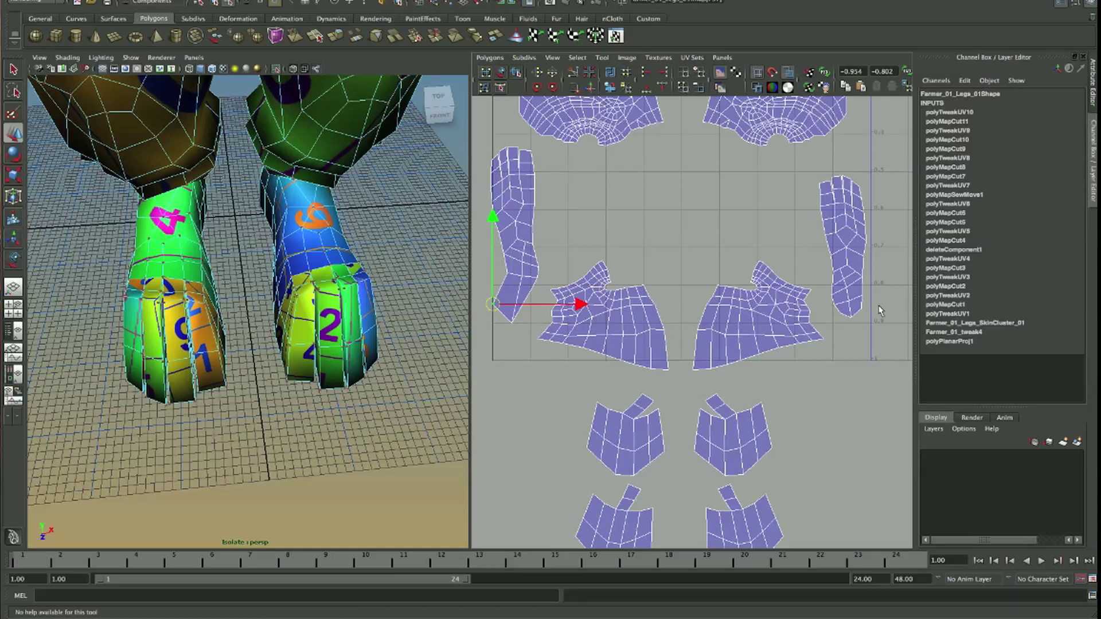
{"action": "left_click", "coordinate": [850, 327]}
{"action": "middle_click_drag", "start_coordinate": [854, 319], "coordinate": [868, 307]}
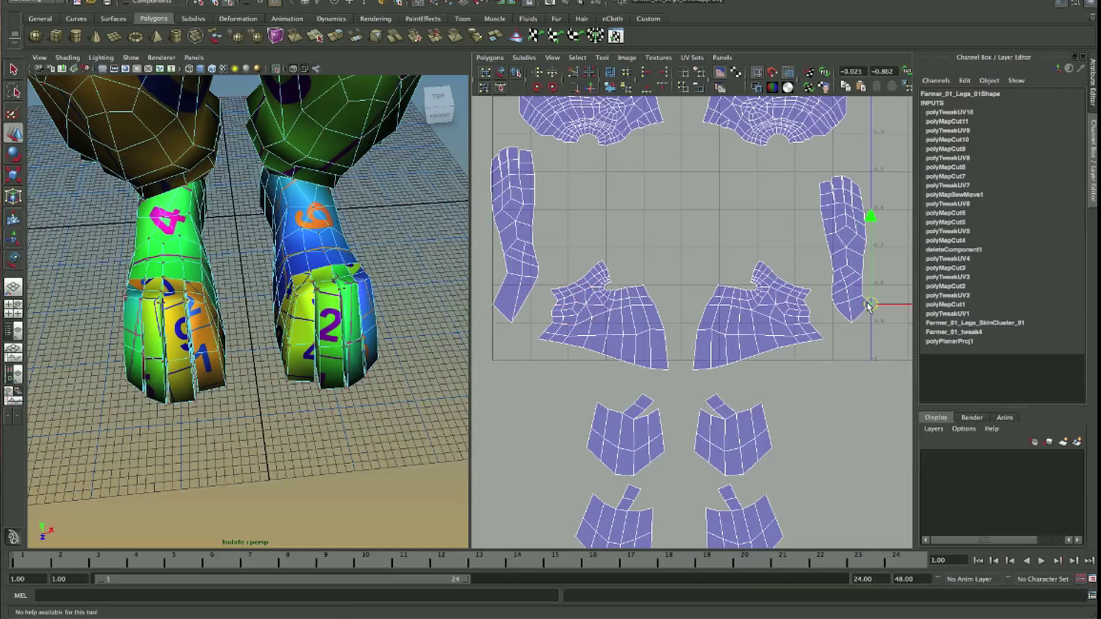
{"action": "left_click_drag", "start_coordinate": [488, 299], "coordinate": [516, 336], "text": "shift"}
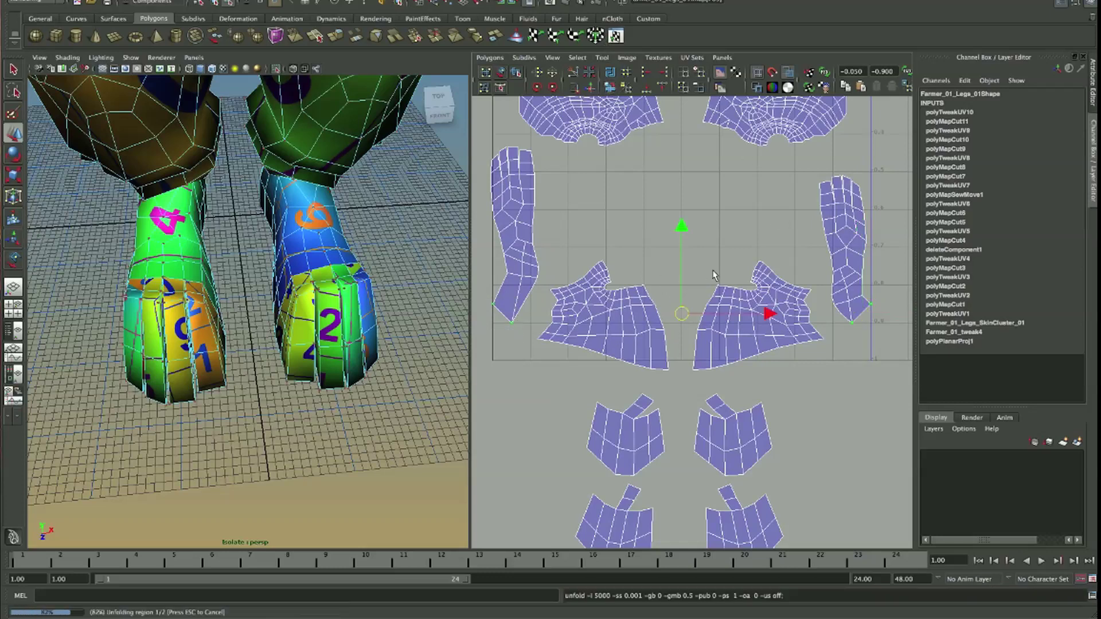
{"action": "scroll", "coordinate": [620, 222], "scroll_direction": "down", "scroll_amount": 3}
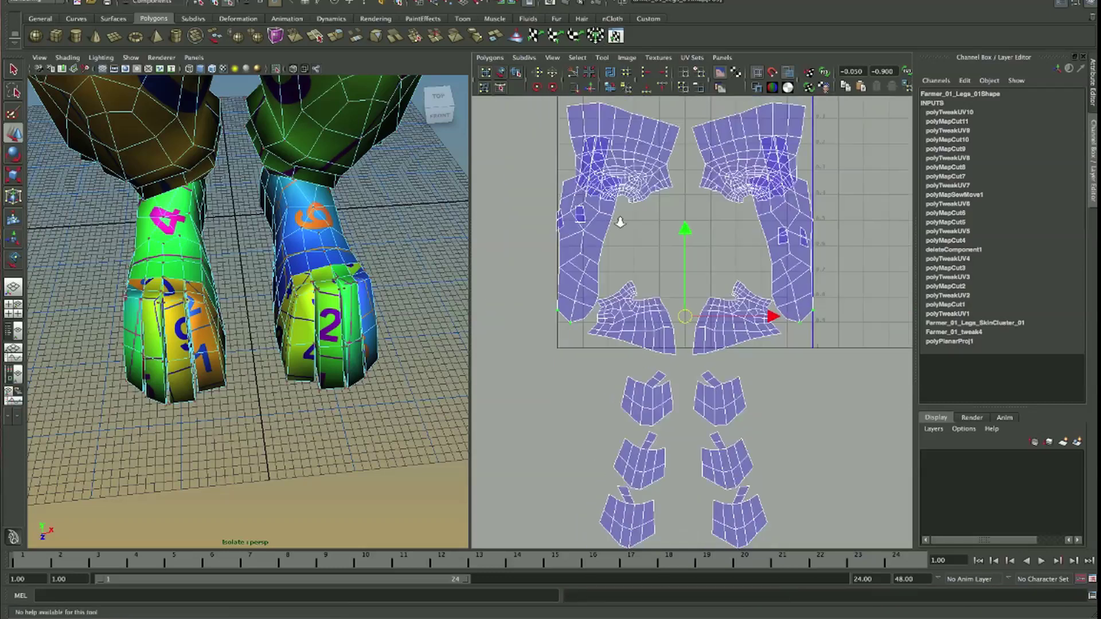
{"action": "key", "text": "w"}
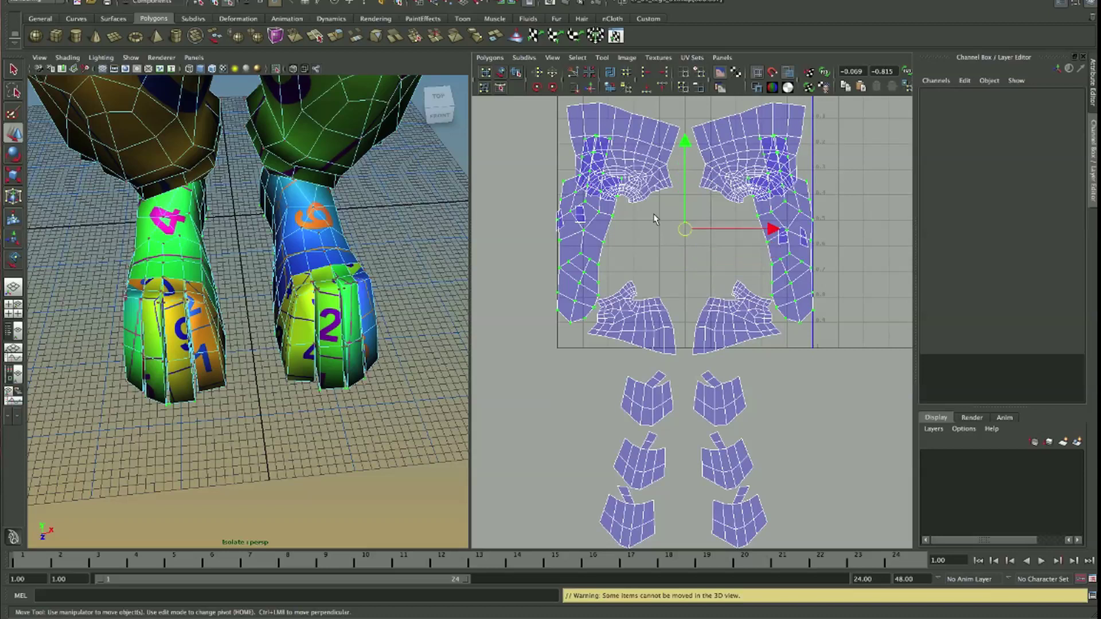
{"action": "key", "text": "ctrl+z"}
{"action": "key", "text": "g"}
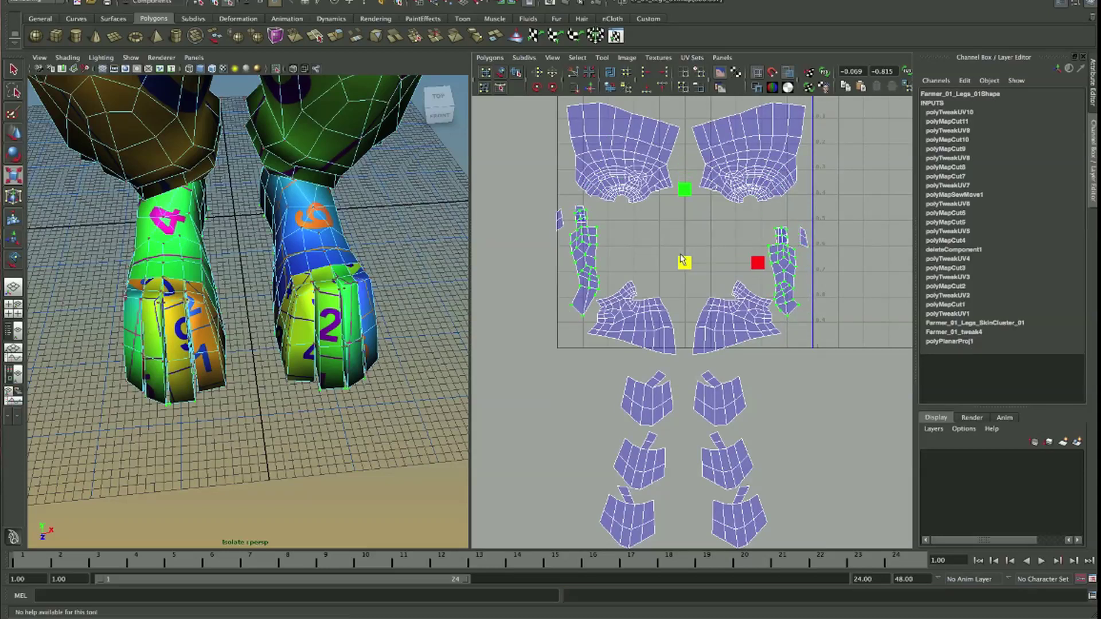
- Sew a seam edge on the foot shell to its neighbouring edge
{"action": "scroll", "coordinate": [789, 304], "scroll_direction": "up", "scroll_amount": 3}
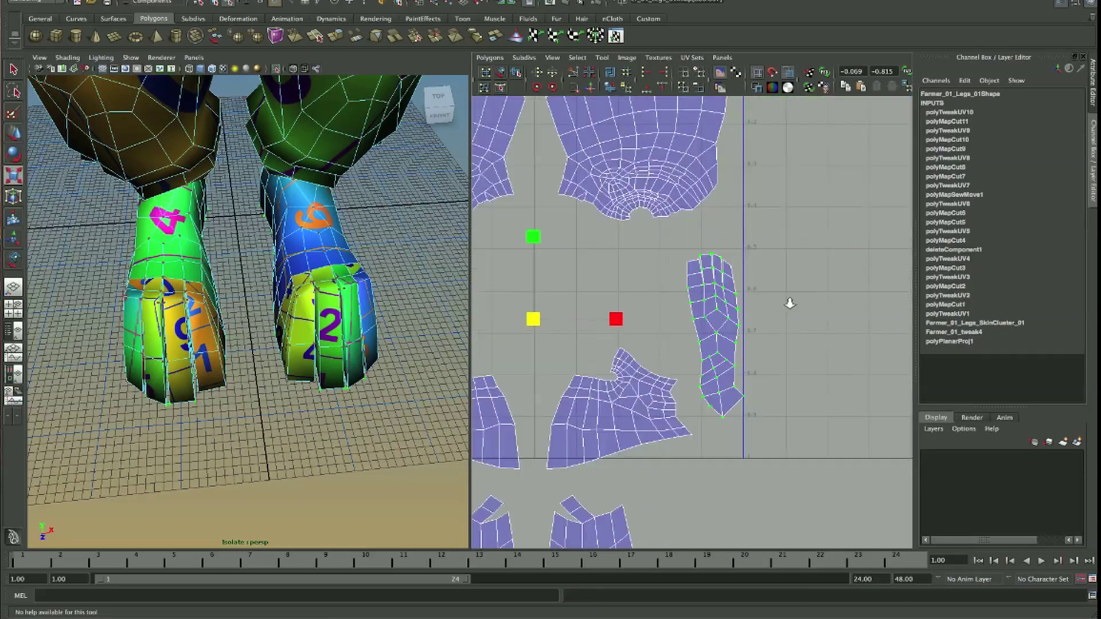
{"action": "scroll", "coordinate": [800, 275], "scroll_direction": "up", "scroll_amount": 3}
{"action": "right_click_drag", "start_coordinate": [750, 245], "coordinate": [708, 239]}
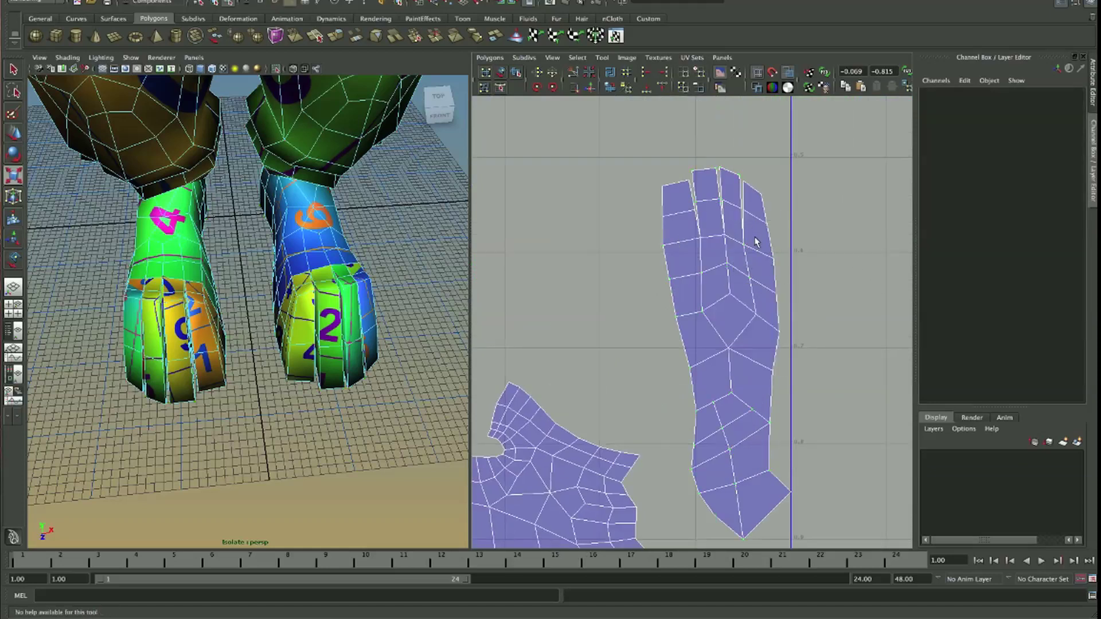
{"action": "middle_click_drag", "start_coordinate": [609, 240], "coordinate": [646, 331], "text": "alt"}
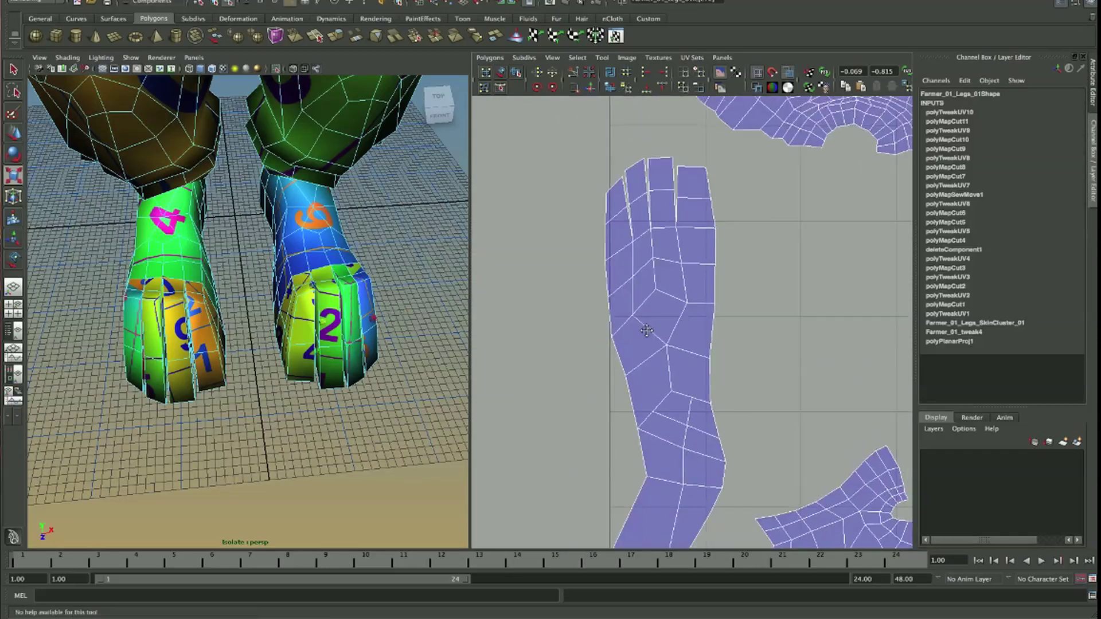
{"action": "left_click", "coordinate": [677, 228]}
{"action": "left_click", "coordinate": [589, 88]}
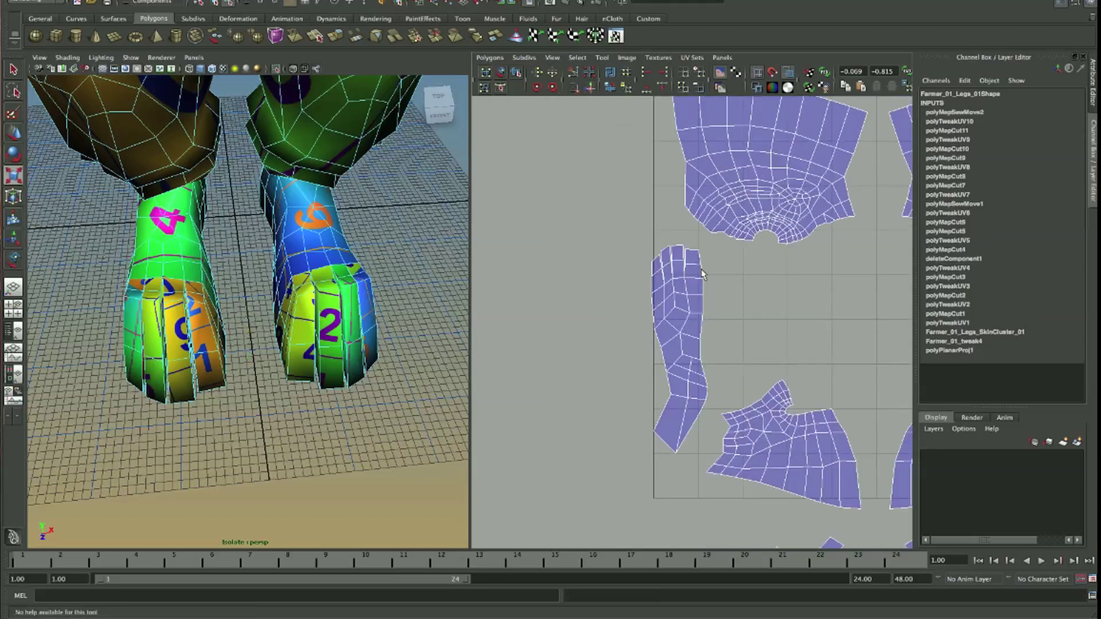
- Select the foot shell's right edge and unfold the side shells into long strips
{"action": "scroll", "coordinate": [585, 258], "scroll_direction": "down", "scroll_amount": 2}
{"action": "middle_click_drag", "start_coordinate": [611, 275], "coordinate": [613, 260], "text": "alt"}
{"action": "right_click_drag", "start_coordinate": [693, 243], "coordinate": [695, 208]}
{"action": "left_click", "coordinate": [898, 279]}
{"action": "middle_click_drag", "start_coordinate": [901, 325], "coordinate": [1005, 325], "text": "alt"}
{"action": "key", "text": "w"}
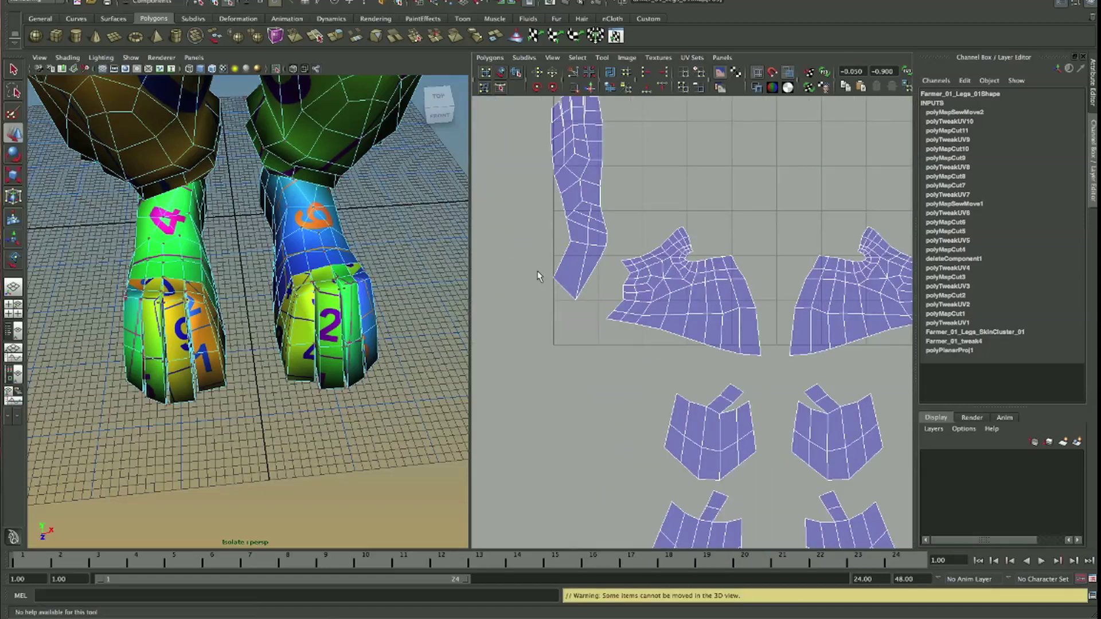
{"action": "left_click", "coordinate": [611, 92]}
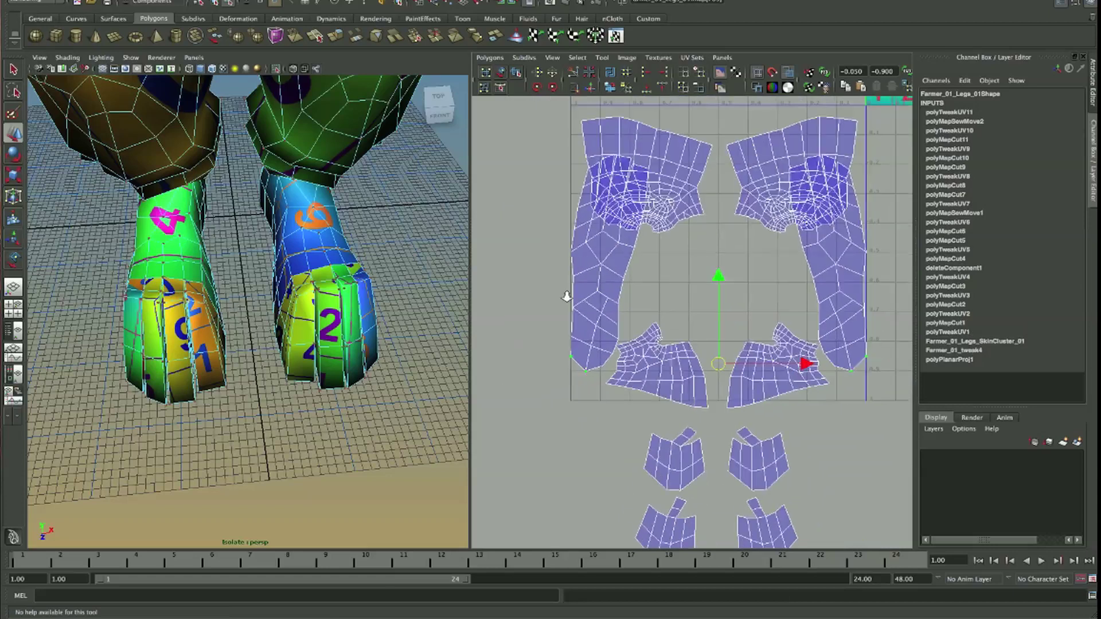
- Shrink the side shells into narrow strips and move the right strip to the square's right edge
{"action": "key", "text": "shift+period"}
{"action": "key", "text": "shift+period"}
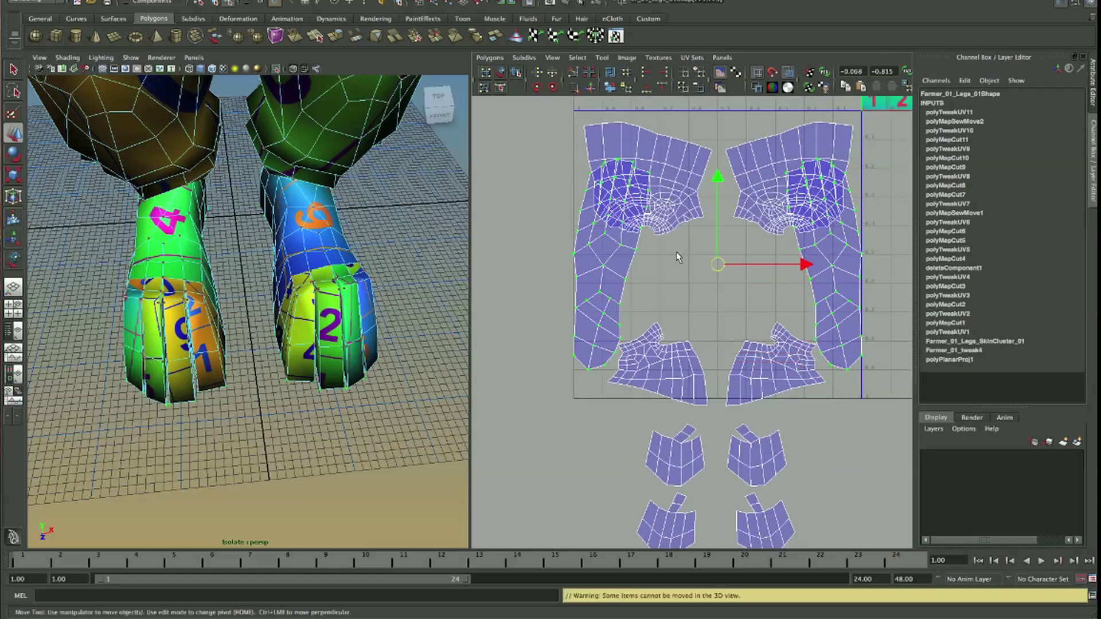
{"action": "key", "text": "r"}
{"action": "middle_click_drag", "start_coordinate": [707, 302], "coordinate": [677, 299]}
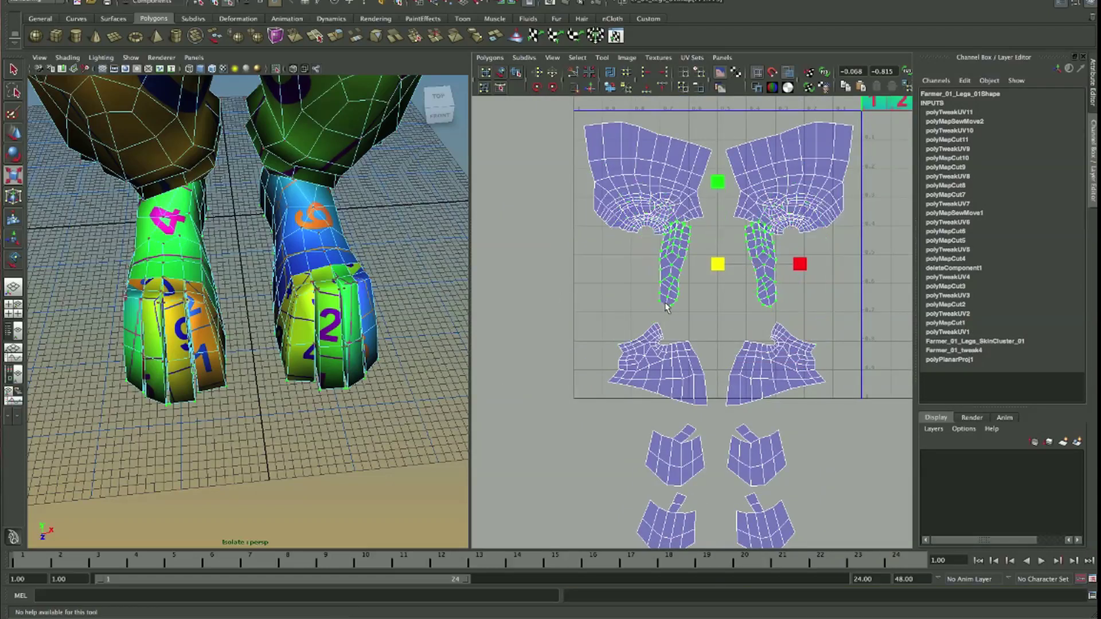
{"action": "key", "text": "w"}
{"action": "key", "text": "r"}
{"action": "mouse_move", "coordinate": [748, 338]}
{"action": "middle_mouse_down"}
{"action": "mouse_move", "coordinate": [763, 337]}
{"action": "mouse_move", "coordinate": [680, 362]}
{"action": "mouse_move", "coordinate": [672, 349]}
{"action": "middle_mouse_up"}
{"action": "key", "text": "w"}
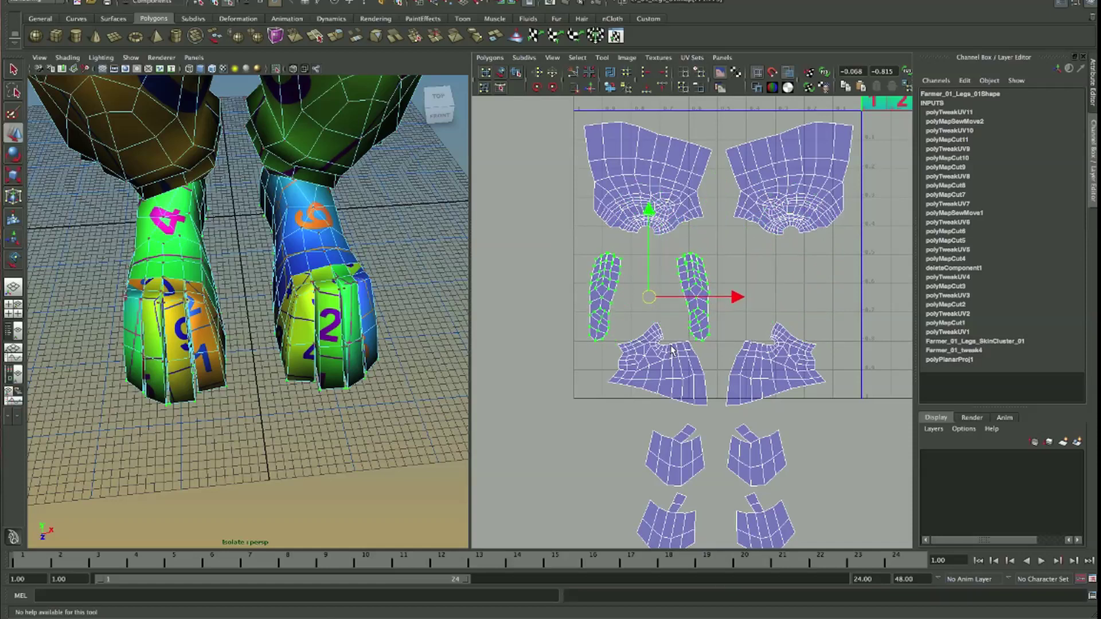
{"action": "left_click_drag", "start_coordinate": [723, 271], "coordinate": [672, 284]}
{"action": "key", "text": "greater"}
{"action": "key", "text": "greater"}
{"action": "middle_click_drag", "start_coordinate": [672, 284], "coordinate": [812, 287]}
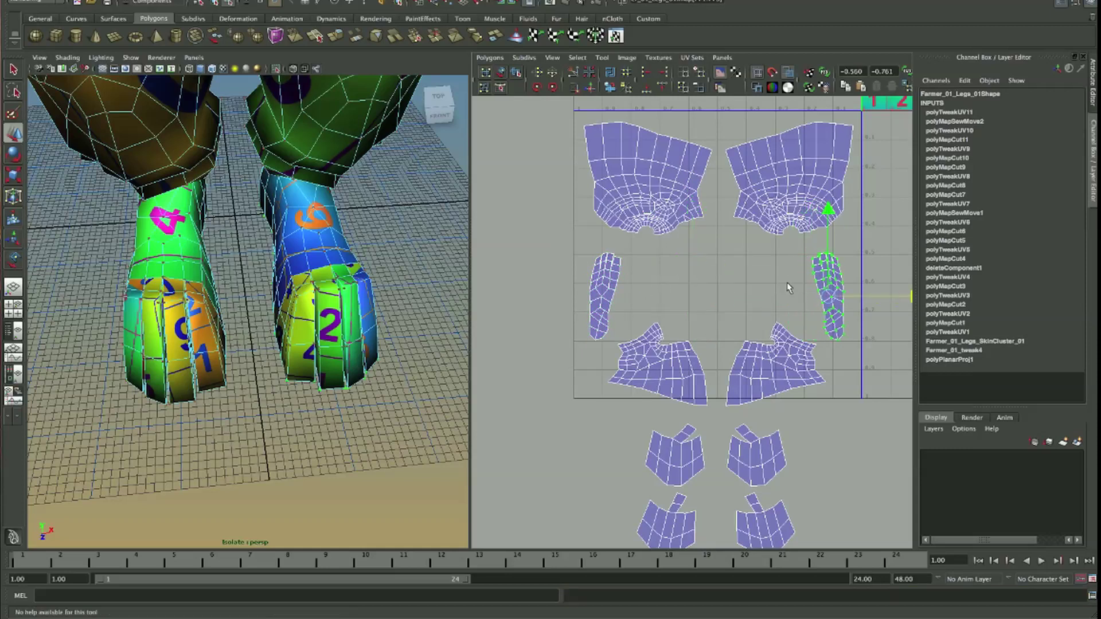
- Select the four right lower-leg shells and shift them slightly left
{"action": "left_click_drag", "start_coordinate": [765, 400], "coordinate": [803, 419]}
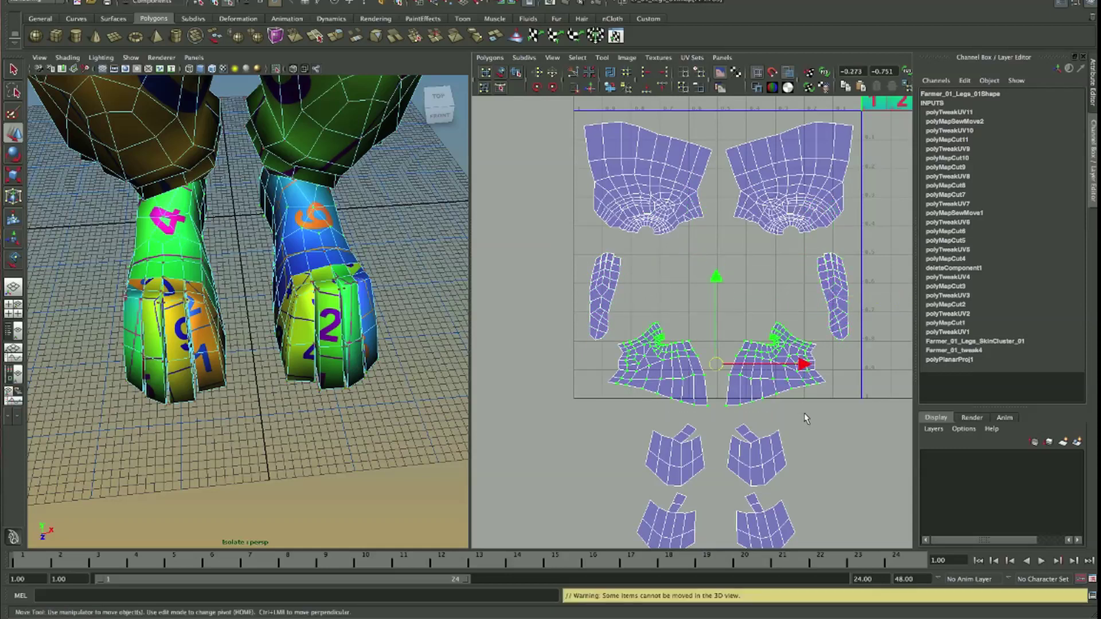
{"action": "middle_click_drag", "start_coordinate": [804, 418], "coordinate": [805, 354]}
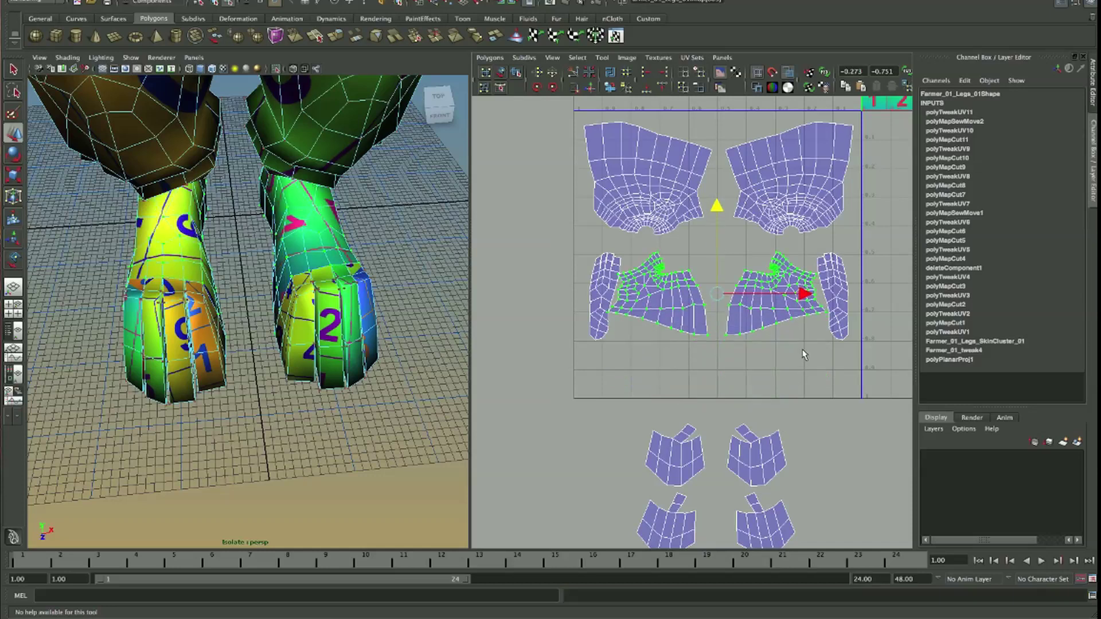
{"action": "key", "text": "r"}
{"action": "key", "text": "ctrl+z"}
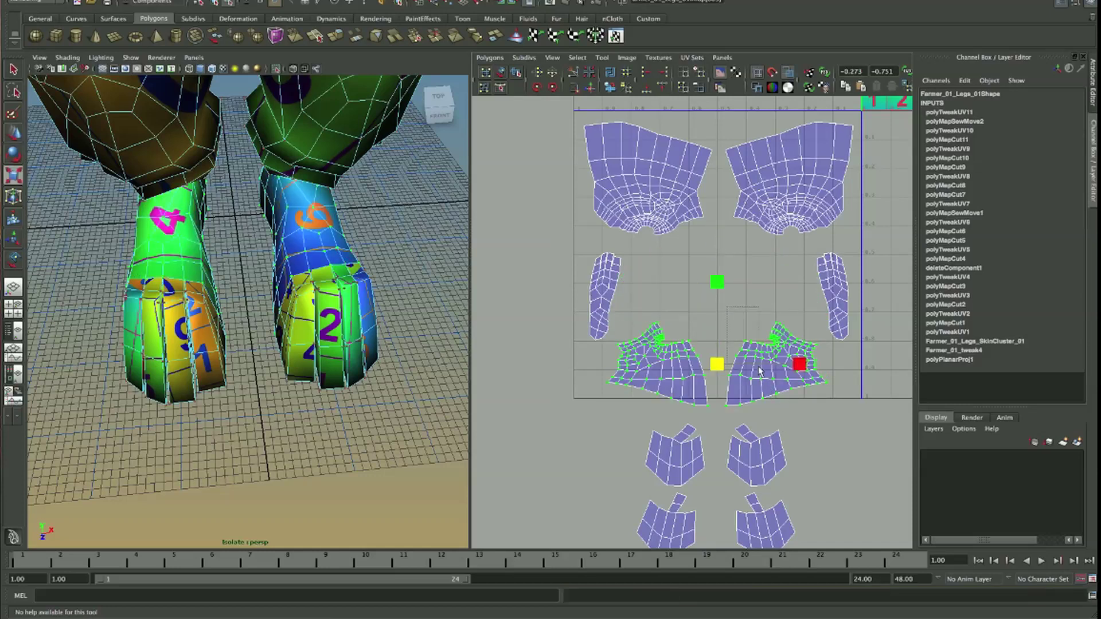
{"action": "left_click_drag", "start_coordinate": [815, 414], "coordinate": [817, 413]}
{"action": "middle_click_drag", "start_coordinate": [817, 412], "coordinate": [826, 317], "text": "alt"}
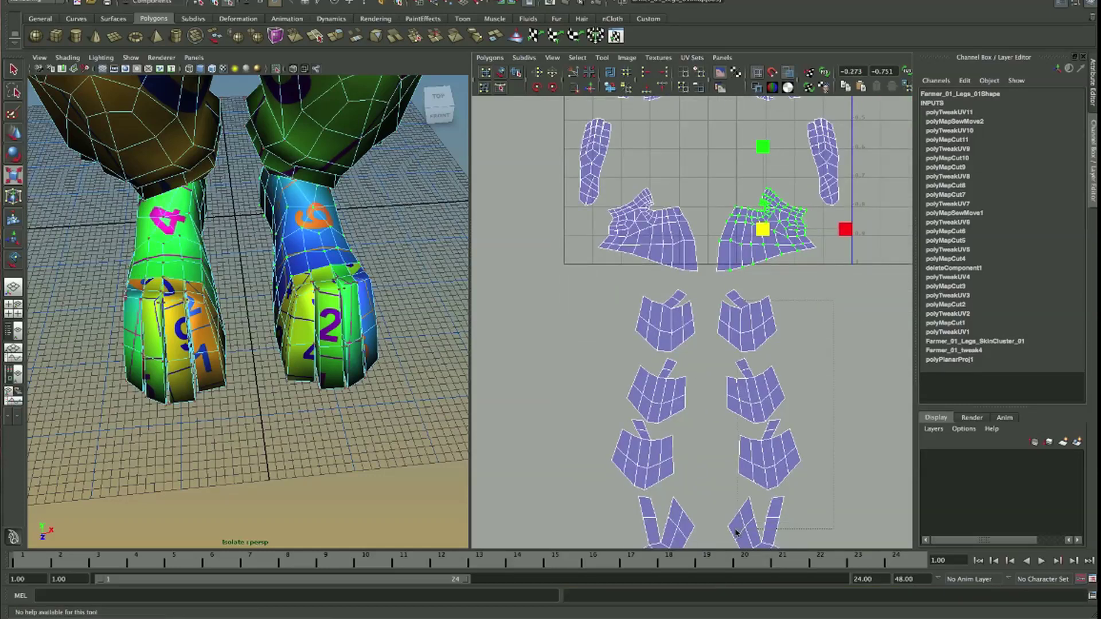
{"action": "left_click_drag", "start_coordinate": [737, 533], "coordinate": [737, 531]}
{"action": "key", "text": "w"}
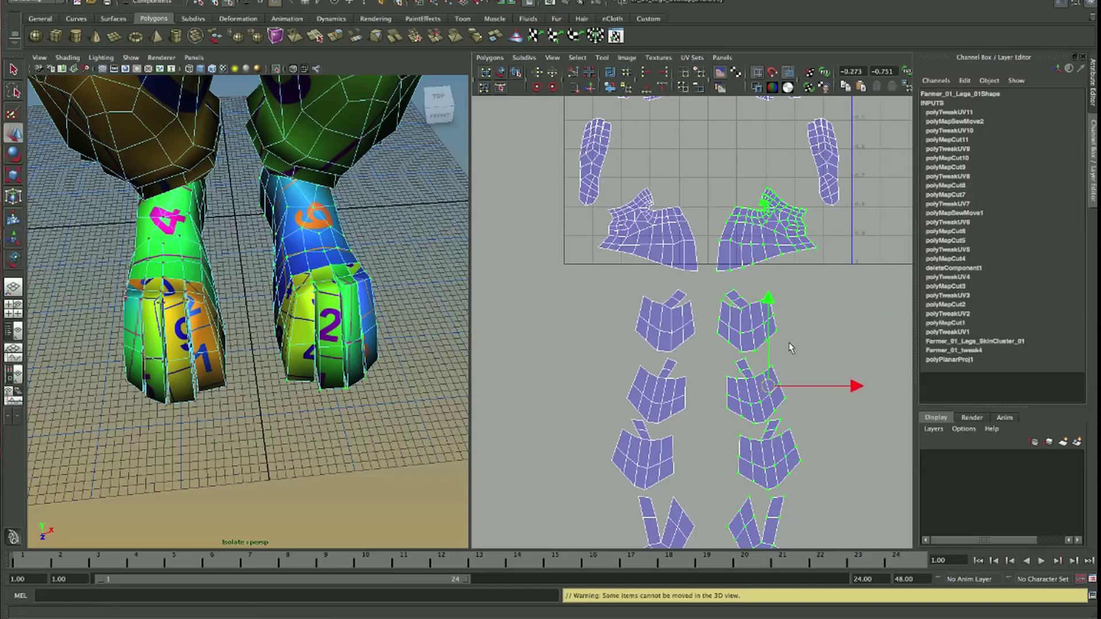
{"action": "key", "text": "ctrl+z"}
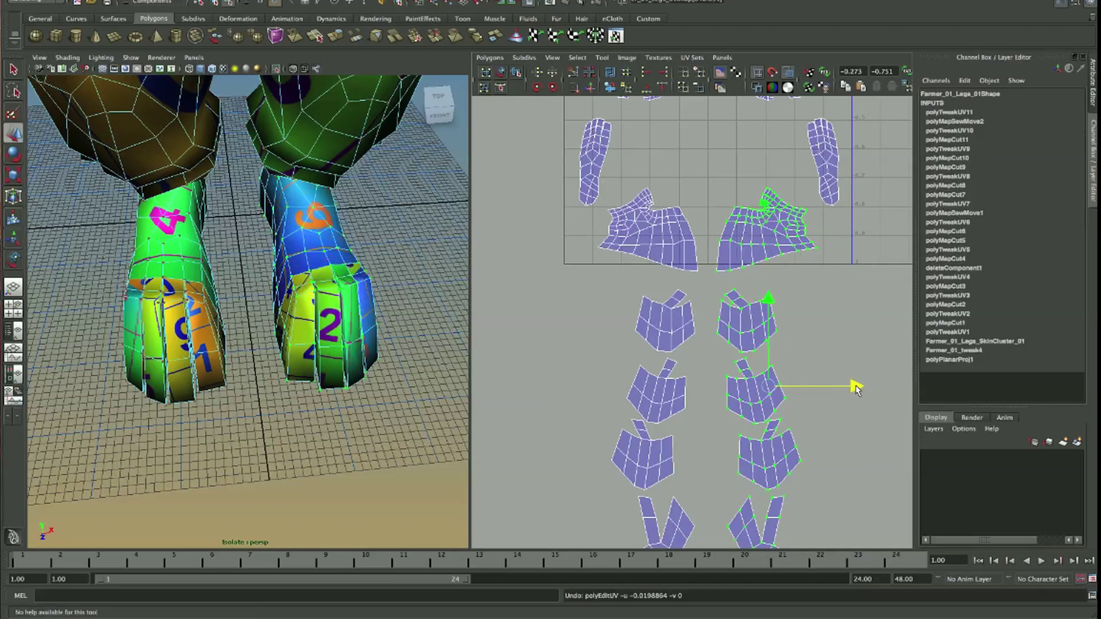
{"action": "left_click_drag", "start_coordinate": [856, 388], "coordinate": [845, 389]}
- Raise and enlarge all lower-leg shells, then lower the two narrow shells beside them
{"action": "left_click_drag", "start_coordinate": [687, 520], "coordinate": [688, 507], "text": "shift"}
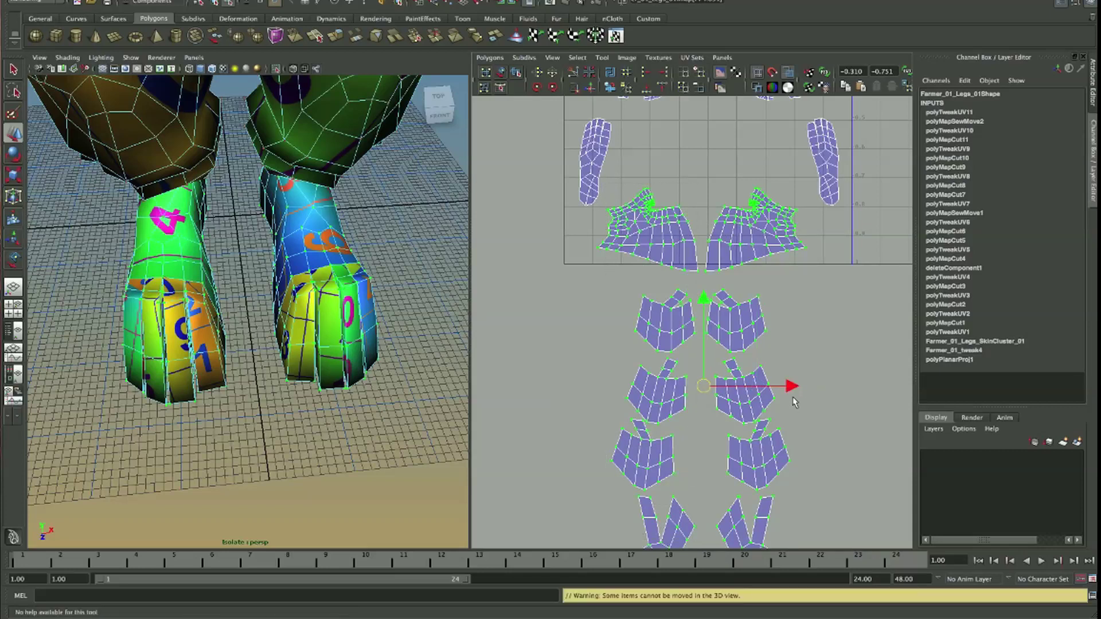
{"action": "middle_click_drag", "start_coordinate": [793, 385], "coordinate": [792, 306]}
{"action": "key", "text": "r"}
{"action": "mouse_move", "coordinate": [815, 233]}
{"action": "middle_mouse_down"}
{"action": "mouse_move", "coordinate": [780, 215]}
{"action": "mouse_move", "coordinate": [793, 215]}
{"action": "mouse_move", "coordinate": [766, 321]}
{"action": "middle_mouse_up"}
{"action": "key", "text": "w"}
{"action": "left_click", "coordinate": [799, 252]}
{"action": "left_click", "coordinate": [563, 259], "text": "shift"}
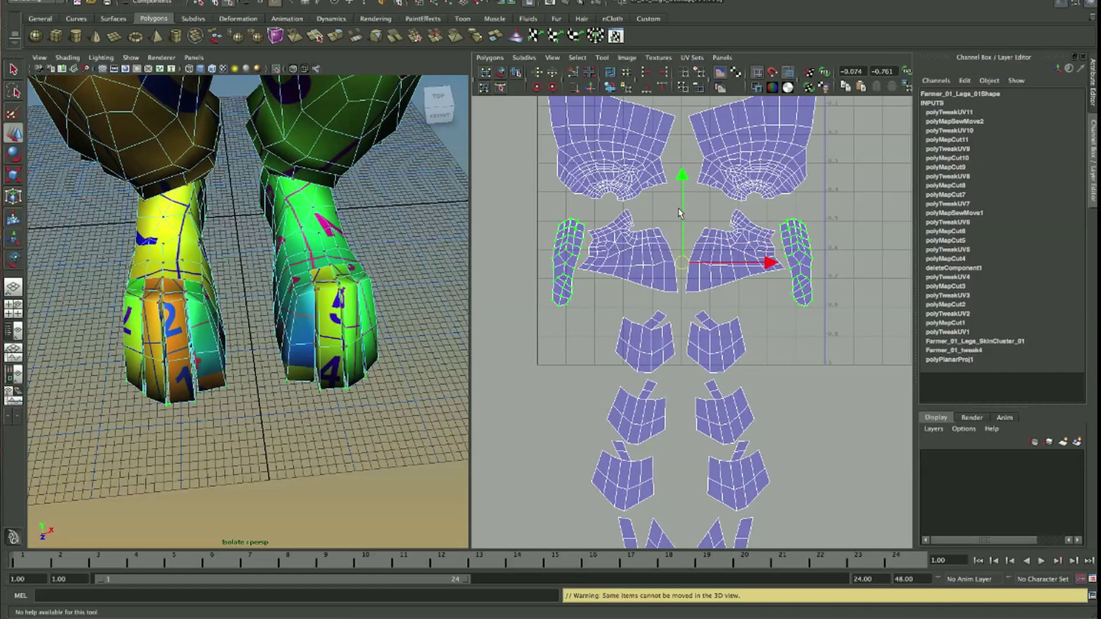
{"action": "left_click_drag", "start_coordinate": [678, 182], "coordinate": [679, 266]}
- Select all the pants UV shells and move them left of the 0–1 tile
{"action": "left_click", "coordinate": [847, 261]}
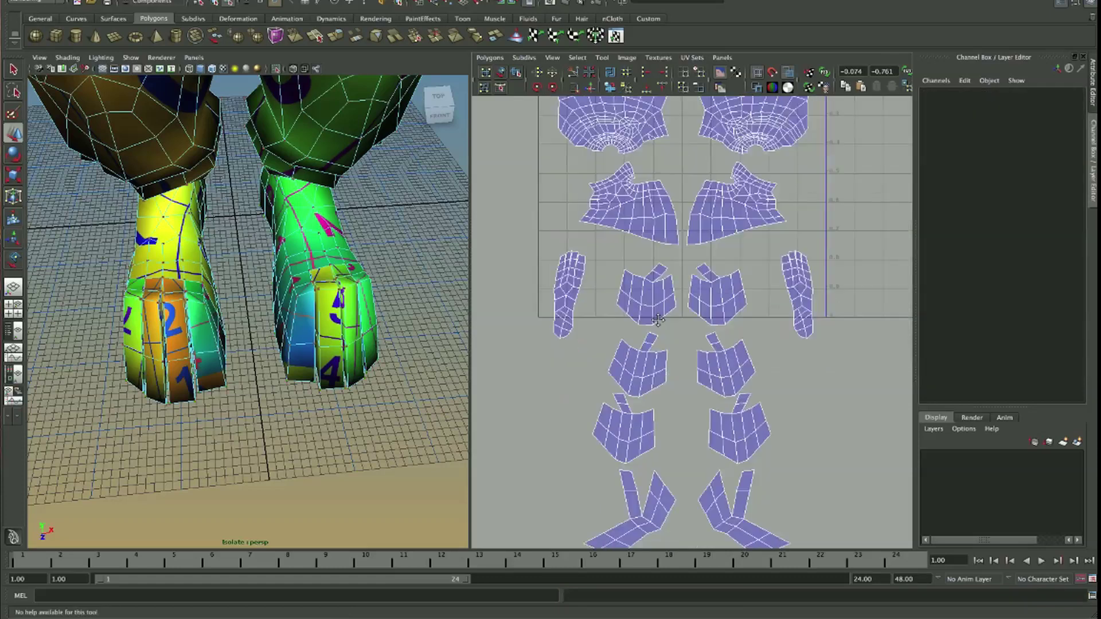
{"action": "middle_click_drag", "start_coordinate": [784, 376], "coordinate": [791, 271], "text": "alt"}
{"action": "scroll", "coordinate": [797, 241], "scroll_direction": "down", "scroll_amount": 3}
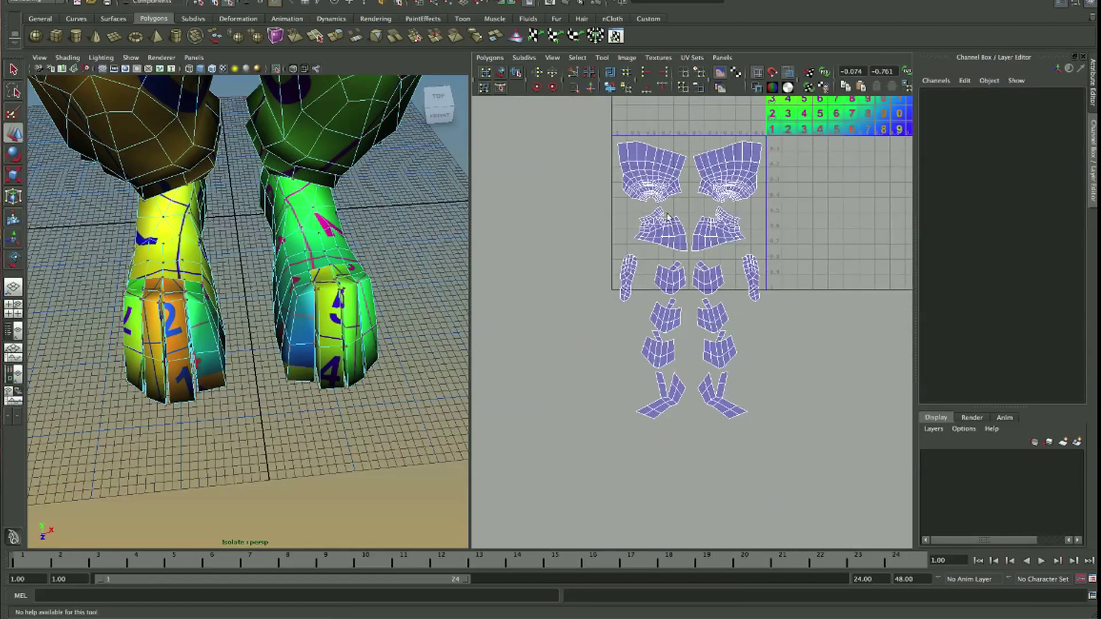
{"action": "middle_click_drag", "start_coordinate": [667, 217], "coordinate": [684, 323], "text": "alt"}
{"action": "left_click_drag", "start_coordinate": [553, 233], "coordinate": [711, 542]}
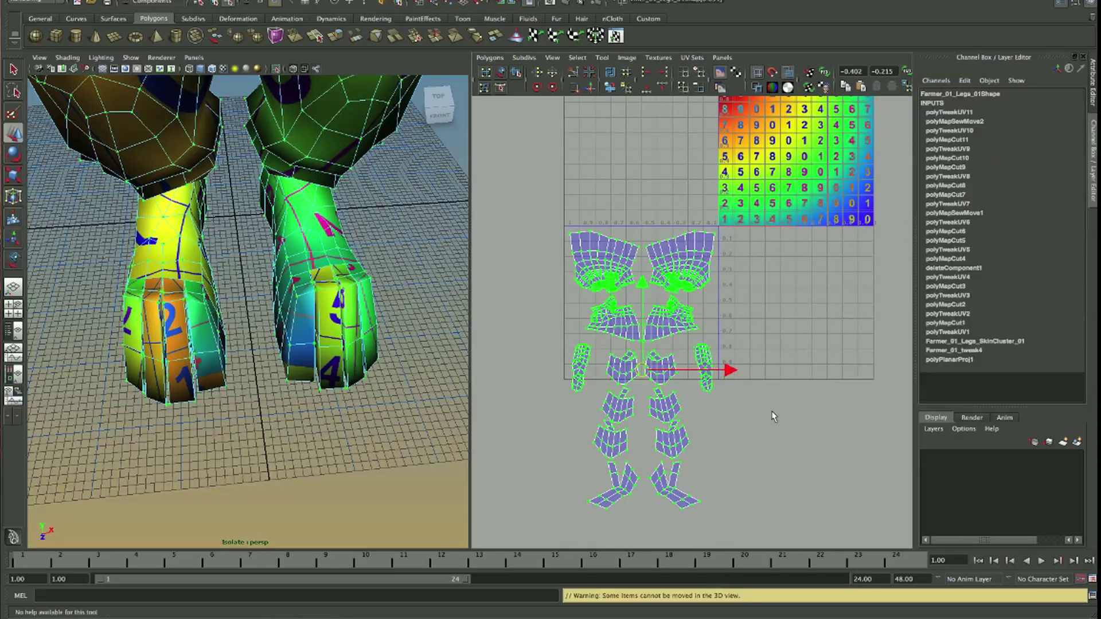
{"action": "left_click_drag", "start_coordinate": [733, 378], "coordinate": [579, 373]}
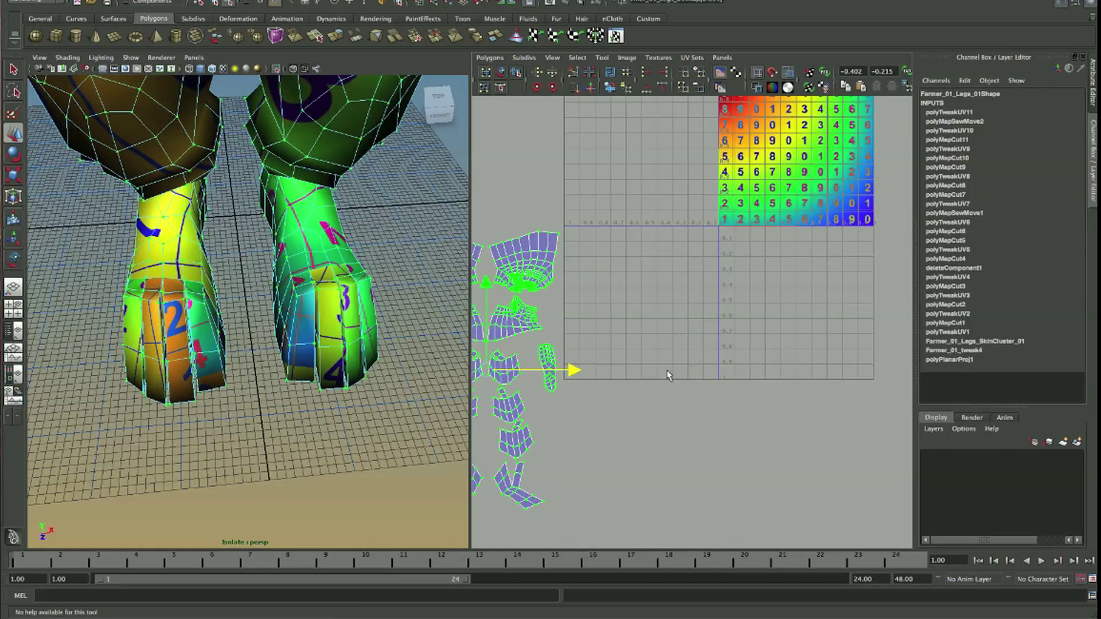
- Clear the selection and exit isolation to show the whole farmer character
{"action": "scroll", "coordinate": [666, 373], "scroll_direction": "down", "scroll_amount": 2}
{"action": "scroll", "coordinate": [396, 338], "scroll_direction": "up", "scroll_amount": 2}
{"action": "scroll", "coordinate": [395, 338], "scroll_direction": "down", "scroll_amount": 4}
{"action": "left_click_drag", "start_coordinate": [395, 338], "coordinate": [374, 321], "text": "alt"}
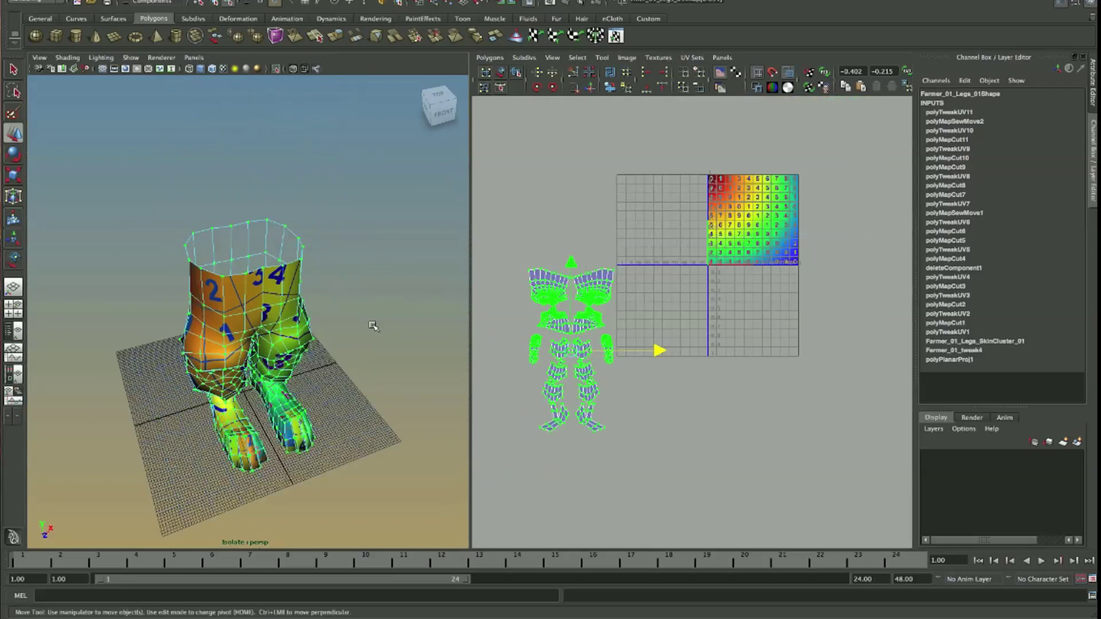
{"action": "left_click", "coordinate": [369, 330]}
{"action": "key", "text": "ctrl+1"}
{"action": "scroll", "coordinate": [401, 308], "scroll_direction": "up", "scroll_amount": 2}
- Select the farmer's head, isolate it with Ctrl+1, and zoom the UV editor onto its UVs
{"action": "scroll", "coordinate": [401, 265], "scroll_direction": "up", "scroll_amount": 2}
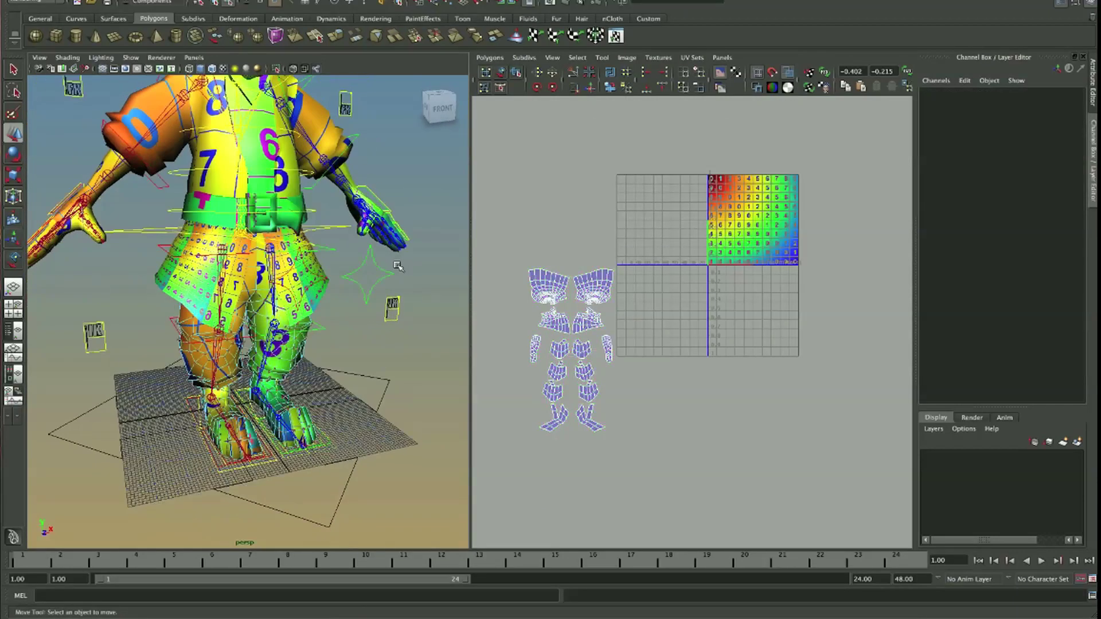
{"action": "scroll", "coordinate": [361, 394], "scroll_direction": "up", "scroll_amount": 2}
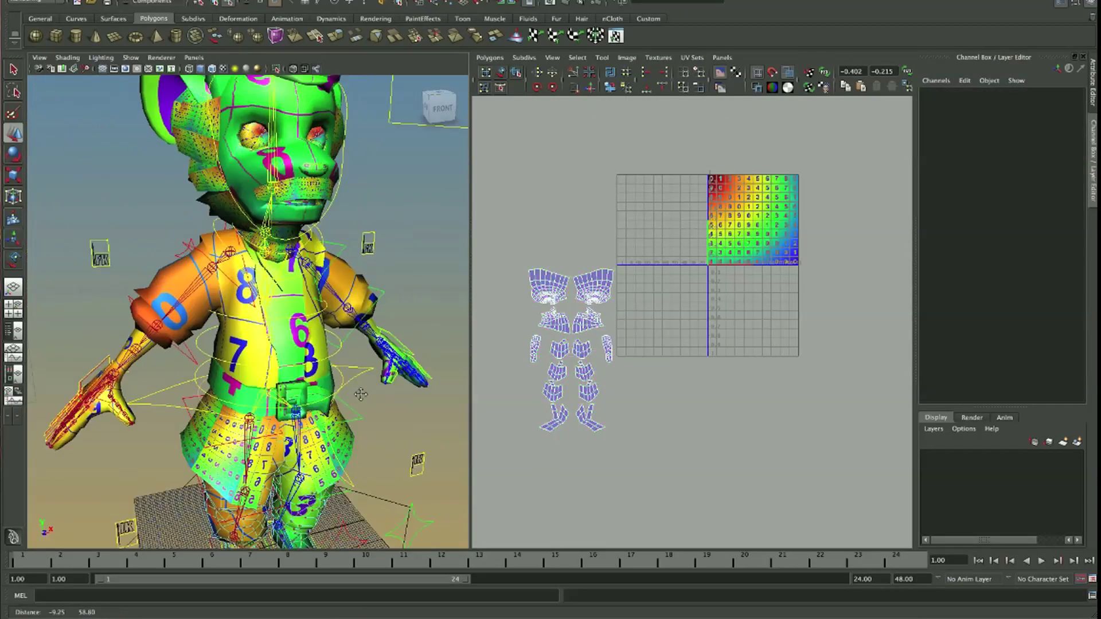
{"action": "left_click", "coordinate": [279, 169]}
{"action": "scroll", "coordinate": [292, 195], "scroll_direction": "up", "scroll_amount": 2}
{"action": "scroll", "coordinate": [310, 218], "scroll_direction": "up", "scroll_amount": 3}
{"action": "scroll", "coordinate": [321, 236], "scroll_direction": "up", "scroll_amount": 2}
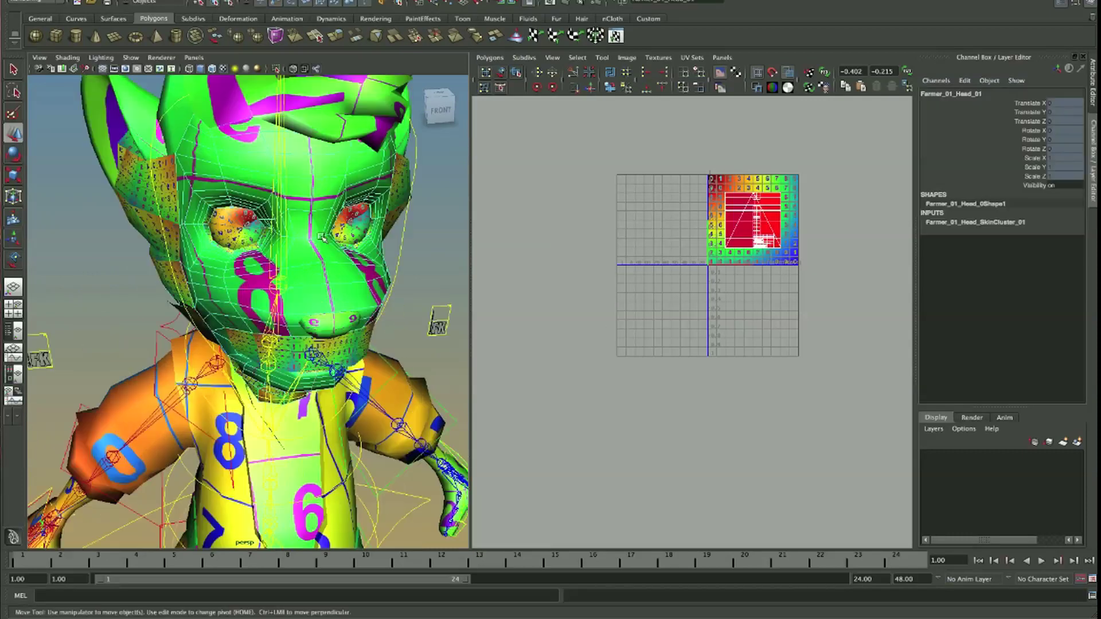
{"action": "key", "text": "ctrl+1"}
{"action": "left_click_drag", "start_coordinate": [323, 237], "coordinate": [423, 284], "text": "alt"}
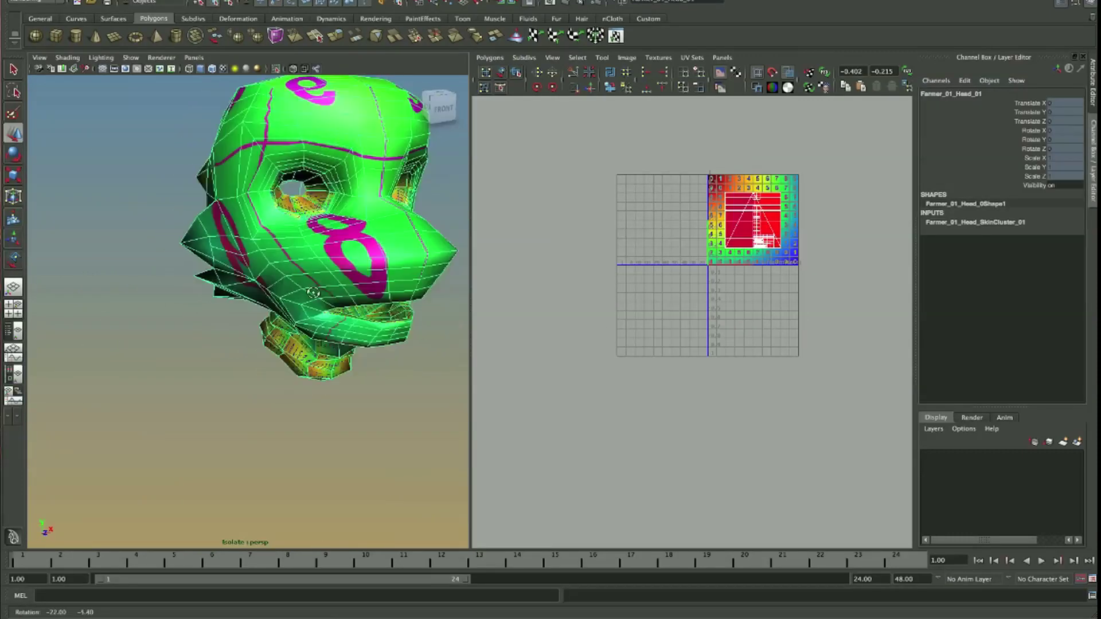
{"action": "middle_click_drag", "start_coordinate": [675, 223], "coordinate": [663, 298], "text": "alt"}
{"action": "mouse_move", "coordinate": [278, 187]}
{"action": "left_mouse_down", "text": "alt"}
{"action": "mouse_move", "coordinate": [280, 275]}
{"action": "mouse_move", "coordinate": [300, 288]}
{"action": "left_mouse_up", "text": "alt"}
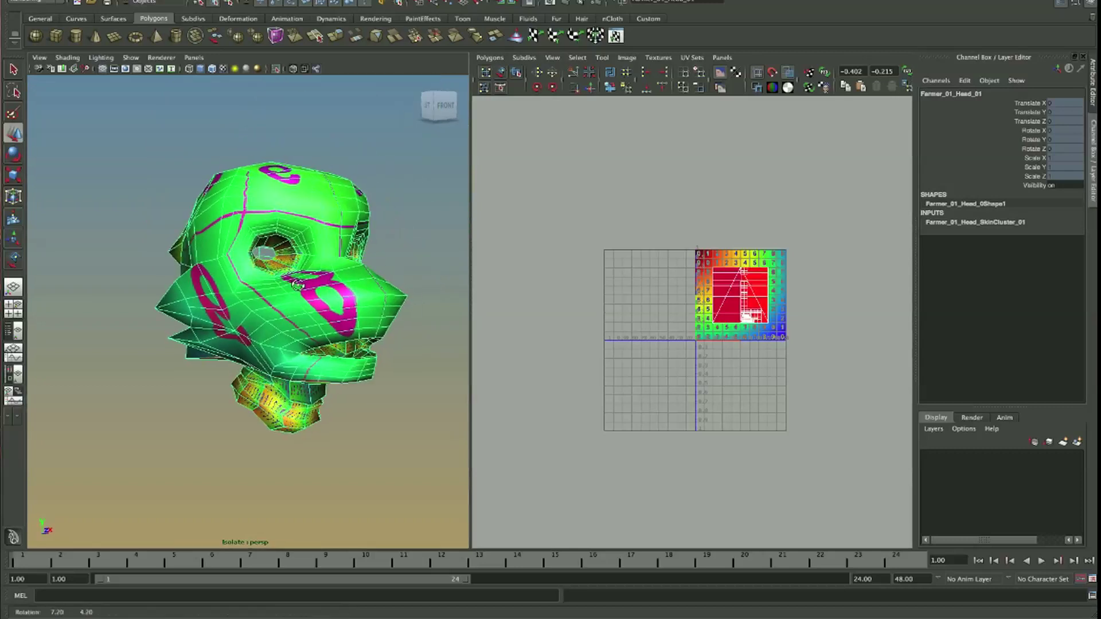
{"action": "right_click_drag", "start_coordinate": [715, 291], "coordinate": [841, 202], "text": "alt"}
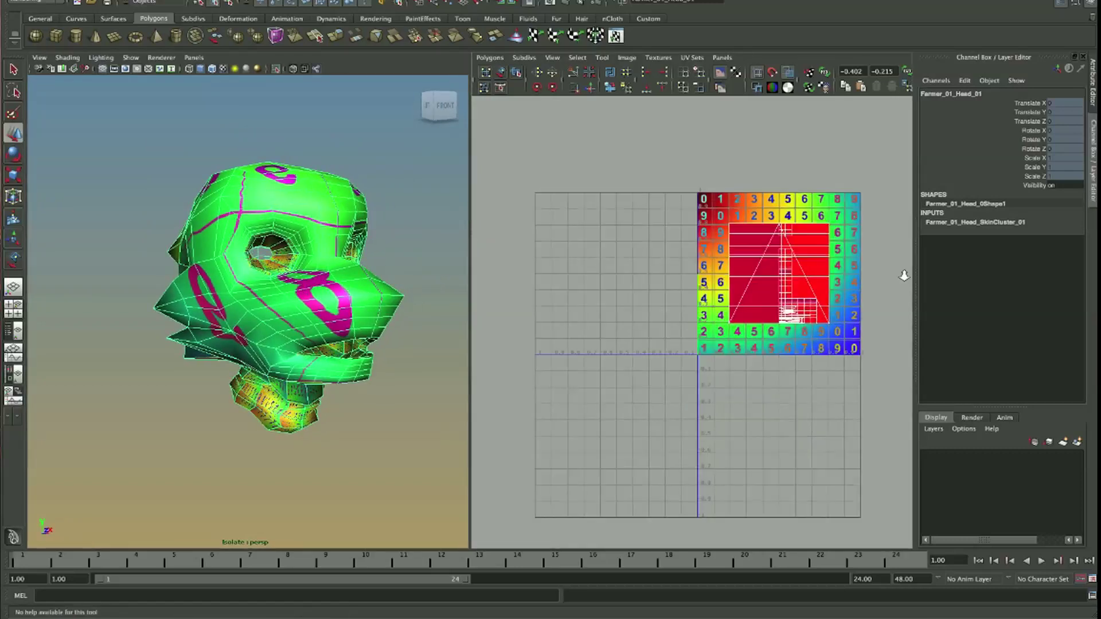
- Apply a Z-axis planar UV projection to the head via Planar Mapping options
{"action": "key", "text": "space"}
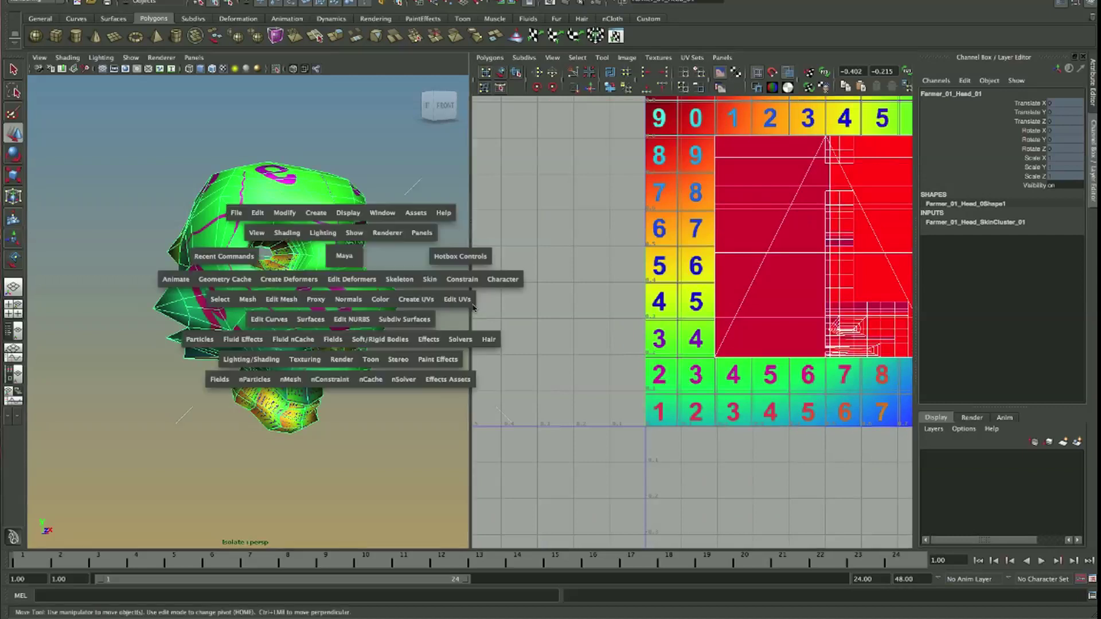
{"action": "left_click", "coordinate": [413, 299]}
{"action": "left_click", "coordinate": [528, 320]}
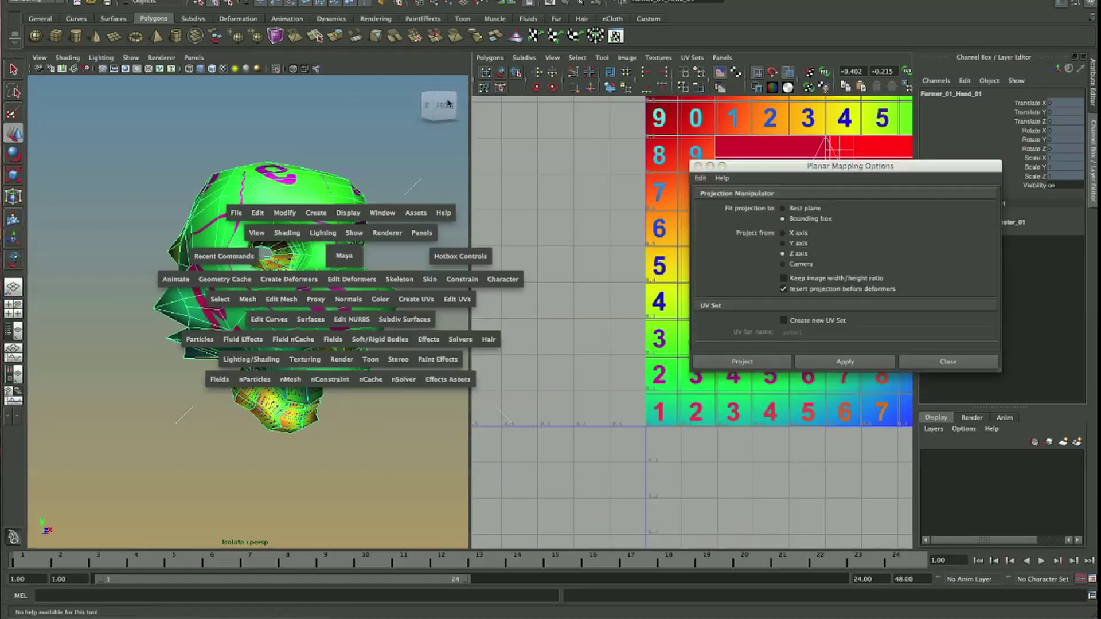
{"action": "left_click", "coordinate": [846, 363]}
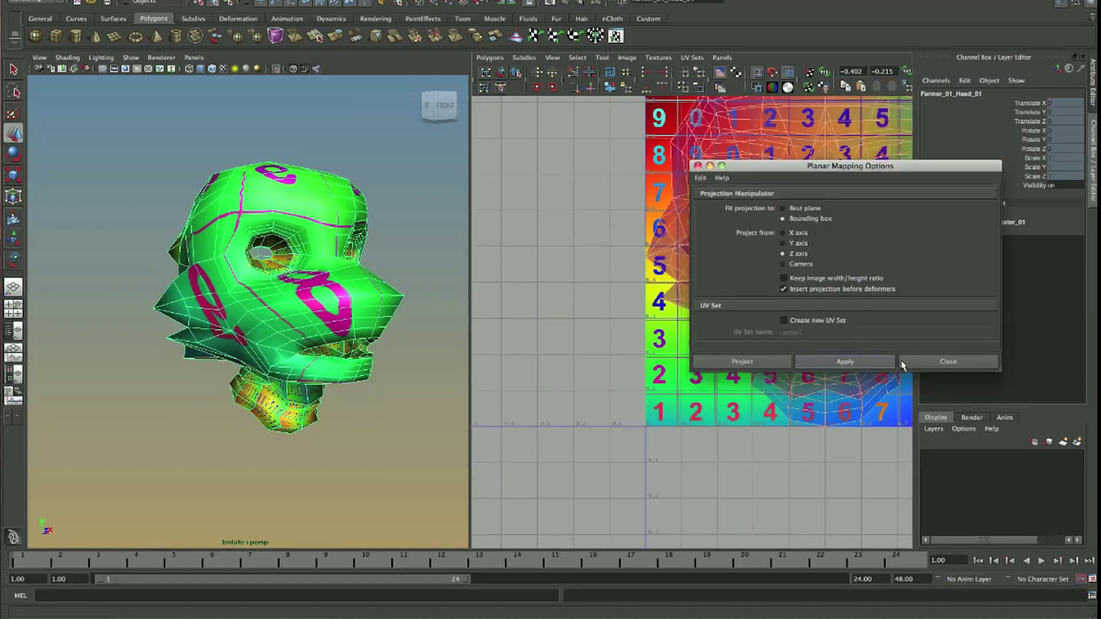
{"action": "left_click", "coordinate": [441, 107]}
- Move the head UV shell about one tile left and narrow it horizontally
{"action": "left_click_drag", "start_coordinate": [289, 286], "coordinate": [355, 288], "text": "alt"}
{"action": "key", "text": "f"}
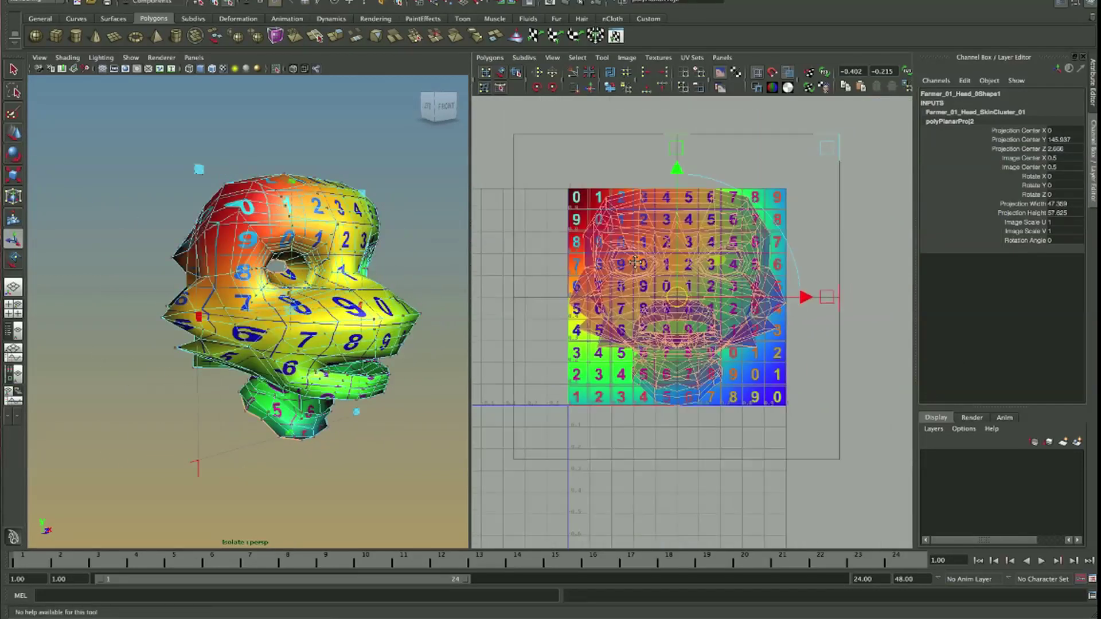
{"action": "key", "text": "w"}
{"action": "mouse_move", "coordinate": [749, 395]}
{"action": "middle_mouse_down"}
{"action": "mouse_move", "coordinate": [560, 395]}
{"action": "mouse_move", "coordinate": [792, 369]}
{"action": "mouse_move", "coordinate": [777, 389]}
{"action": "mouse_move", "coordinate": [785, 365]}
{"action": "mouse_move", "coordinate": [768, 364]}
{"action": "middle_mouse_up"}
{"action": "key", "text": "r"}
{"action": "left_click", "coordinate": [717, 447]}
- Orbit around the head to inspect the projection from front and side, reselecting it
{"action": "middle_click_drag", "start_coordinate": [671, 287], "coordinate": [710, 308], "text": "alt"}
{"action": "left_click_drag", "start_coordinate": [275, 258], "coordinate": [367, 258], "text": "alt"}
{"action": "right_click_drag", "start_coordinate": [367, 258], "coordinate": [404, 301], "text": "alt"}
{"action": "left_click", "coordinate": [409, 367]}
{"action": "mouse_move", "coordinate": [408, 367]}
{"action": "left_mouse_down", "text": "alt"}
{"action": "mouse_move", "coordinate": [206, 327]}
{"action": "mouse_move", "coordinate": [241, 287]}
{"action": "left_mouse_up", "text": "alt"}
{"action": "right_click_drag", "start_coordinate": [241, 287], "coordinate": [272, 258], "text": "alt"}
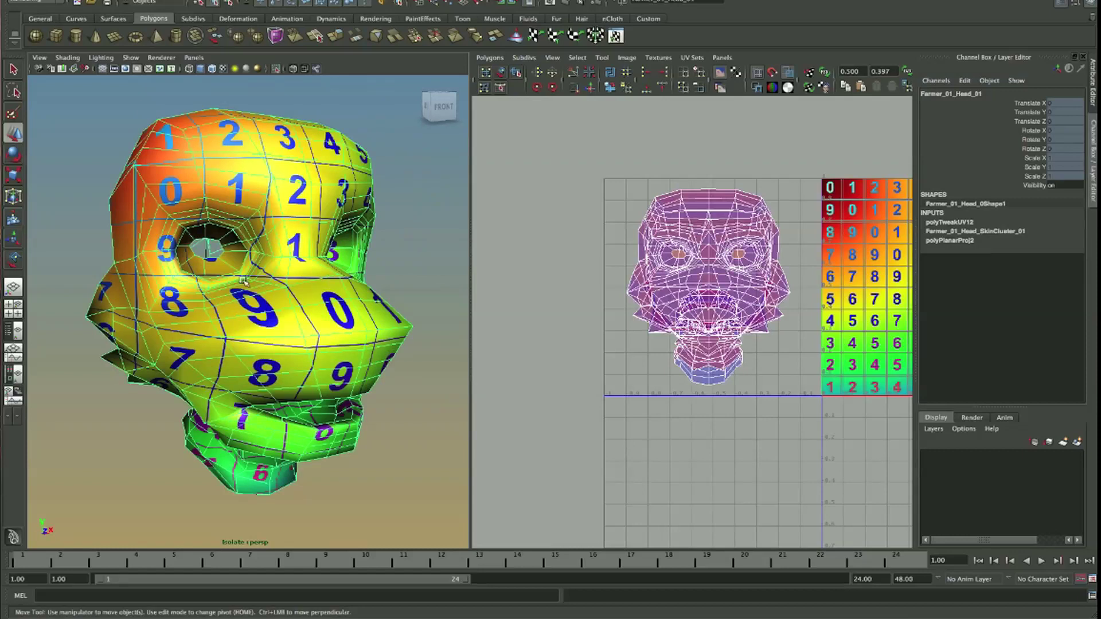
- Switch the head to untextured smooth shading (4 then 5) and view it straight from the front
{"action": "left_click_drag", "start_coordinate": [243, 281], "coordinate": [213, 244], "text": "alt"}
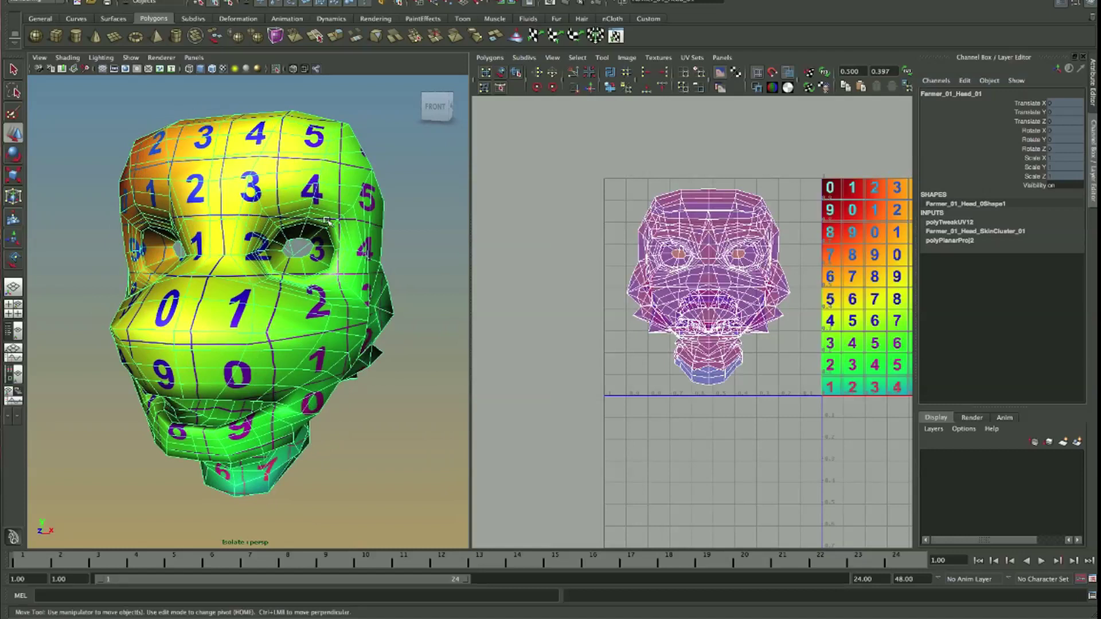
{"action": "left_click_drag", "start_coordinate": [327, 220], "coordinate": [351, 281], "text": "alt"}
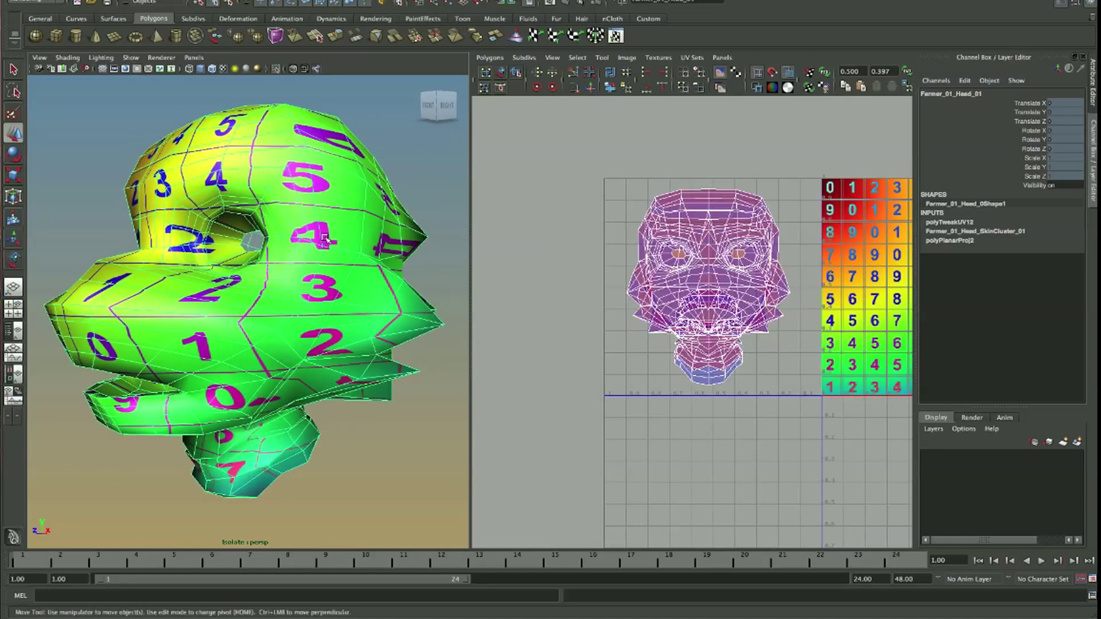
{"action": "key", "text": "4"}
{"action": "key", "text": "5"}
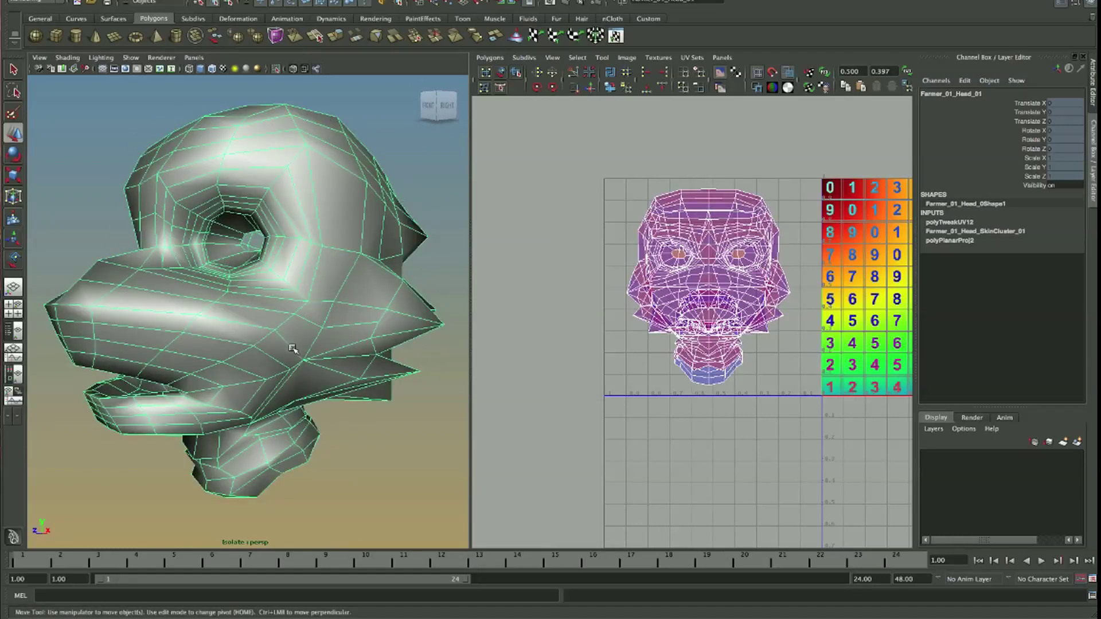
{"action": "left_click_drag", "start_coordinate": [292, 349], "coordinate": [285, 324], "text": "alt"}
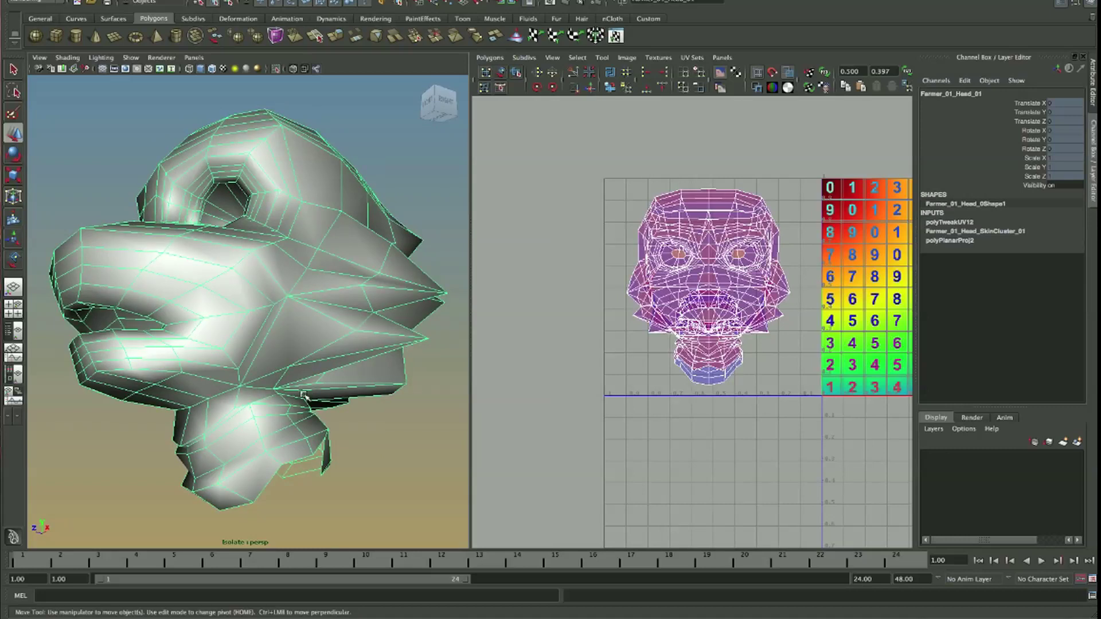
{"action": "left_click_drag", "start_coordinate": [198, 356], "coordinate": [249, 139], "text": "alt"}
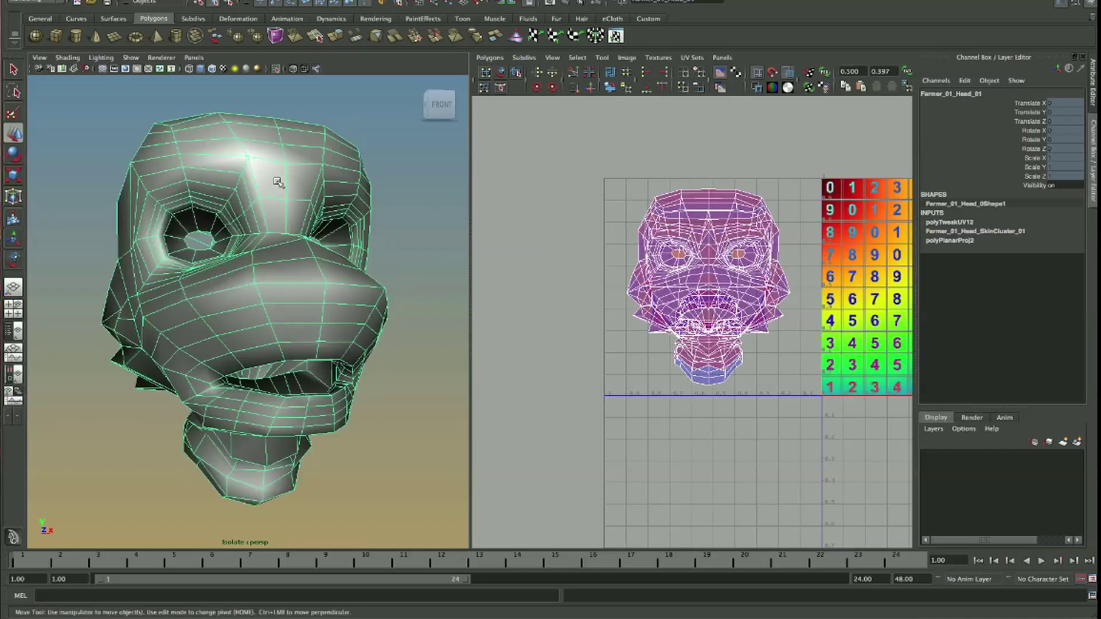
{"action": "left_click_drag", "start_coordinate": [278, 183], "coordinate": [269, 215], "text": "alt"}
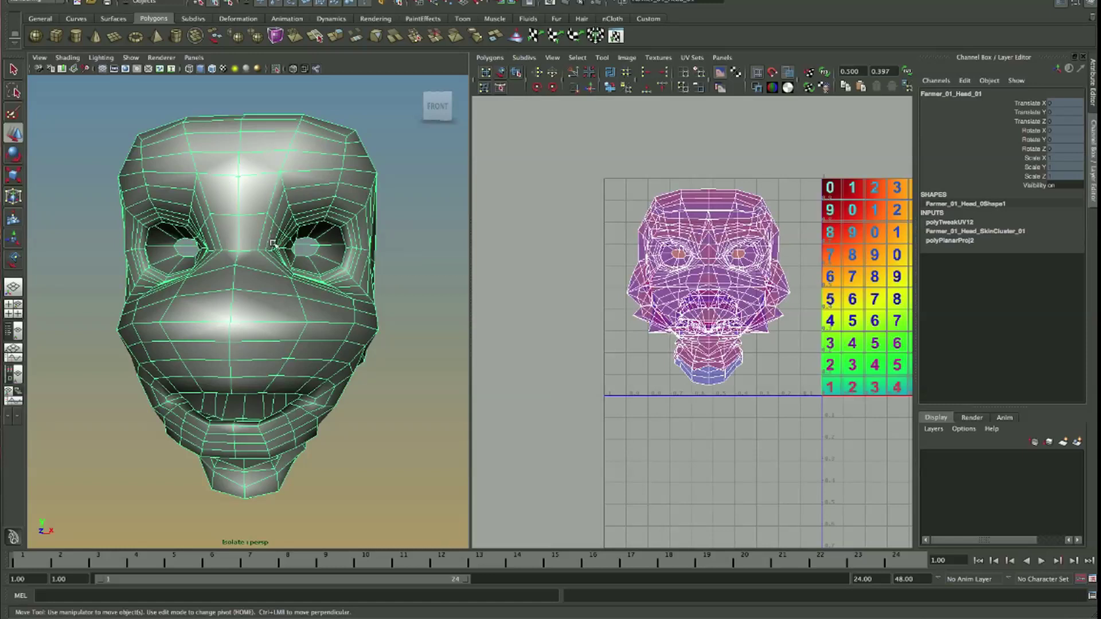
- Switch the head to Edge mode and select a seam edge on top of the head
{"action": "left_click_drag", "start_coordinate": [273, 243], "coordinate": [201, 201], "text": "alt"}
{"action": "right_click", "coordinate": [202, 156]}
{"action": "mouse_move", "coordinate": [211, 138]}
{"action": "left_mouse_down", "text": "alt"}
{"action": "mouse_move", "coordinate": [257, 183]}
{"action": "mouse_move", "coordinate": [189, 191]}
{"action": "left_mouse_up", "text": "alt"}
{"action": "left_click", "coordinate": [251, 197]}
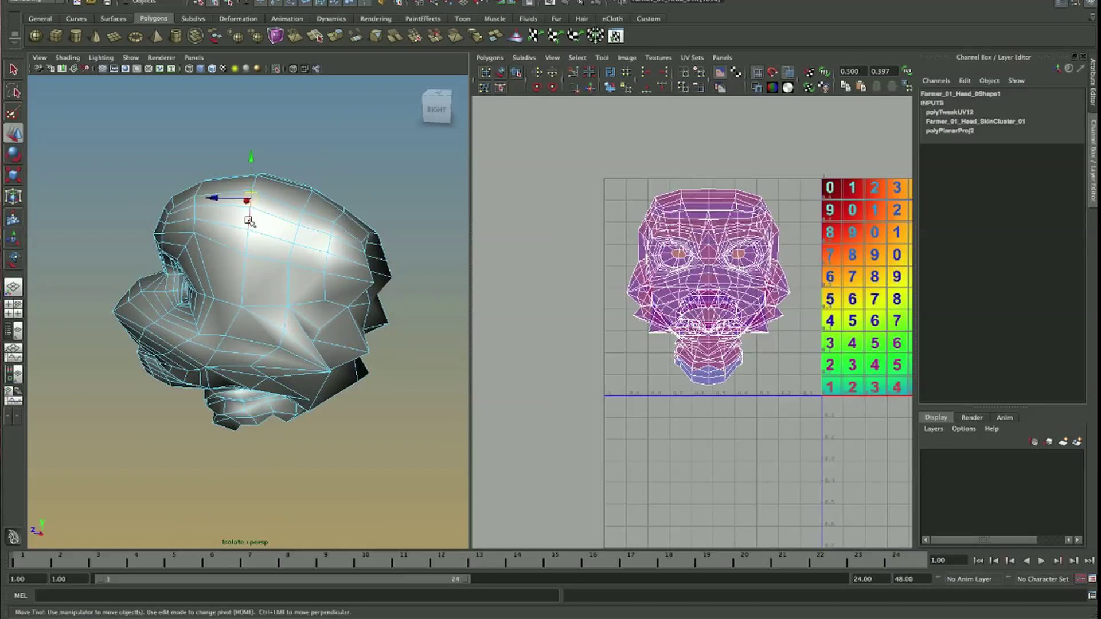
- Orbit and zoom around the back of the mouse head to inspect the seam
{"action": "left_click_drag", "start_coordinate": [248, 221], "coordinate": [79, 202], "text": "alt"}
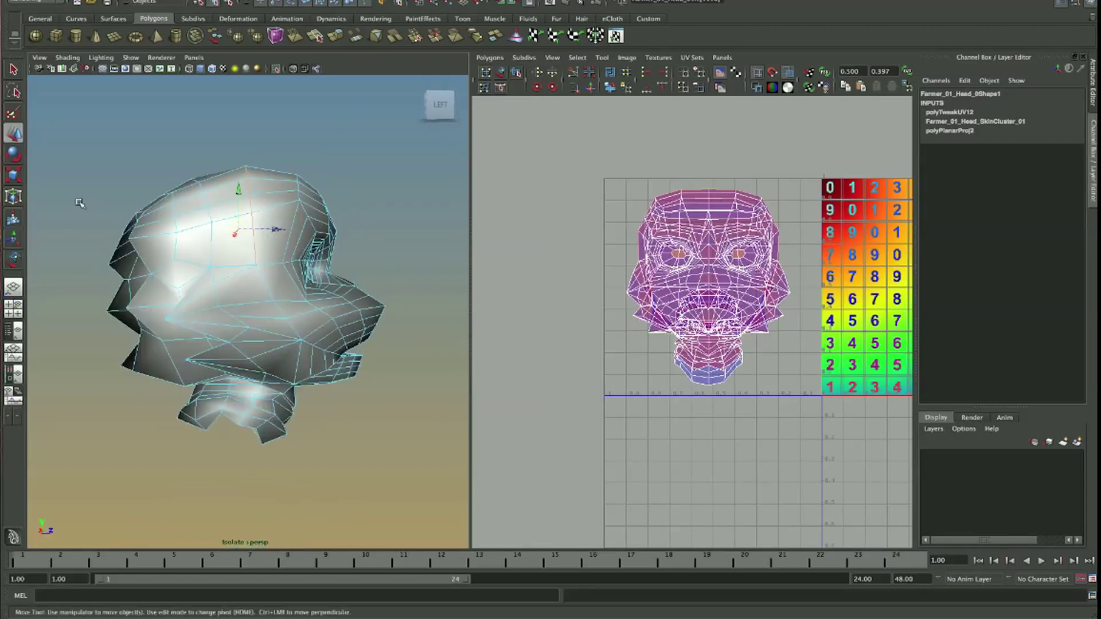
{"action": "left_click_drag", "start_coordinate": [267, 286], "coordinate": [231, 289], "text": "alt"}
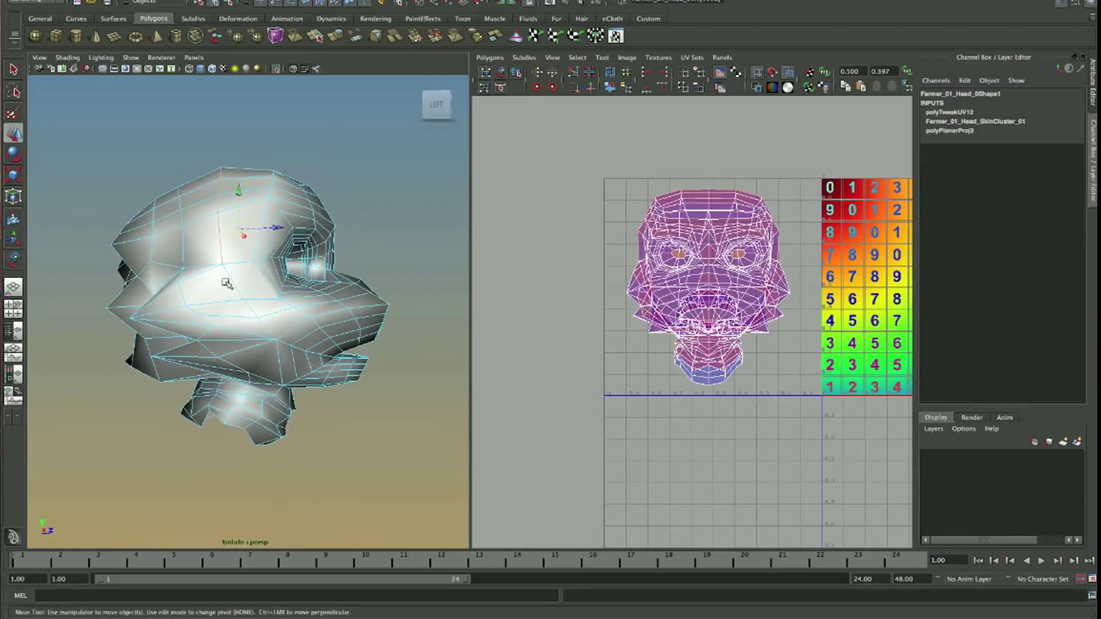
{"action": "mouse_move", "coordinate": [273, 382]}
{"action": "left_mouse_down", "text": "alt"}
{"action": "mouse_move", "coordinate": [248, 298]}
{"action": "mouse_move", "coordinate": [377, 366]}
{"action": "left_mouse_up", "text": "alt"}
{"action": "scroll", "coordinate": [316, 331], "scroll_direction": "up", "scroll_amount": 5}
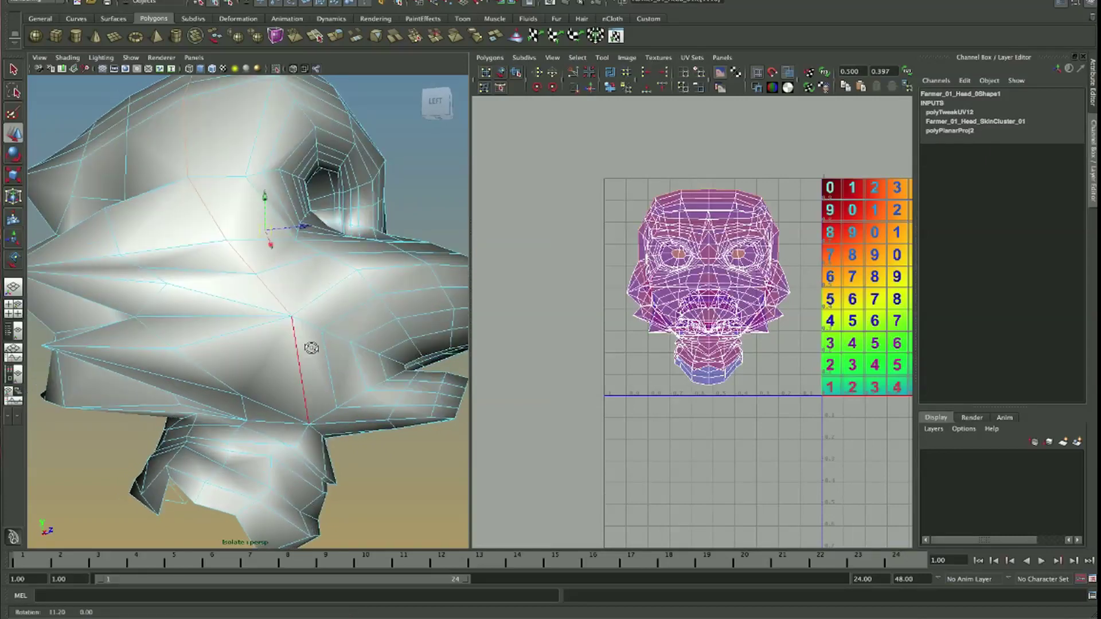
{"action": "right_click_drag", "start_coordinate": [378, 366], "coordinate": [357, 366], "text": "alt"}
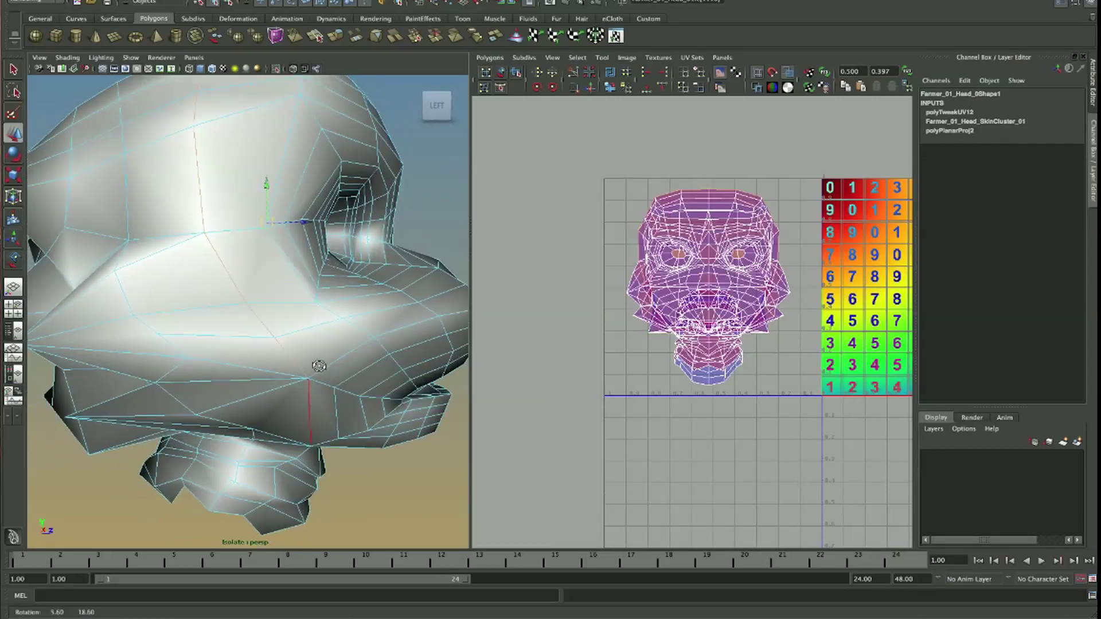
{"action": "mouse_move", "coordinate": [357, 366]}
{"action": "left_mouse_down", "text": "alt"}
{"action": "mouse_move", "coordinate": [273, 232]}
{"action": "mouse_move", "coordinate": [307, 281]}
{"action": "mouse_move", "coordinate": [184, 287]}
{"action": "mouse_move", "coordinate": [298, 287]}
{"action": "left_mouse_up", "text": "alt"}
{"action": "scroll", "coordinate": [313, 353], "scroll_direction": "down", "scroll_amount": 3}
{"action": "mouse_move", "coordinate": [298, 287]}
{"action": "right_mouse_down", "text": "alt"}
{"action": "mouse_move", "coordinate": [372, 261]}
{"action": "mouse_move", "coordinate": [335, 233]}
{"action": "right_mouse_up", "text": "alt"}
{"action": "left_click_drag", "start_coordinate": [335, 233], "coordinate": [359, 252], "text": "alt"}
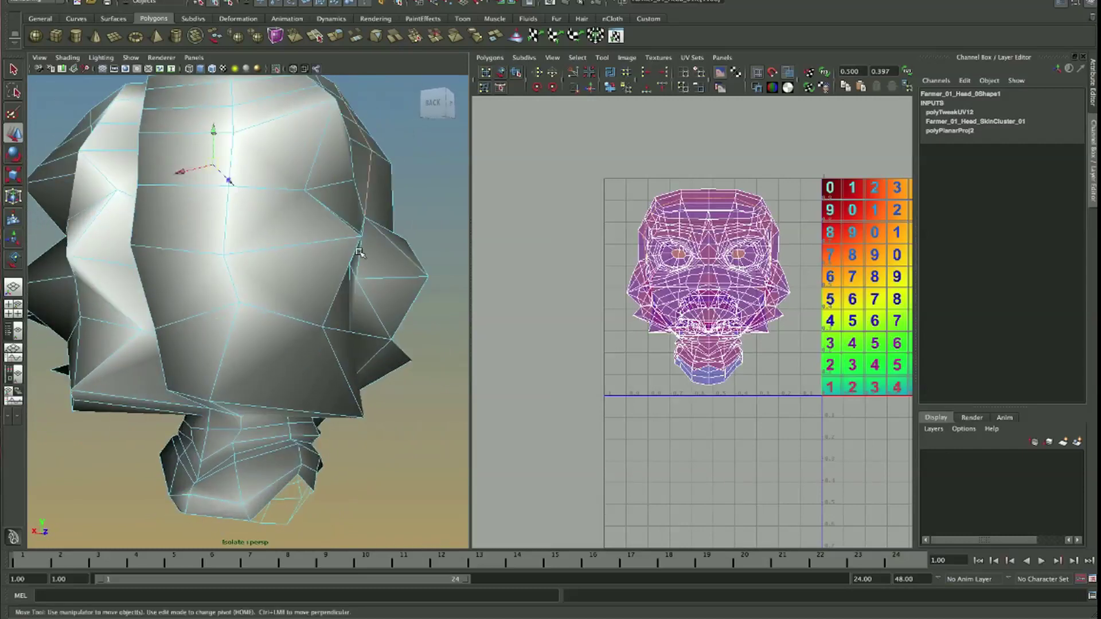
{"action": "mouse_move", "coordinate": [376, 295]}
{"action": "left_mouse_down", "text": "alt"}
{"action": "mouse_move", "coordinate": [367, 400]}
{"action": "mouse_move", "coordinate": [334, 400]}
{"action": "left_mouse_up", "text": "alt"}
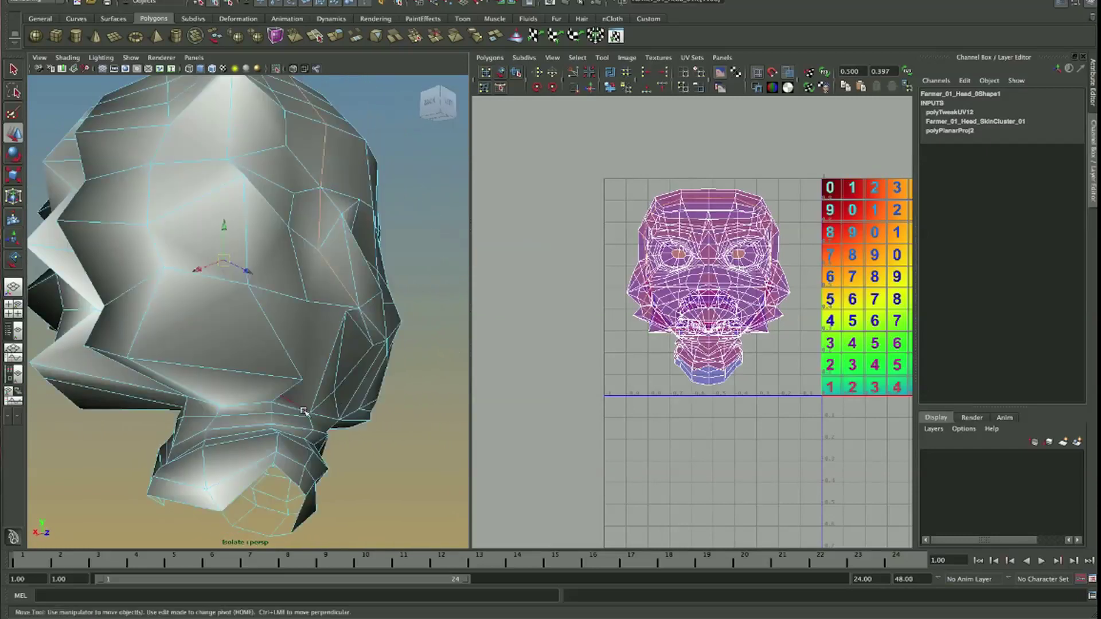
{"action": "left_click_drag", "start_coordinate": [294, 411], "coordinate": [245, 403], "text": "alt"}
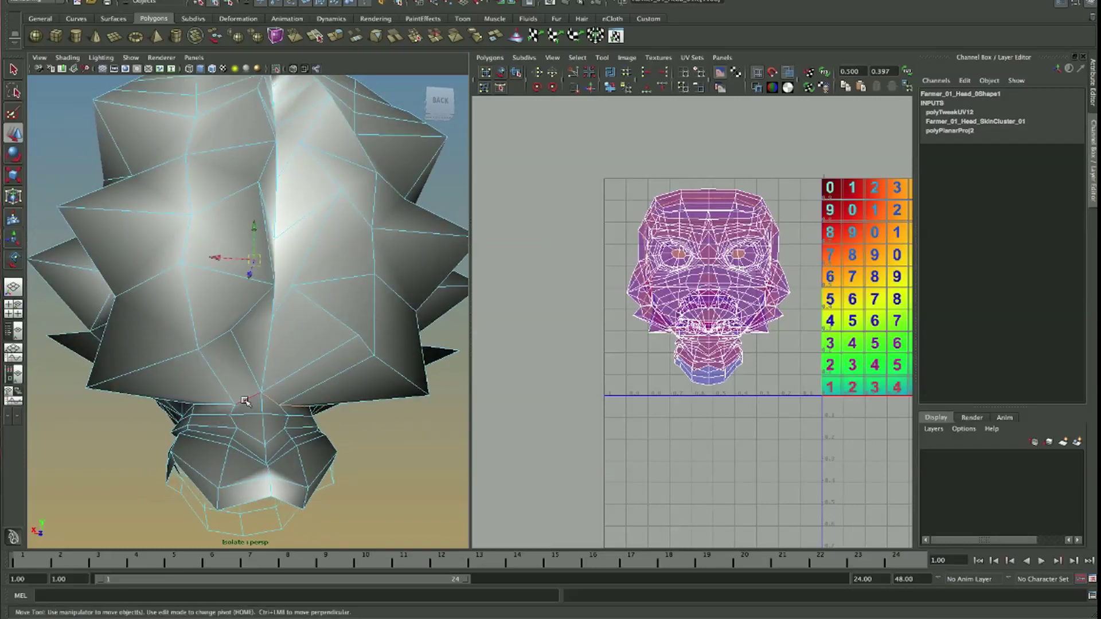
{"action": "left_click_drag", "start_coordinate": [319, 393], "coordinate": [279, 406], "text": "alt"}
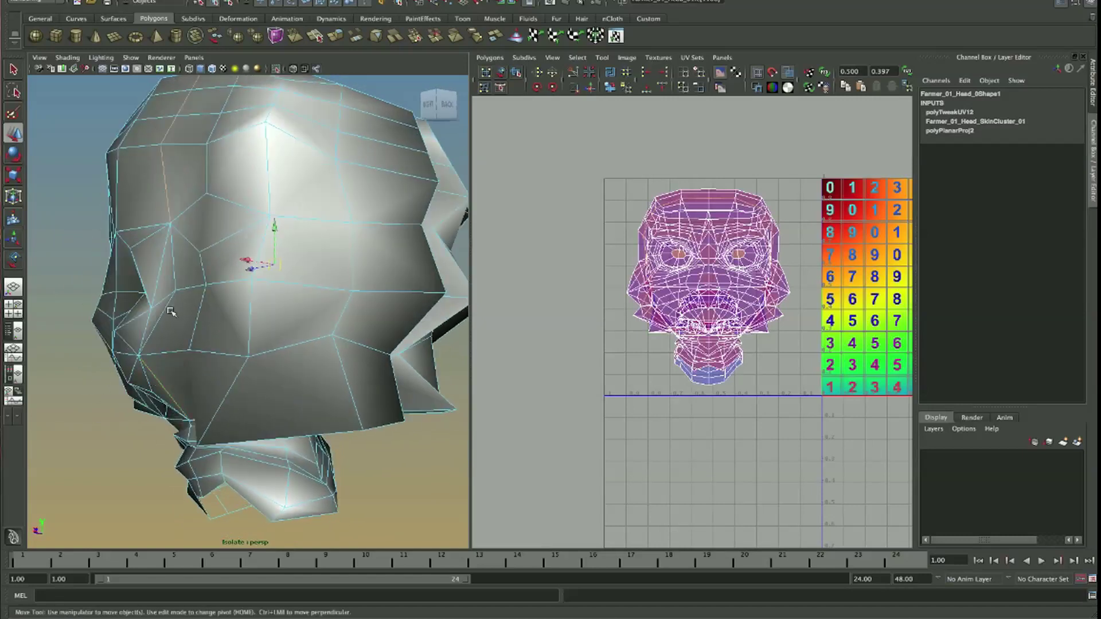
{"action": "mouse_move", "coordinate": [175, 263]}
{"action": "left_mouse_down", "text": "alt"}
{"action": "mouse_move", "coordinate": [195, 275]}
{"action": "mouse_move", "coordinate": [235, 350]}
{"action": "left_mouse_up", "text": "alt"}
{"action": "scroll", "coordinate": [195, 275], "scroll_direction": "down", "scroll_amount": 5}
{"action": "scroll", "coordinate": [235, 350], "scroll_direction": "up", "scroll_amount": 5}
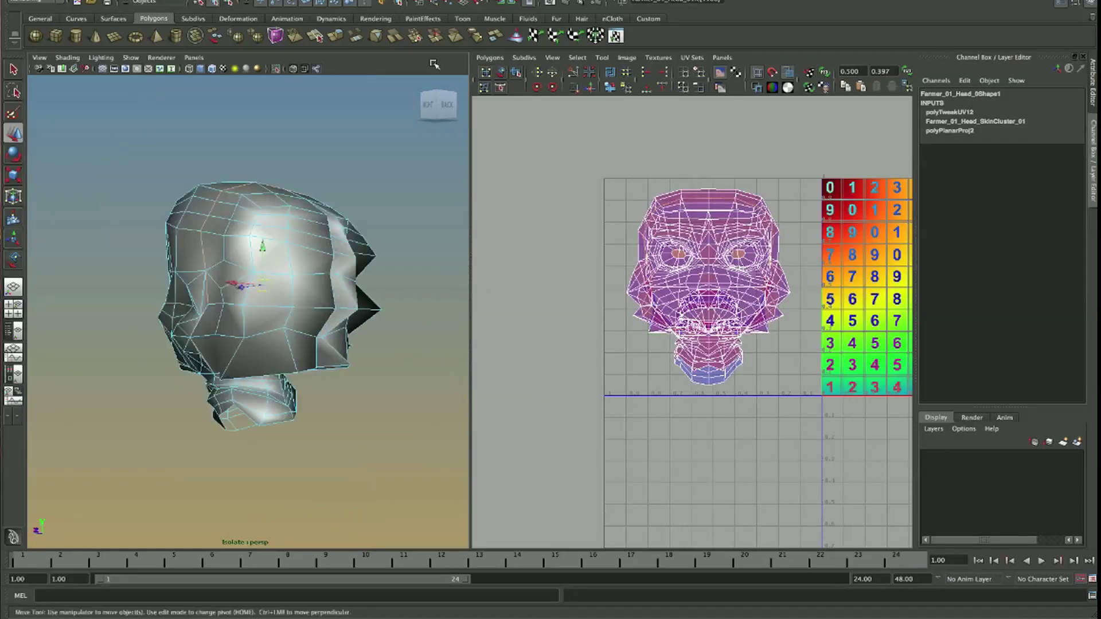
- Cut UVs along the back-of-head seam and slide that shell left of the face
{"action": "left_click", "coordinate": [575, 73]}
{"action": "right_click_drag", "start_coordinate": [318, 269], "coordinate": [290, 252]}
{"action": "mouse_move", "coordinate": [290, 253]}
{"action": "left_mouse_down", "text": "alt"}
{"action": "mouse_move", "coordinate": [343, 291]}
{"action": "mouse_move", "coordinate": [407, 298]}
{"action": "left_mouse_up", "text": "alt"}
{"action": "key", "text": "w"}
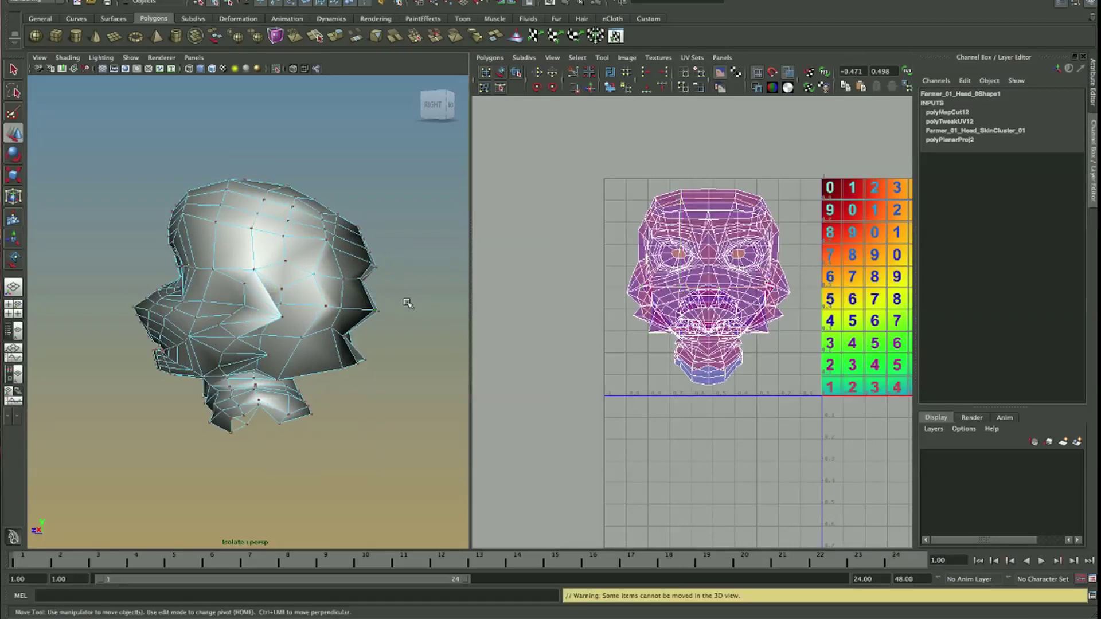
{"action": "left_click", "coordinate": [365, 317]}
{"action": "middle_click_drag", "start_coordinate": [676, 341], "coordinate": [609, 369]}
{"action": "mouse_move", "coordinate": [545, 381]}
{"action": "middle_mouse_down", "text": "alt"}
{"action": "mouse_move", "coordinate": [642, 356]}
{"action": "mouse_move", "coordinate": [621, 341]}
{"action": "middle_mouse_up", "text": "alt"}
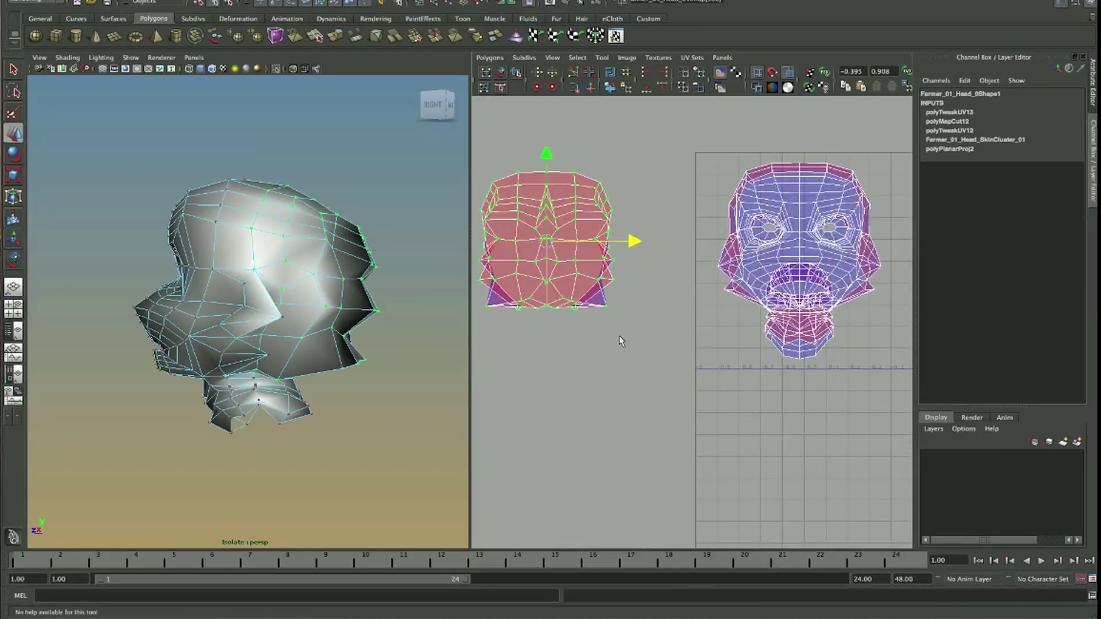
- Select an edge inside the mouth and check the Nardeen Family.jpg reference image
{"action": "left_click", "coordinate": [368, 418]}
{"action": "mouse_move", "coordinate": [368, 418]}
{"action": "left_mouse_down", "text": "alt"}
{"action": "mouse_move", "coordinate": [260, 289]}
{"action": "mouse_move", "coordinate": [321, 338]}
{"action": "left_mouse_up", "text": "alt"}
{"action": "middle_click_drag", "start_coordinate": [775, 303], "coordinate": [713, 366], "text": "alt"}
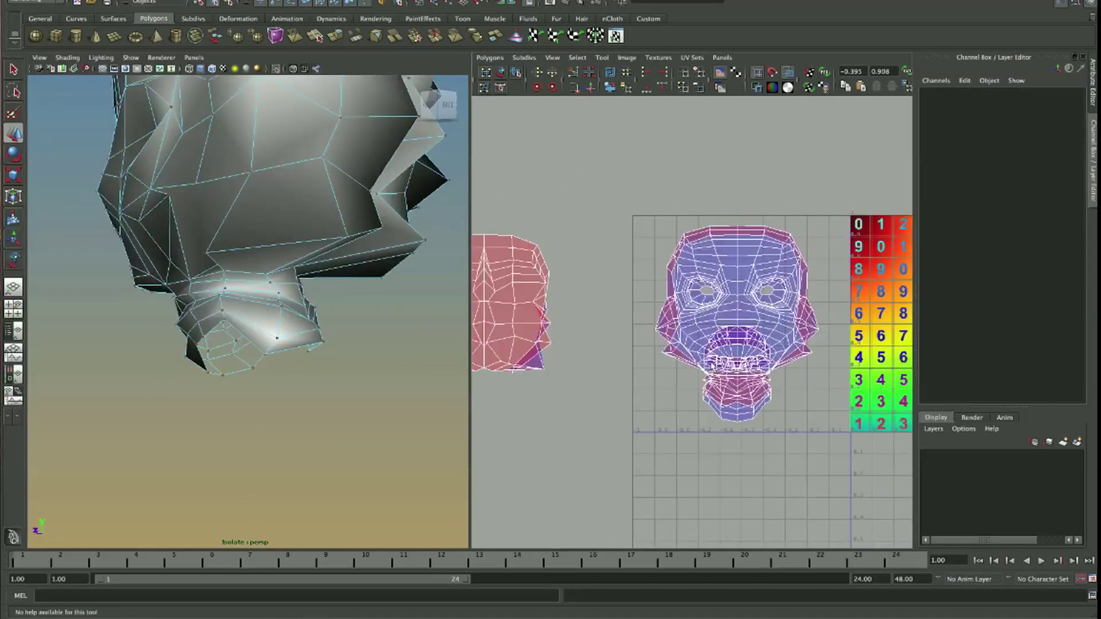
{"action": "mouse_move", "coordinate": [395, 321]}
{"action": "left_mouse_down", "text": "alt"}
{"action": "mouse_move", "coordinate": [413, 308]}
{"action": "mouse_move", "coordinate": [404, 344]}
{"action": "mouse_move", "coordinate": [196, 263]}
{"action": "mouse_move", "coordinate": [275, 371]}
{"action": "mouse_move", "coordinate": [254, 310]}
{"action": "mouse_move", "coordinate": [166, 286]}
{"action": "left_mouse_up", "text": "alt"}
{"action": "scroll", "coordinate": [405, 374], "scroll_direction": "up", "scroll_amount": 5}
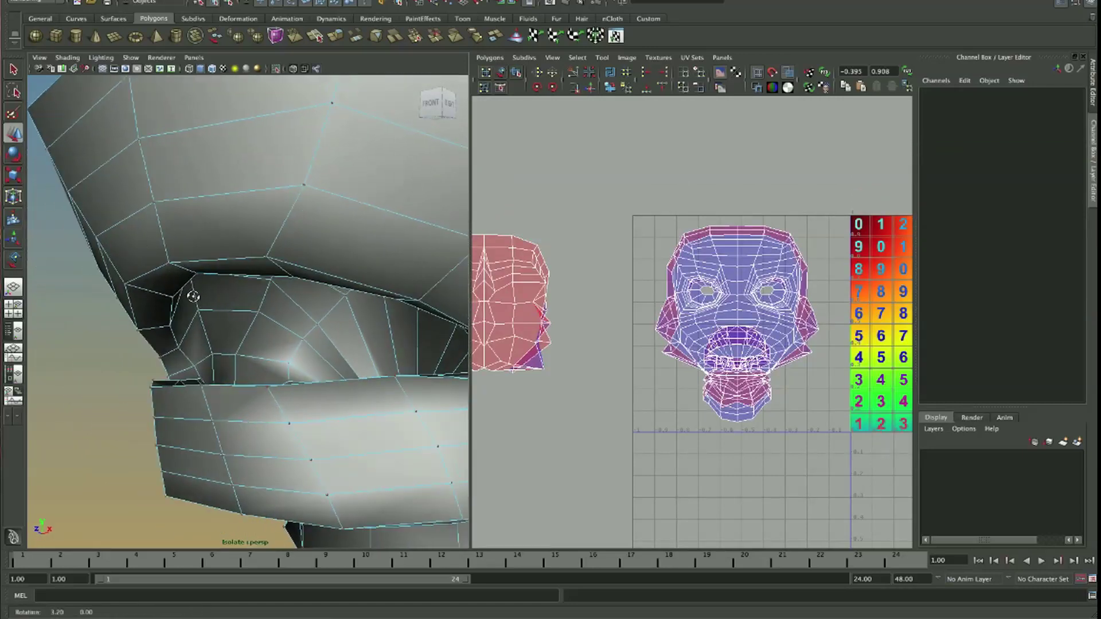
{"action": "right_click_drag", "start_coordinate": [167, 286], "coordinate": [162, 276]}
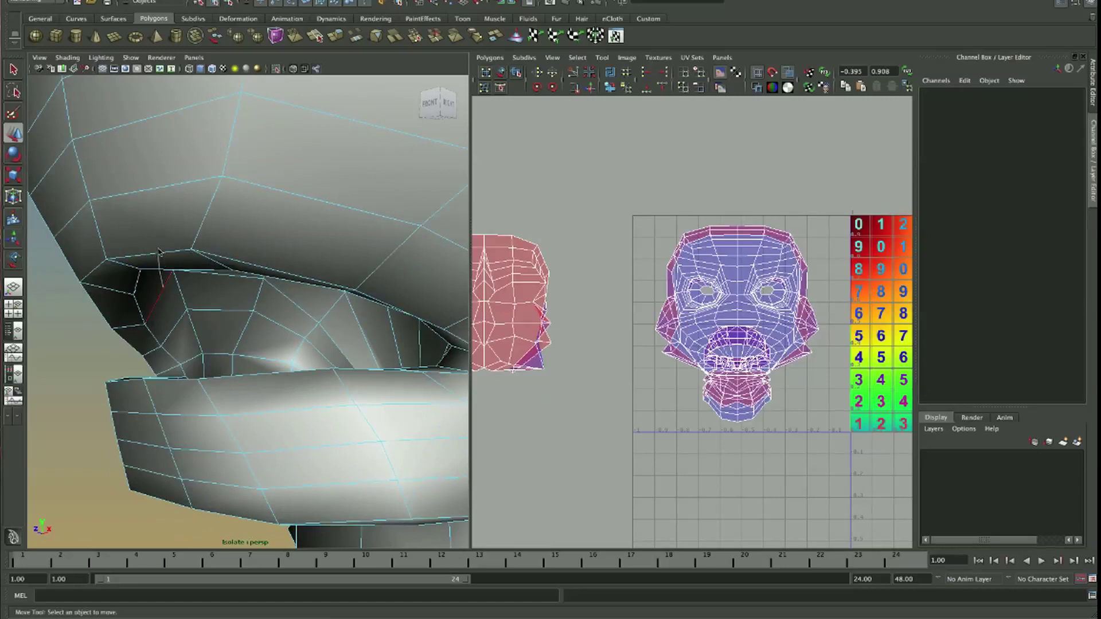
{"action": "left_click", "coordinate": [136, 283]}
{"action": "left_click_drag", "start_coordinate": [136, 283], "coordinate": [154, 394], "text": "alt"}
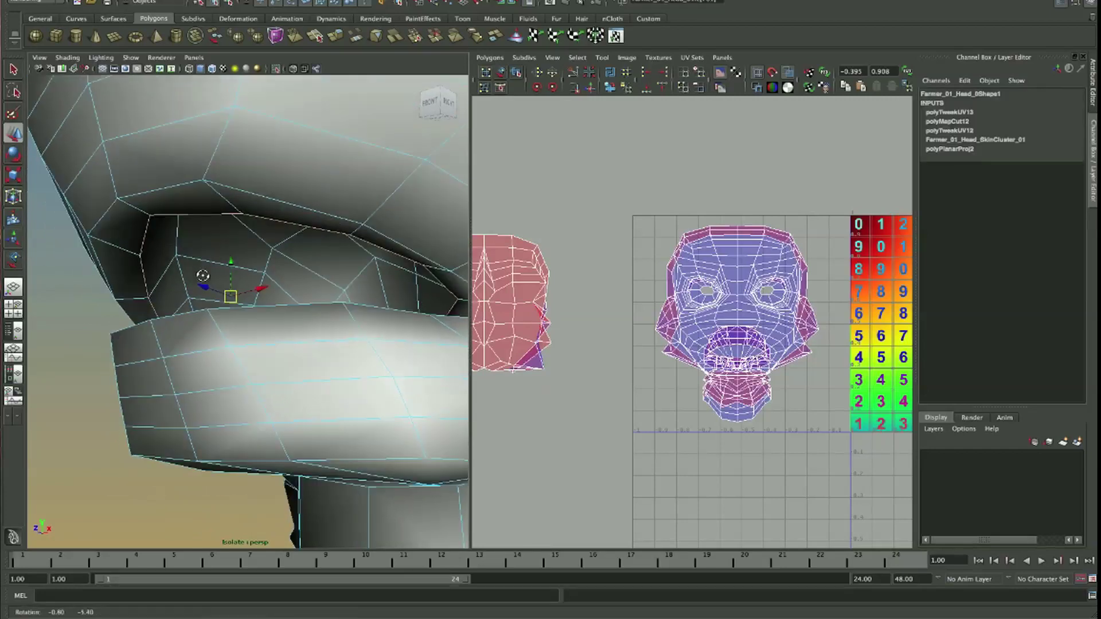
{"action": "left_click_drag", "start_coordinate": [178, 455], "coordinate": [168, 330], "text": "alt"}
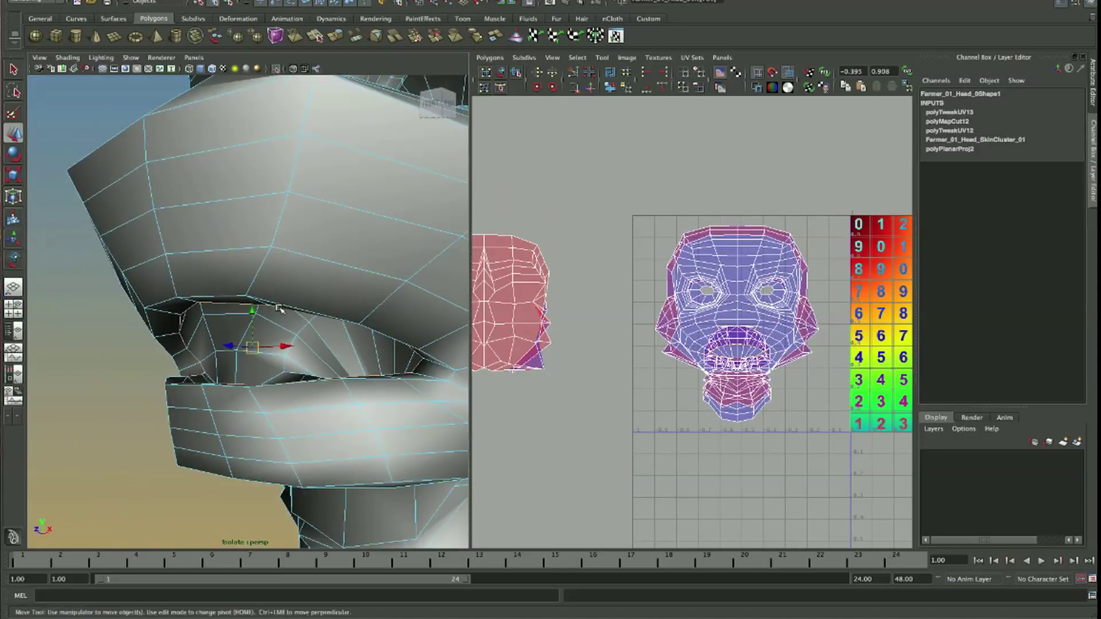
{"action": "key", "text": "super+Tab"}
{"action": "key", "text": "super+Tab"}
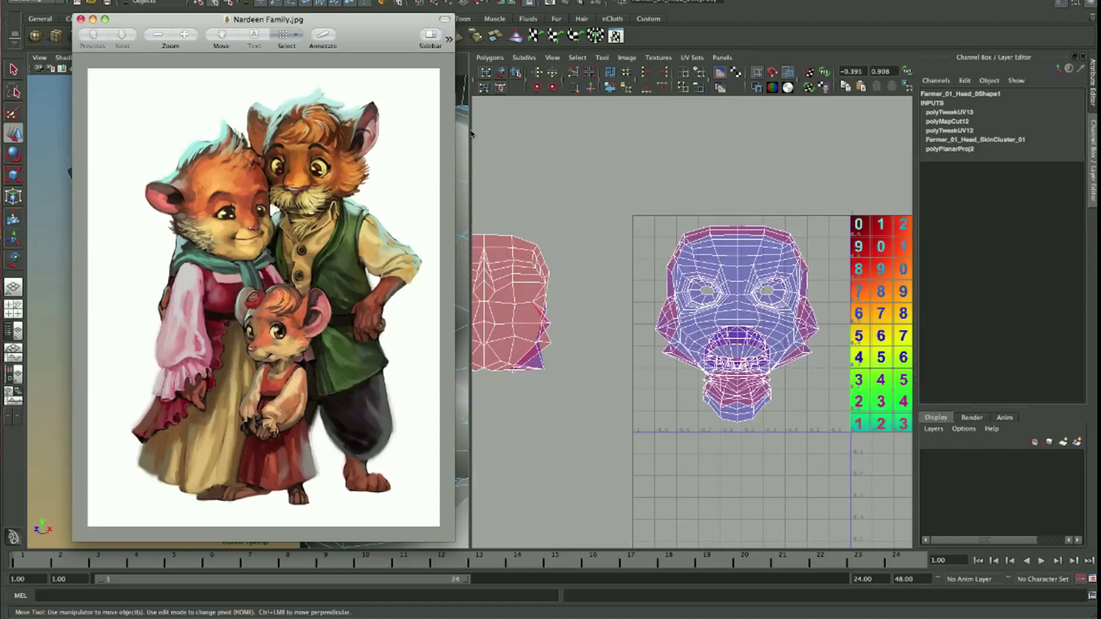
{"action": "key", "text": "super+Tab"}
- Cut the mouth UVs free, grow to the mouth shell and move it left
{"action": "mouse_move", "coordinate": [241, 298]}
{"action": "left_mouse_down", "text": "alt"}
{"action": "mouse_move", "coordinate": [189, 322]}
{"action": "mouse_move", "coordinate": [264, 320]}
{"action": "mouse_move", "coordinate": [239, 323]}
{"action": "left_mouse_up", "text": "alt"}
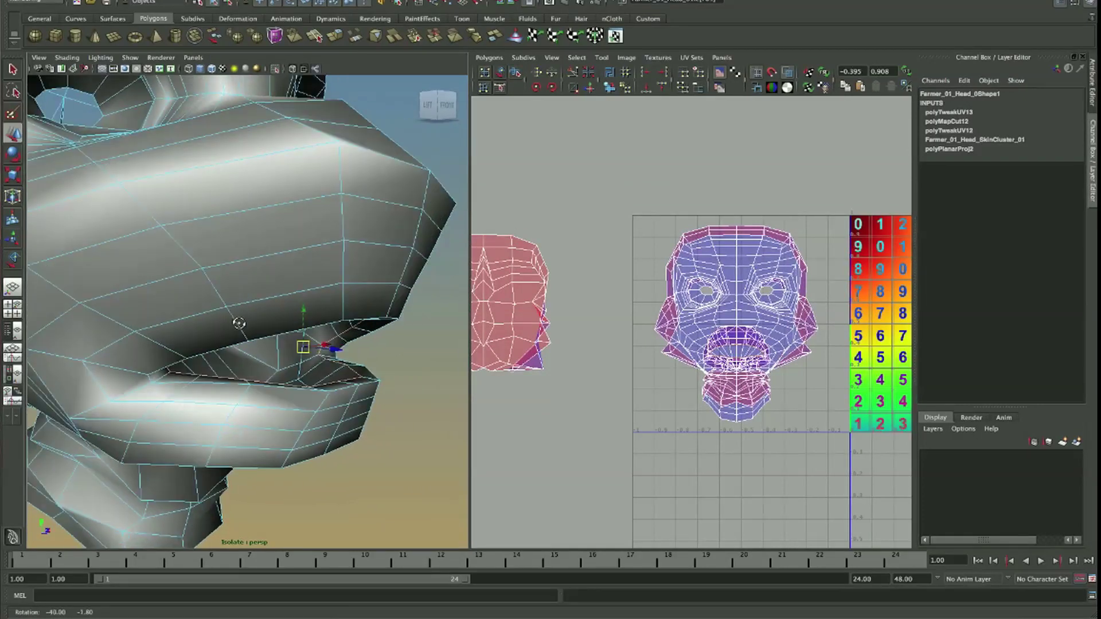
{"action": "left_click", "coordinate": [447, 104]}
{"action": "left_click", "coordinate": [589, 72]}
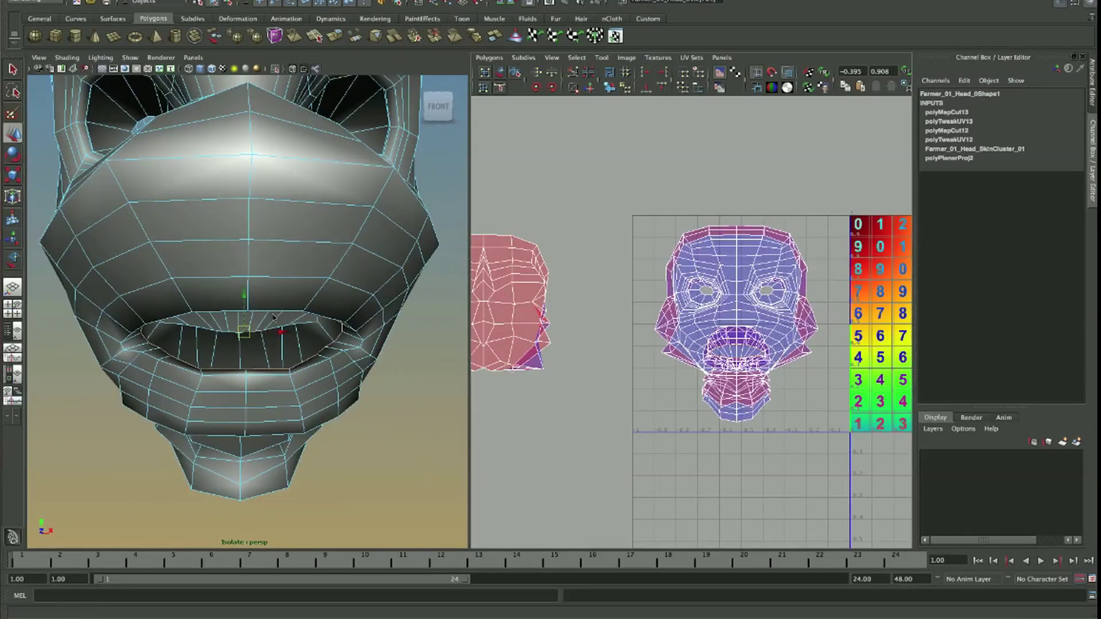
{"action": "right_click_drag", "start_coordinate": [252, 321], "coordinate": [243, 342]}
{"action": "left_click", "coordinate": [223, 333]}
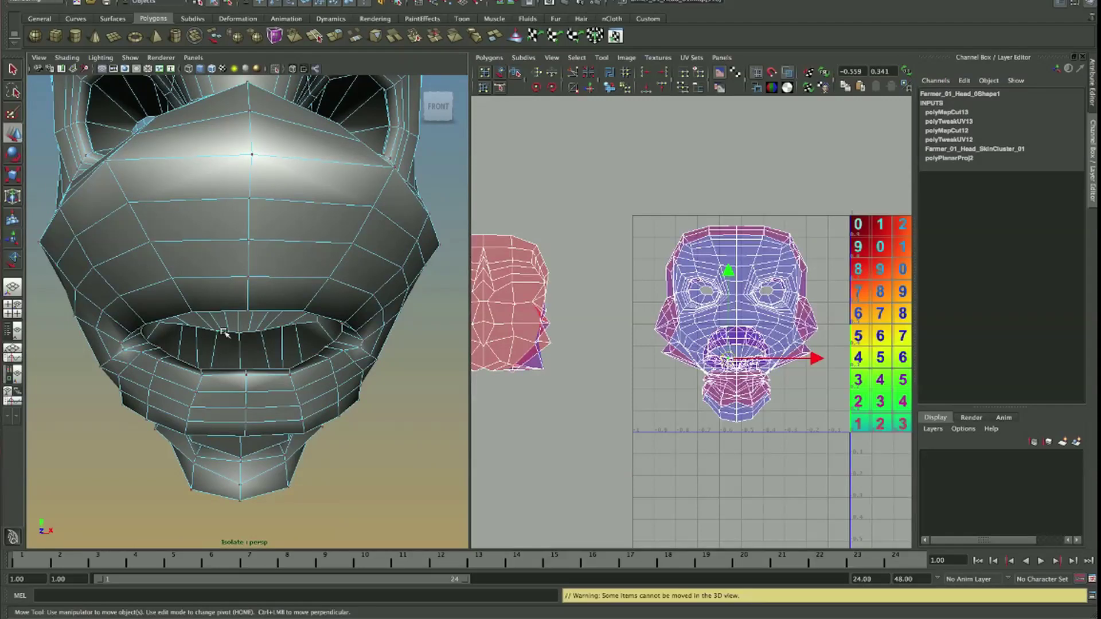
{"action": "key", "text": "shift+period"}
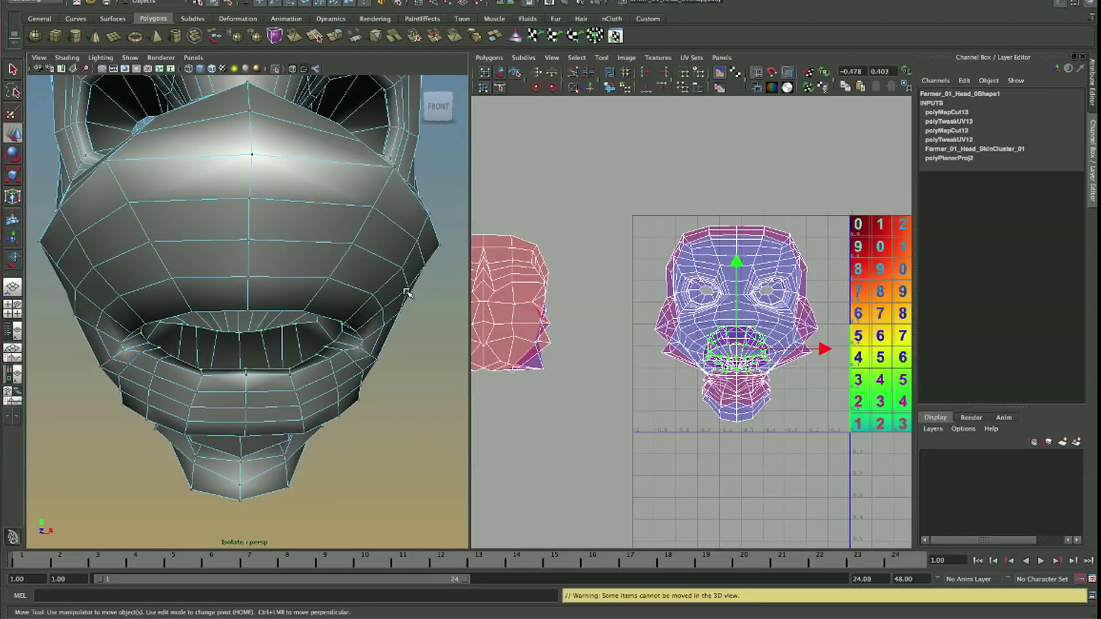
{"action": "left_click_drag", "start_coordinate": [821, 348], "coordinate": [693, 349]}
- Frame the UV layout with the number grid, save the scene and select the face mesh
{"action": "mouse_move", "coordinate": [681, 330]}
{"action": "right_mouse_down", "text": "alt"}
{"action": "mouse_move", "coordinate": [741, 245]}
{"action": "mouse_move", "coordinate": [756, 260]}
{"action": "right_mouse_up", "text": "alt"}
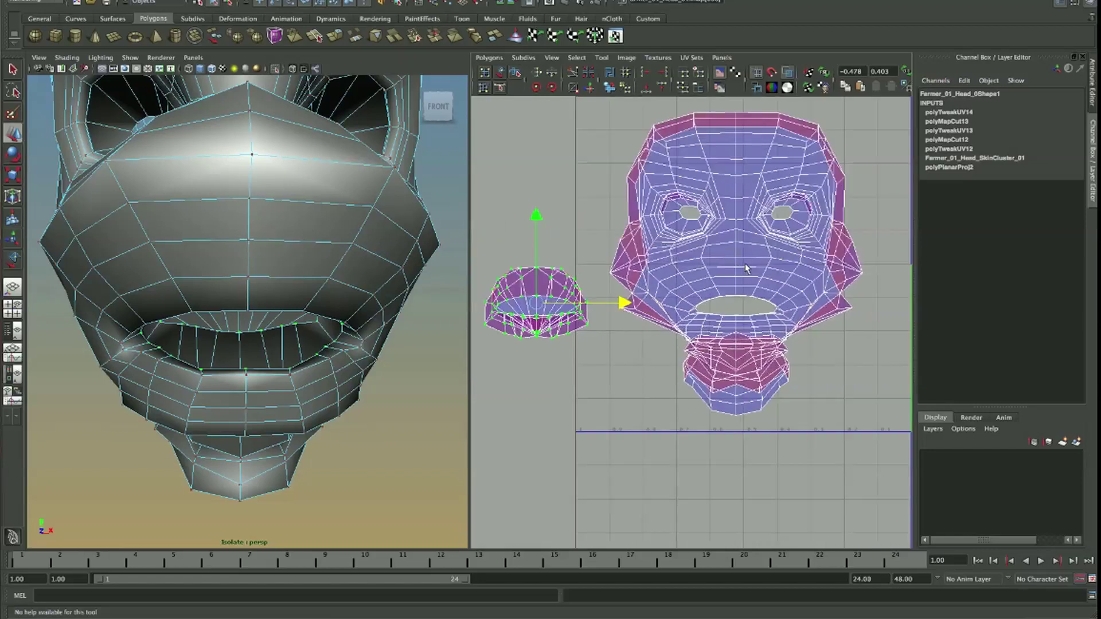
{"action": "middle_click_drag", "start_coordinate": [742, 272], "coordinate": [716, 300], "text": "alt"}
{"action": "left_click", "coordinate": [760, 163]}
{"action": "key", "text": "ctrl+s"}
{"action": "left_click", "coordinate": [726, 207]}
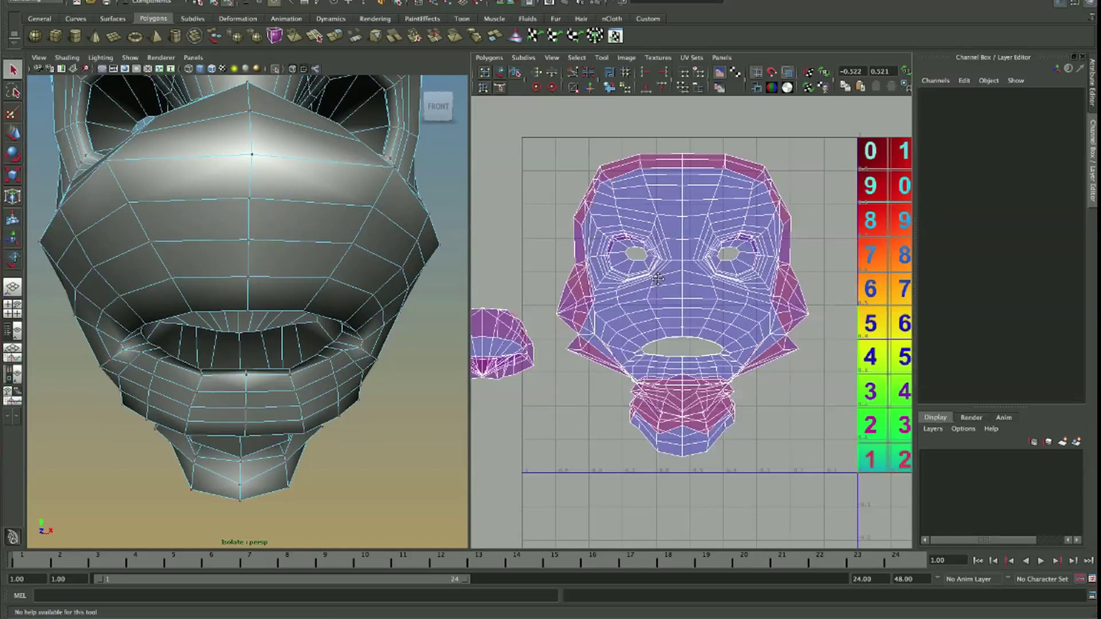
{"action": "middle_click_drag", "start_coordinate": [703, 263], "coordinate": [680, 299], "text": "alt"}
{"action": "left_click", "coordinate": [686, 304]}
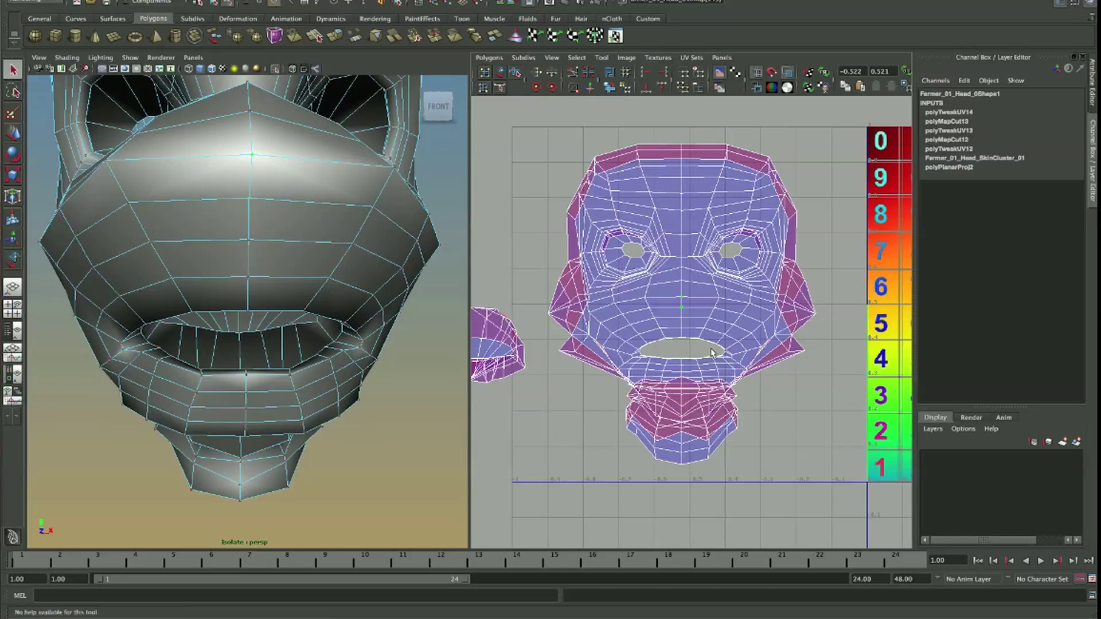
{"action": "scroll", "coordinate": [677, 302], "scroll_direction": "down", "scroll_amount": 2}
{"action": "scroll", "coordinate": [676, 302], "scroll_direction": "up", "scroll_amount": 3}
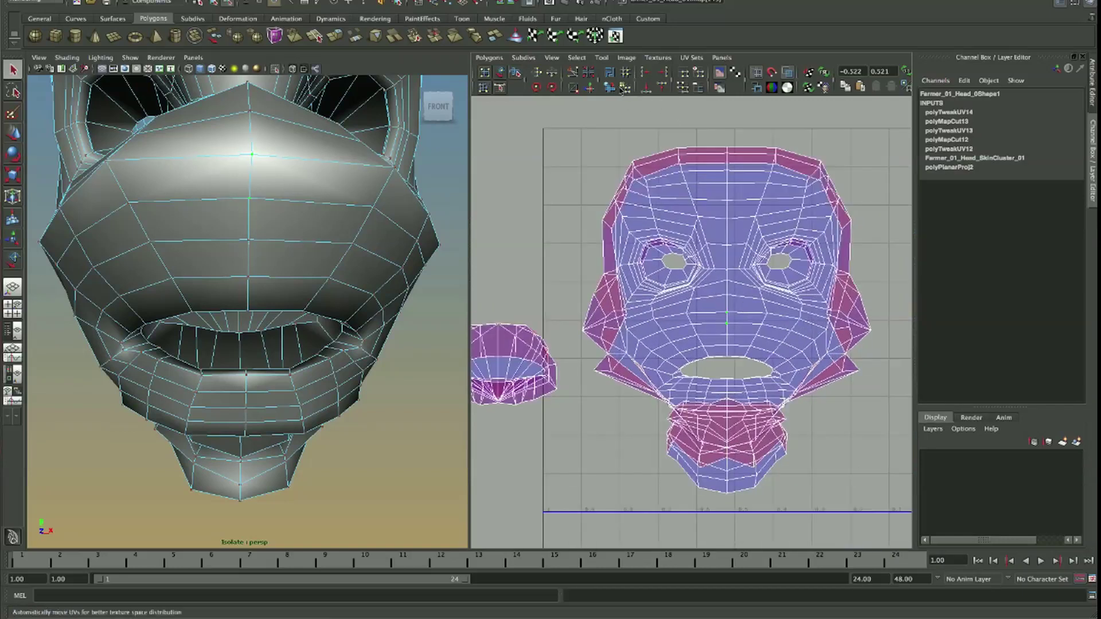
- Try unfolding and scaling the face UVs, then undo both changes
{"action": "left_click", "coordinate": [699, 87]}
{"action": "key", "text": "r"}
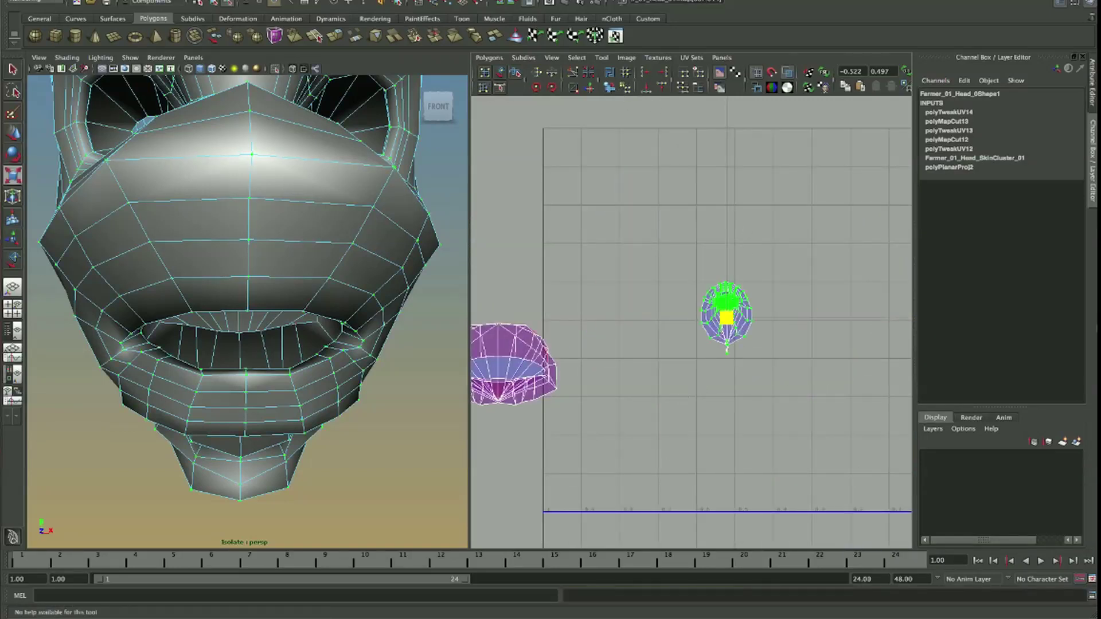
{"action": "left_click_drag", "start_coordinate": [727, 317], "coordinate": [835, 147]}
{"action": "key", "text": "ctrl+z"}
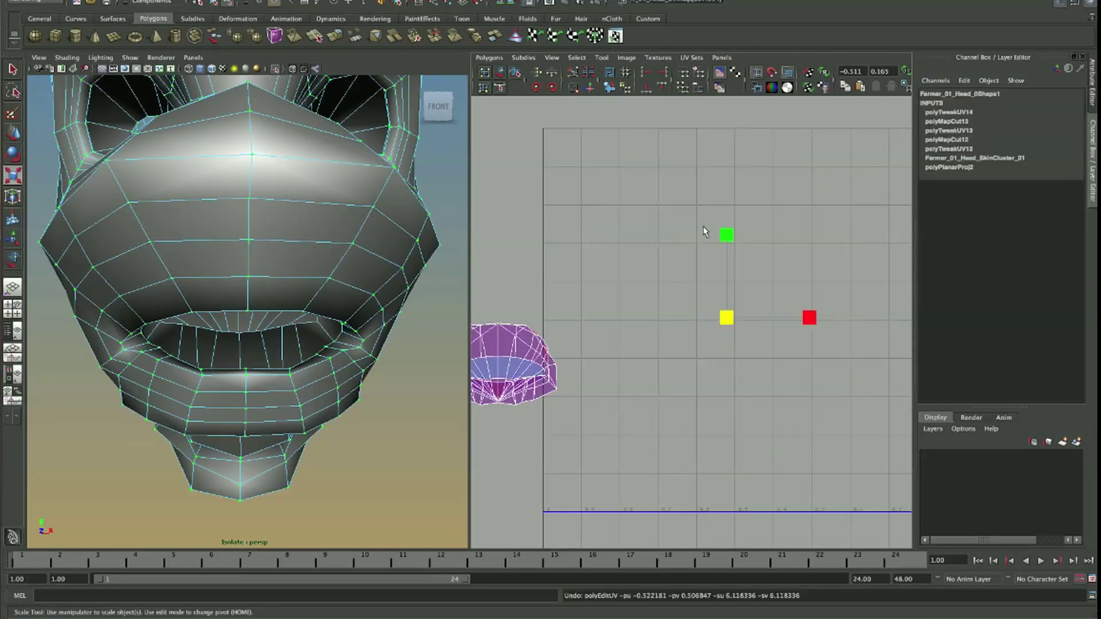
{"action": "key", "text": "ctrl+z"}
{"action": "right_click_drag", "start_coordinate": [789, 254], "coordinate": [726, 244], "text": "alt"}
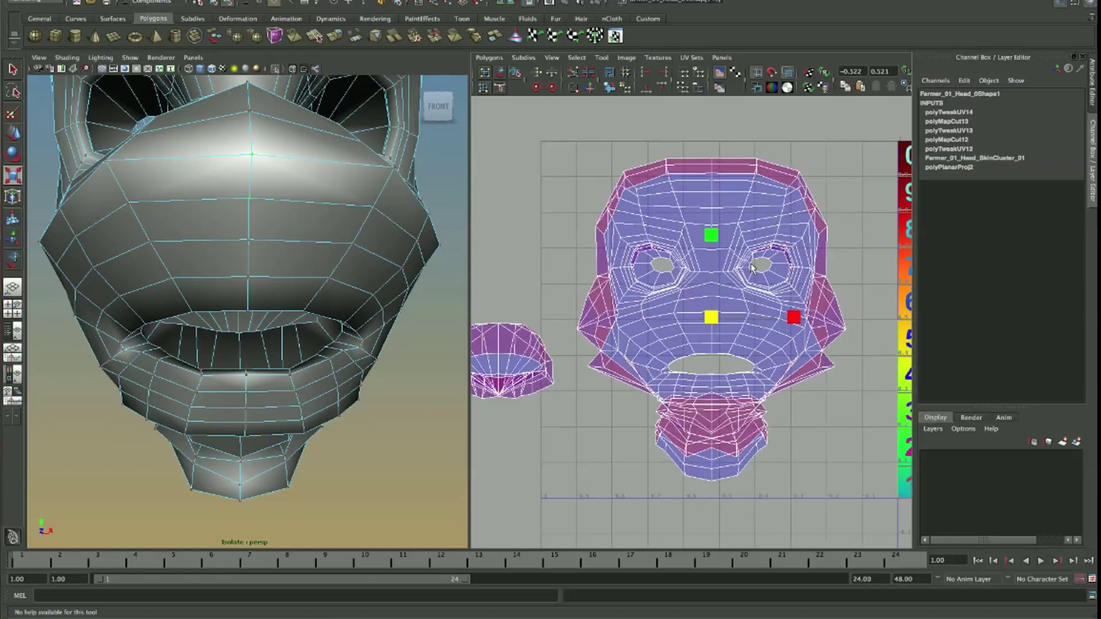
- Select seam edges along the back and side of the head
{"action": "mouse_move", "coordinate": [299, 252]}
{"action": "left_mouse_down", "text": "alt"}
{"action": "mouse_move", "coordinate": [193, 247]}
{"action": "mouse_move", "coordinate": [211, 279]}
{"action": "mouse_move", "coordinate": [678, 369]}
{"action": "left_mouse_up", "text": "alt"}
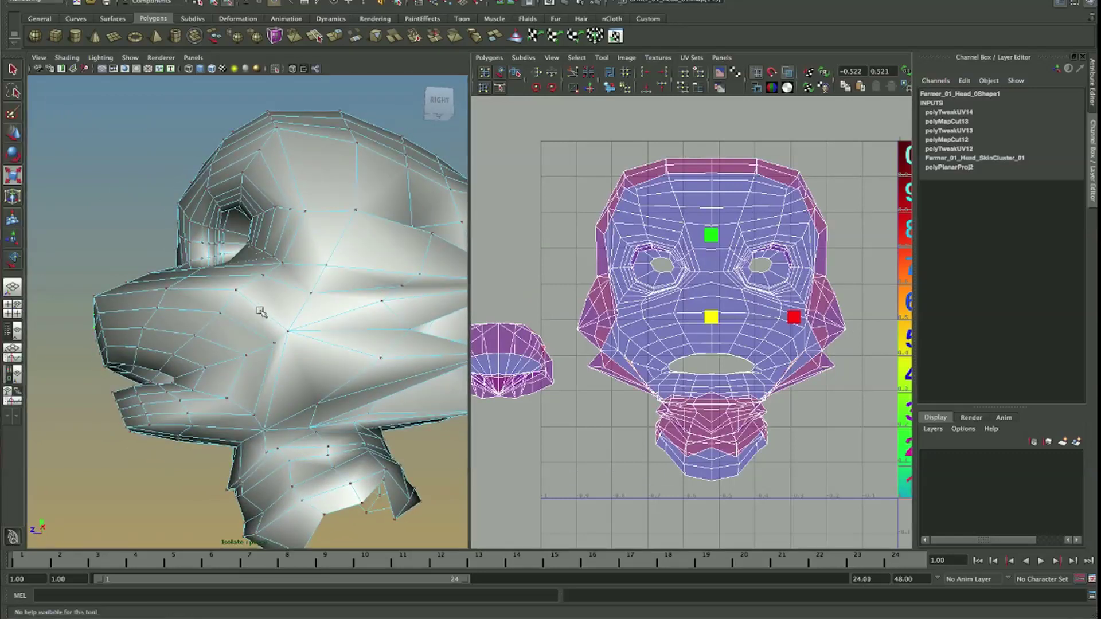
{"action": "left_click_drag", "start_coordinate": [275, 270], "coordinate": [347, 269], "text": "alt"}
{"action": "right_click_drag", "start_coordinate": [304, 223], "coordinate": [800, 275]}
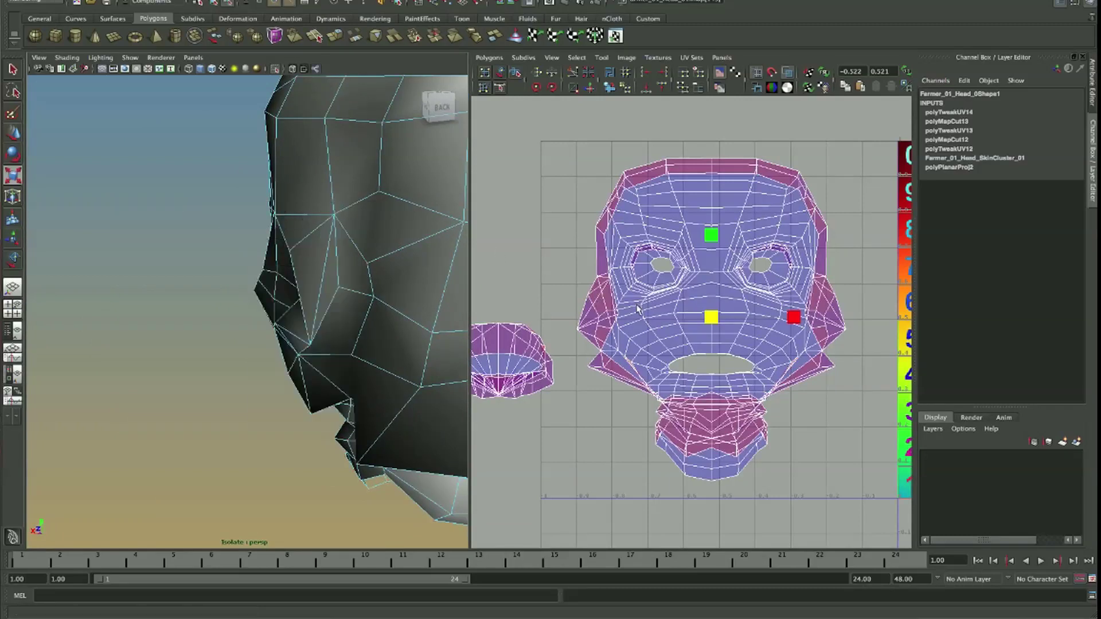
{"action": "mouse_move", "coordinate": [308, 214]}
{"action": "left_mouse_down", "text": "alt"}
{"action": "mouse_move", "coordinate": [369, 199]}
{"action": "mouse_move", "coordinate": [364, 218]}
{"action": "left_mouse_up", "text": "alt"}
{"action": "left_click", "coordinate": [362, 205]}
{"action": "left_click", "coordinate": [363, 214]}
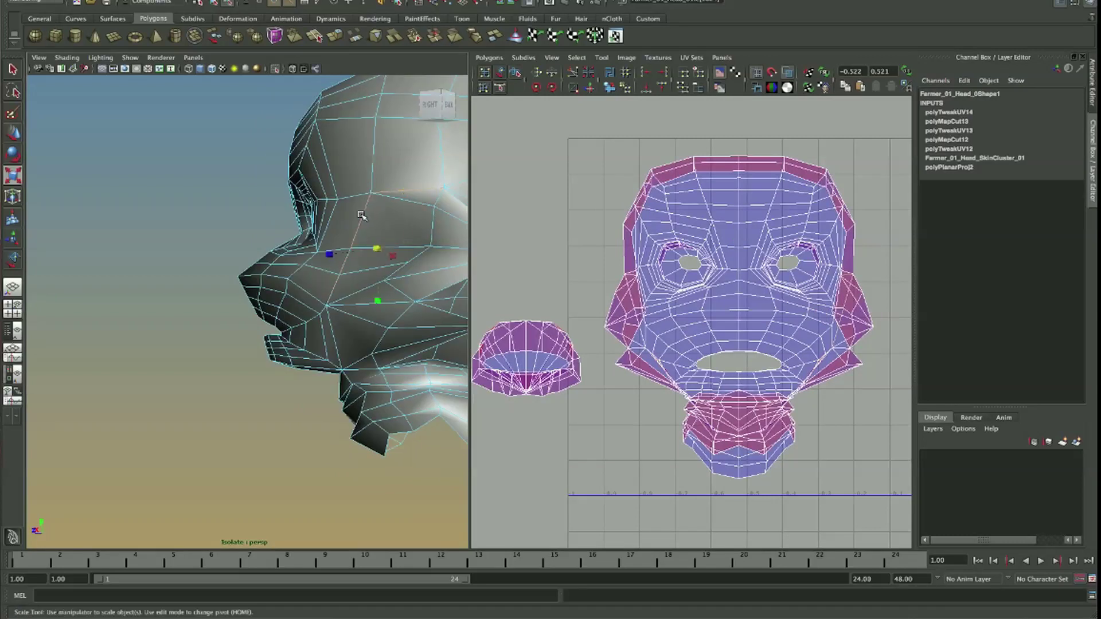
{"action": "mouse_move", "coordinate": [324, 316]}
{"action": "left_mouse_down", "text": "alt"}
{"action": "mouse_move", "coordinate": [361, 350]}
{"action": "mouse_move", "coordinate": [431, 348]}
{"action": "mouse_move", "coordinate": [302, 370]}
{"action": "mouse_move", "coordinate": [314, 356]}
{"action": "left_mouse_up", "text": "alt"}
{"action": "left_click", "coordinate": [327, 323], "text": "shift"}
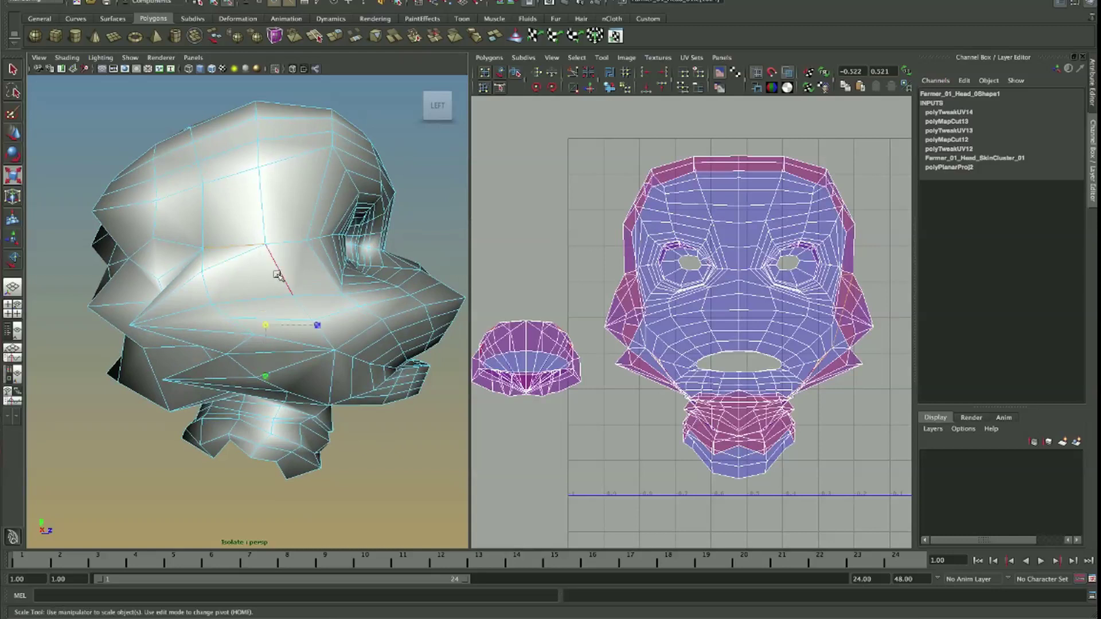
- Cut the head UVs along the selected seam and select the face shell UVs
{"action": "mouse_move", "coordinate": [277, 275]}
{"action": "left_mouse_down", "text": "alt"}
{"action": "mouse_move", "coordinate": [258, 311]}
{"action": "mouse_move", "coordinate": [393, 359]}
{"action": "mouse_move", "coordinate": [371, 368]}
{"action": "mouse_move", "coordinate": [381, 381]}
{"action": "mouse_move", "coordinate": [153, 381]}
{"action": "left_mouse_up", "text": "alt"}
{"action": "left_click", "coordinate": [578, 76]}
{"action": "right_click_drag", "start_coordinate": [773, 280], "coordinate": [771, 298]}
{"action": "key", "text": "r"}
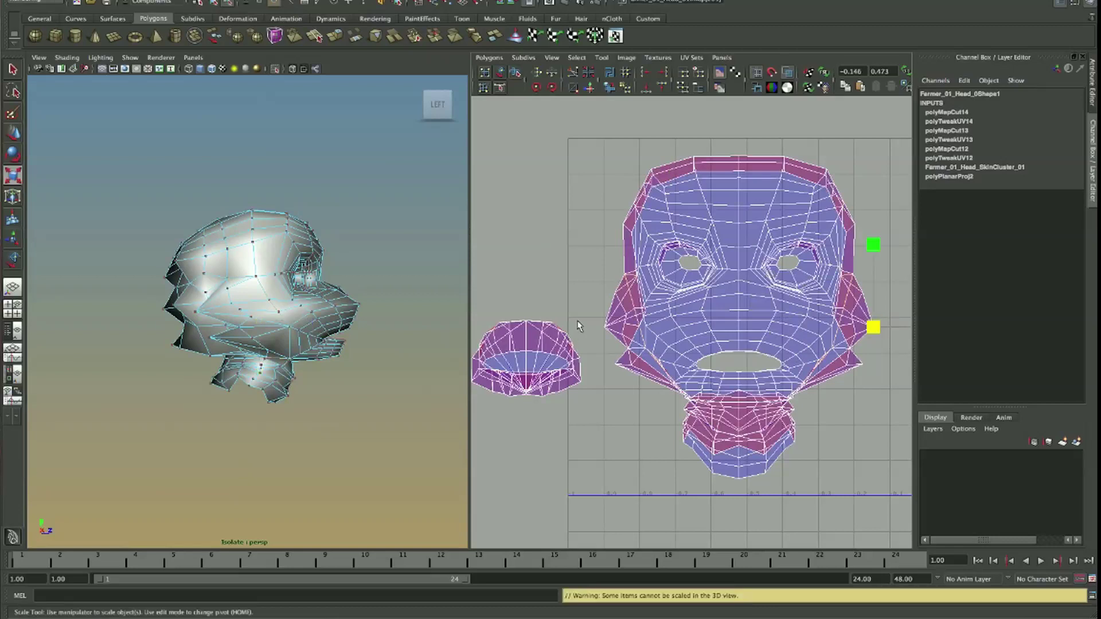
{"action": "left_click", "coordinate": [608, 327], "text": "shift"}
{"action": "key", "text": "w"}
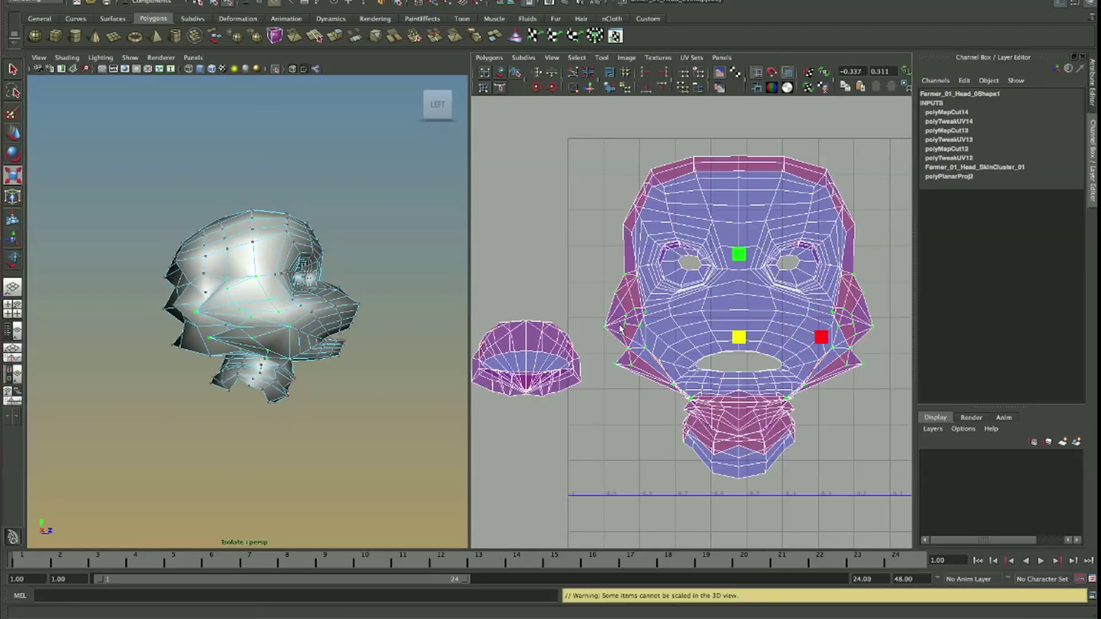
{"action": "left_click", "coordinate": [735, 106]}
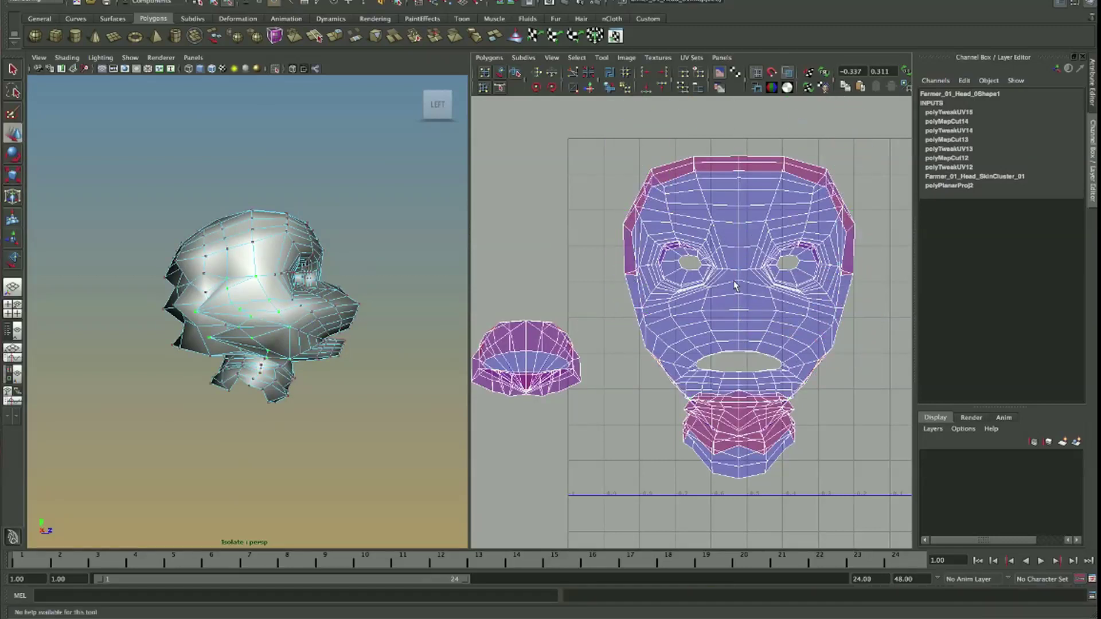
{"action": "key", "text": "w"}
- Save the scene and unfold the face UV shell
{"action": "left_click_drag", "start_coordinate": [301, 357], "coordinate": [349, 350], "text": "alt"}
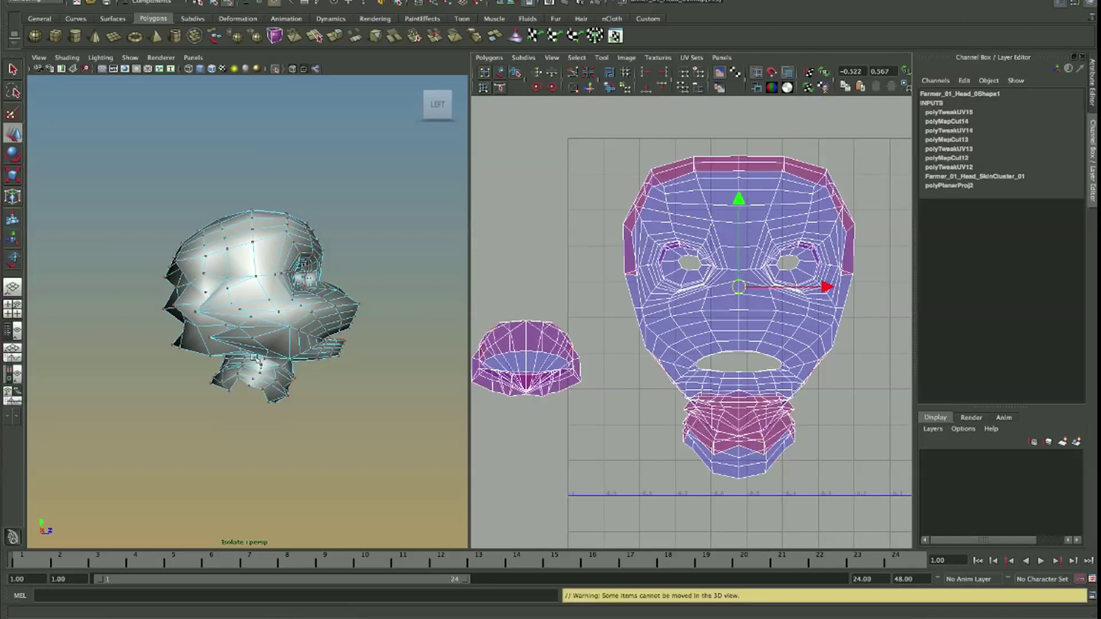
{"action": "right_click_drag", "start_coordinate": [349, 350], "coordinate": [272, 278], "text": "alt"}
{"action": "right_click", "coordinate": [272, 278]}
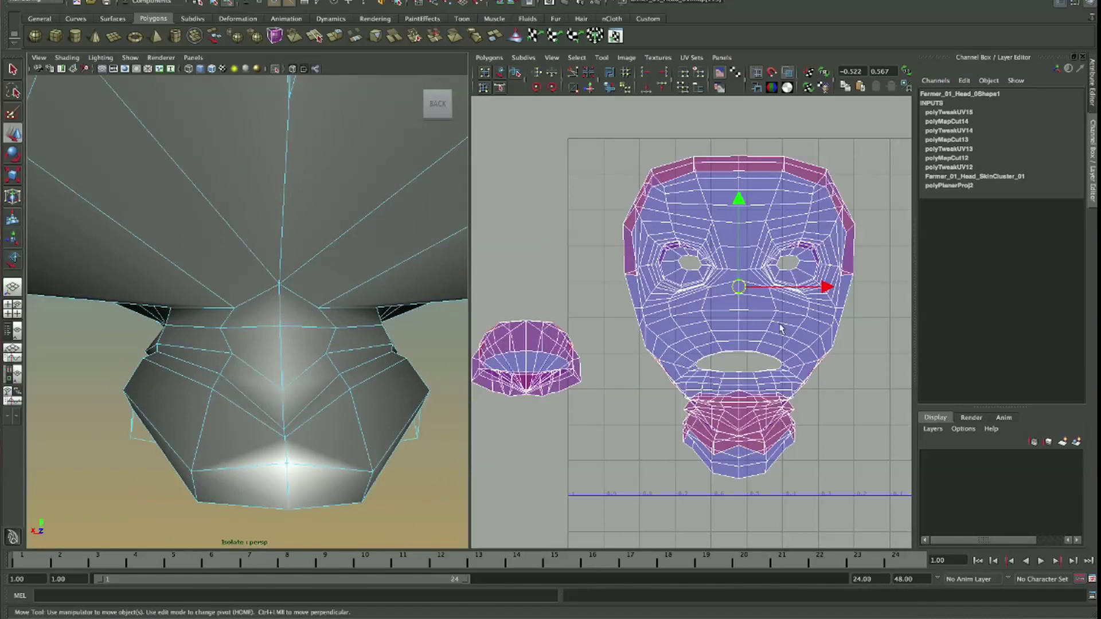
{"action": "key", "text": "q"}
{"action": "key", "text": "ctrl+s"}
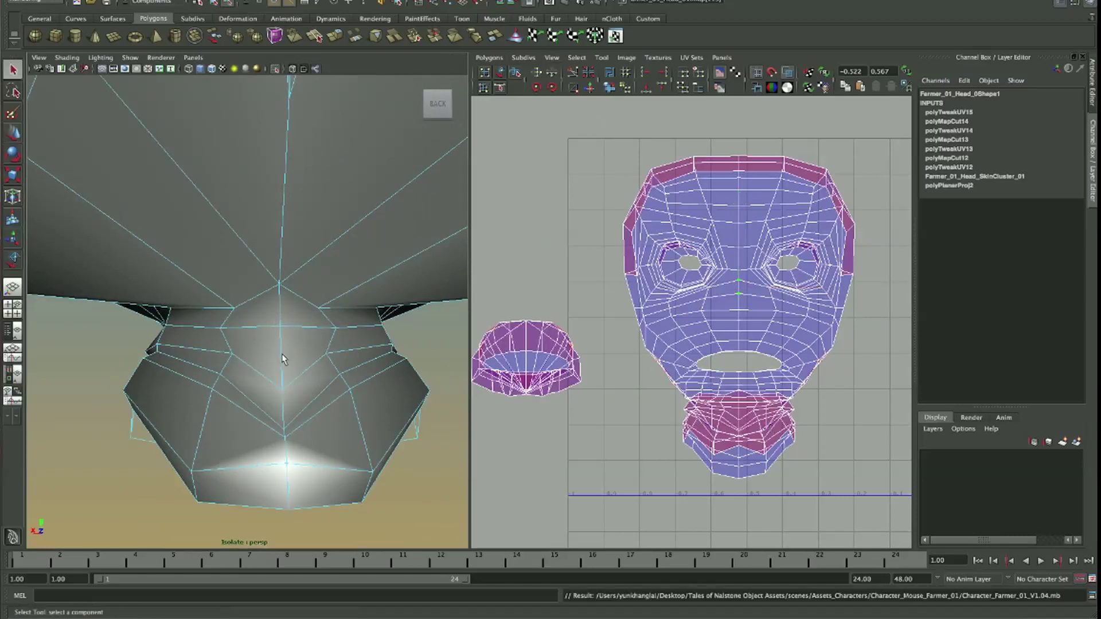
{"action": "right_click_drag", "start_coordinate": [743, 325], "coordinate": [744, 294]}
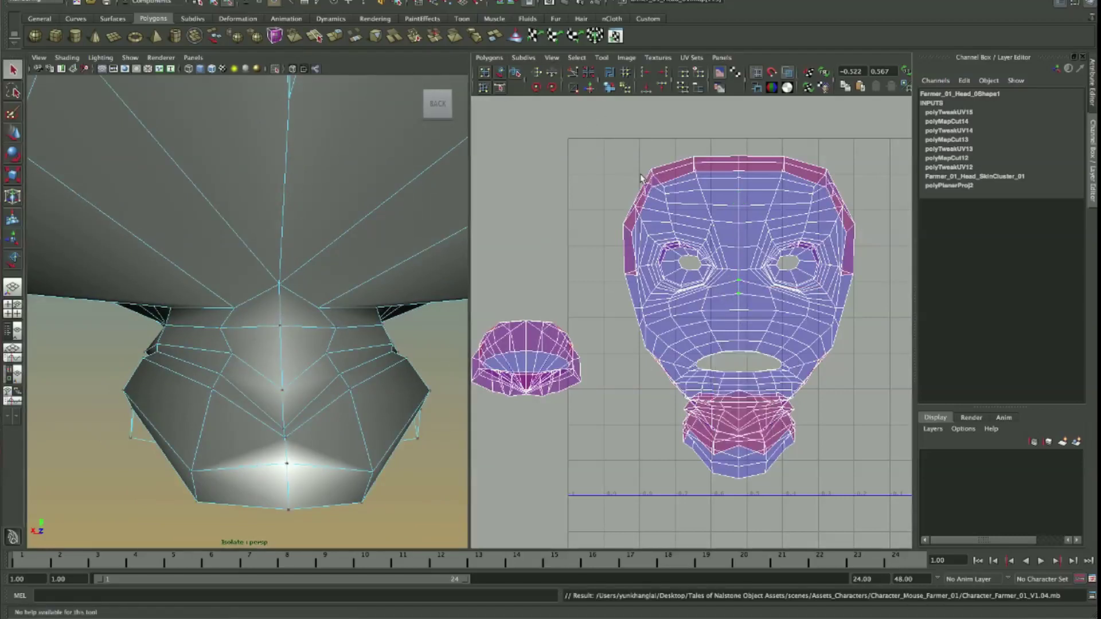
{"action": "left_click", "coordinate": [610, 89]}
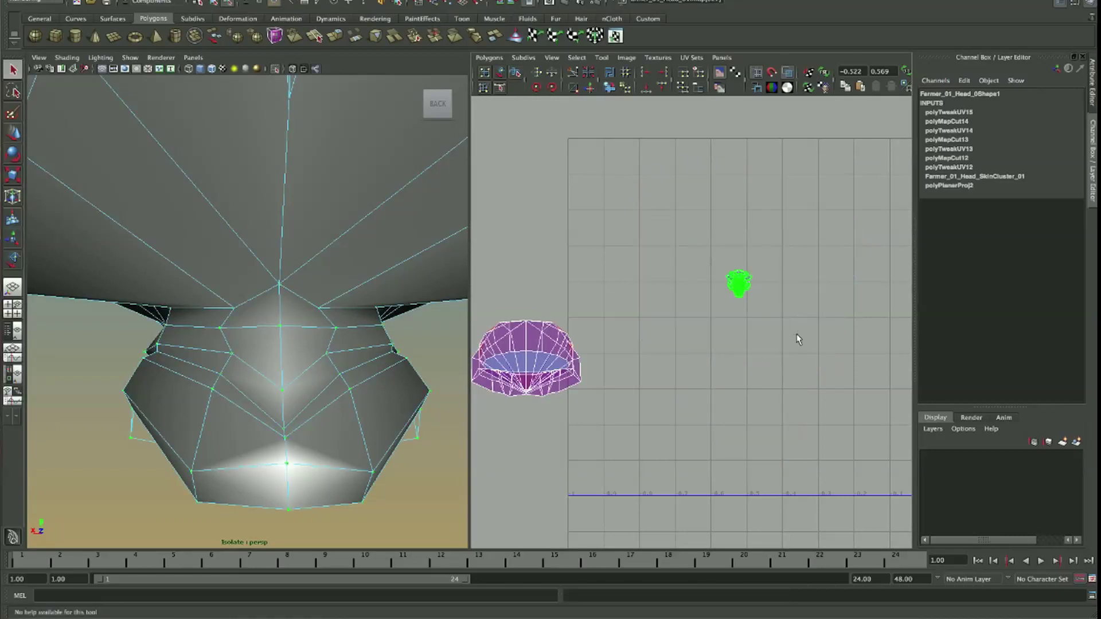
- Undo the collapsed unfold, return to edge selection and pan to the left UV shell
{"action": "key", "text": "ctrl+z"}
{"action": "right_click_drag", "start_coordinate": [283, 359], "coordinate": [282, 310]}
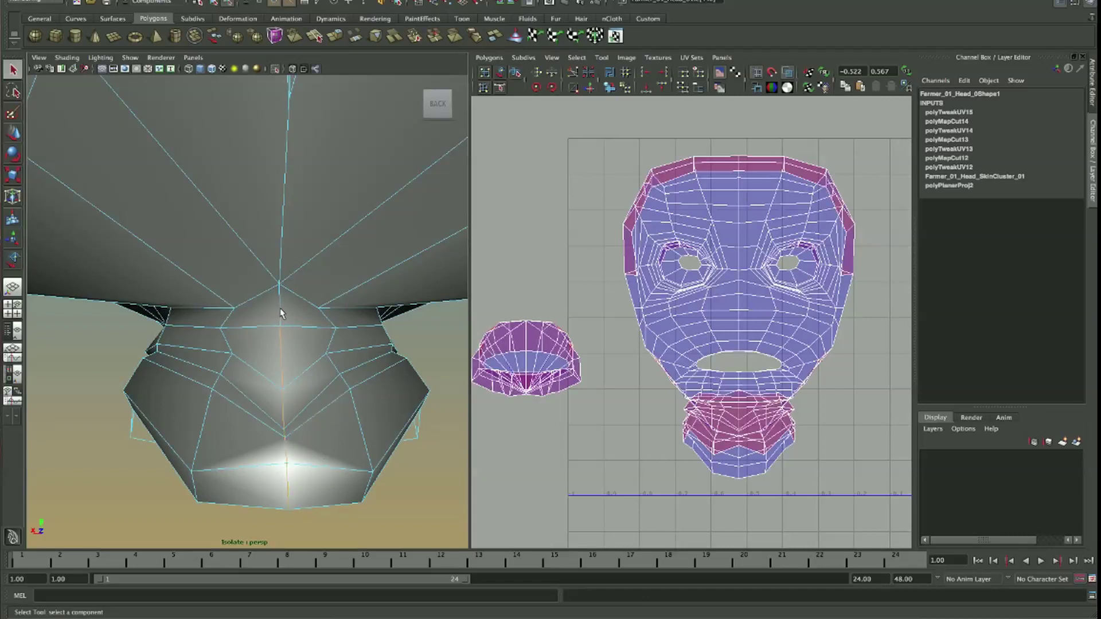
{"action": "mouse_move", "coordinate": [280, 313]}
{"action": "left_mouse_down", "text": "alt"}
{"action": "mouse_move", "coordinate": [250, 362]}
{"action": "mouse_move", "coordinate": [241, 312]}
{"action": "left_mouse_up", "text": "alt"}
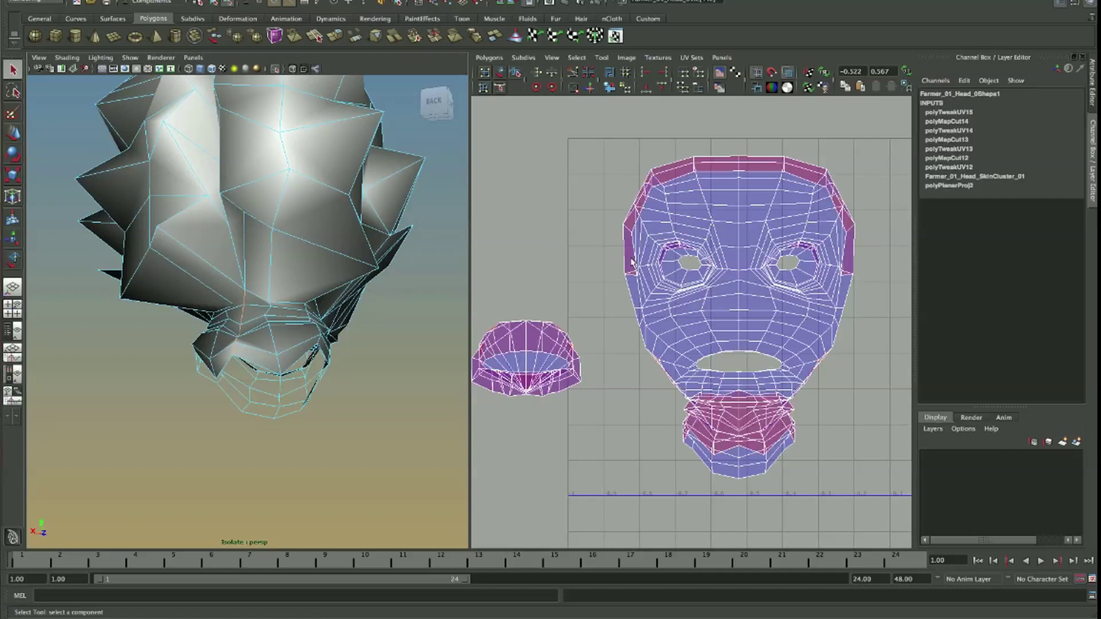
{"action": "middle_click_drag", "start_coordinate": [627, 378], "coordinate": [807, 339], "text": "alt"}
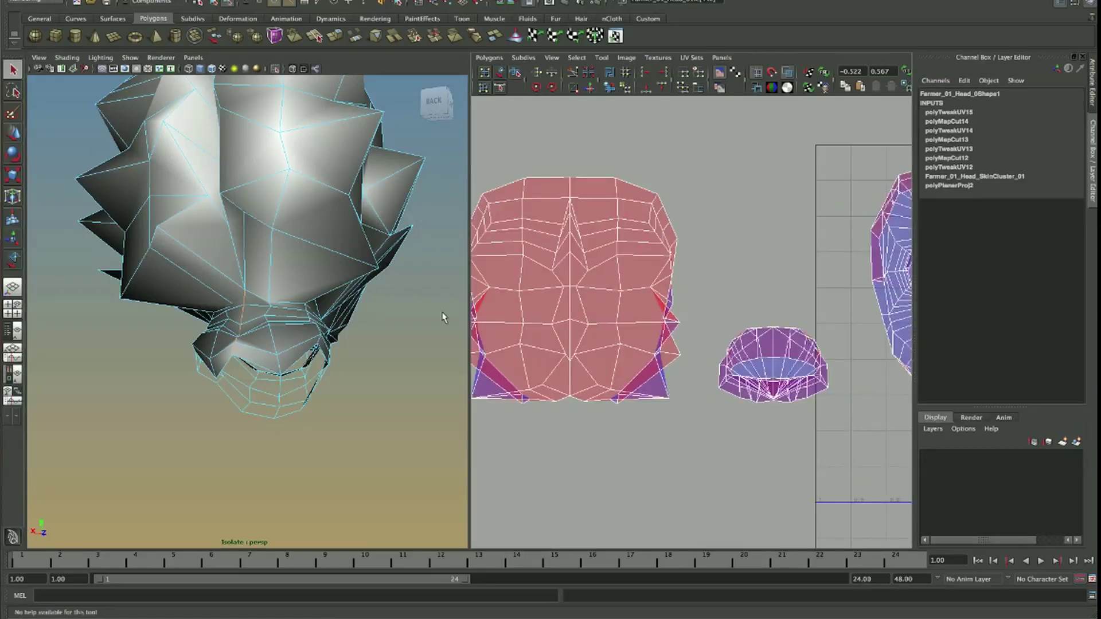
- Cut UVs along the new seam, trying Move and Sew and Unfold but undoing both
{"action": "left_click", "coordinate": [579, 77]}
{"action": "right_click_drag", "start_coordinate": [711, 250], "coordinate": [741, 253]}
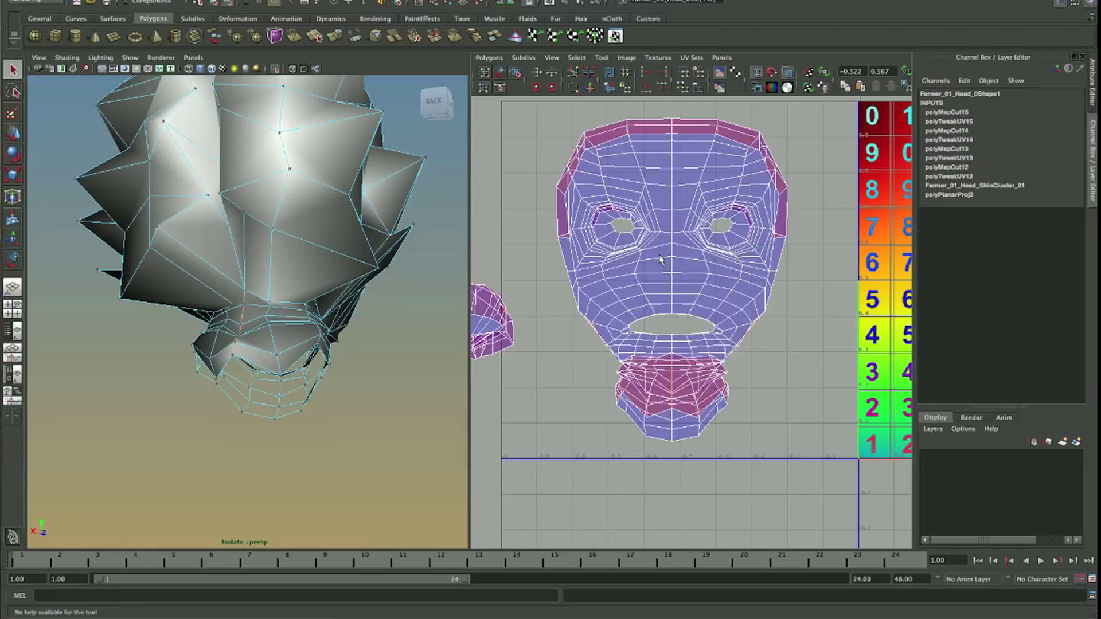
{"action": "left_click", "coordinate": [590, 88]}
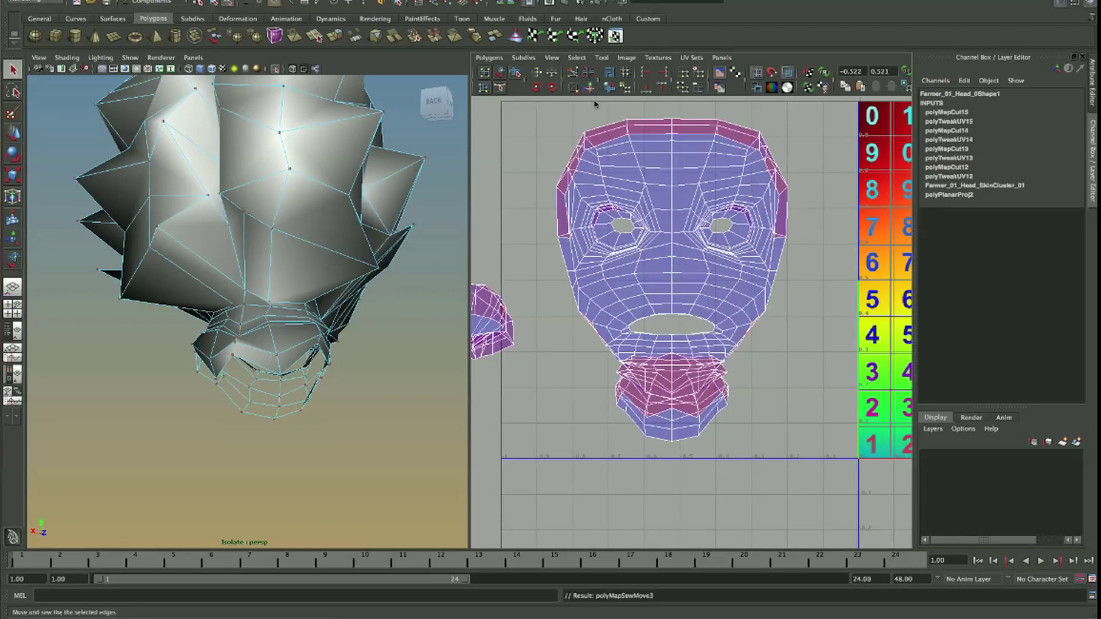
{"action": "key", "text": "ctrl+z"}
{"action": "left_click", "coordinate": [612, 92]}
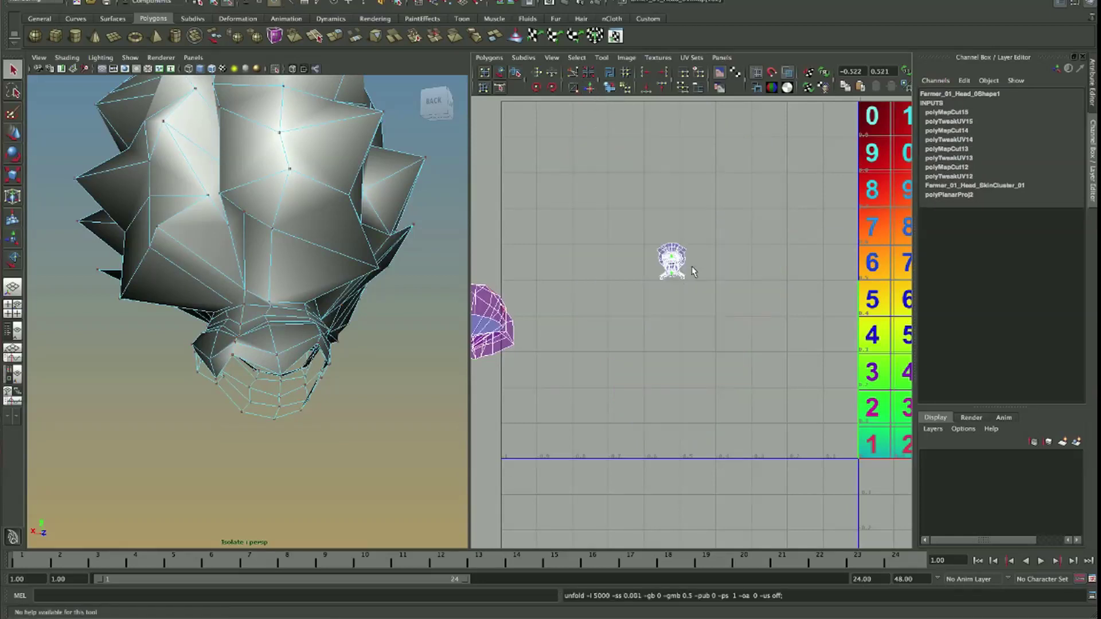
{"action": "key", "text": "ctrl+z"}
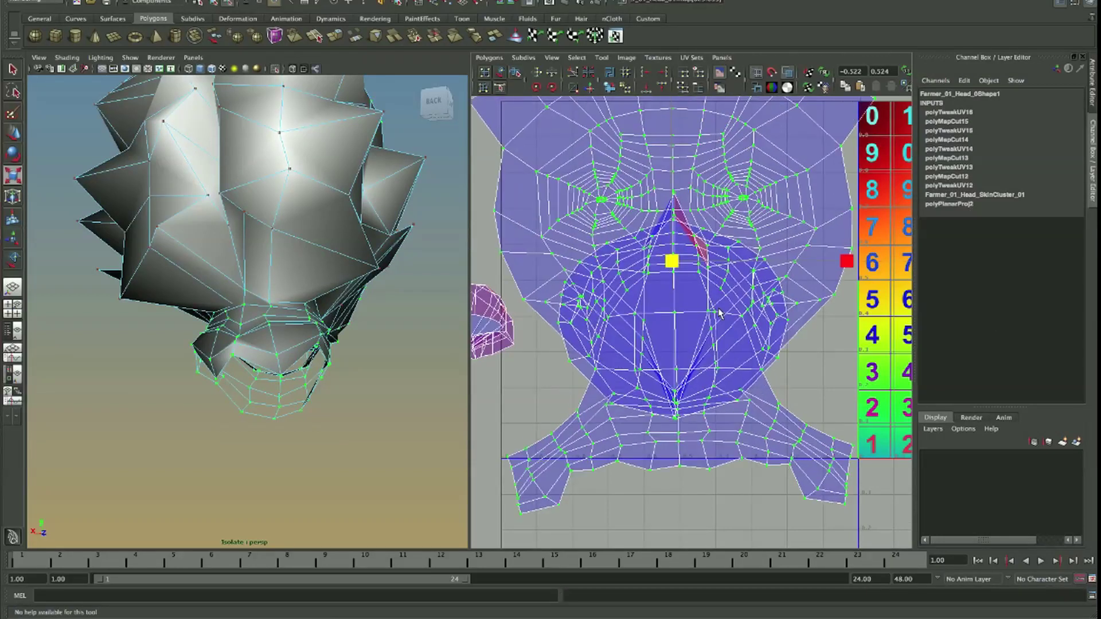
{"action": "key", "text": "ctrl+z"}
{"action": "key", "text": "ctrl+z"}
{"action": "key", "text": "ctrl+z"}
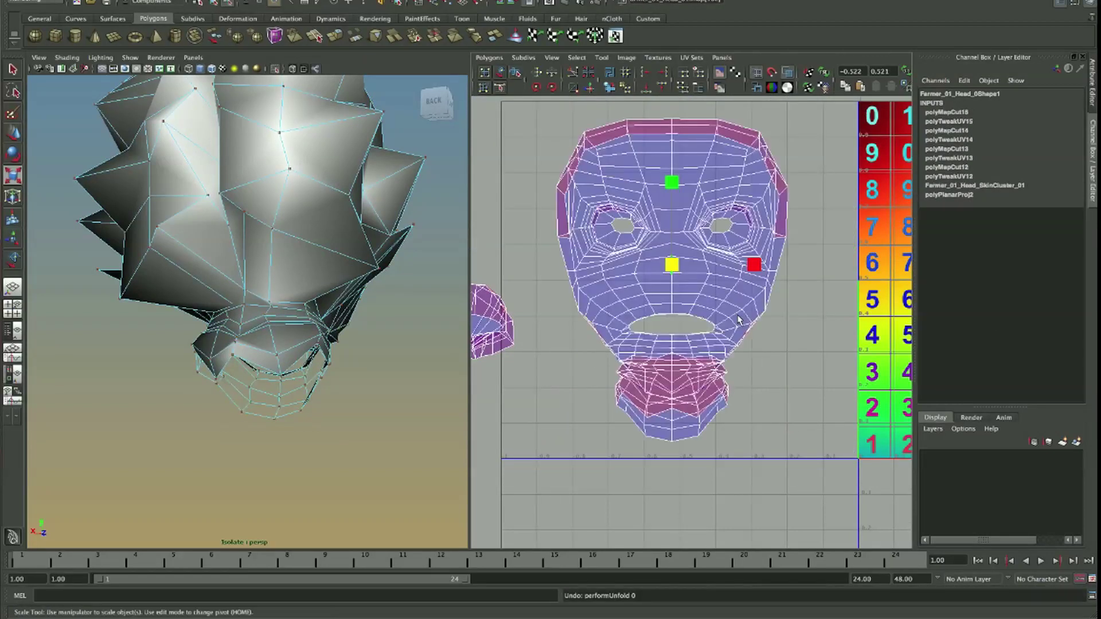
- Reselect the face shell, retry unfolding and scaling, then undo back to the laid-out face
{"action": "left_click", "coordinate": [659, 326]}
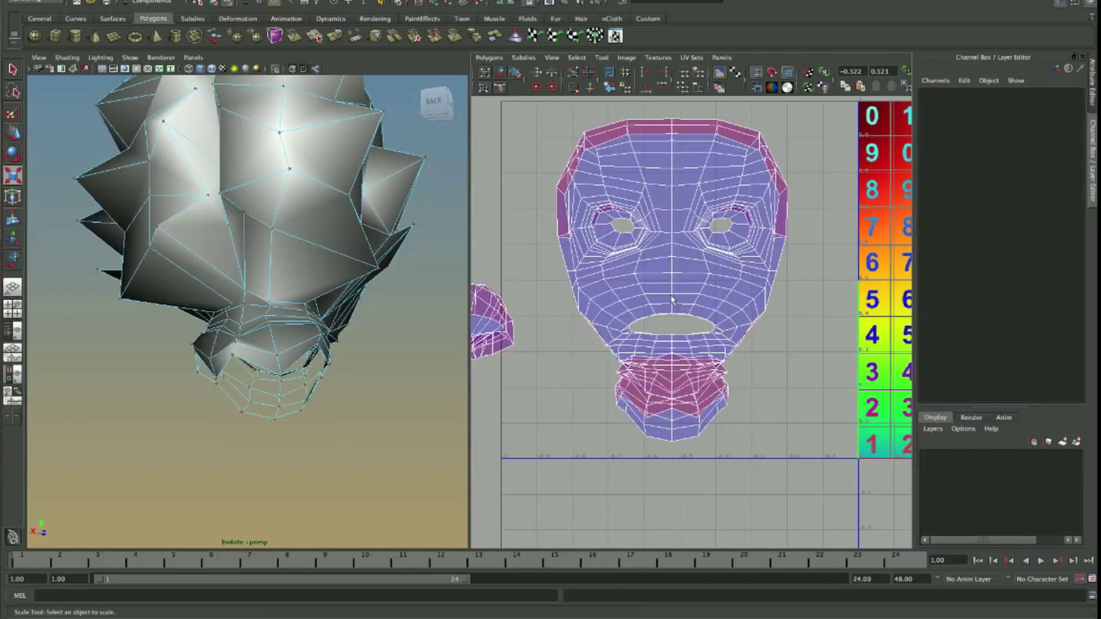
{"action": "left_click", "coordinate": [672, 300]}
{"action": "key", "text": "r"}
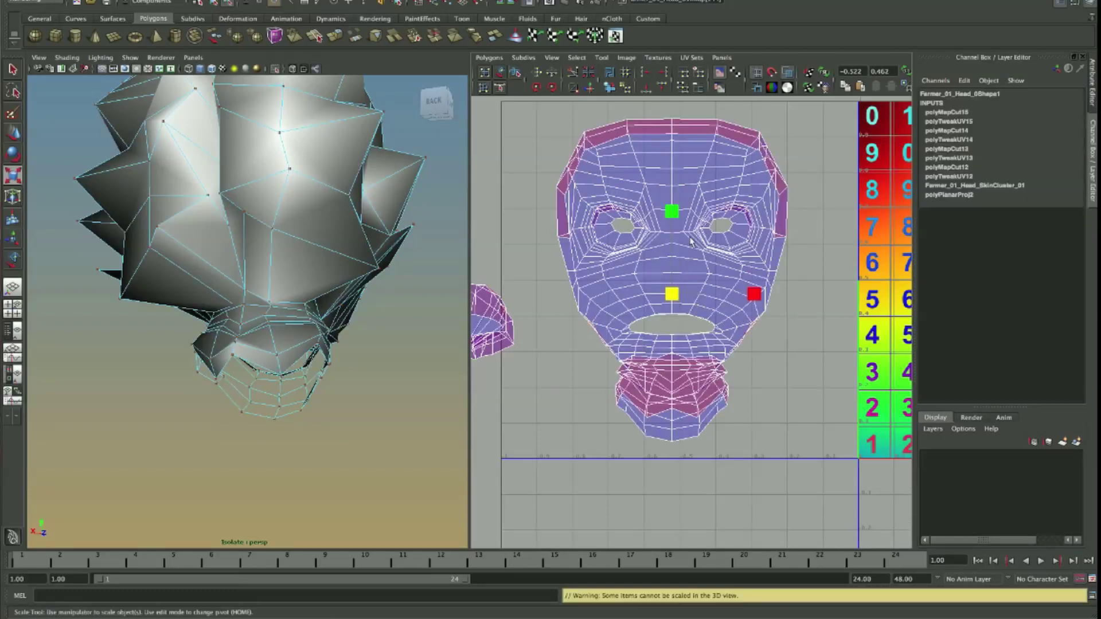
{"action": "key", "text": "shift+z"}
{"action": "left_click", "coordinate": [716, 246]}
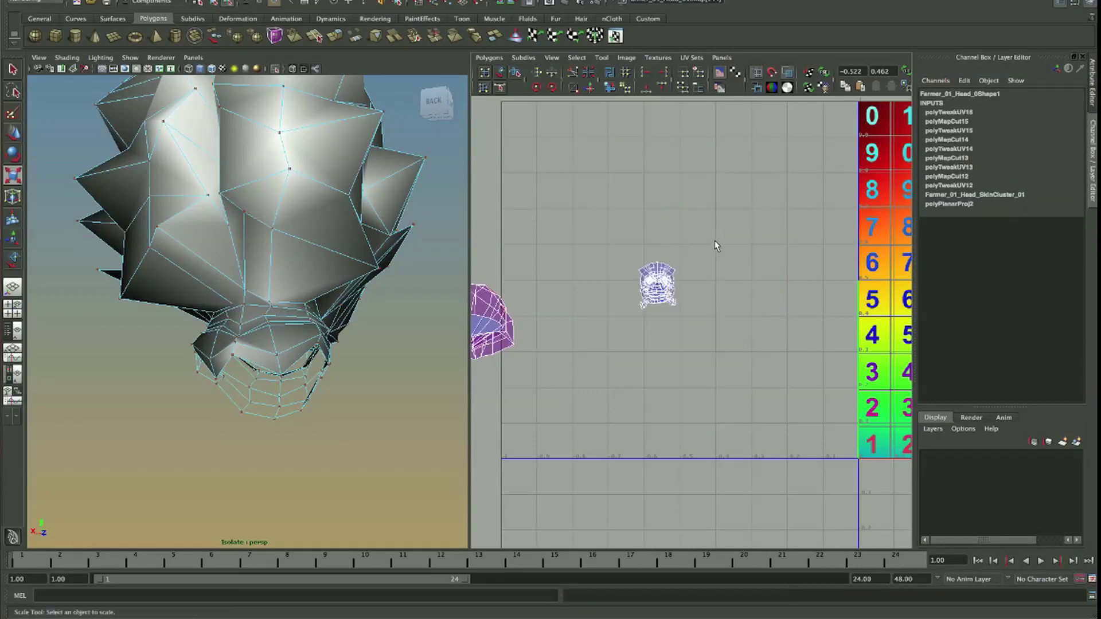
{"action": "left_click_drag", "start_coordinate": [716, 245], "coordinate": [632, 364]}
{"action": "middle_click_drag", "start_coordinate": [631, 364], "coordinate": [763, 191]}
{"action": "key", "text": "z"}
{"action": "key", "text": "z"}
{"action": "key", "text": "z"}
{"action": "key", "text": "z"}
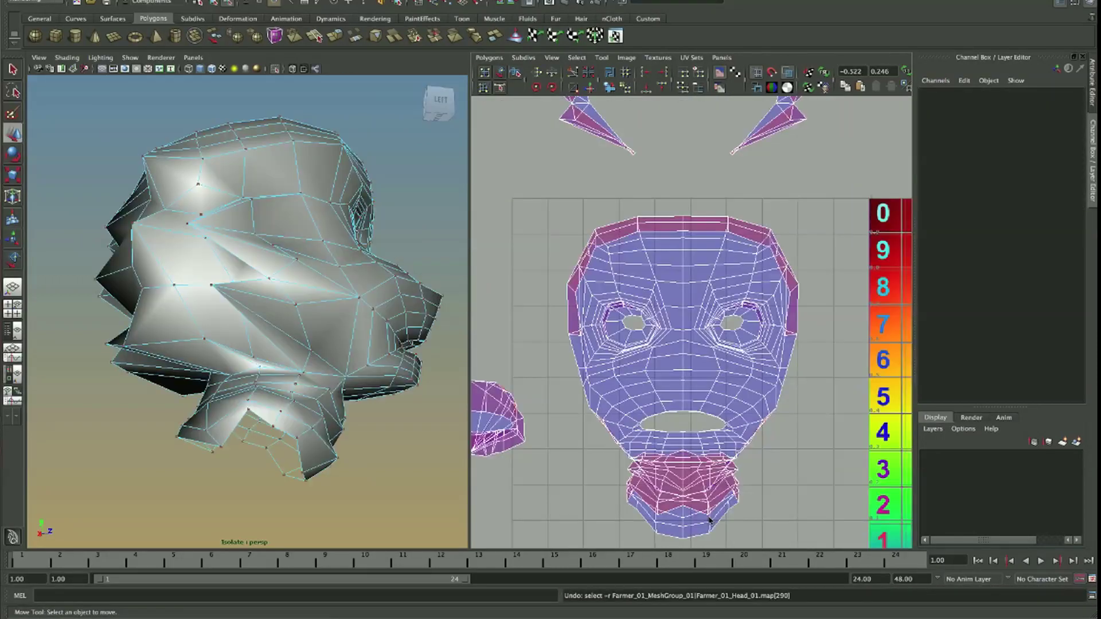
{"action": "key", "text": "w"}
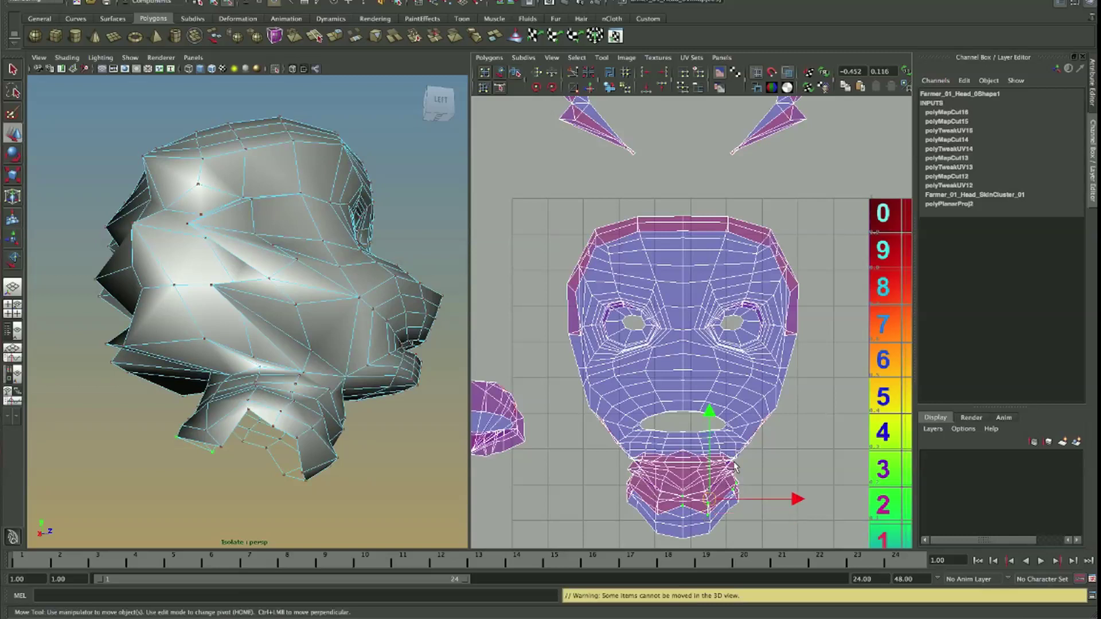
- Nudge the chin UVs right and select UVs along the chin below the mouth
{"action": "middle_click_drag", "start_coordinate": [735, 468], "coordinate": [762, 469]}
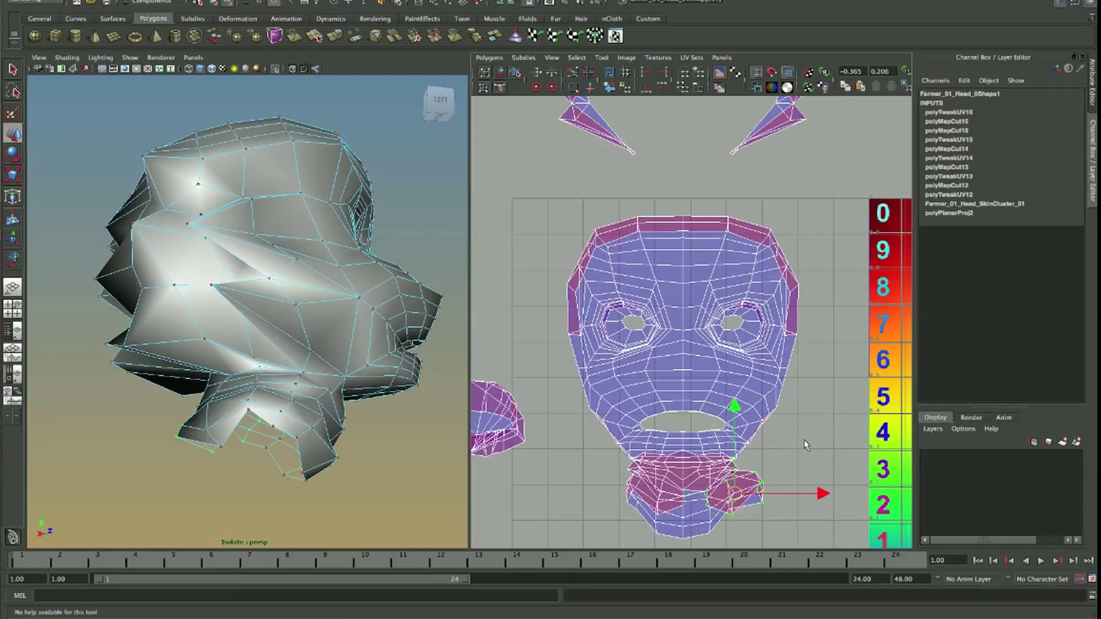
{"action": "left_click", "coordinate": [691, 490]}
{"action": "left_click", "coordinate": [684, 493]}
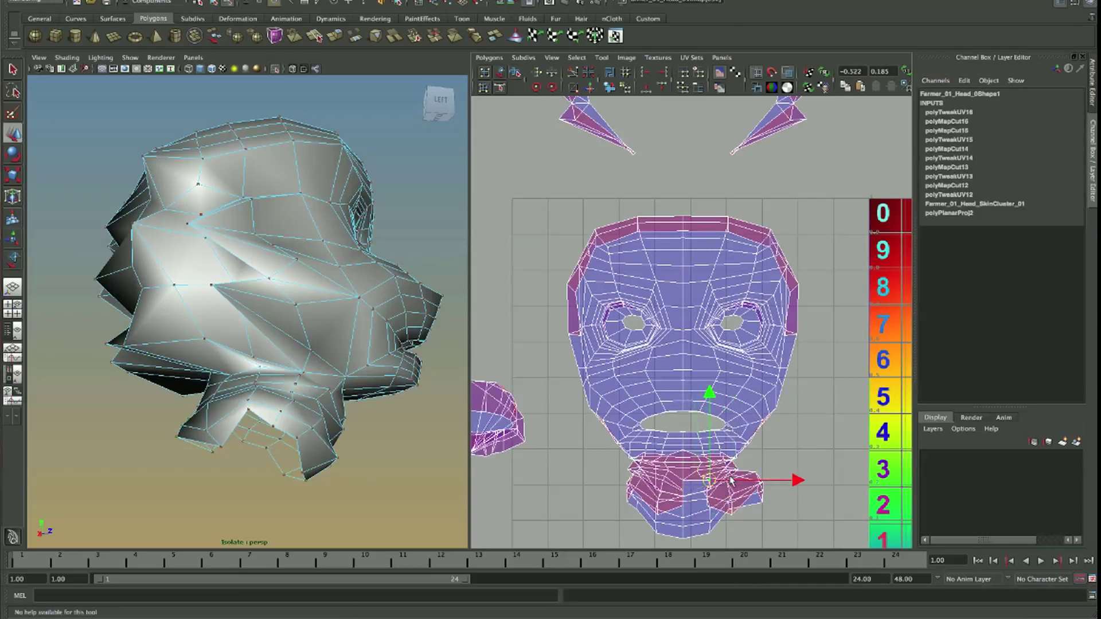
{"action": "left_click", "coordinate": [693, 463]}
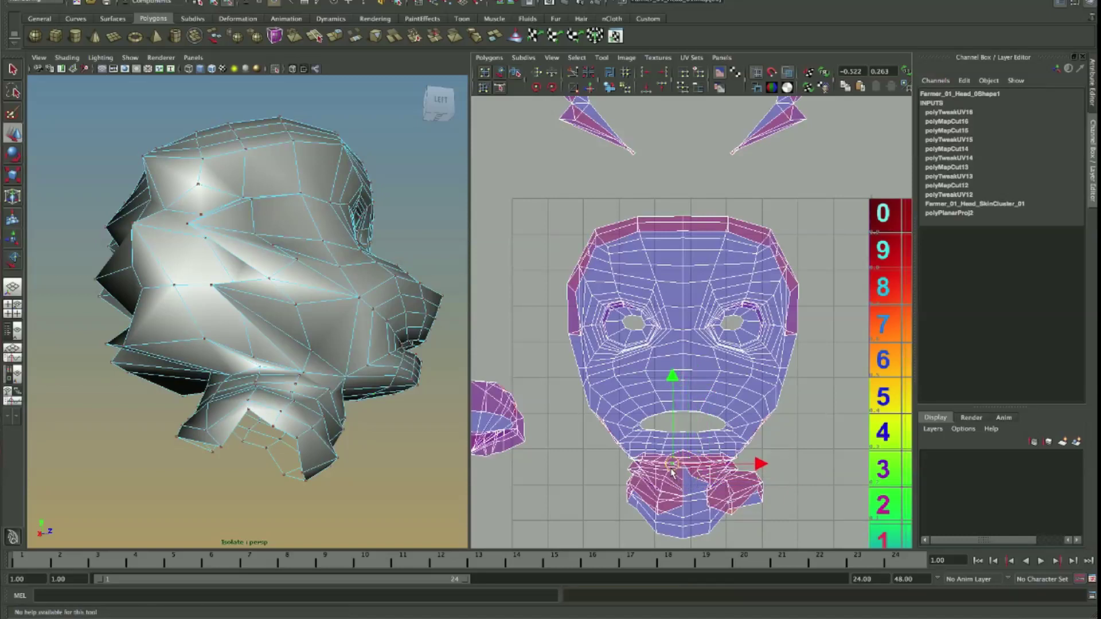
{"action": "scroll", "coordinate": [691, 469], "scroll_direction": "up", "scroll_amount": 1}
{"action": "scroll", "coordinate": [677, 474], "scroll_direction": "up", "scroll_amount": 4}
{"action": "middle_click_drag", "start_coordinate": [676, 476], "coordinate": [656, 254], "text": "alt"}
{"action": "left_click", "coordinate": [708, 403]}
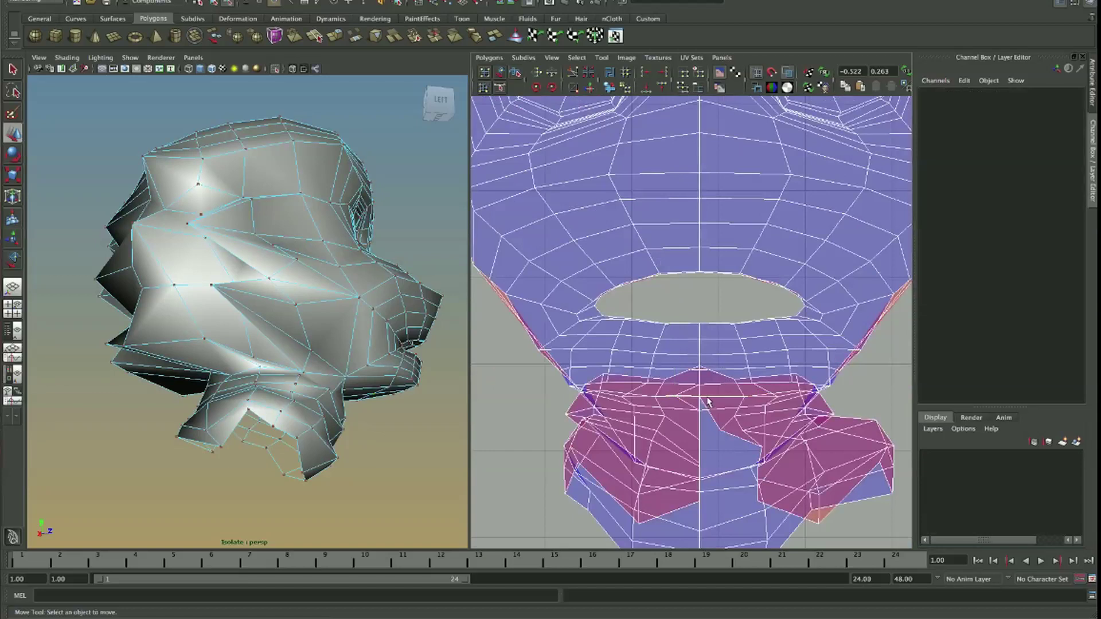
{"action": "left_click", "coordinate": [702, 405]}
{"action": "left_click", "coordinate": [706, 380]}
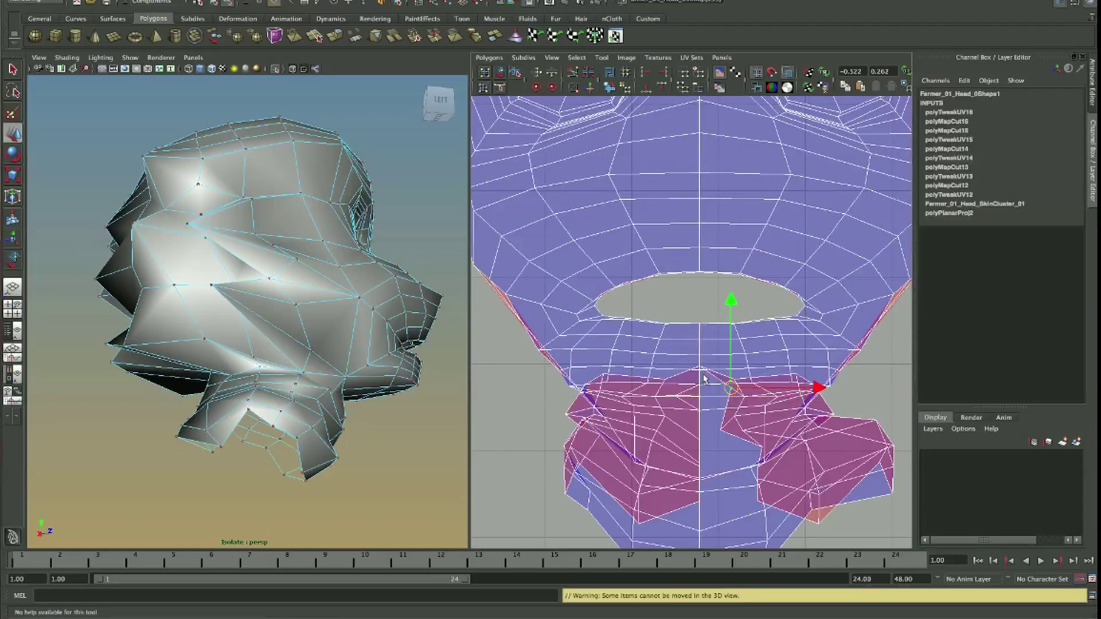
{"action": "scroll", "coordinate": [745, 379], "scroll_direction": "down", "scroll_amount": 3}
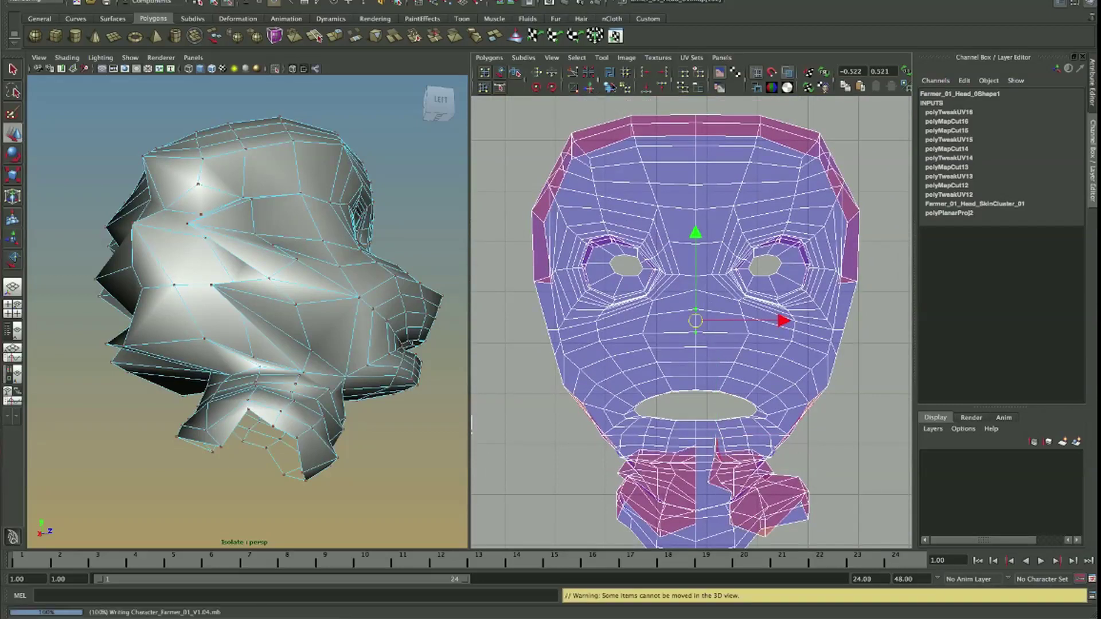
- Trial-unfold and scale the shell about fourfold, undo it, then select the mouth-hole border loop
{"action": "left_click", "coordinate": [613, 87]}
{"action": "left_click_drag", "start_coordinate": [595, 257], "coordinate": [746, 367]}
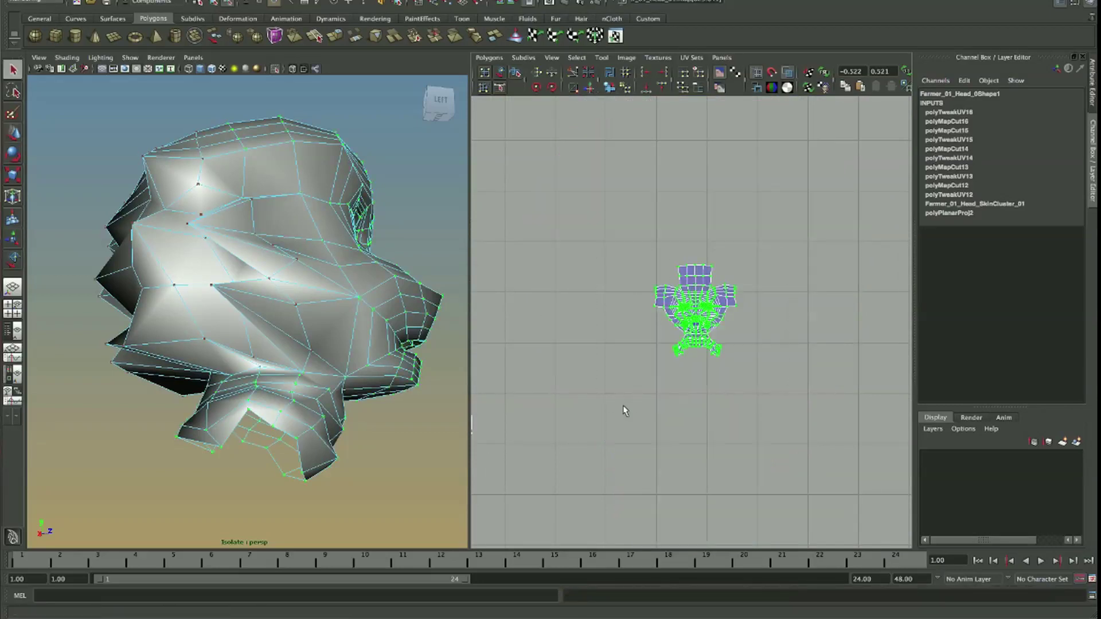
{"action": "key", "text": "r"}
{"action": "left_click_drag", "start_coordinate": [696, 309], "coordinate": [676, 387]}
{"action": "left_click", "coordinate": [675, 387]}
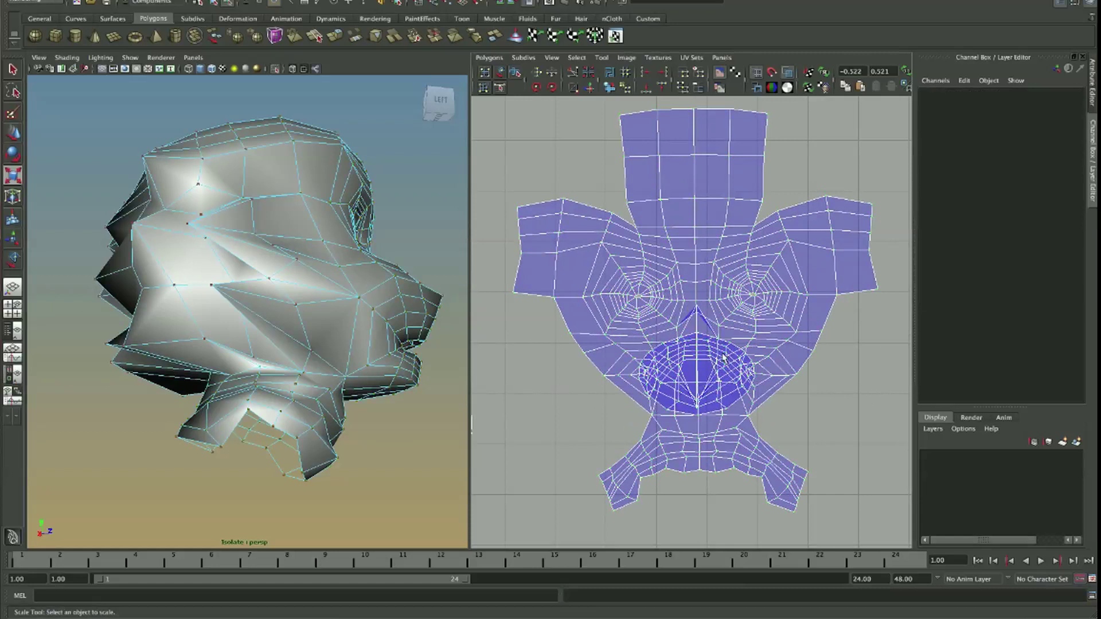
{"action": "key", "text": "ctrl+z"}
{"action": "key", "text": "ctrl+z"}
{"action": "key", "text": "ctrl+z"}
{"action": "key", "text": "ctrl+z"}
{"action": "left_click", "coordinate": [693, 397]}
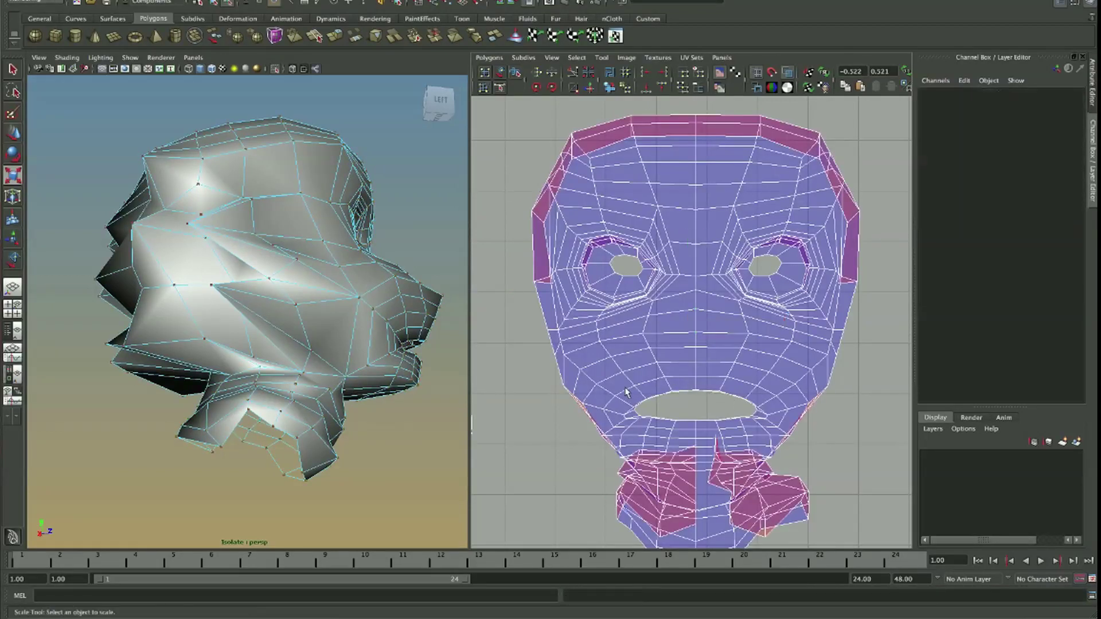
{"action": "double_click", "coordinate": [774, 429]}
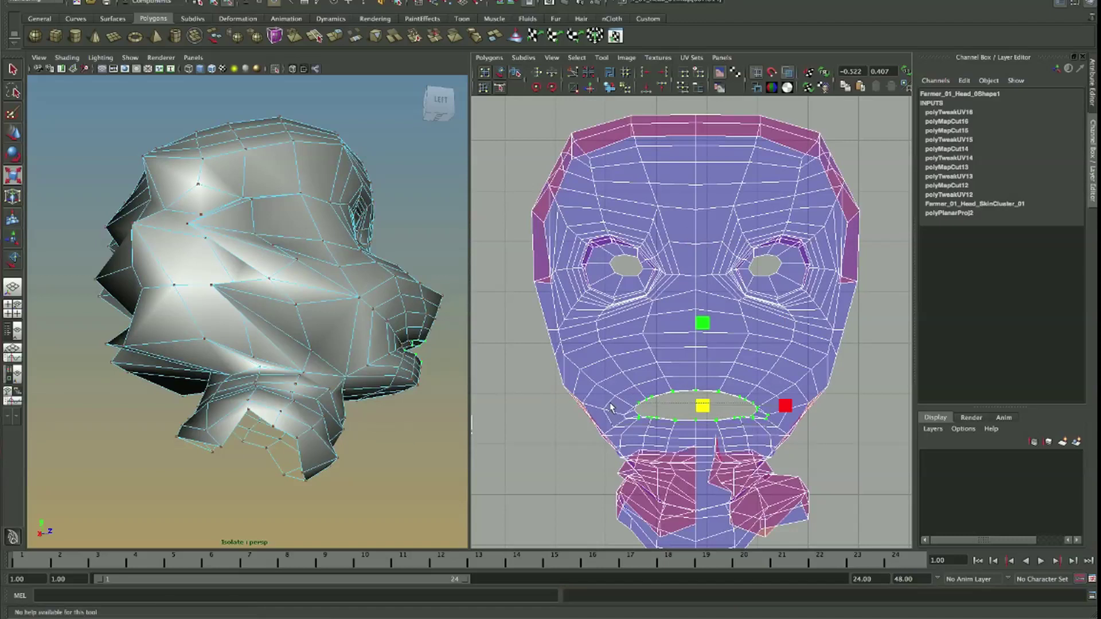
- Re-unfold the head UVs and zoom out to see all shells and the texture
{"action": "key", "text": "r"}
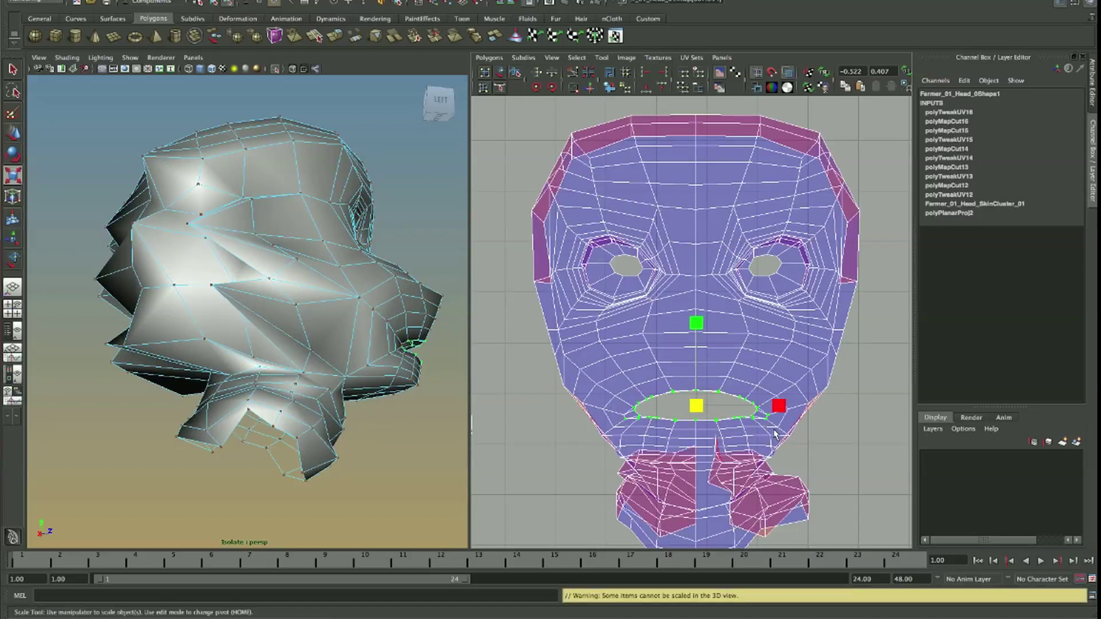
{"action": "key", "text": "w"}
{"action": "left_click", "coordinate": [625, 88]}
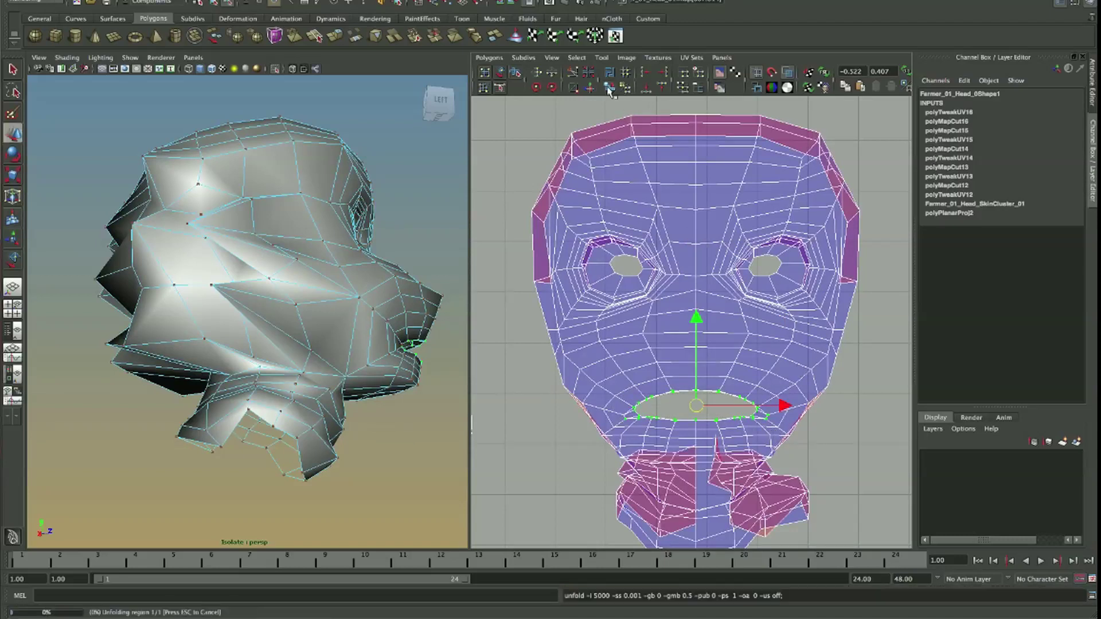
{"action": "right_click_drag", "start_coordinate": [719, 269], "coordinate": [667, 263], "text": "alt"}
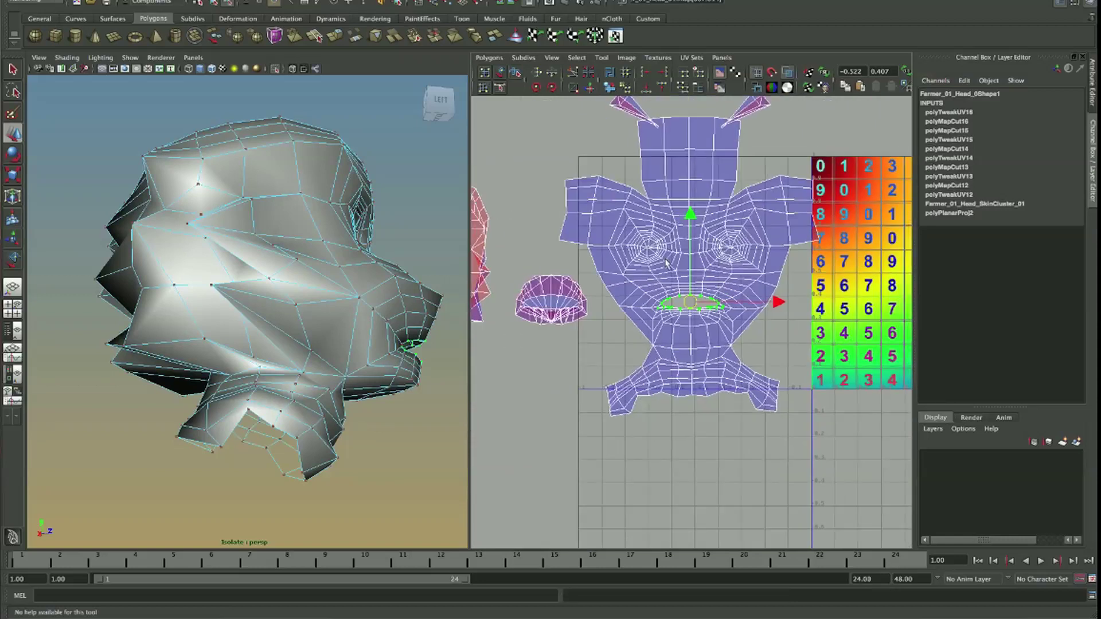
- Move the horn UV shells up above the head and zoom in on the face shell
{"action": "middle_click_drag", "start_coordinate": [792, 152], "coordinate": [784, 255], "text": "alt"}
{"action": "left_click_drag", "start_coordinate": [591, 140], "coordinate": [776, 198]}
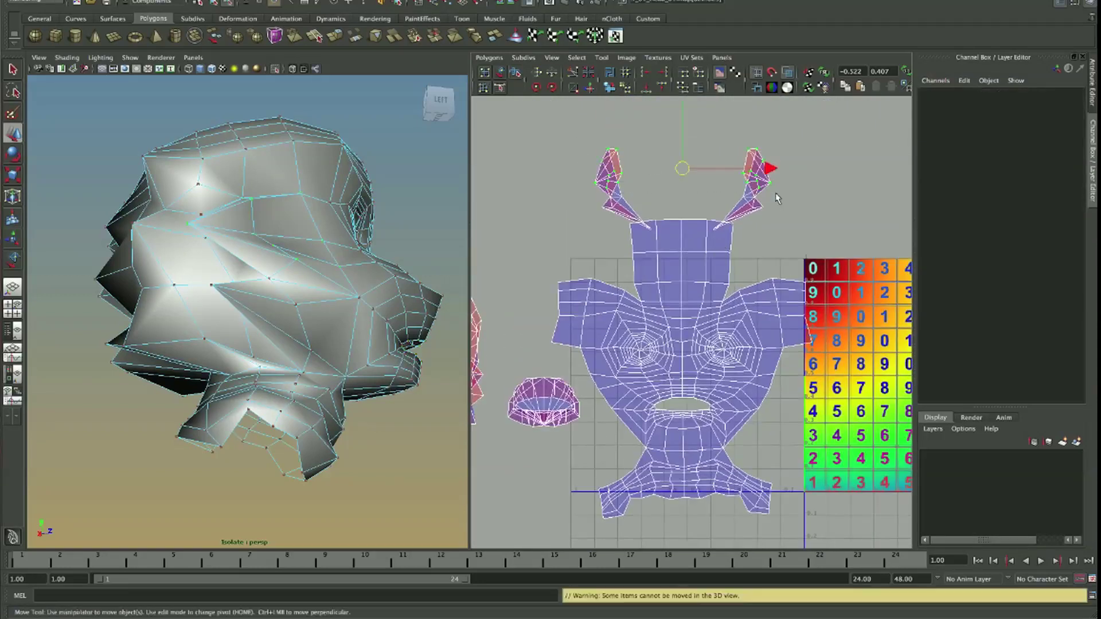
{"action": "middle_click_drag", "start_coordinate": [761, 307], "coordinate": [760, 248]}
{"action": "left_click", "coordinate": [760, 248]}
{"action": "right_click_drag", "start_coordinate": [760, 248], "coordinate": [782, 284], "text": "alt"}
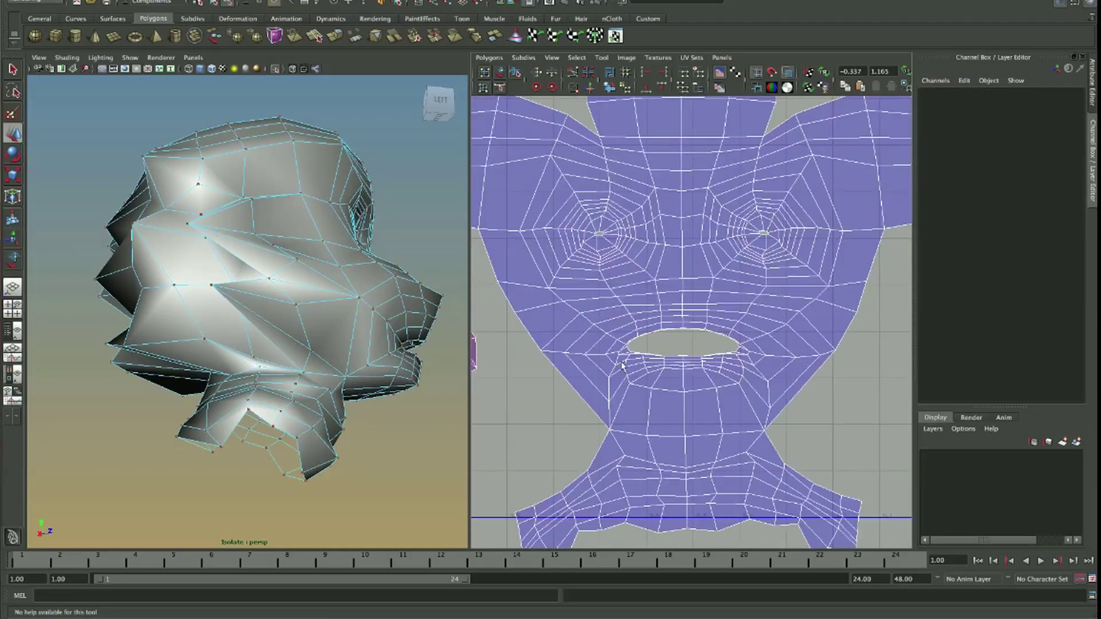
- Turn the head to the front, close in on the mouth, and select a mouth-corner vertex
{"action": "left_click_drag", "start_coordinate": [258, 275], "coordinate": [128, 281], "text": "alt"}
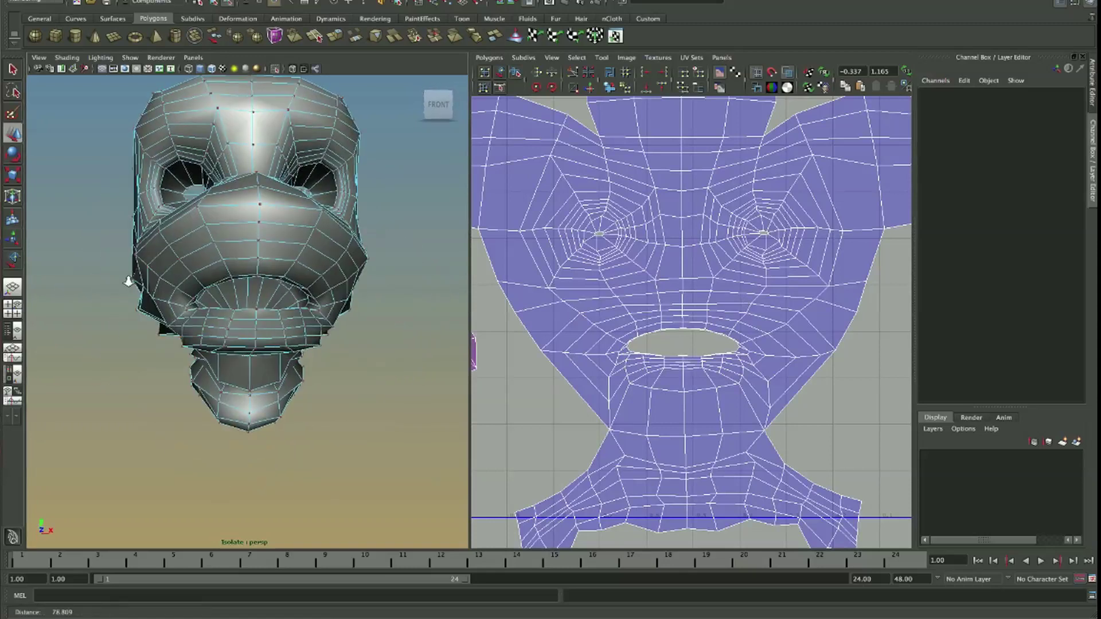
{"action": "right_click_drag", "start_coordinate": [128, 281], "coordinate": [225, 310], "text": "alt"}
{"action": "right_click_drag", "start_coordinate": [385, 302], "coordinate": [387, 308]}
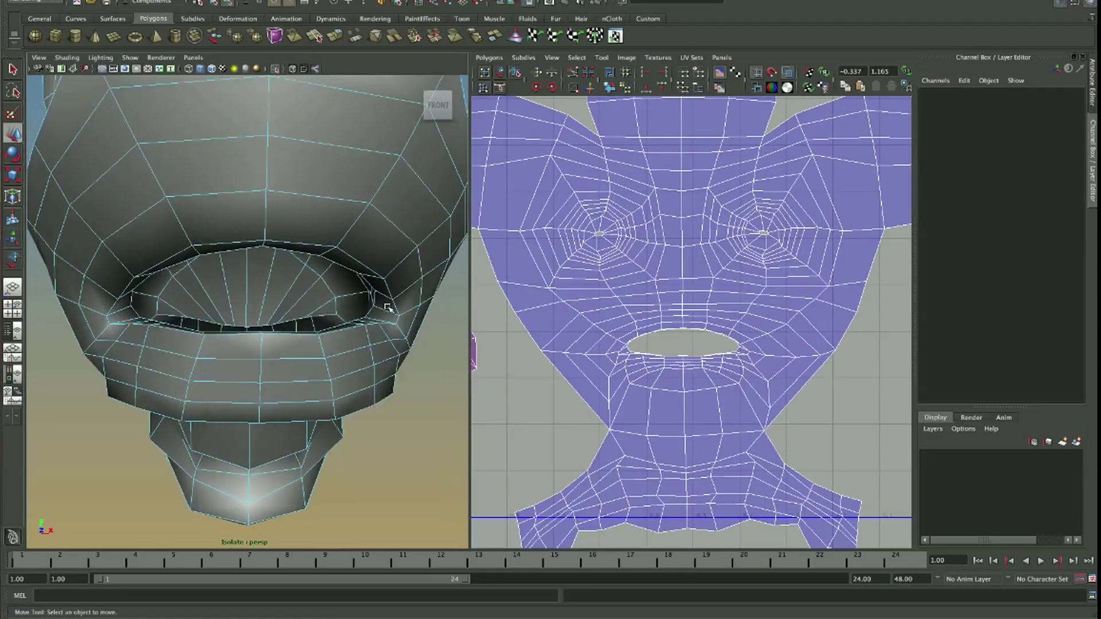
{"action": "left_click", "coordinate": [384, 311]}
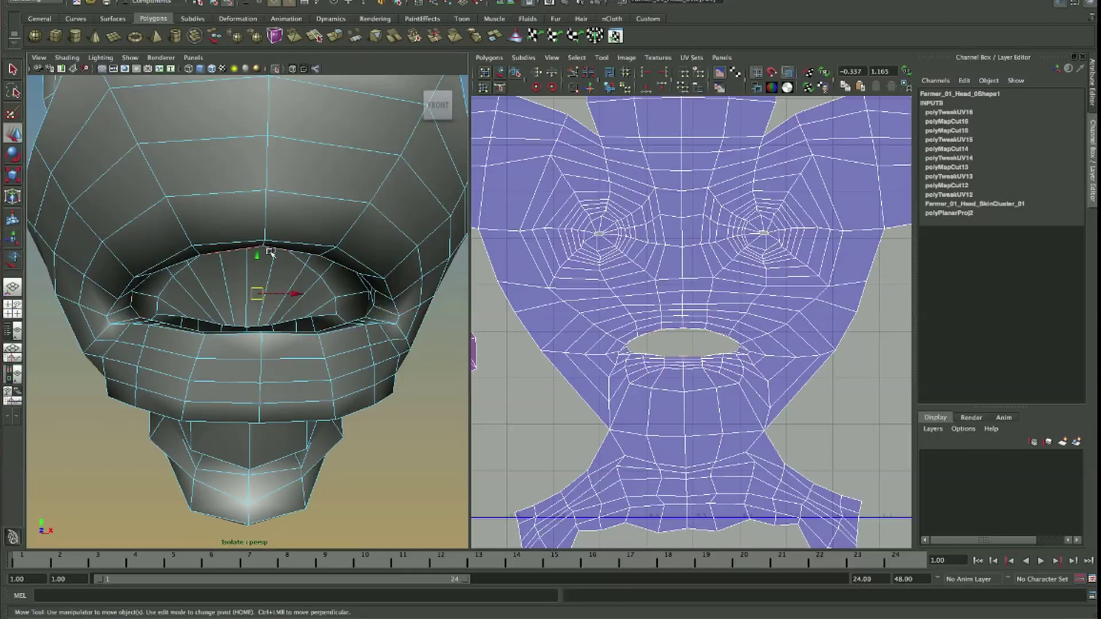
{"action": "left_click_drag", "start_coordinate": [271, 252], "coordinate": [300, 258], "text": "alt"}
- Select the mouth-border UV ring, excluding the small inner mouth shell
{"action": "right_click_drag", "start_coordinate": [669, 334], "coordinate": [654, 344]}
{"action": "middle_click_drag", "start_coordinate": [459, 327], "coordinate": [596, 324], "text": "alt"}
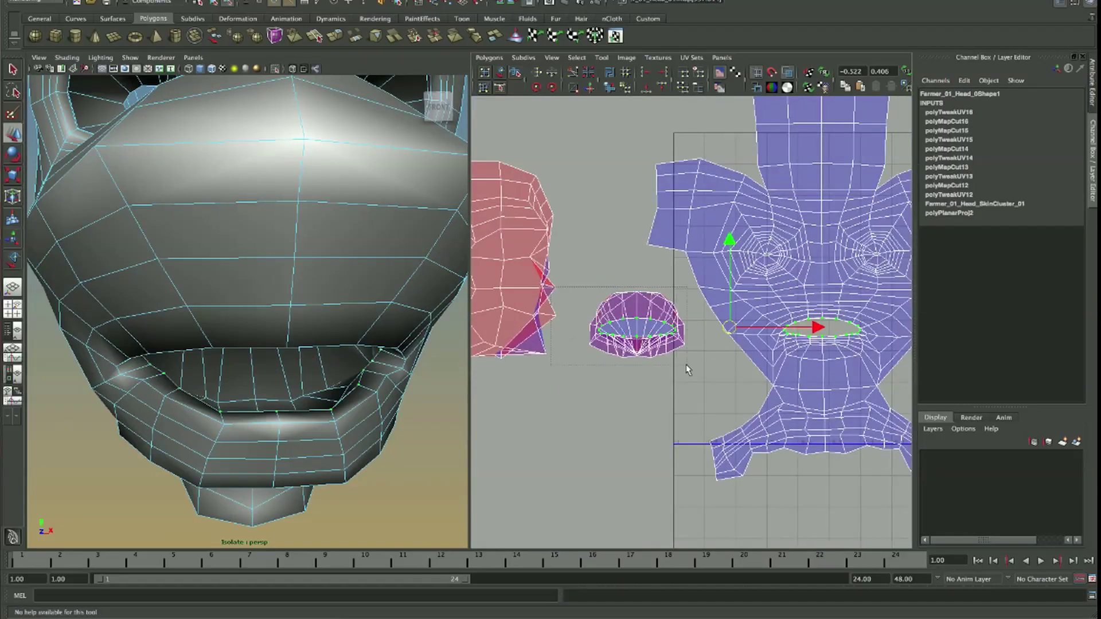
{"action": "key", "text": "w"}
{"action": "left_click", "coordinate": [658, 350]}
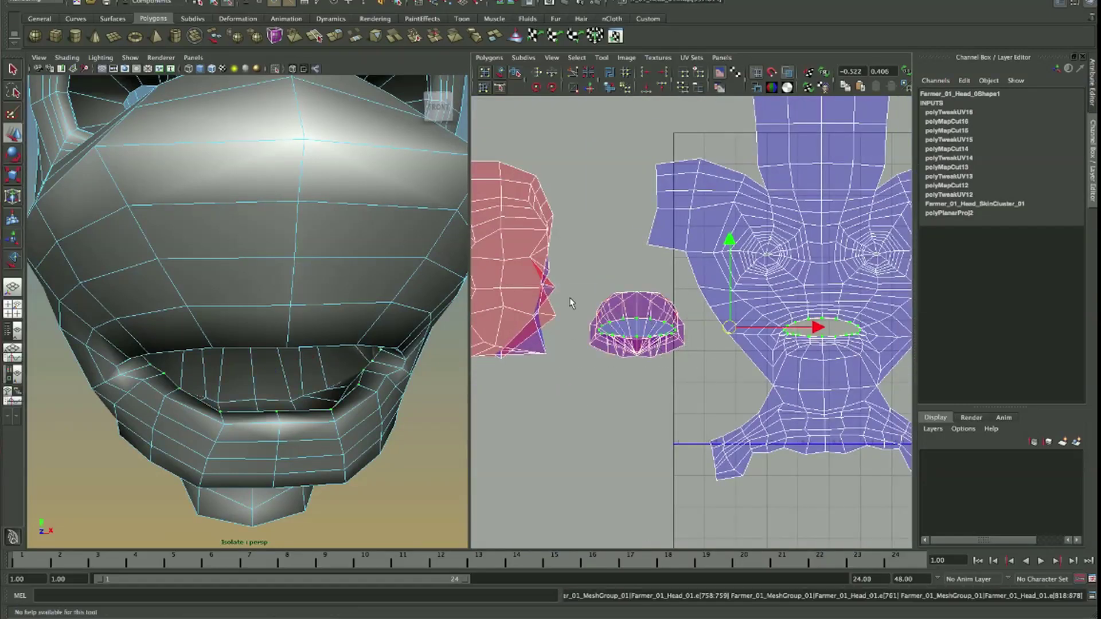
{"action": "left_click_drag", "start_coordinate": [576, 281], "coordinate": [691, 370], "text": "shift"}
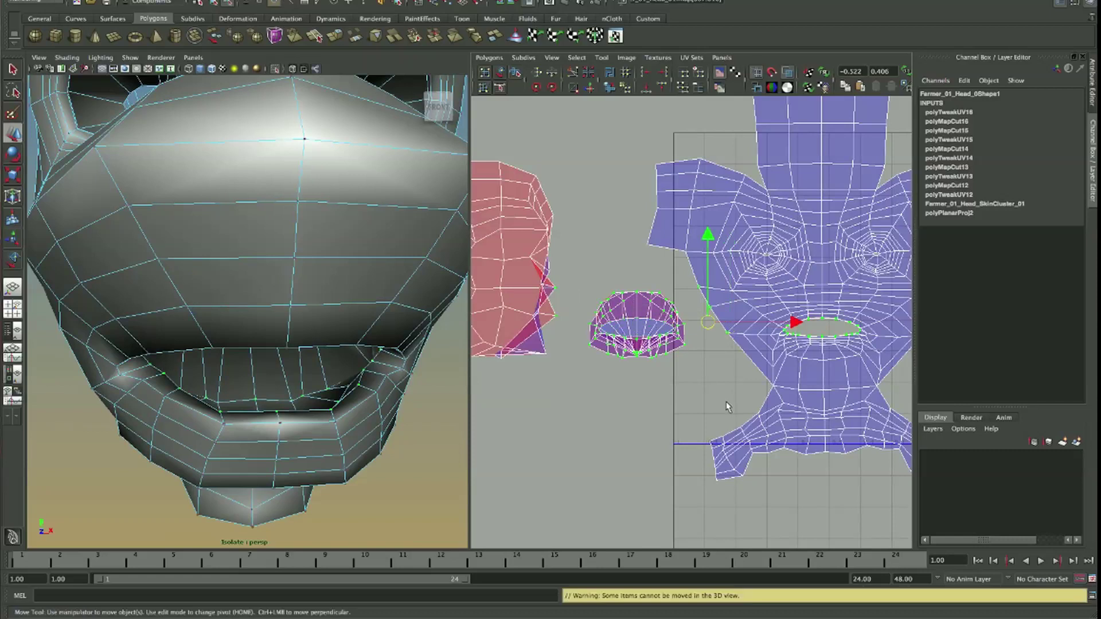
{"action": "left_click_drag", "start_coordinate": [572, 281], "coordinate": [711, 396], "text": "shift"}
{"action": "left_click_drag", "start_coordinate": [686, 373], "coordinate": [608, 316], "text": "ctrl"}
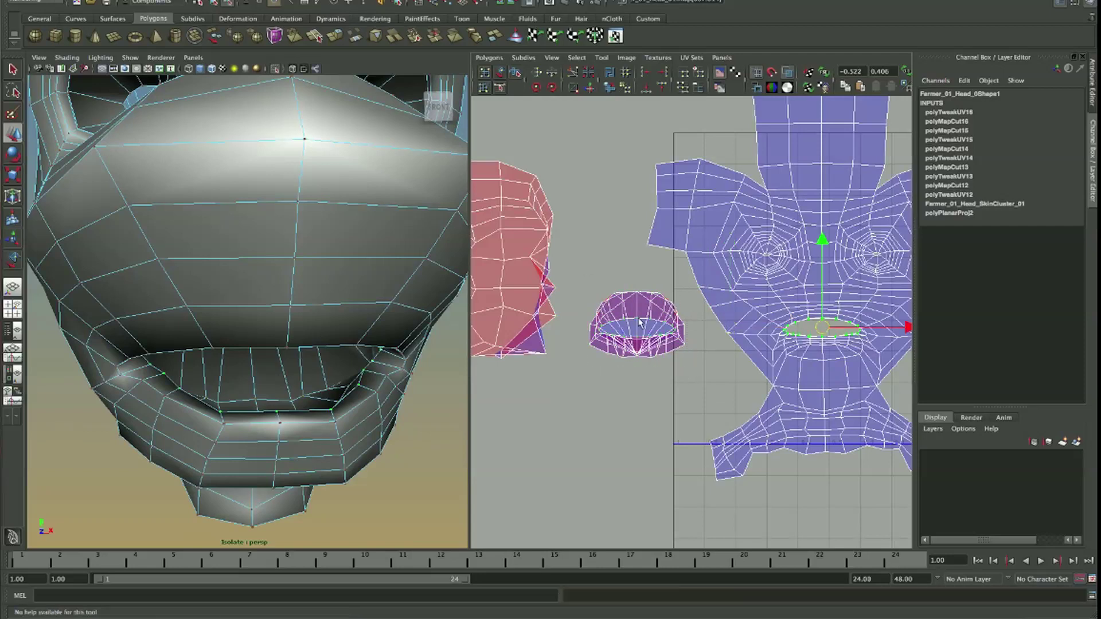
- Scale the mouth ring UVs, then clear the selection and recentre the UV view
{"action": "key", "text": "r"}
{"action": "scroll", "coordinate": [688, 344], "scroll_direction": "up", "scroll_amount": 1}
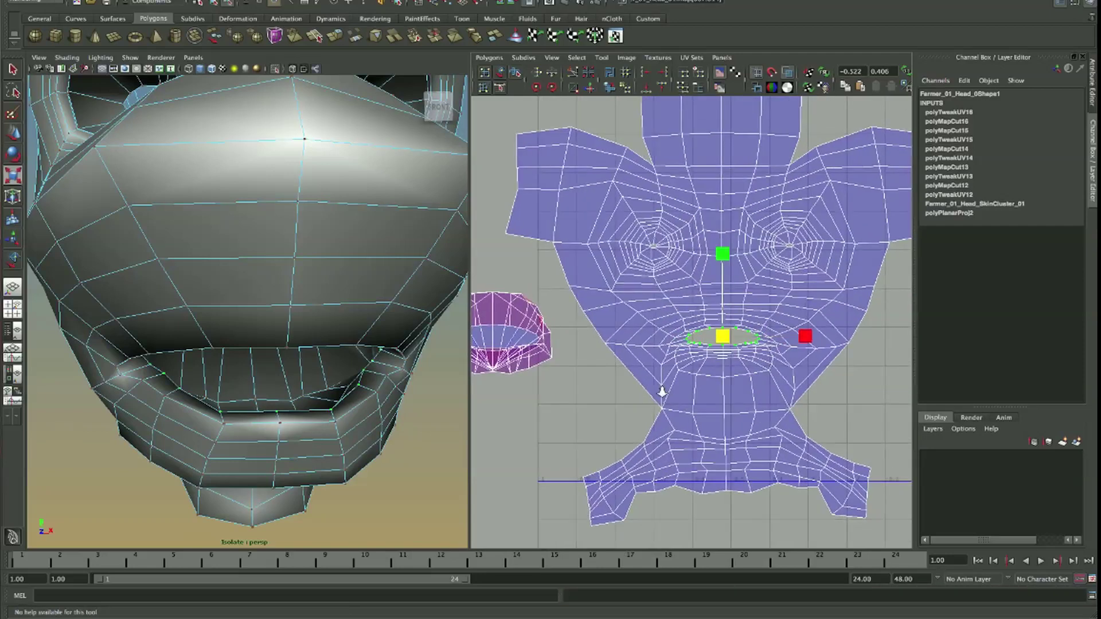
{"action": "scroll", "coordinate": [661, 388], "scroll_direction": "up", "scroll_amount": 2}
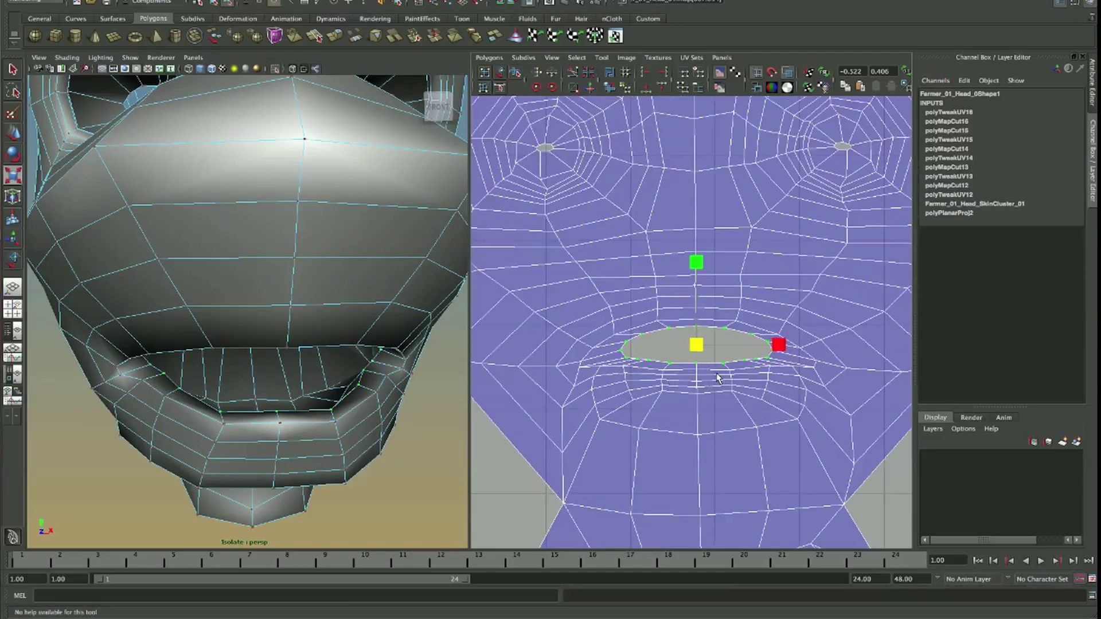
{"action": "scroll", "coordinate": [717, 378], "scroll_direction": "down", "scroll_amount": 2}
{"action": "left_click", "coordinate": [872, 382]}
{"action": "scroll", "coordinate": [719, 235], "scroll_direction": "down", "scroll_amount": 2}
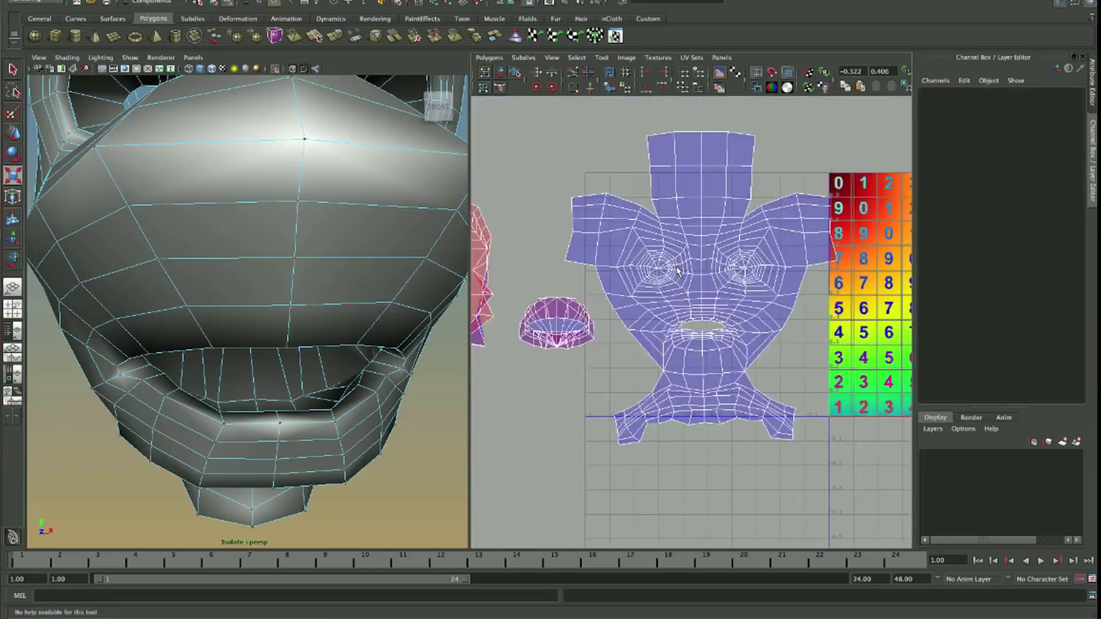
{"action": "middle_click_drag", "start_coordinate": [677, 271], "coordinate": [661, 272], "text": "alt"}
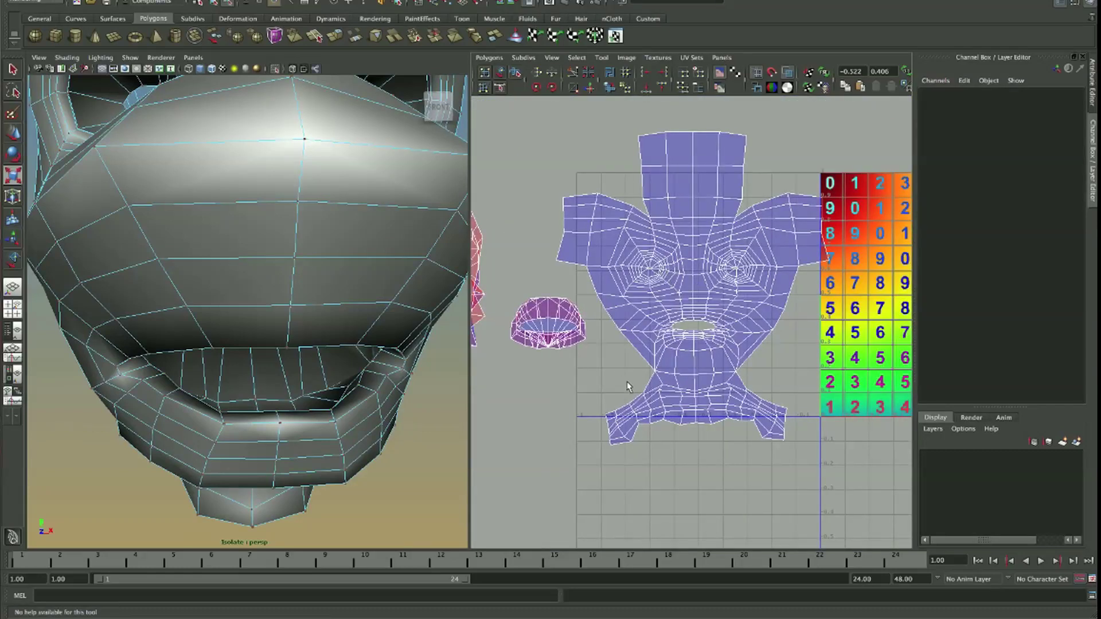
- Unfold the head UV shell into a flattened face layout, undoing an oversized scale
{"action": "left_click", "coordinate": [699, 298]}
{"action": "left_click", "coordinate": [588, 88]}
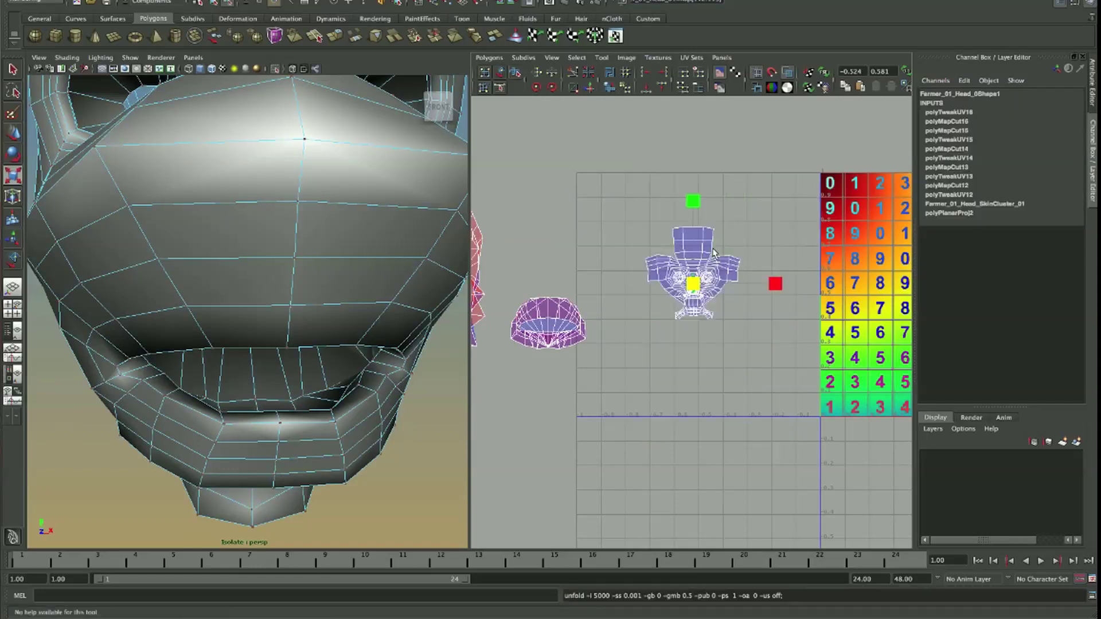
{"action": "mouse_move", "coordinate": [761, 373]}
{"action": "middle_mouse_down"}
{"action": "mouse_move", "coordinate": [860, 376]}
{"action": "mouse_move", "coordinate": [836, 378]}
{"action": "middle_mouse_up"}
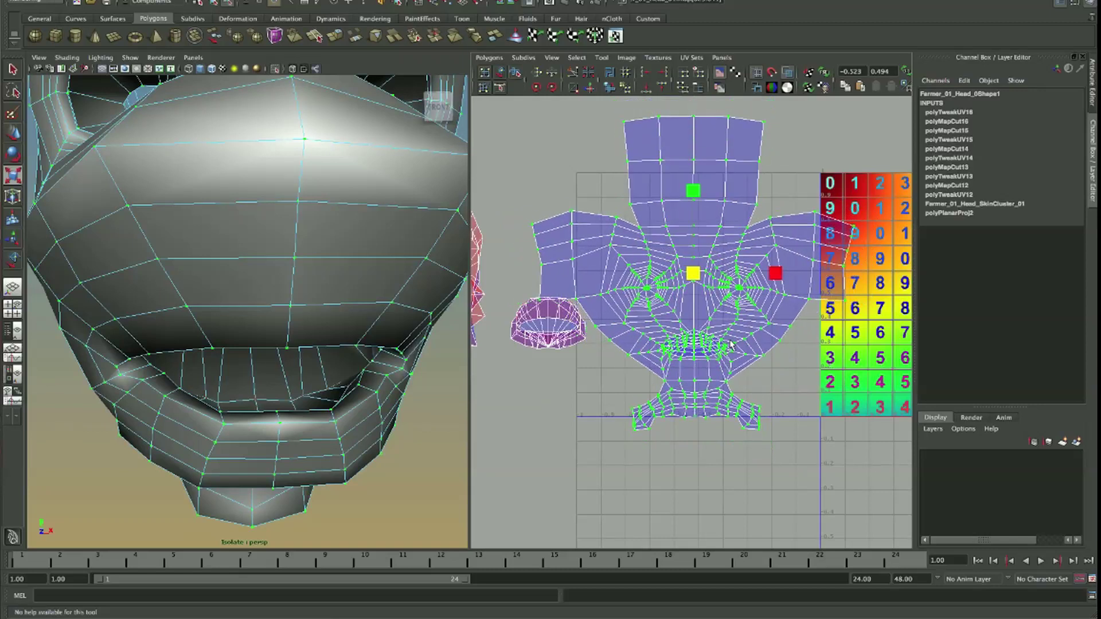
{"action": "scroll", "coordinate": [733, 348], "scroll_direction": "up", "scroll_amount": 1}
{"action": "left_click", "coordinate": [788, 393]}
{"action": "scroll", "coordinate": [688, 291], "scroll_direction": "up", "scroll_amount": 2}
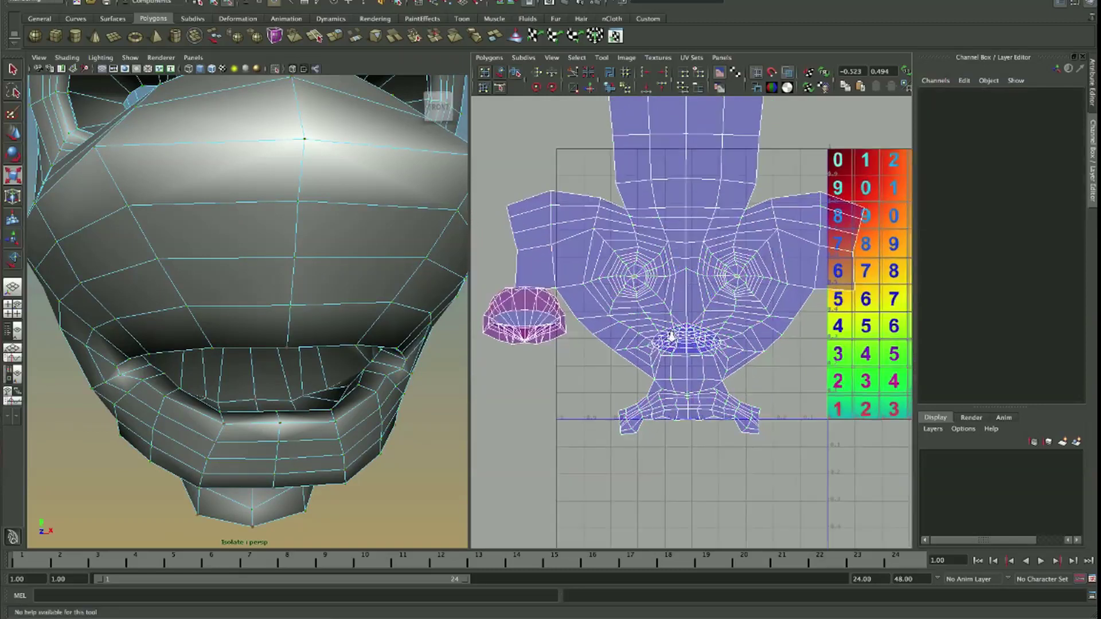
{"action": "key", "text": "ctrl+z"}
{"action": "key", "text": "ctrl+z"}
{"action": "right_click_drag", "start_coordinate": [789, 335], "coordinate": [786, 337], "text": "shift"}
{"action": "scroll", "coordinate": [611, 342], "scroll_direction": "up", "scroll_amount": 3}
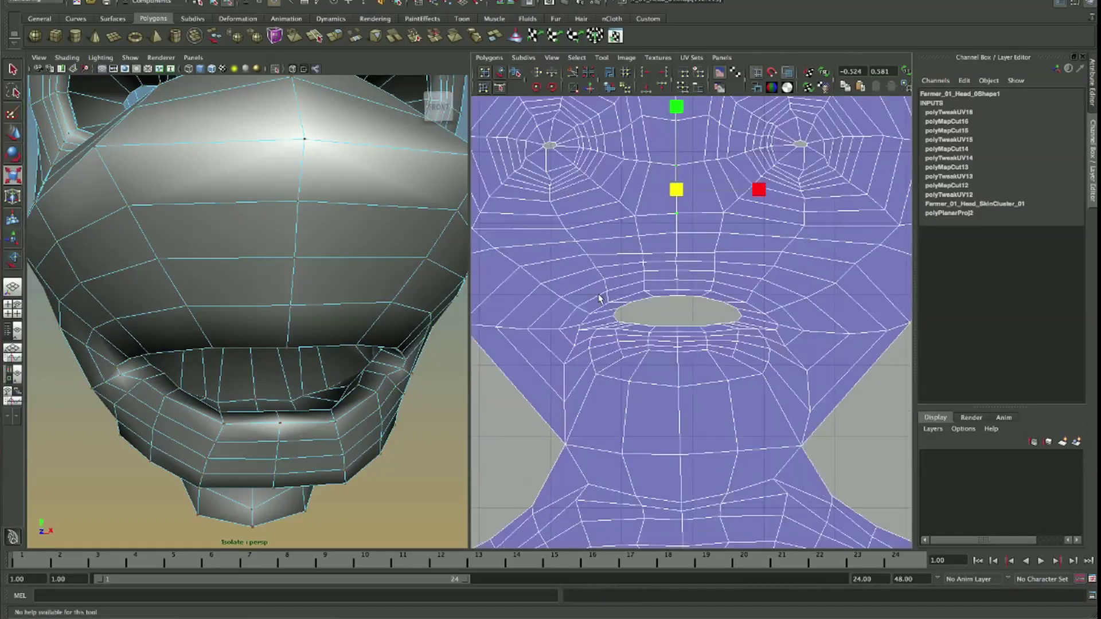
{"action": "scroll", "coordinate": [633, 352], "scroll_direction": "up", "scroll_amount": 3}
- Select a lower-lip edge and convert the selection to UVs
{"action": "mouse_move", "coordinate": [622, 355]}
{"action": "right_mouse_down"}
{"action": "mouse_move", "coordinate": [626, 337]}
{"action": "mouse_move", "coordinate": [636, 361]}
{"action": "right_mouse_up"}
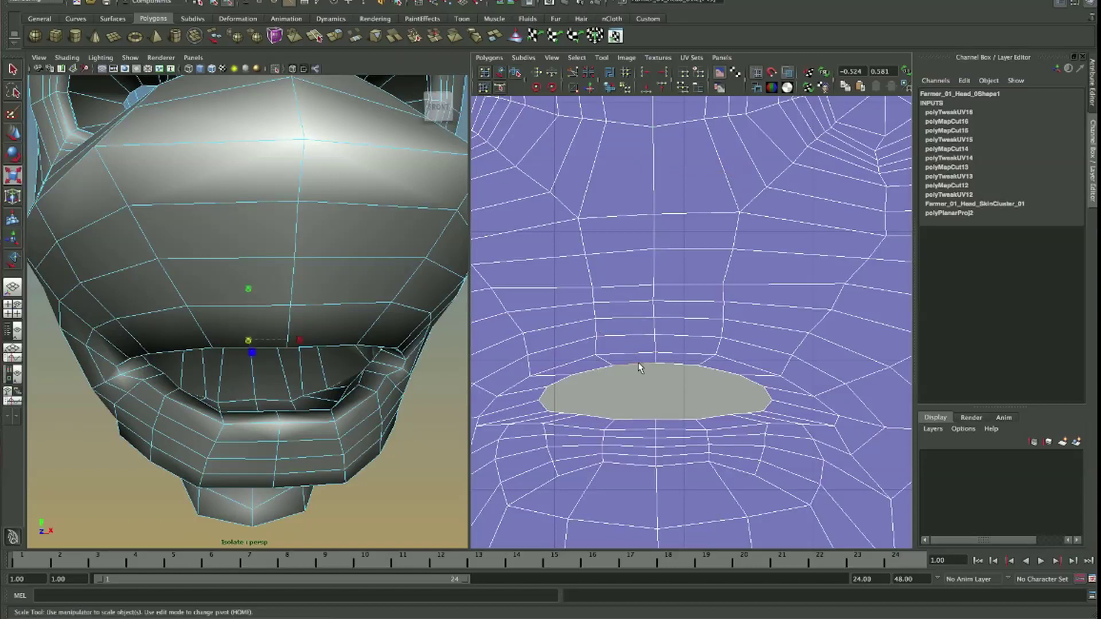
{"action": "left_click", "coordinate": [241, 411]}
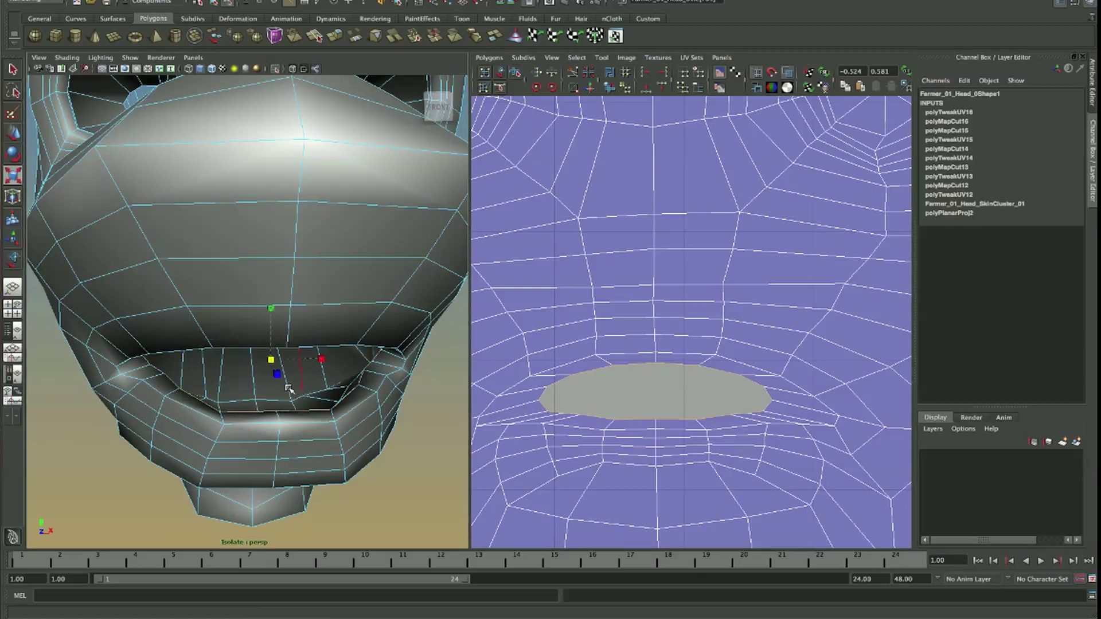
{"action": "left_click_drag", "start_coordinate": [288, 388], "coordinate": [367, 321], "text": "alt"}
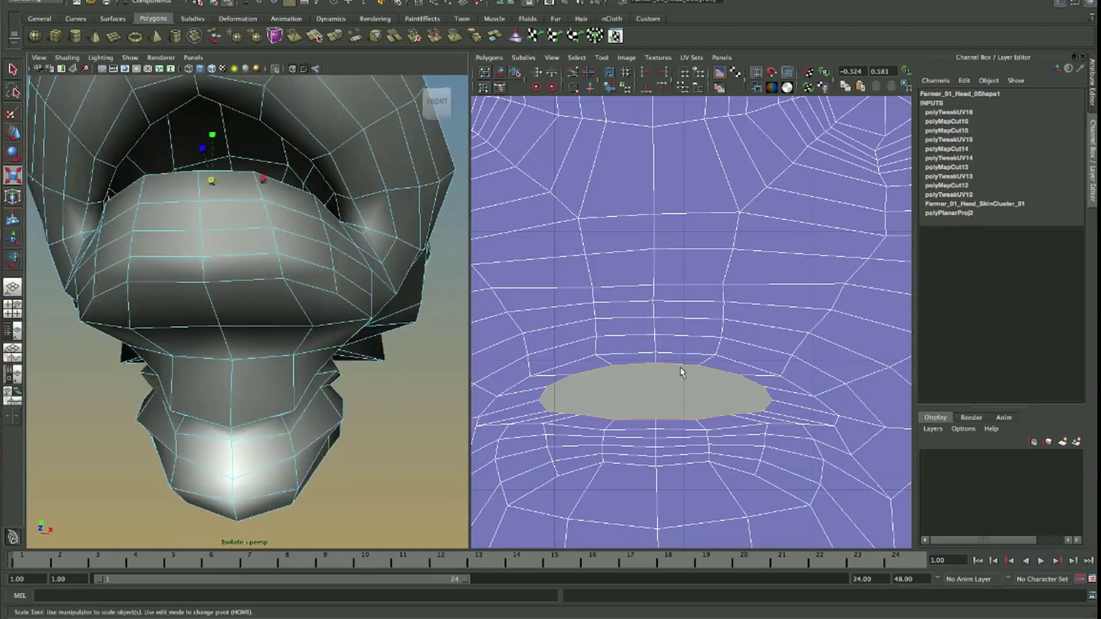
{"action": "right_click", "coordinate": [648, 326], "text": "ctrl"}
{"action": "left_click", "coordinate": [699, 325]}
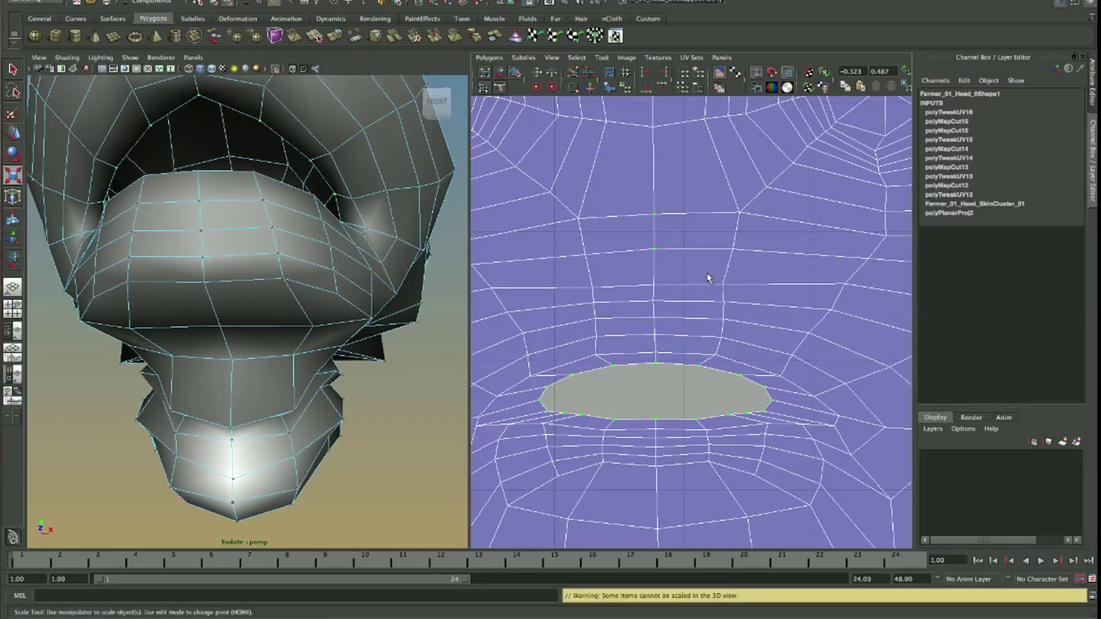
- Frame the head and mouth shells in the UV view, then deselect the face shell UVs
{"action": "scroll", "coordinate": [682, 348], "scroll_direction": "down", "scroll_amount": 2}
{"action": "scroll", "coordinate": [595, 306], "scroll_direction": "down", "scroll_amount": 2}
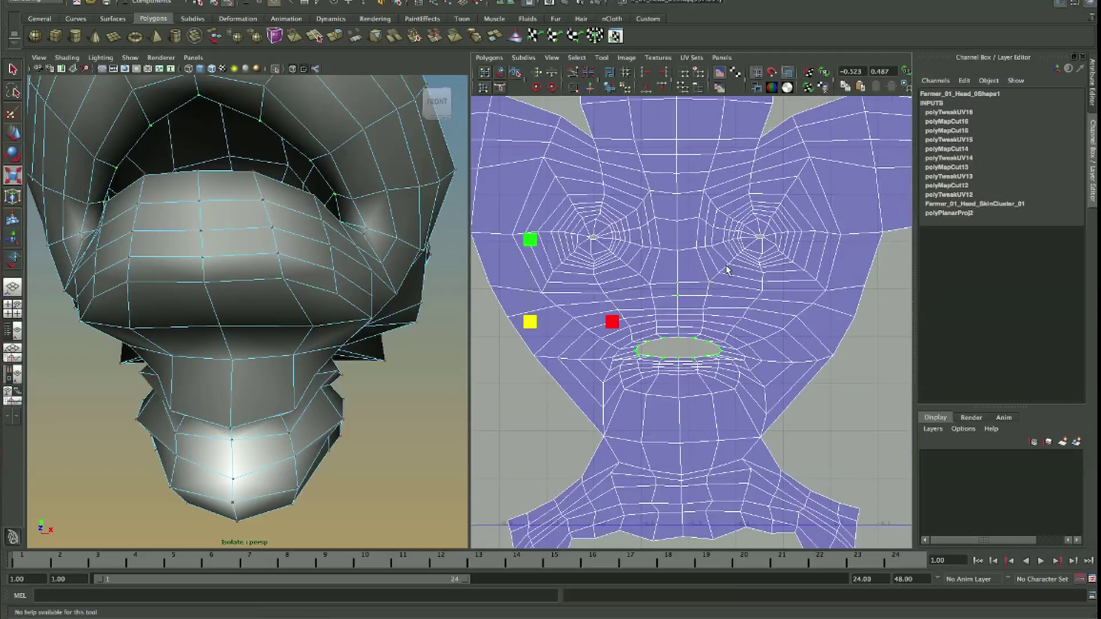
{"action": "scroll", "coordinate": [727, 269], "scroll_direction": "down", "scroll_amount": 1}
{"action": "scroll", "coordinate": [645, 311], "scroll_direction": "down", "scroll_amount": 2}
{"action": "middle_click_drag", "start_coordinate": [570, 297], "coordinate": [707, 284], "text": "alt"}
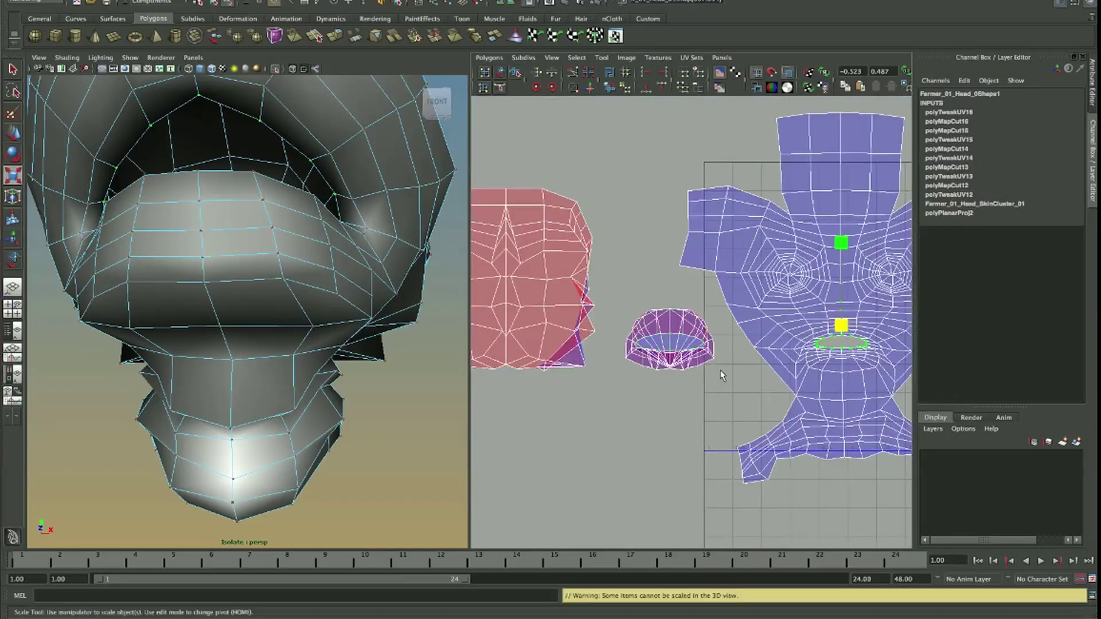
{"action": "scroll", "coordinate": [763, 367], "scroll_direction": "up", "scroll_amount": 3}
{"action": "scroll", "coordinate": [761, 369], "scroll_direction": "up", "scroll_amount": 2}
{"action": "key", "text": "w"}
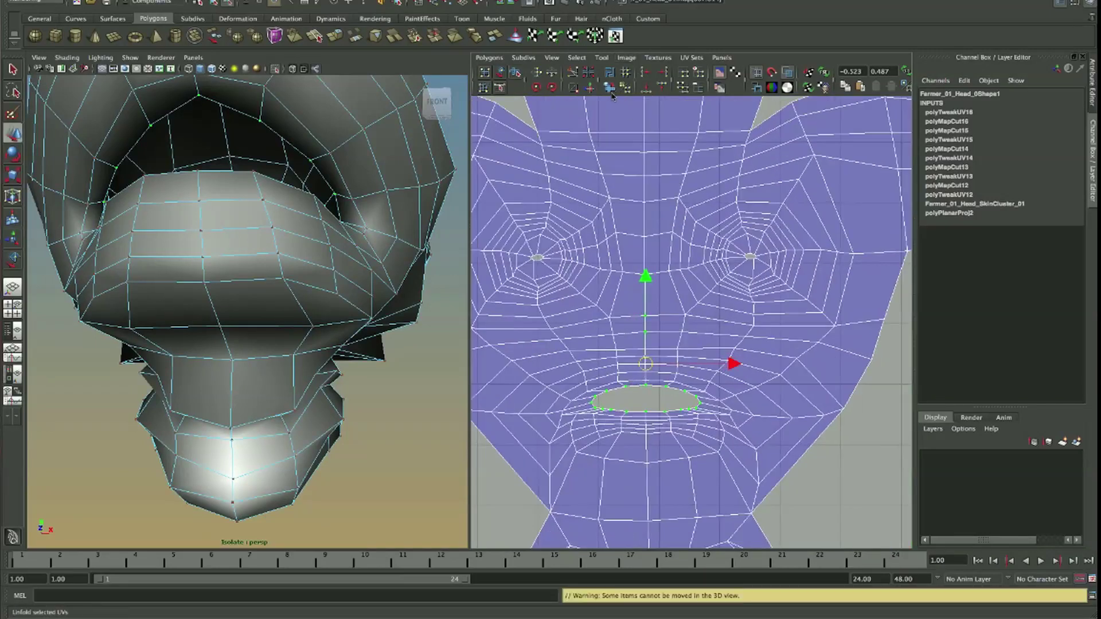
{"action": "scroll", "coordinate": [720, 254], "scroll_direction": "down", "scroll_amount": 1}
{"action": "scroll", "coordinate": [720, 254], "scroll_direction": "down", "scroll_amount": 2}
{"action": "scroll", "coordinate": [745, 230], "scroll_direction": "down", "scroll_amount": 1}
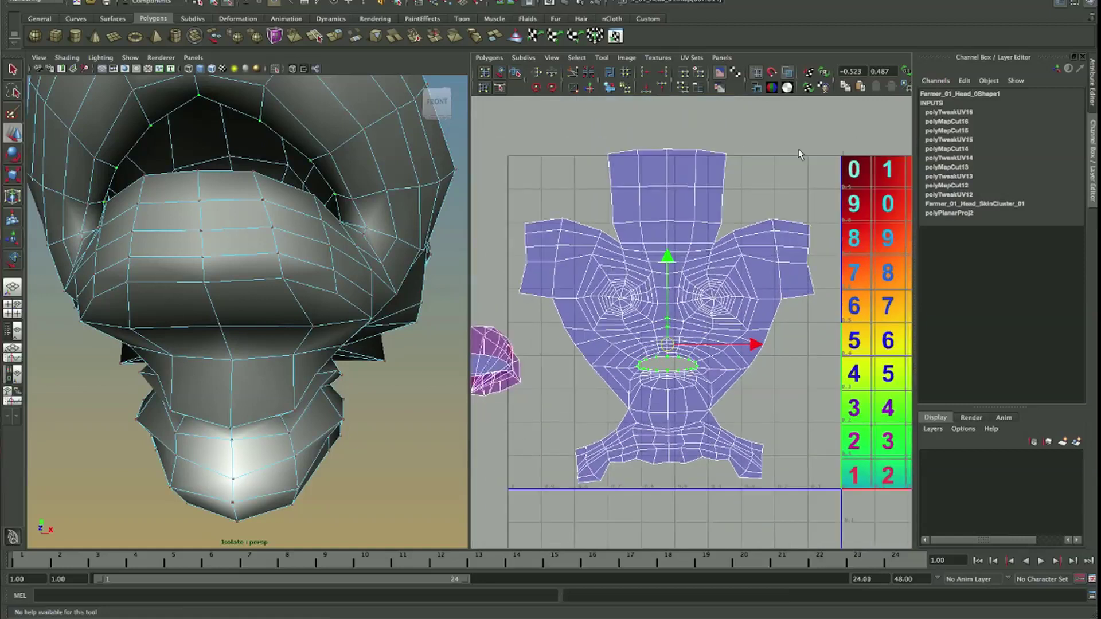
{"action": "left_click", "coordinate": [800, 155]}
{"action": "scroll", "coordinate": [814, 321], "scroll_direction": "up", "scroll_amount": 3}
{"action": "scroll", "coordinate": [818, 330], "scroll_direction": "up", "scroll_amount": 1}
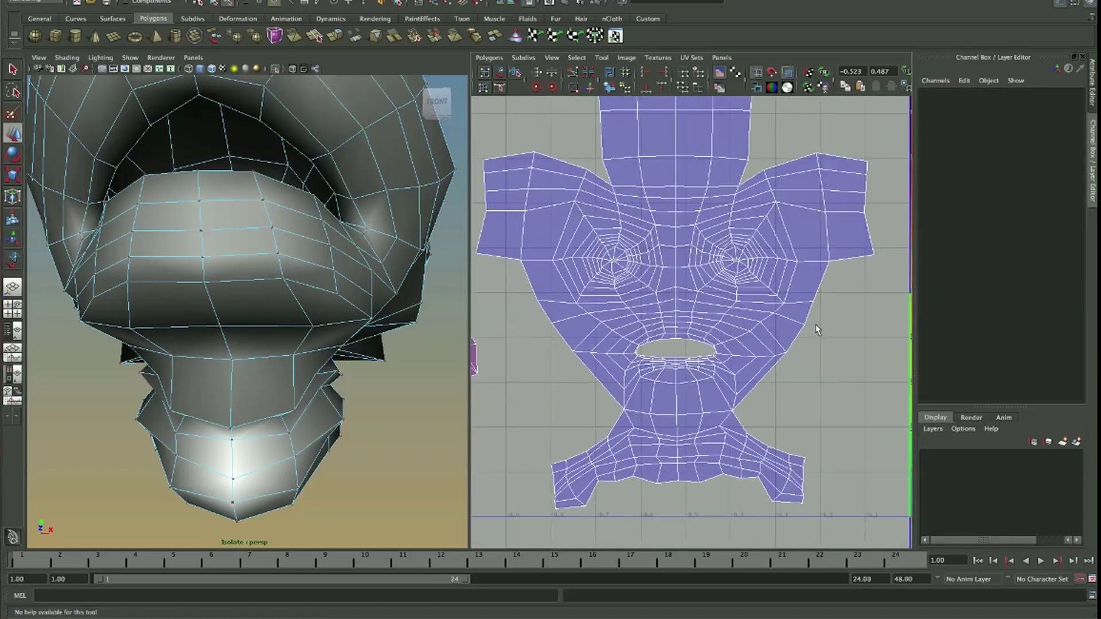
- Select the head mesh and delete its non-deformer history via Edit > Delete by Type
{"action": "mouse_move", "coordinate": [190, 348]}
{"action": "left_mouse_down", "text": "alt"}
{"action": "mouse_move", "coordinate": [195, 291]}
{"action": "mouse_move", "coordinate": [285, 297]}
{"action": "mouse_move", "coordinate": [373, 375]}
{"action": "mouse_move", "coordinate": [226, 215]}
{"action": "left_mouse_up", "text": "alt"}
{"action": "key", "text": "F8"}
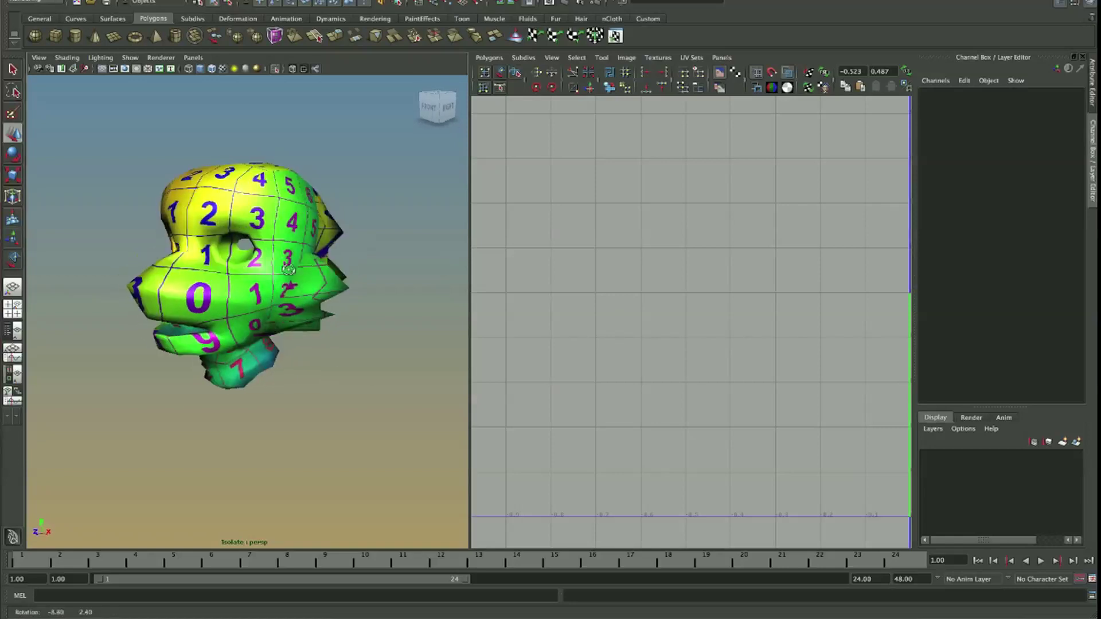
{"action": "left_click", "coordinate": [223, 200]}
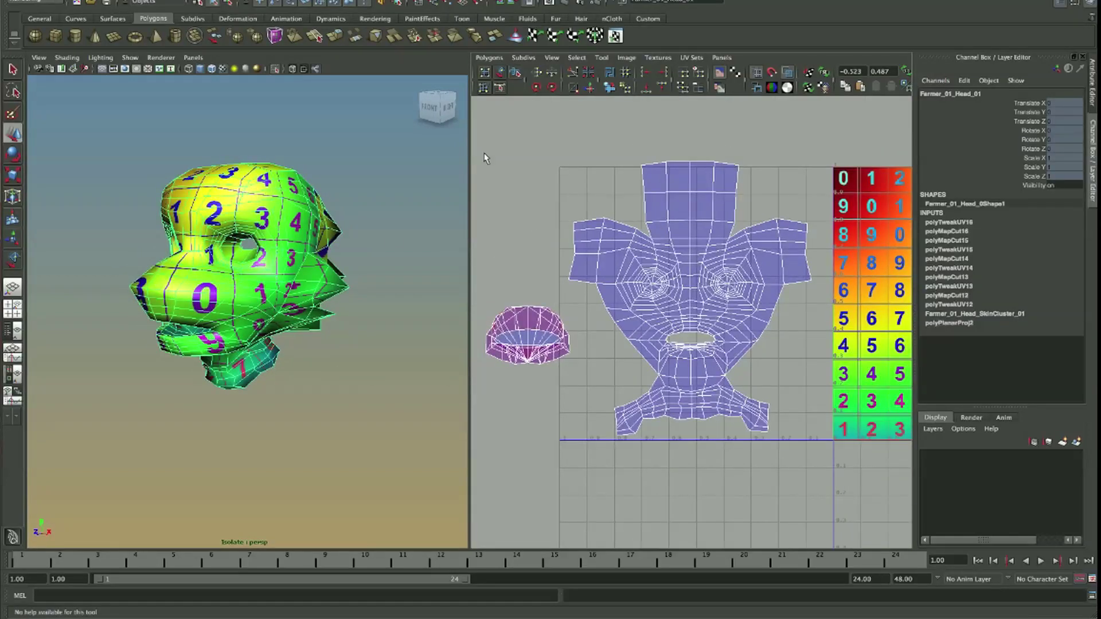
{"action": "left_click", "coordinate": [97, 0]}
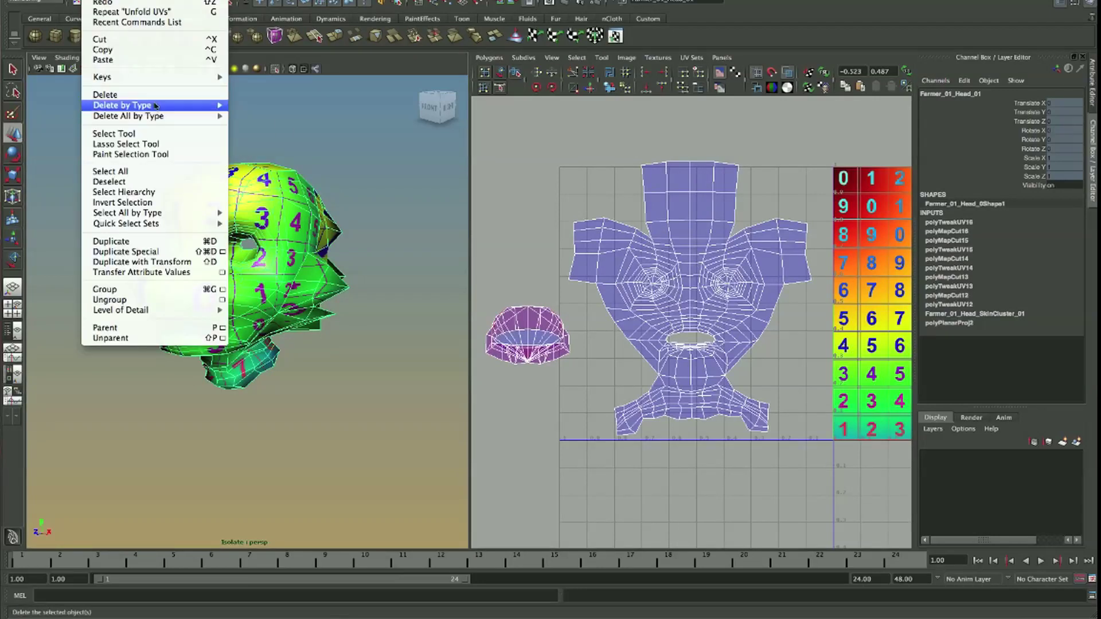
{"action": "left_click", "coordinate": [310, 133]}
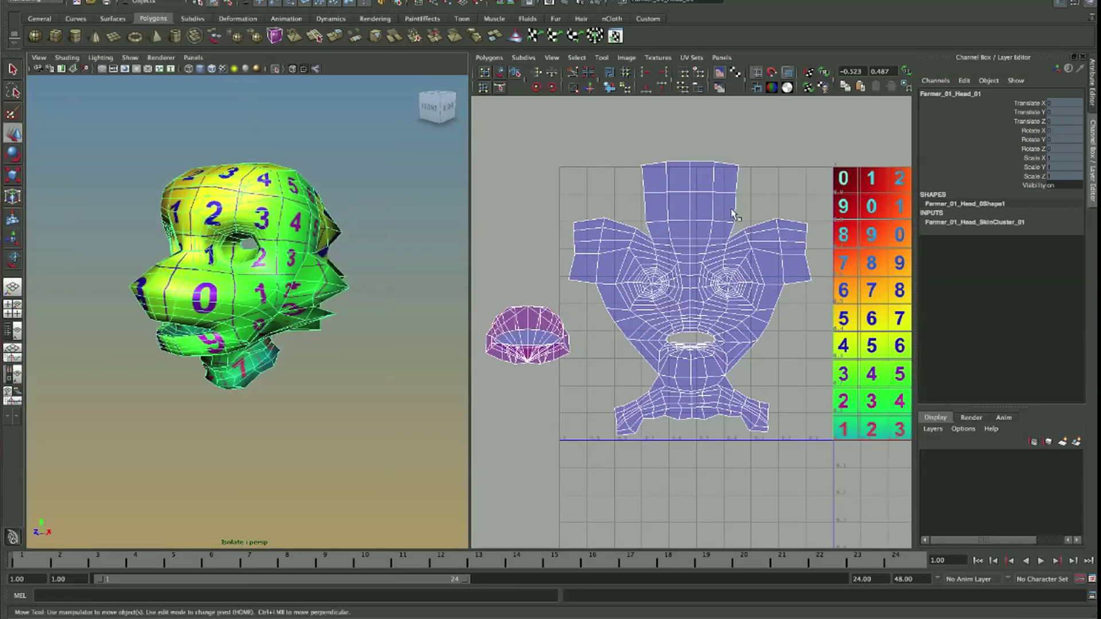
{"action": "mouse_move", "coordinate": [267, 239]}
{"action": "left_mouse_down", "text": "alt"}
{"action": "mouse_move", "coordinate": [362, 228]}
{"action": "mouse_move", "coordinate": [305, 256]}
{"action": "left_mouse_up", "text": "alt"}
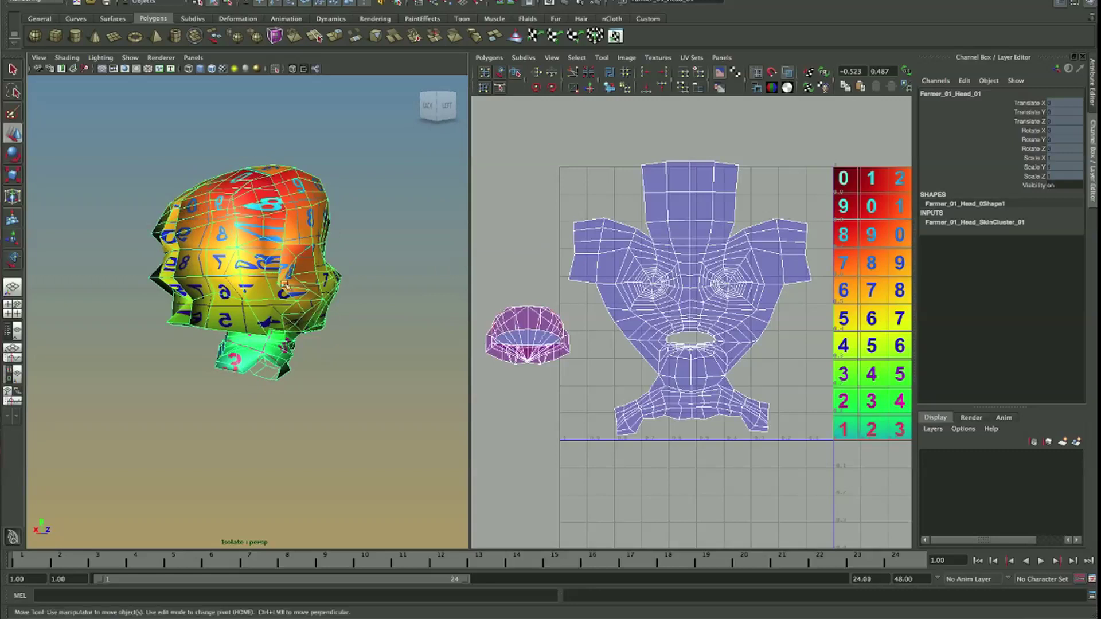
- Pan the UV Texture Editor to centre the eyebrow shells
{"action": "middle_click_drag", "start_coordinate": [678, 194], "coordinate": [695, 252], "text": "alt"}
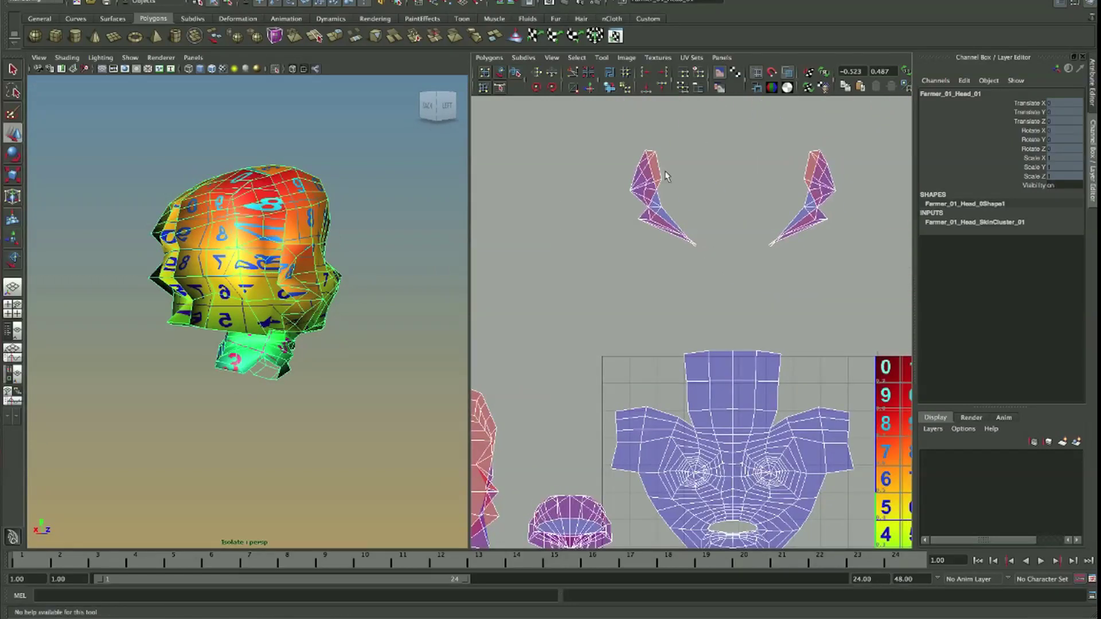
{"action": "middle_click_drag", "start_coordinate": [663, 193], "coordinate": [620, 242], "text": "alt"}
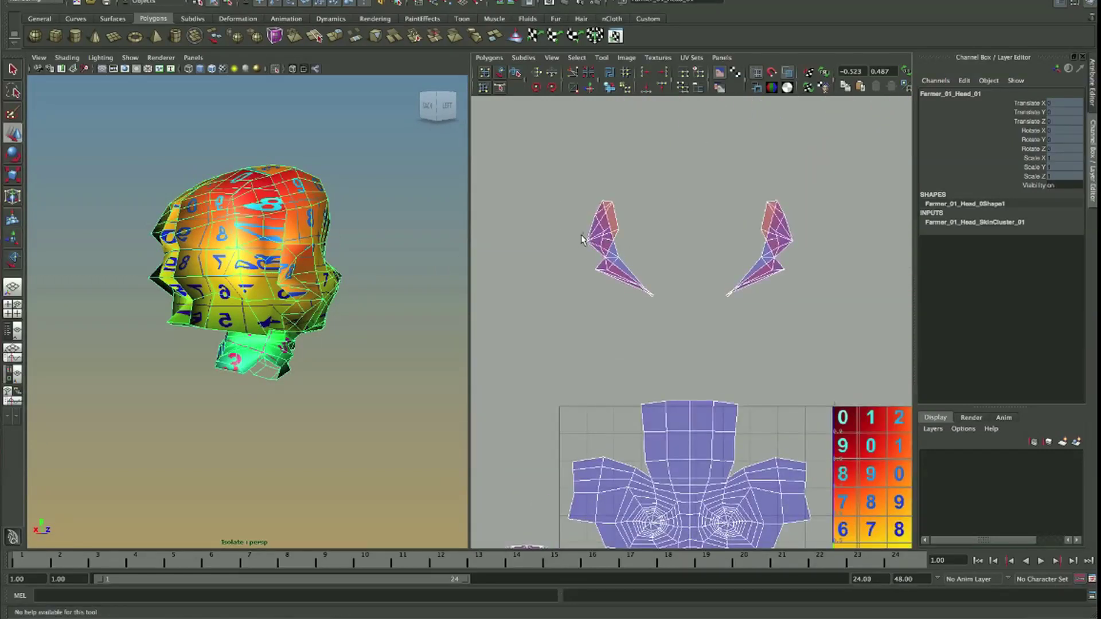
{"action": "right_click_drag", "start_coordinate": [620, 246], "coordinate": [583, 238]}
- Trial-unfold the eyebrow UV shells, undo, and unfold just the right eyebrow
{"action": "key", "text": "w"}
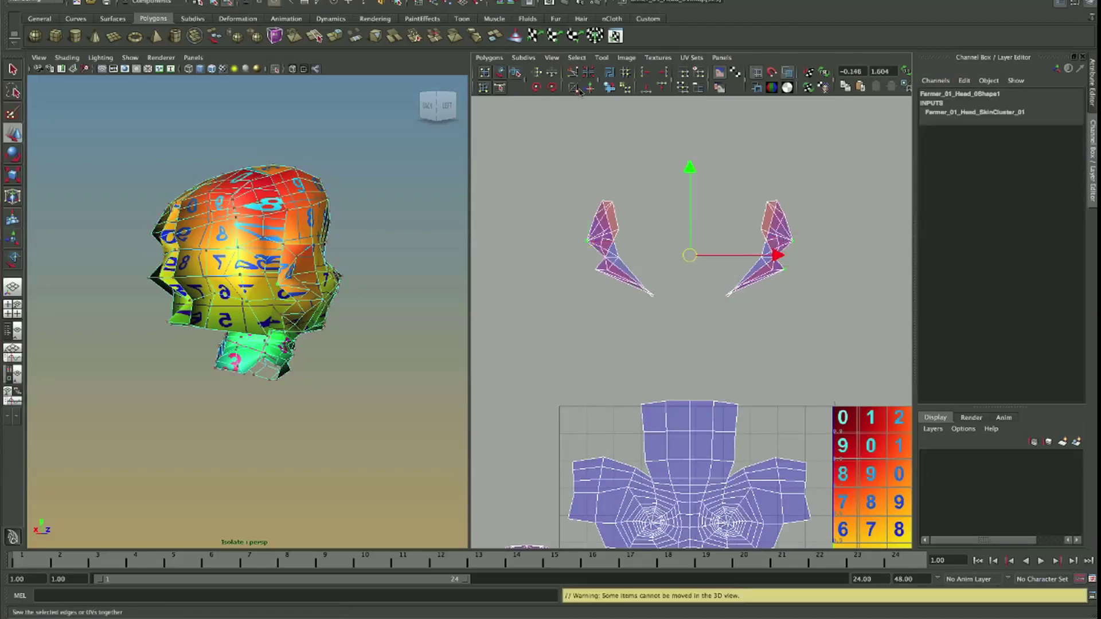
{"action": "left_click", "coordinate": [611, 89]}
{"action": "key", "text": "ctrl+z"}
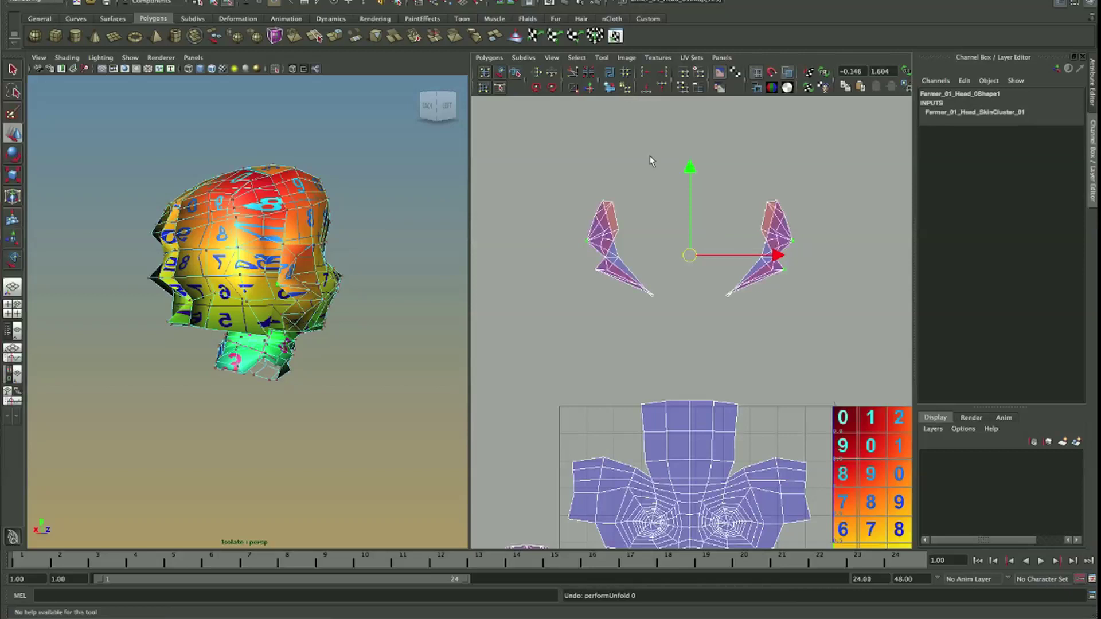
{"action": "left_click", "coordinate": [822, 255]}
{"action": "left_click_drag", "start_coordinate": [813, 259], "coordinate": [814, 261]}
{"action": "left_click", "coordinate": [610, 89]}
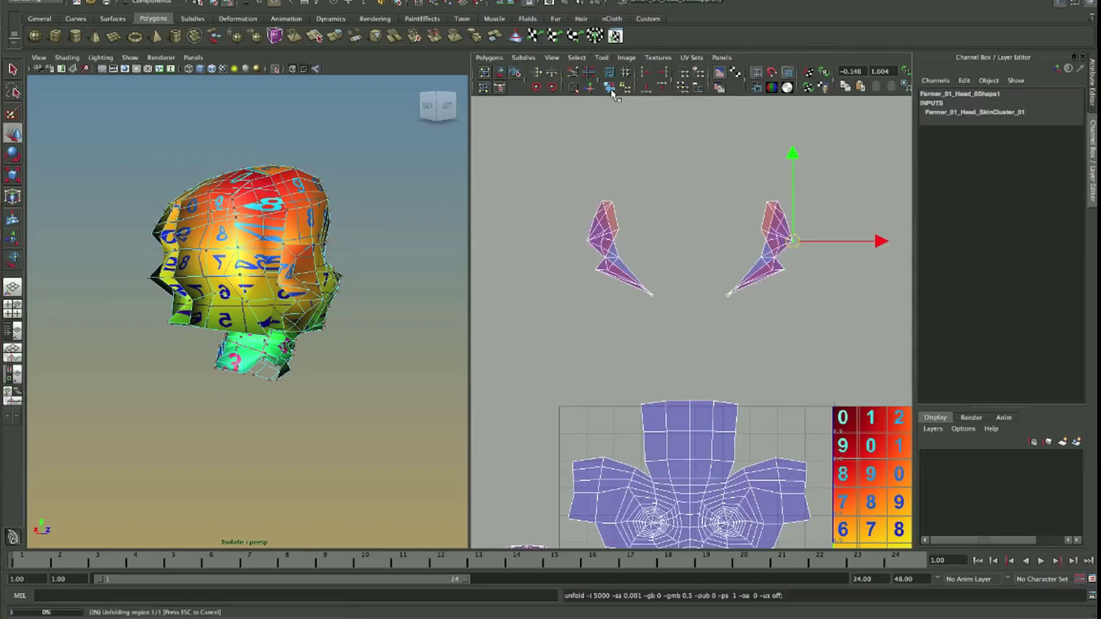
{"action": "left_click", "coordinate": [725, 176]}
- Select an edge near the eyebrows and turn off the head's texture display
{"action": "mouse_move", "coordinate": [247, 270]}
{"action": "left_mouse_down", "text": "alt"}
{"action": "mouse_move", "coordinate": [279, 299]}
{"action": "mouse_move", "coordinate": [179, 231]}
{"action": "left_mouse_up", "text": "alt"}
{"action": "scroll", "coordinate": [279, 299], "scroll_direction": "up", "scroll_amount": 5}
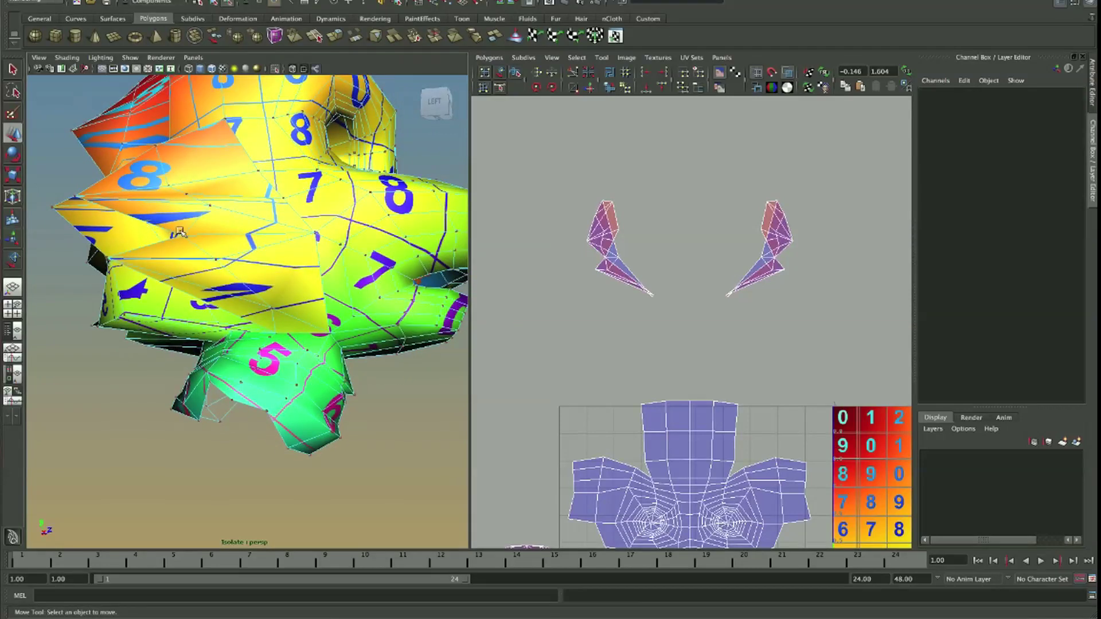
{"action": "mouse_move", "coordinate": [310, 233]}
{"action": "left_mouse_down", "text": "alt"}
{"action": "mouse_move", "coordinate": [159, 240]}
{"action": "mouse_move", "coordinate": [261, 267]}
{"action": "mouse_move", "coordinate": [382, 238]}
{"action": "left_mouse_up", "text": "alt"}
{"action": "right_click", "coordinate": [381, 238]}
{"action": "left_click", "coordinate": [381, 210]}
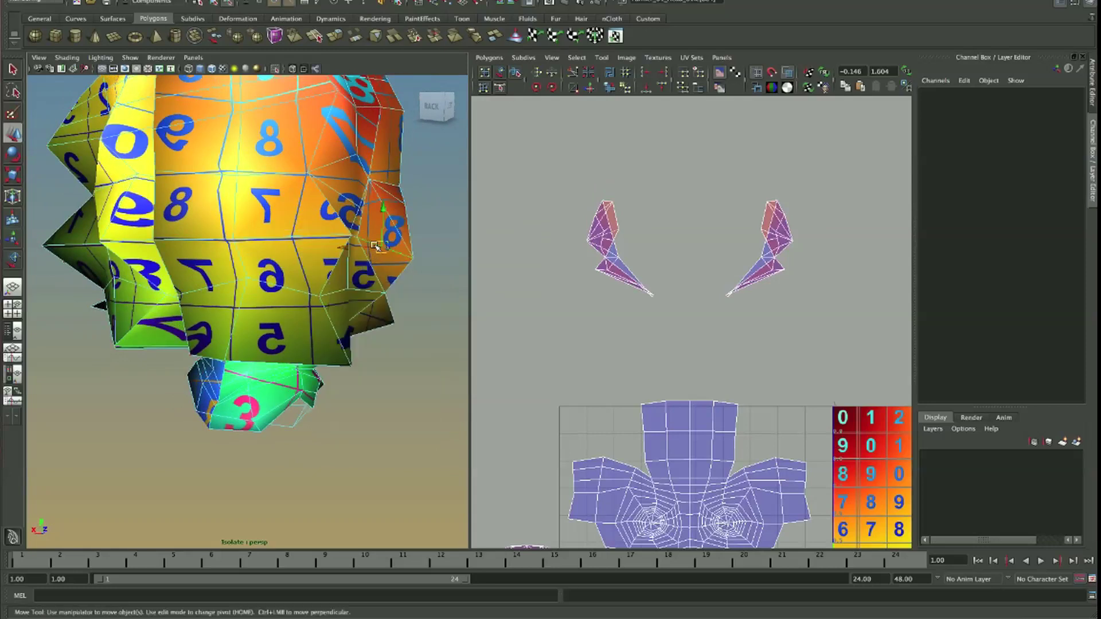
{"action": "left_click", "coordinate": [376, 247]}
{"action": "mouse_move", "coordinate": [376, 247]}
{"action": "left_mouse_down", "text": "alt"}
{"action": "mouse_move", "coordinate": [374, 236]}
{"action": "mouse_move", "coordinate": [354, 308]}
{"action": "mouse_move", "coordinate": [374, 319]}
{"action": "mouse_move", "coordinate": [344, 290]}
{"action": "mouse_move", "coordinate": [400, 313]}
{"action": "mouse_move", "coordinate": [327, 312]}
{"action": "mouse_move", "coordinate": [248, 335]}
{"action": "mouse_move", "coordinate": [405, 292]}
{"action": "left_mouse_up", "text": "alt"}
{"action": "key", "text": "5"}
- Cut the UVs along that edge and unfold both eyebrow shells
{"action": "left_click", "coordinate": [572, 87]}
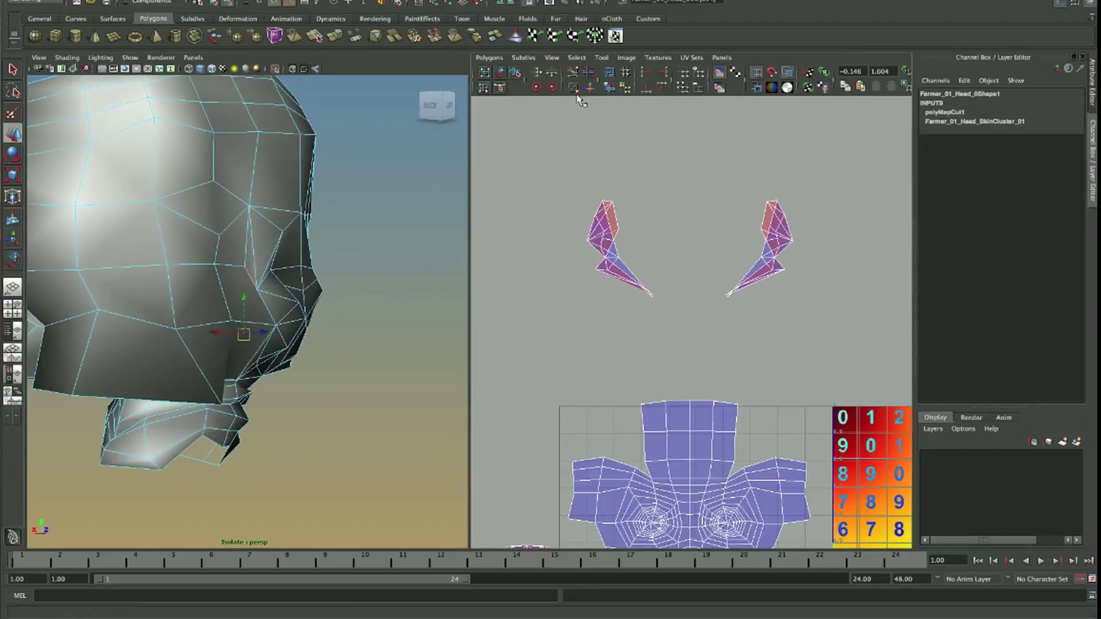
{"action": "right_click_drag", "start_coordinate": [691, 252], "coordinate": [711, 247]}
{"action": "middle_click_drag", "start_coordinate": [627, 246], "coordinate": [615, 253], "text": "alt"}
{"action": "left_click", "coordinate": [625, 264]}
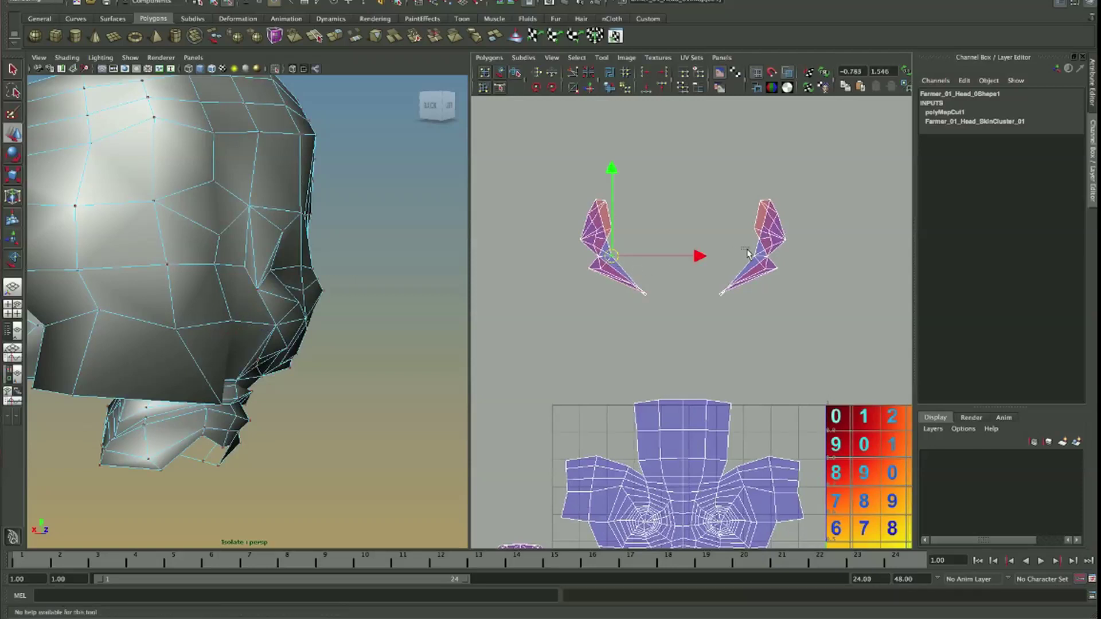
{"action": "left_click", "coordinate": [757, 261], "text": "shift"}
{"action": "left_click", "coordinate": [609, 89]}
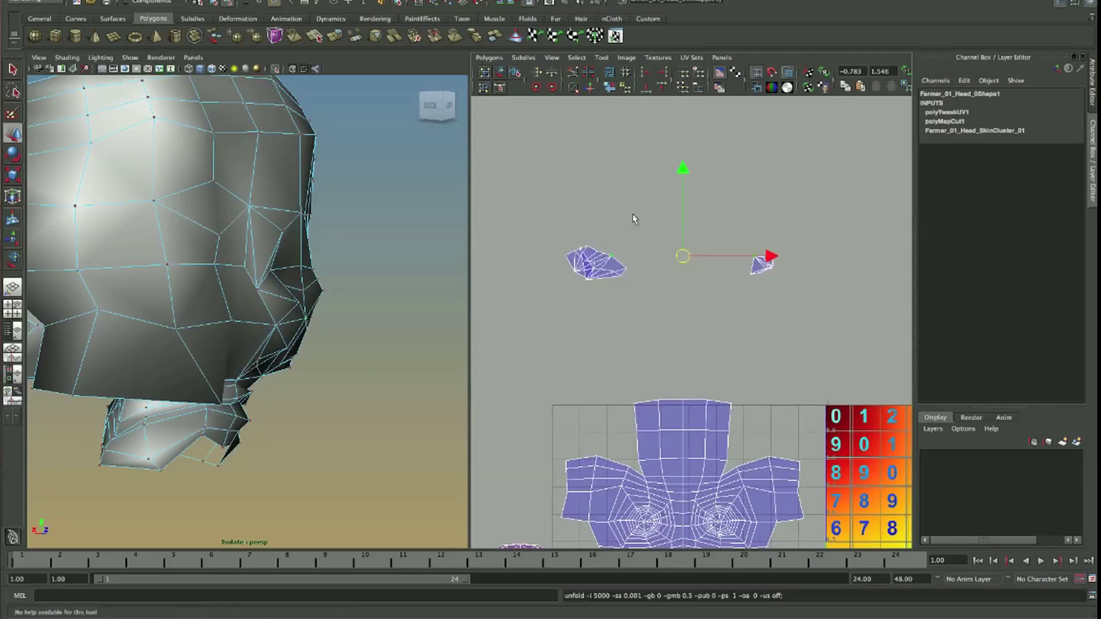
{"action": "left_click", "coordinate": [677, 233]}
- Enlarge the left eyebrow UV shell and show the number texture to check it
{"action": "left_click_drag", "start_coordinate": [735, 294], "coordinate": [803, 265]}
{"action": "key", "text": "r"}
{"action": "key", "text": "ctrl+z"}
{"action": "left_click_drag", "start_coordinate": [585, 240], "coordinate": [581, 331]}
{"action": "left_click_drag", "start_coordinate": [596, 263], "coordinate": [770, 308]}
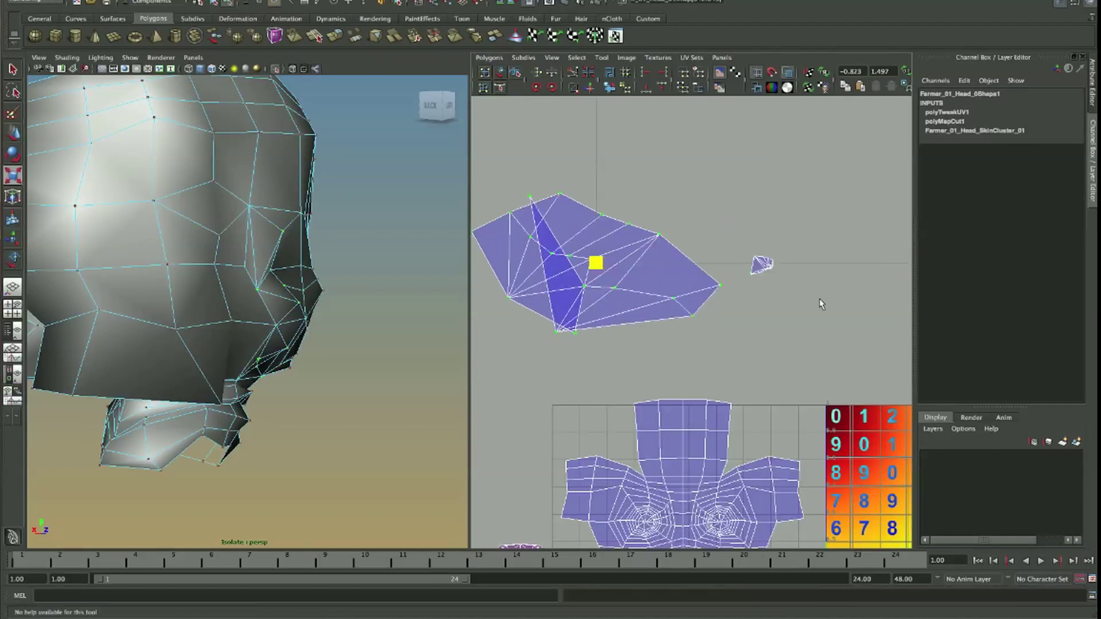
{"action": "mouse_move", "coordinate": [331, 296]}
{"action": "left_mouse_down", "text": "alt"}
{"action": "mouse_move", "coordinate": [231, 297]}
{"action": "mouse_move", "coordinate": [659, 264]}
{"action": "left_mouse_up", "text": "alt"}
{"action": "key", "text": "6"}
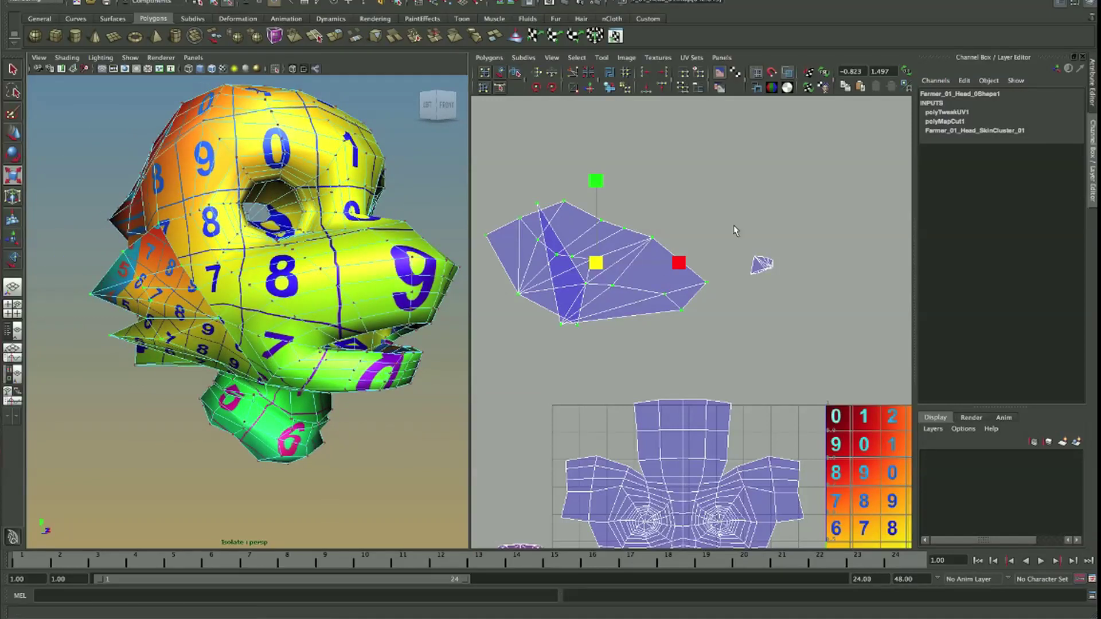
- Scale the right eyebrow shell about threefold and shift it right, then undo the changes
{"action": "left_click", "coordinate": [762, 263]}
{"action": "left_click_drag", "start_coordinate": [761, 265], "coordinate": [875, 328]}
{"action": "key", "text": "w"}
{"action": "middle_click_drag", "start_coordinate": [869, 338], "coordinate": [890, 336]}
{"action": "left_click_drag", "start_coordinate": [379, 344], "coordinate": [200, 339], "text": "alt"}
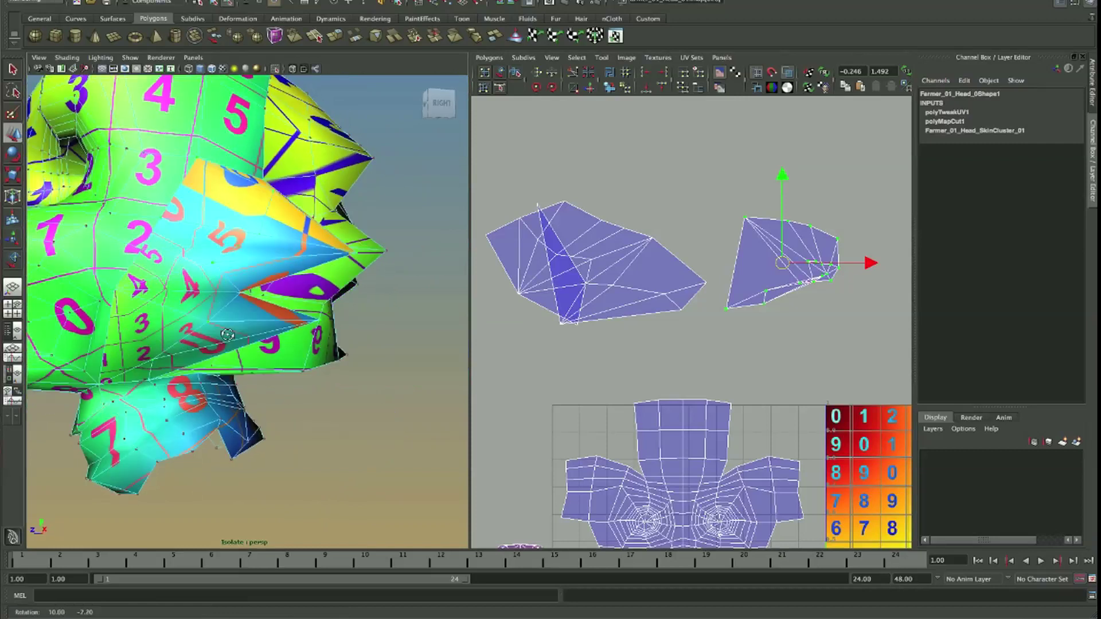
{"action": "key", "text": "ctrl+z"}
{"action": "key", "text": "ctrl+z"}
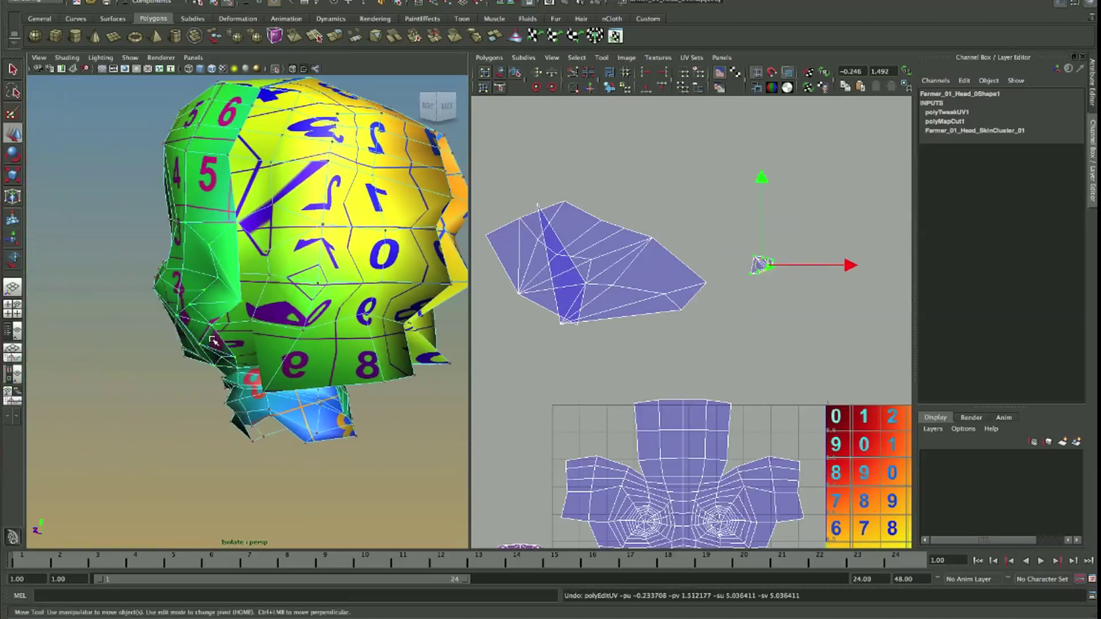
{"action": "key", "text": "ctrl+z"}
- Hide the texture, turn the head, and select part of the eyebrow
{"action": "key", "text": "5"}
{"action": "mouse_move", "coordinate": [218, 339]}
{"action": "left_mouse_down", "text": "alt"}
{"action": "mouse_move", "coordinate": [339, 344]}
{"action": "mouse_move", "coordinate": [245, 327]}
{"action": "left_mouse_up", "text": "alt"}
{"action": "right_click", "coordinate": [181, 305]}
{"action": "mouse_move", "coordinate": [116, 310]}
{"action": "left_mouse_down", "text": "alt"}
{"action": "mouse_move", "coordinate": [183, 376]}
{"action": "mouse_move", "coordinate": [202, 373]}
{"action": "mouse_move", "coordinate": [167, 386]}
{"action": "mouse_move", "coordinate": [221, 393]}
{"action": "mouse_move", "coordinate": [275, 355]}
{"action": "mouse_move", "coordinate": [239, 319]}
{"action": "mouse_move", "coordinate": [179, 370]}
{"action": "mouse_move", "coordinate": [210, 324]}
{"action": "left_mouse_up", "text": "alt"}
{"action": "left_click", "coordinate": [211, 324]}
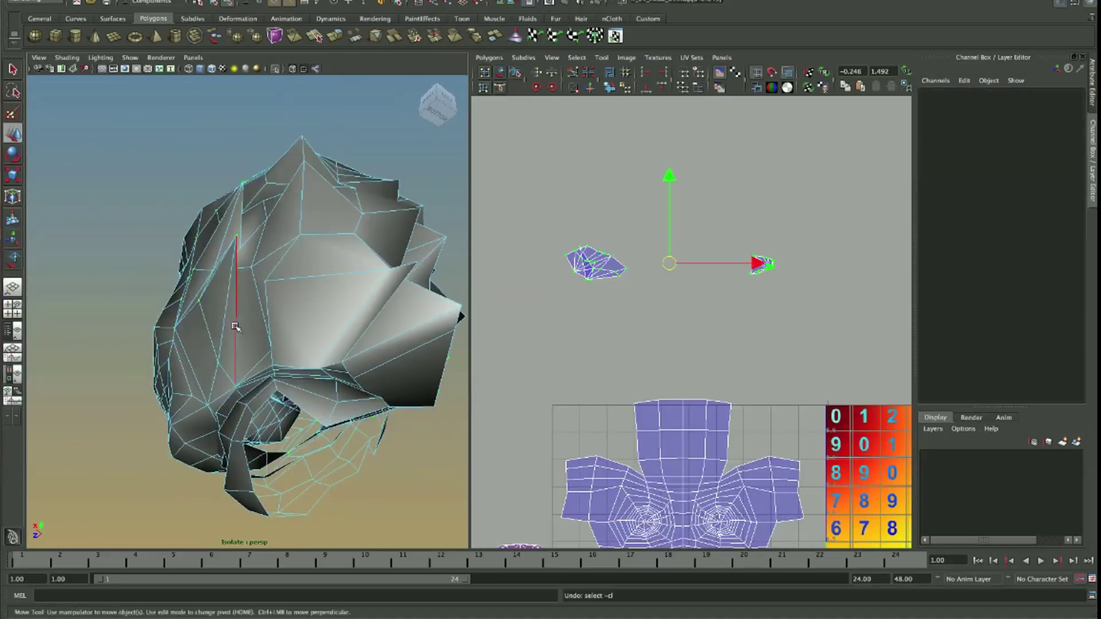
{"action": "left_click", "coordinate": [235, 326], "text": "shift"}
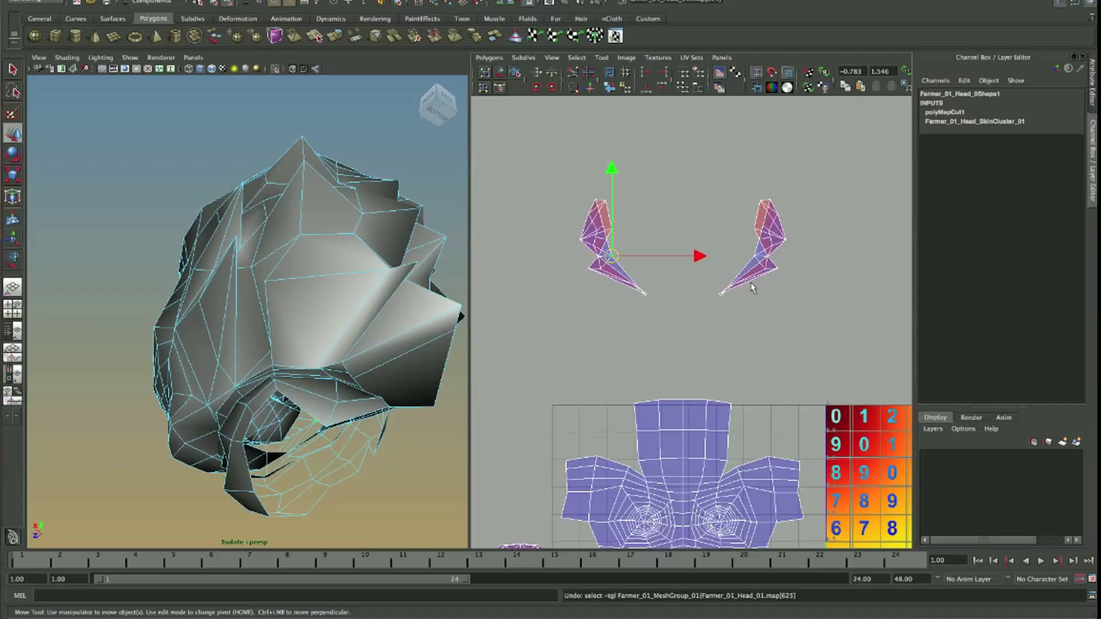
- Select the head mesh and orbit around to close in on the side of the face
{"action": "left_click", "coordinate": [753, 289]}
{"action": "mouse_move", "coordinate": [229, 413]}
{"action": "left_mouse_down", "text": "alt"}
{"action": "mouse_move", "coordinate": [216, 385]}
{"action": "mouse_move", "coordinate": [199, 384]}
{"action": "mouse_move", "coordinate": [264, 350]}
{"action": "mouse_move", "coordinate": [307, 364]}
{"action": "mouse_move", "coordinate": [240, 355]}
{"action": "mouse_move", "coordinate": [224, 313]}
{"action": "mouse_move", "coordinate": [304, 307]}
{"action": "mouse_move", "coordinate": [239, 304]}
{"action": "left_mouse_up", "text": "alt"}
{"action": "left_click", "coordinate": [237, 367]}
{"action": "left_click_drag", "start_coordinate": [225, 375], "coordinate": [189, 282], "text": "alt"}
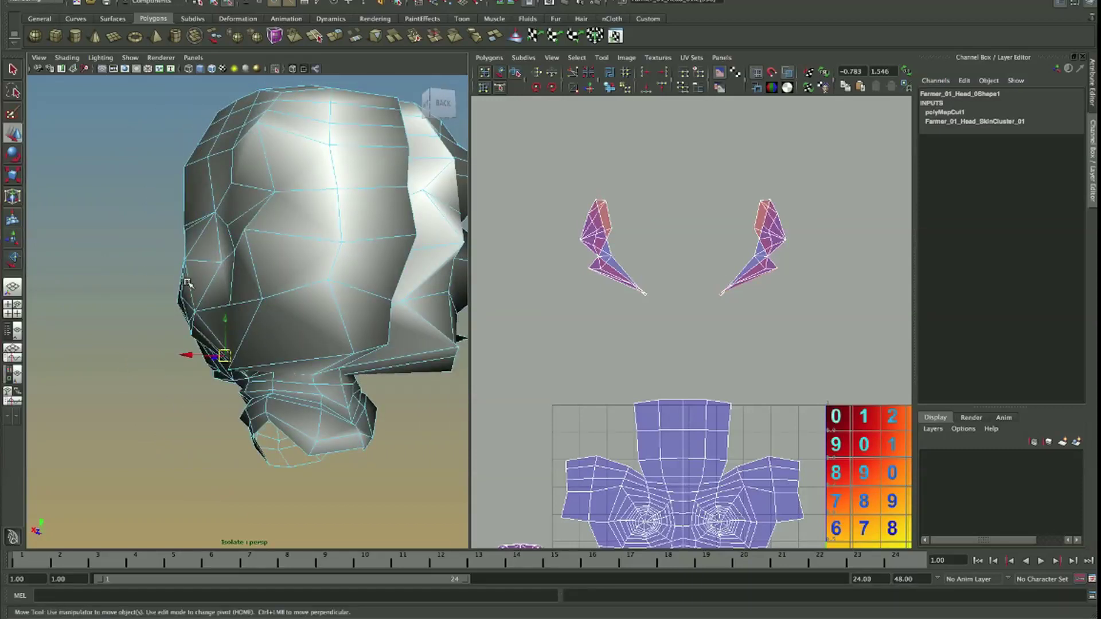
{"action": "left_click_drag", "start_coordinate": [190, 281], "coordinate": [246, 298], "text": "alt"}
{"action": "right_click_drag", "start_coordinate": [247, 298], "coordinate": [386, 325], "text": "alt"}
{"action": "mouse_move", "coordinate": [386, 325]}
{"action": "left_mouse_down", "text": "alt"}
{"action": "mouse_move", "coordinate": [332, 324]}
{"action": "mouse_move", "coordinate": [386, 327]}
{"action": "mouse_move", "coordinate": [401, 302]}
{"action": "mouse_move", "coordinate": [151, 312]}
{"action": "mouse_move", "coordinate": [239, 313]}
{"action": "left_mouse_up", "text": "alt"}
{"action": "left_click_drag", "start_coordinate": [215, 392], "coordinate": [174, 456], "text": "alt"}
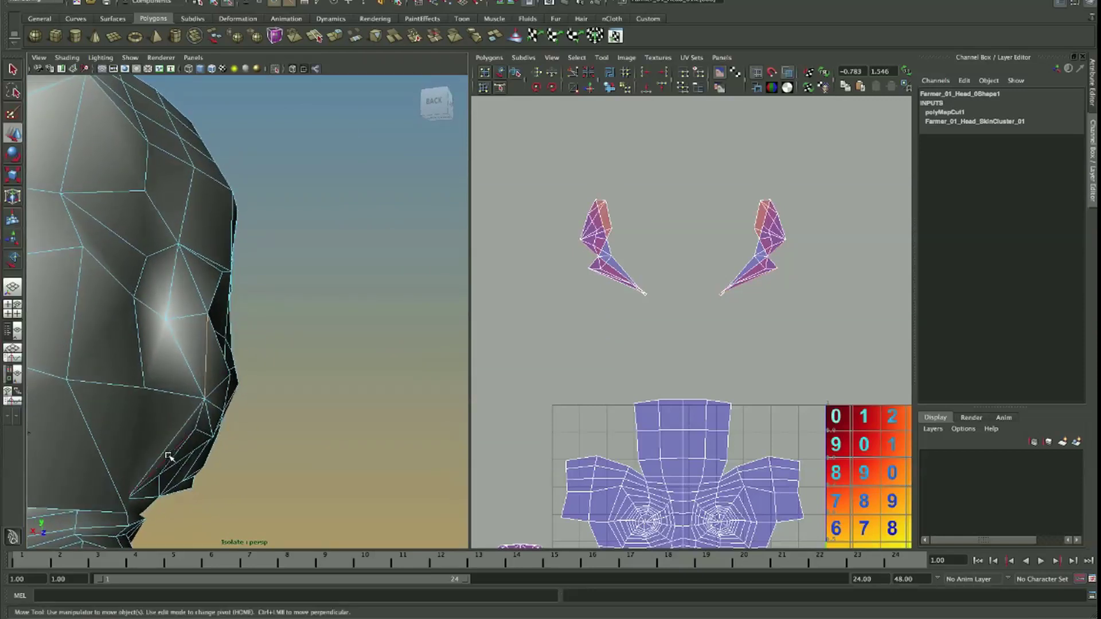
- Cut a second UV seam, unfold the eyebrow shells, and nudge one UV upward
{"action": "left_click", "coordinate": [581, 75]}
{"action": "right_click_drag", "start_coordinate": [740, 252], "coordinate": [794, 254], "text": "shift"}
{"action": "key", "text": "w"}
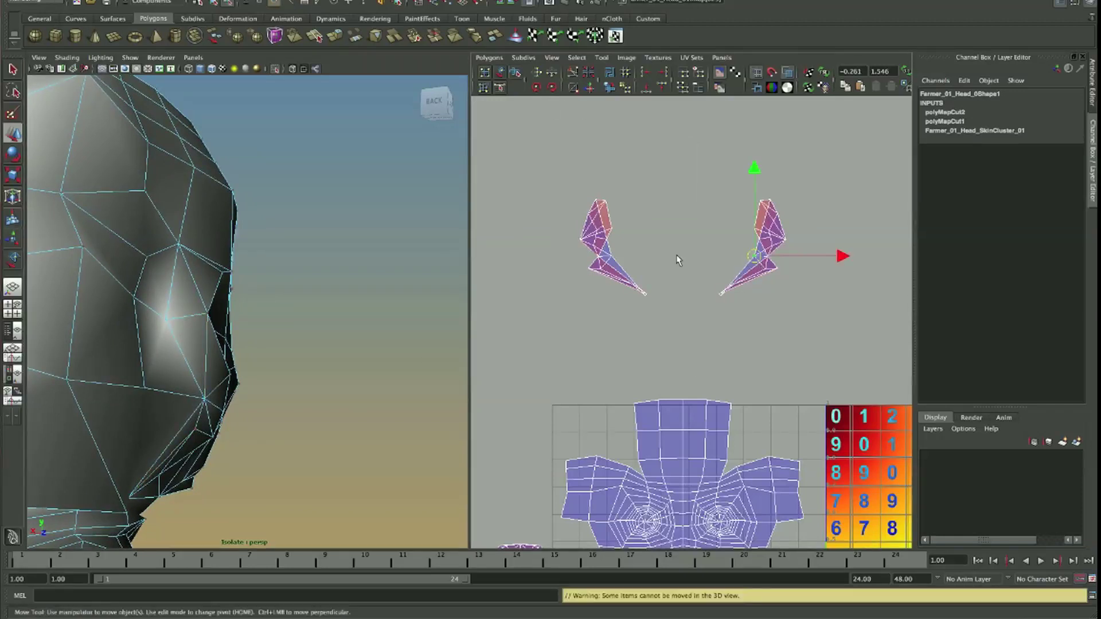
{"action": "left_click", "coordinate": [609, 87]}
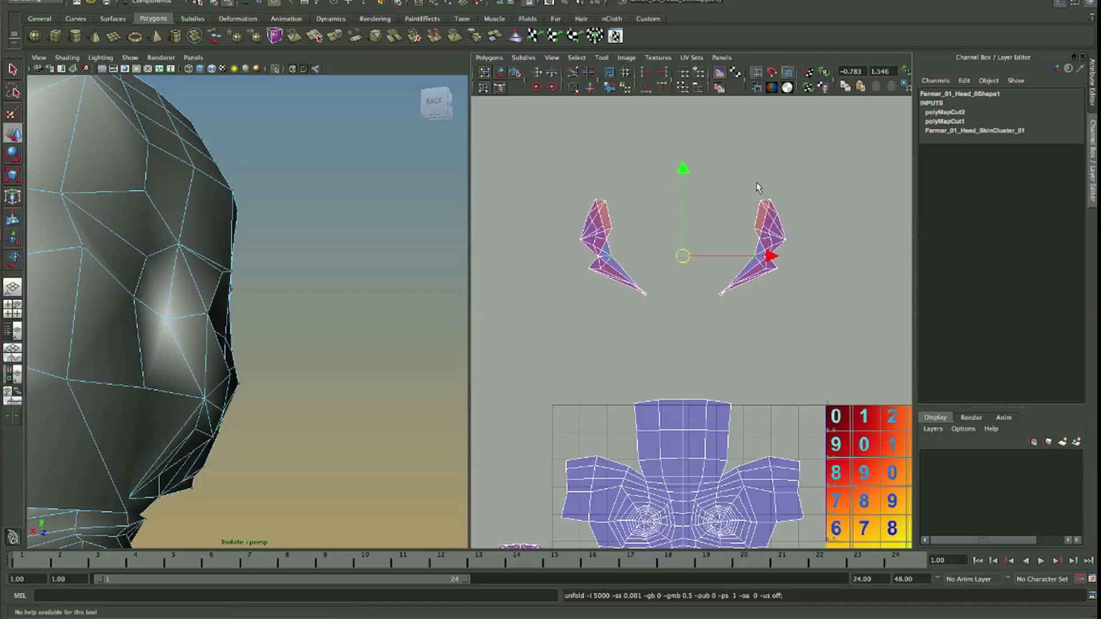
{"action": "left_click", "coordinate": [603, 228]}
{"action": "left_click_drag", "start_coordinate": [603, 228], "coordinate": [621, 214]}
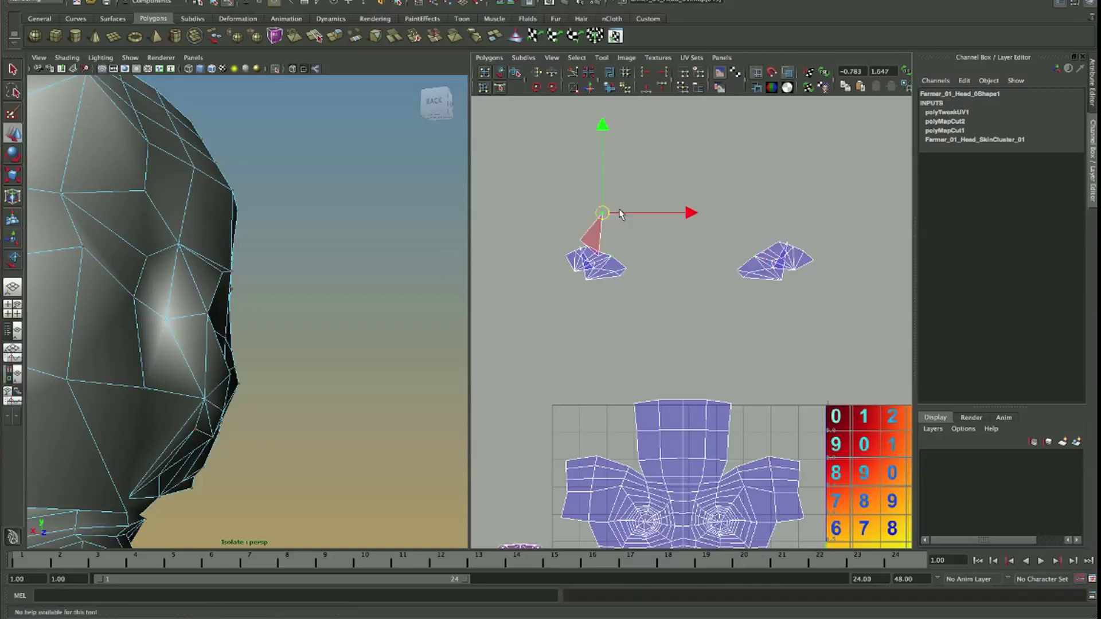
{"action": "left_click", "coordinate": [590, 246]}
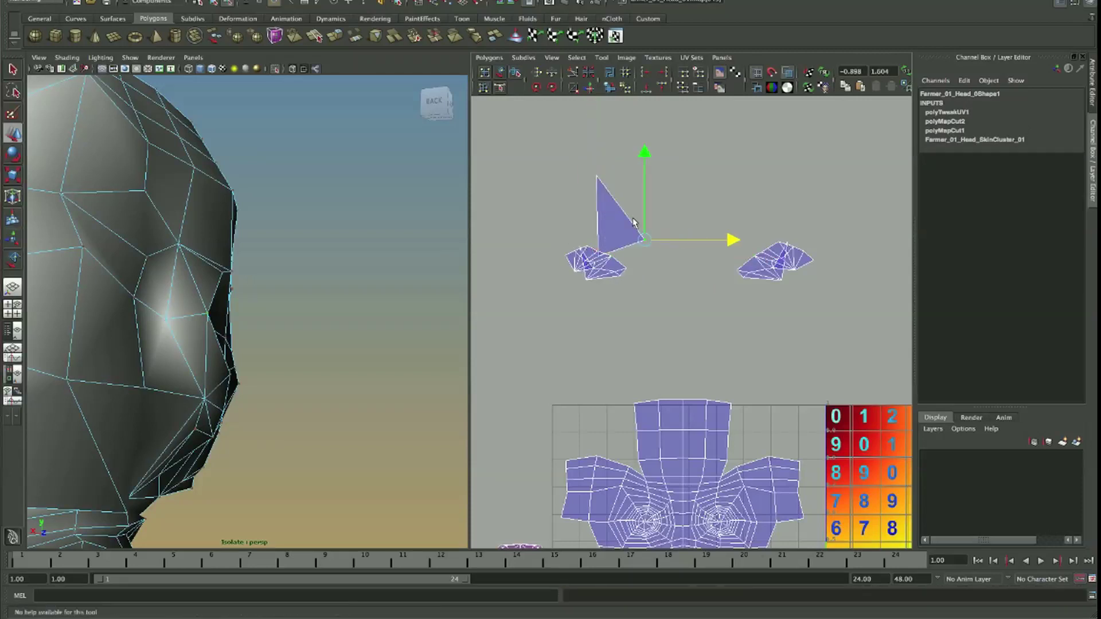
- Switch to vertex selection on the head and tumble the view around its side
{"action": "left_click", "coordinate": [603, 231]}
{"action": "right_click", "coordinate": [618, 223]}
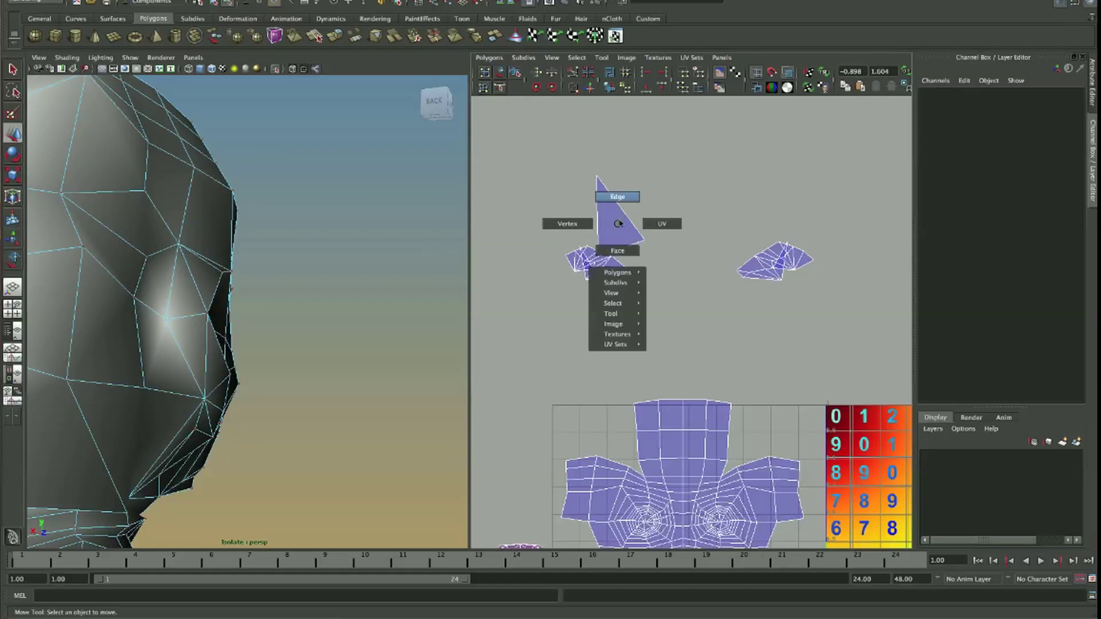
{"action": "left_click", "coordinate": [580, 226]}
{"action": "left_click", "coordinate": [627, 254]}
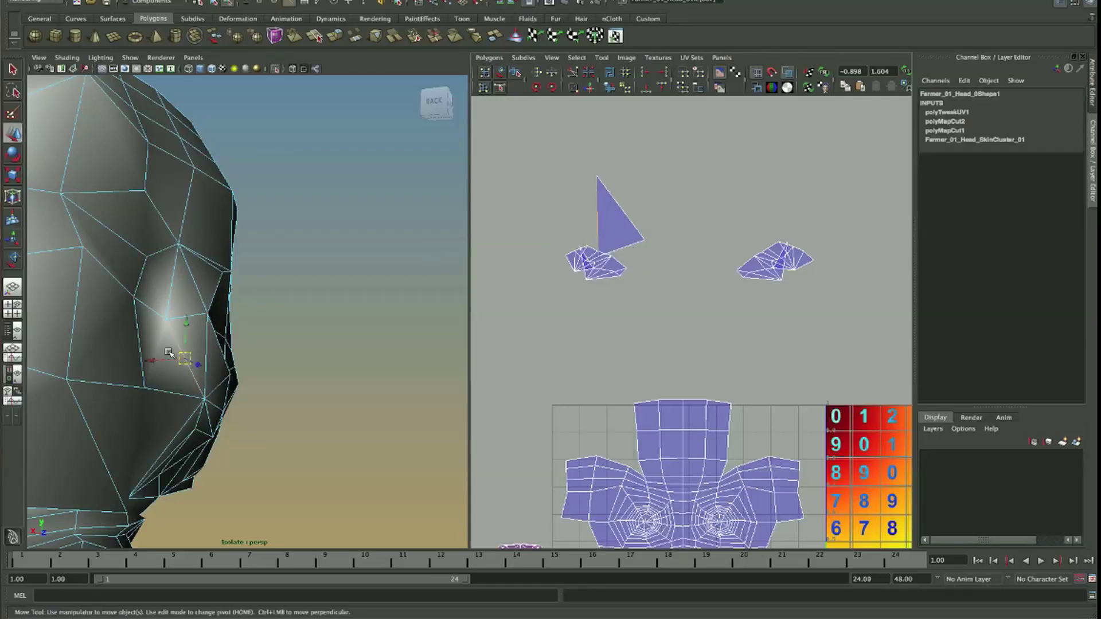
{"action": "left_click_drag", "start_coordinate": [168, 351], "coordinate": [289, 321], "text": "alt"}
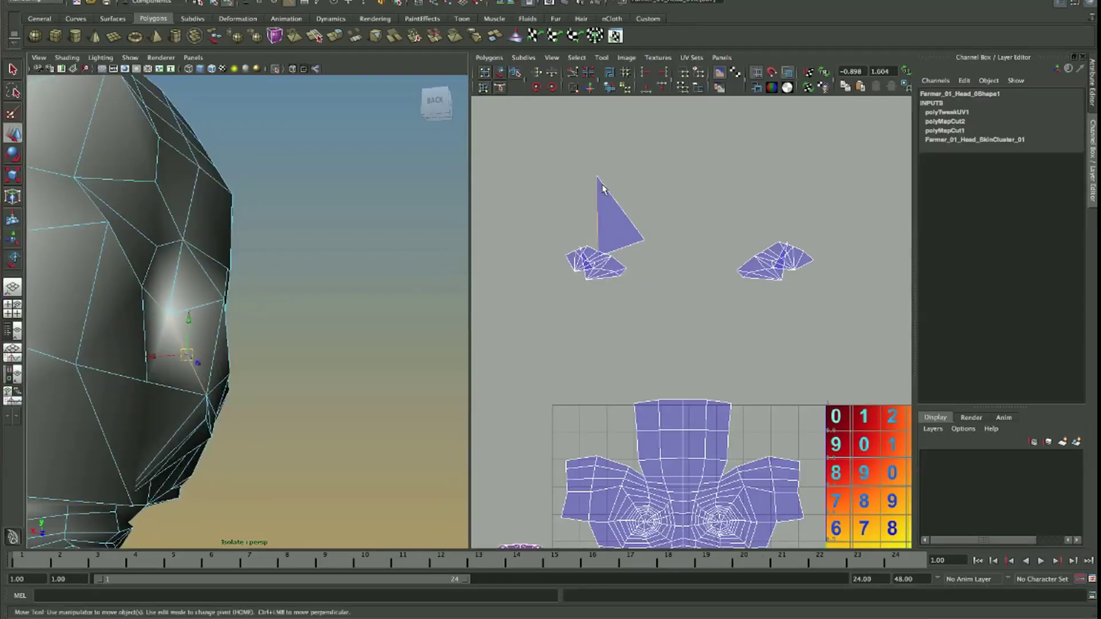
{"action": "mouse_move", "coordinate": [220, 383]}
{"action": "left_mouse_down", "text": "alt"}
{"action": "mouse_move", "coordinate": [191, 325]}
{"action": "mouse_move", "coordinate": [248, 369]}
{"action": "mouse_move", "coordinate": [227, 368]}
{"action": "left_mouse_up", "text": "alt"}
{"action": "left_click_drag", "start_coordinate": [240, 278], "coordinate": [187, 311], "text": "alt"}
- Start the Split Polygon Tool and cut the first edge split into the head
{"action": "right_click", "coordinate": [190, 310], "text": "shift"}
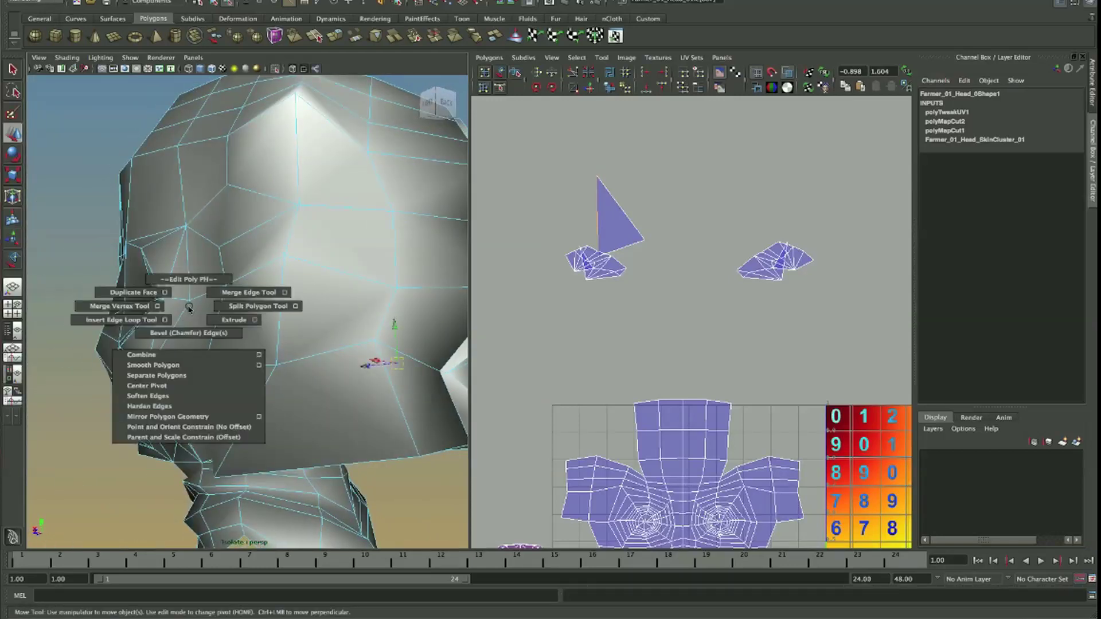
{"action": "left_click", "coordinate": [242, 307]}
{"action": "mouse_move", "coordinate": [205, 358]}
{"action": "left_mouse_down", "text": "alt"}
{"action": "mouse_move", "coordinate": [189, 356]}
{"action": "mouse_move", "coordinate": [171, 318]}
{"action": "left_mouse_up", "text": "alt"}
{"action": "left_click", "coordinate": [180, 369]}
{"action": "key", "text": "Return"}
- Add the second and third polygon splits on the head mesh
{"action": "mouse_move", "coordinate": [221, 344]}
{"action": "left_mouse_down", "text": "alt"}
{"action": "mouse_move", "coordinate": [246, 327]}
{"action": "mouse_move", "coordinate": [221, 307]}
{"action": "mouse_move", "coordinate": [239, 282]}
{"action": "mouse_move", "coordinate": [229, 283]}
{"action": "mouse_move", "coordinate": [261, 276]}
{"action": "mouse_move", "coordinate": [246, 266]}
{"action": "mouse_move", "coordinate": [266, 263]}
{"action": "mouse_move", "coordinate": [226, 270]}
{"action": "mouse_move", "coordinate": [226, 282]}
{"action": "mouse_move", "coordinate": [263, 271]}
{"action": "mouse_move", "coordinate": [246, 278]}
{"action": "mouse_move", "coordinate": [244, 412]}
{"action": "left_mouse_up", "text": "alt"}
{"action": "left_click", "coordinate": [244, 412]}
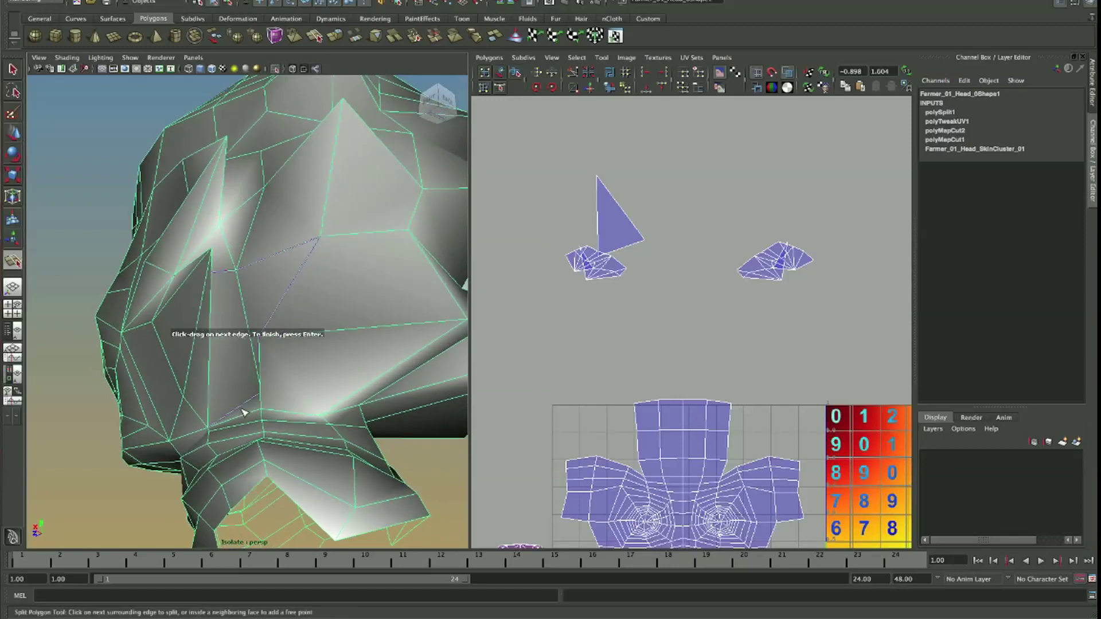
{"action": "key", "text": "Return"}
{"action": "mouse_move", "coordinate": [258, 308]}
{"action": "left_mouse_down", "text": "alt"}
{"action": "mouse_move", "coordinate": [226, 344]}
{"action": "mouse_move", "coordinate": [273, 336]}
{"action": "mouse_move", "coordinate": [156, 330]}
{"action": "left_mouse_up", "text": "alt"}
{"action": "right_click_drag", "start_coordinate": [156, 329], "coordinate": [233, 319], "text": "alt"}
{"action": "key", "text": "y"}
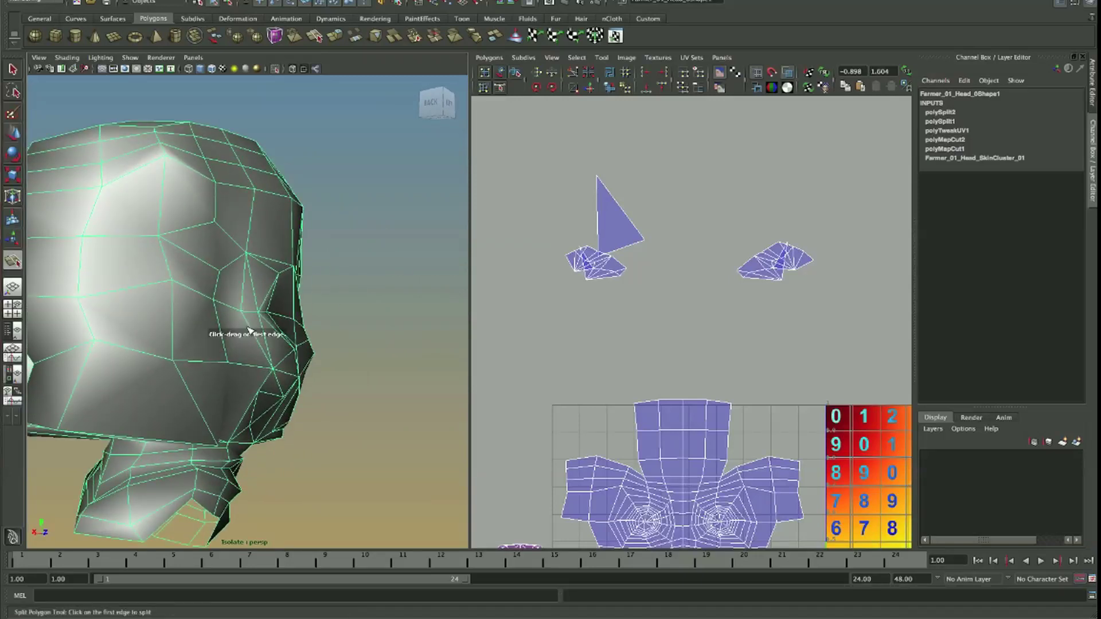
{"action": "left_click_drag", "start_coordinate": [228, 377], "coordinate": [204, 415], "text": "alt"}
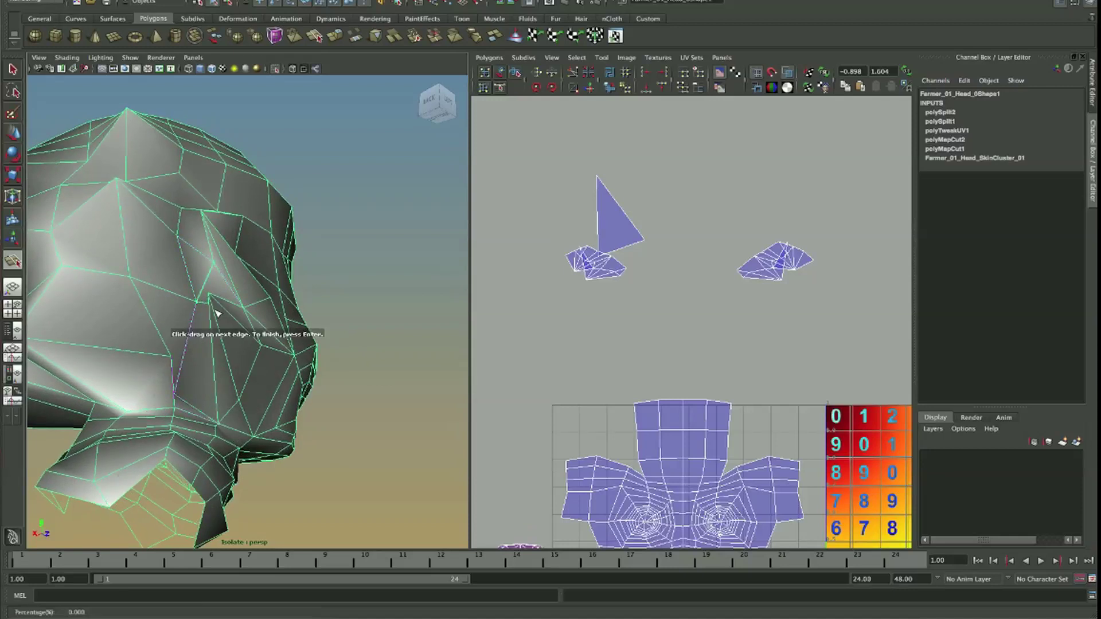
{"action": "key", "text": "Return"}
- Orbit around the head and reselect it to inspect the new splits
{"action": "mouse_move", "coordinate": [339, 313]}
{"action": "left_mouse_down", "text": "alt"}
{"action": "mouse_move", "coordinate": [224, 374]}
{"action": "mouse_move", "coordinate": [322, 369]}
{"action": "mouse_move", "coordinate": [167, 374]}
{"action": "mouse_move", "coordinate": [190, 356]}
{"action": "mouse_move", "coordinate": [155, 364]}
{"action": "mouse_move", "coordinate": [327, 373]}
{"action": "left_mouse_up", "text": "alt"}
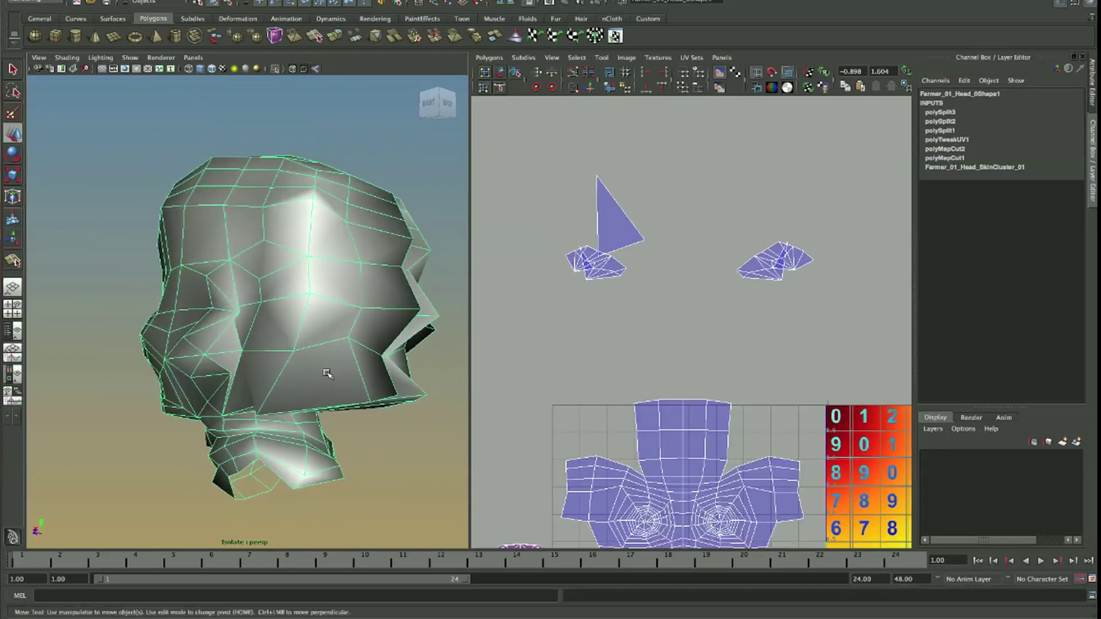
{"action": "key", "text": "F8"}
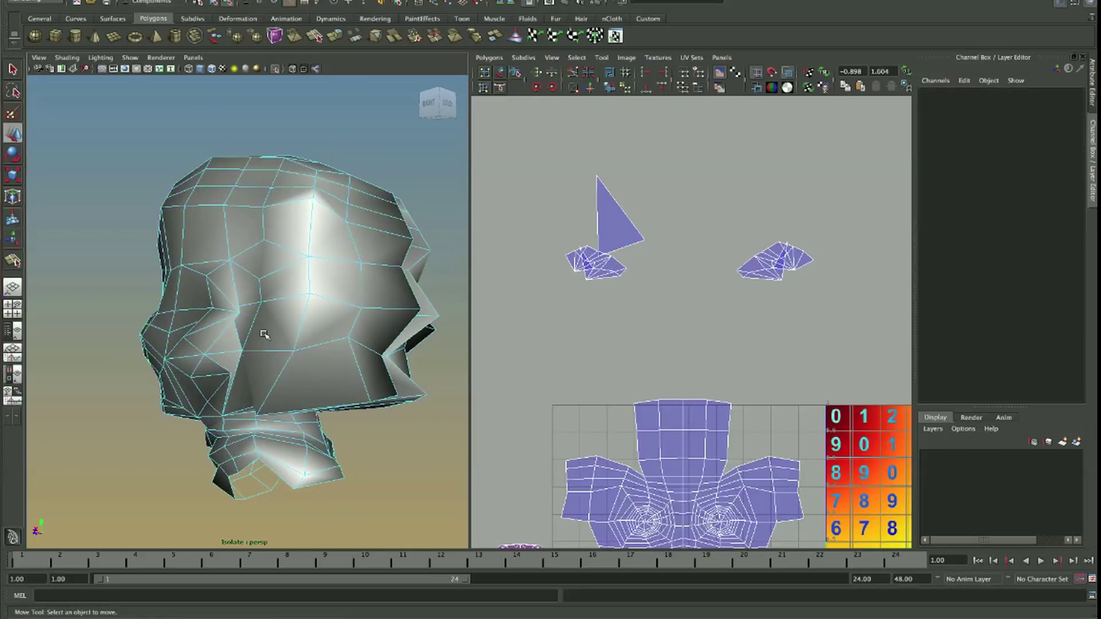
{"action": "key", "text": "F8"}
{"action": "left_click_drag", "start_coordinate": [316, 358], "coordinate": [214, 376], "text": "alt"}
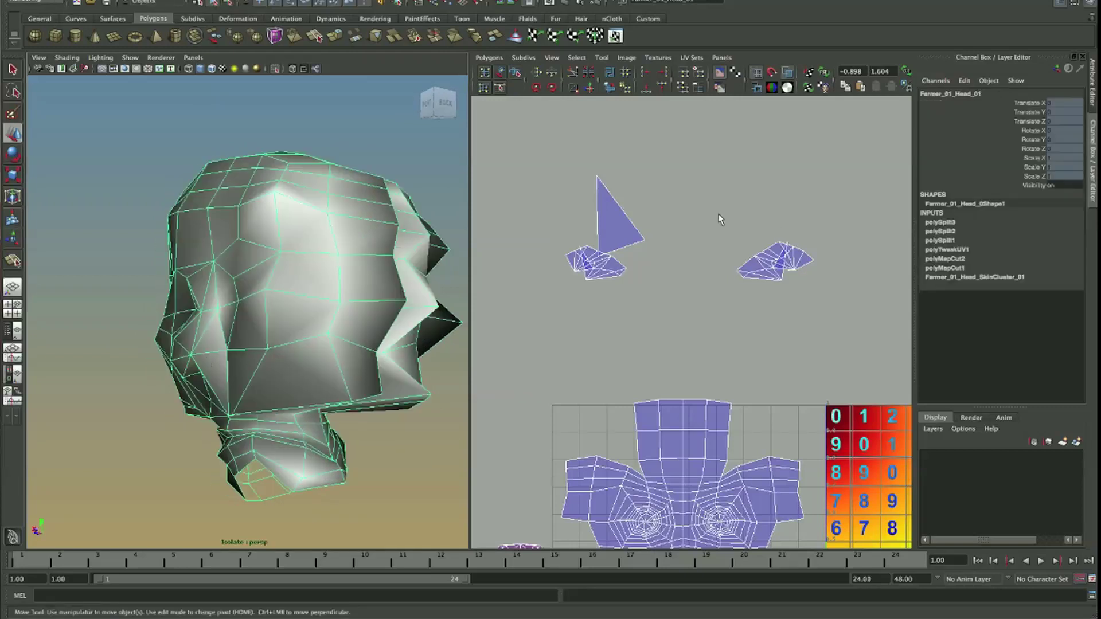
{"action": "mouse_move", "coordinate": [283, 326]}
{"action": "left_mouse_down", "text": "alt"}
{"action": "mouse_move", "coordinate": [247, 308]}
{"action": "mouse_move", "coordinate": [228, 353]}
{"action": "mouse_move", "coordinate": [289, 347]}
{"action": "left_mouse_up", "text": "alt"}
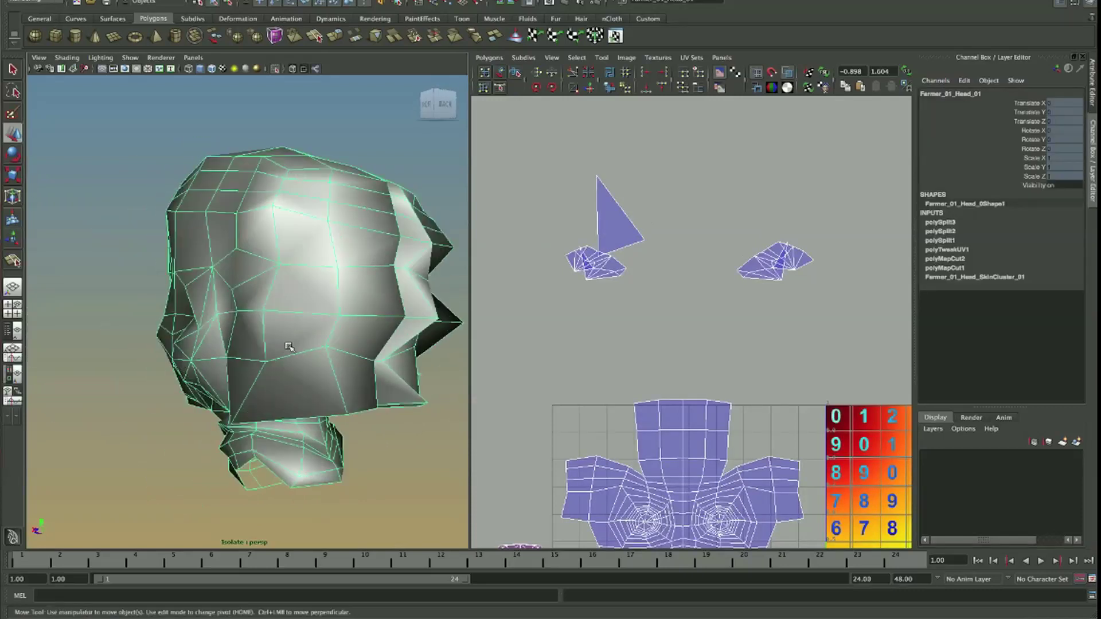
{"action": "left_click_drag", "start_coordinate": [358, 335], "coordinate": [407, 448], "text": "alt"}
{"action": "left_click", "coordinate": [408, 447]}
{"action": "left_click", "coordinate": [226, 322]}
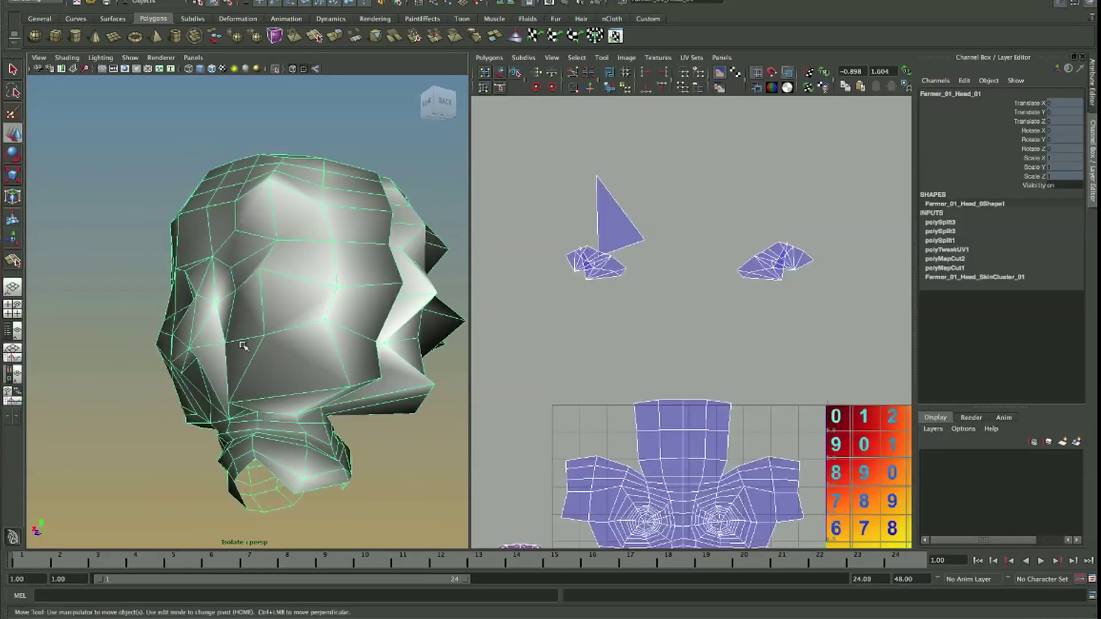
{"action": "left_click_drag", "start_coordinate": [226, 322], "coordinate": [294, 349], "text": "alt"}
{"action": "left_click", "coordinate": [390, 195]}
{"action": "left_click", "coordinate": [261, 265]}
{"action": "left_click_drag", "start_coordinate": [261, 264], "coordinate": [226, 341], "text": "alt"}
- Soften the head's edge shading, then pick the triangle shell's corner UV
{"action": "key", "text": "F8"}
{"action": "left_click", "coordinate": [231, 321]}
{"action": "mouse_move", "coordinate": [235, 356]}
{"action": "left_mouse_down", "text": "alt"}
{"action": "mouse_move", "coordinate": [263, 327]}
{"action": "mouse_move", "coordinate": [228, 332]}
{"action": "left_mouse_up", "text": "alt"}
{"action": "left_click_drag", "start_coordinate": [407, 319], "coordinate": [368, 322], "text": "alt"}
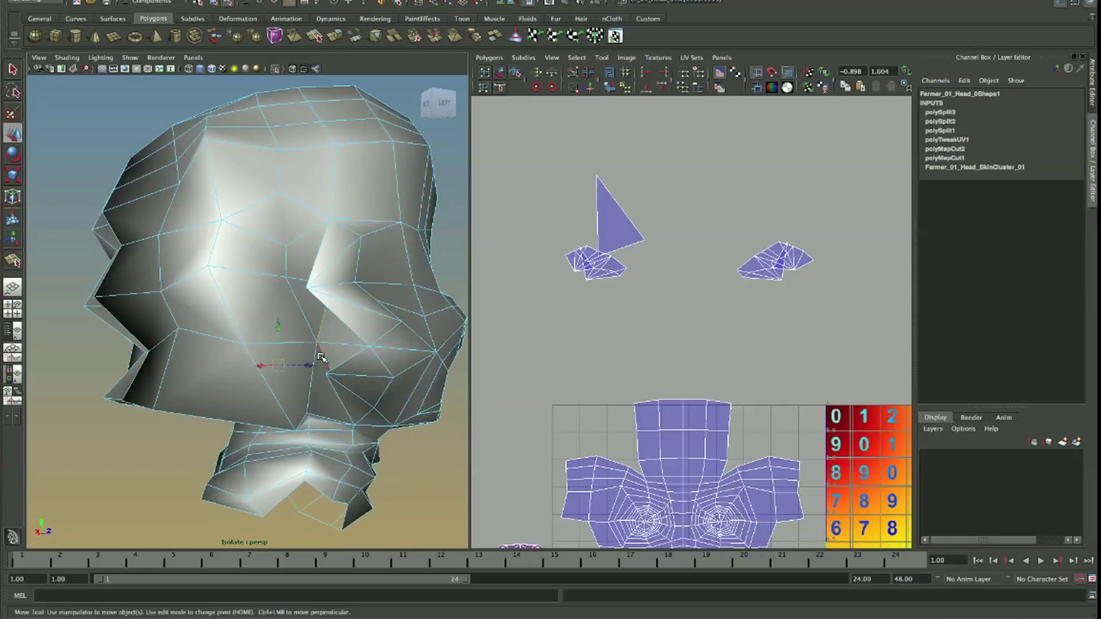
{"action": "right_click_drag", "start_coordinate": [309, 287], "coordinate": [295, 376], "text": "shift"}
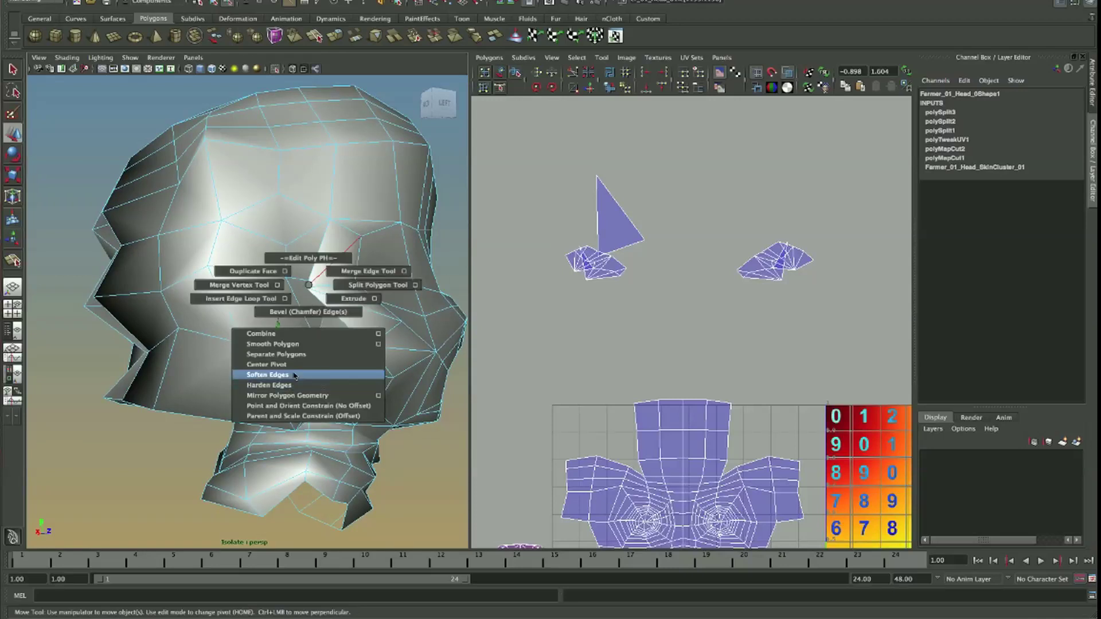
{"action": "left_click_drag", "start_coordinate": [294, 376], "coordinate": [425, 434], "text": "alt"}
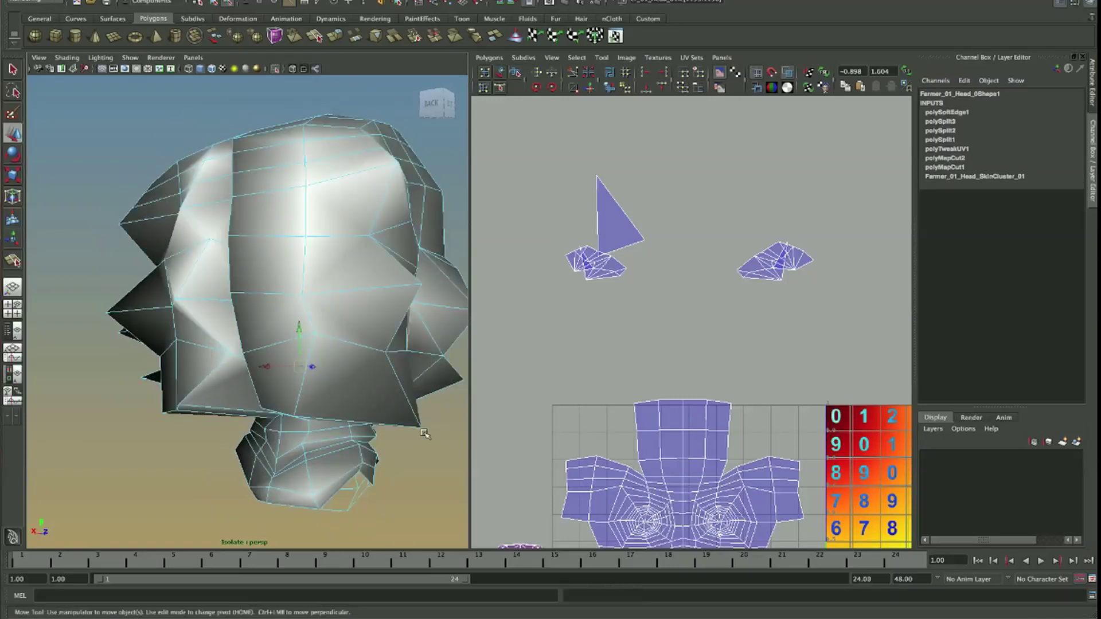
{"action": "mouse_move", "coordinate": [369, 339]}
{"action": "left_mouse_down", "text": "alt"}
{"action": "mouse_move", "coordinate": [335, 344]}
{"action": "mouse_move", "coordinate": [350, 339]}
{"action": "left_mouse_up", "text": "alt"}
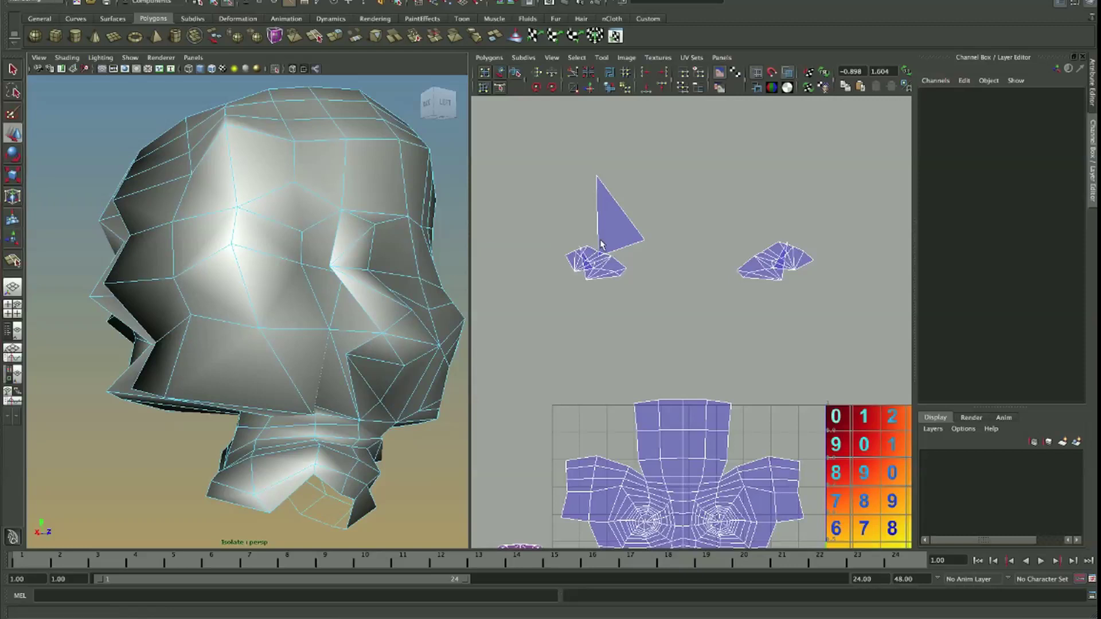
{"action": "left_click_drag", "start_coordinate": [651, 252], "coordinate": [638, 235]}
- Move the small UV shells downward and pan across the UV layout
{"action": "scroll", "coordinate": [613, 301], "scroll_direction": "up", "scroll_amount": 1}
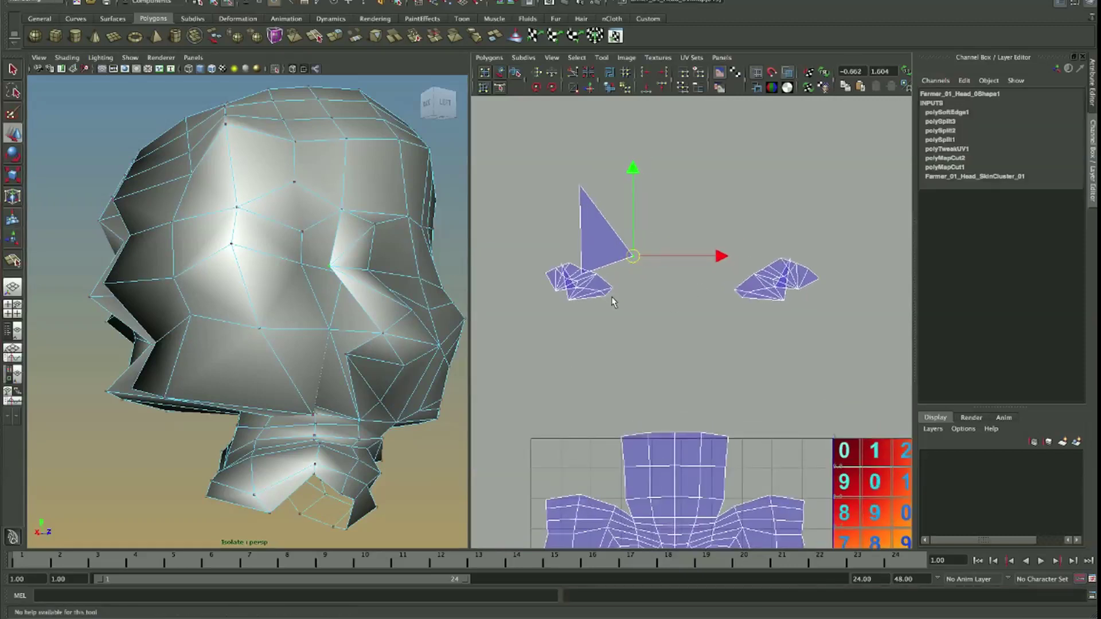
{"action": "scroll", "coordinate": [729, 320], "scroll_direction": "down", "scroll_amount": 2}
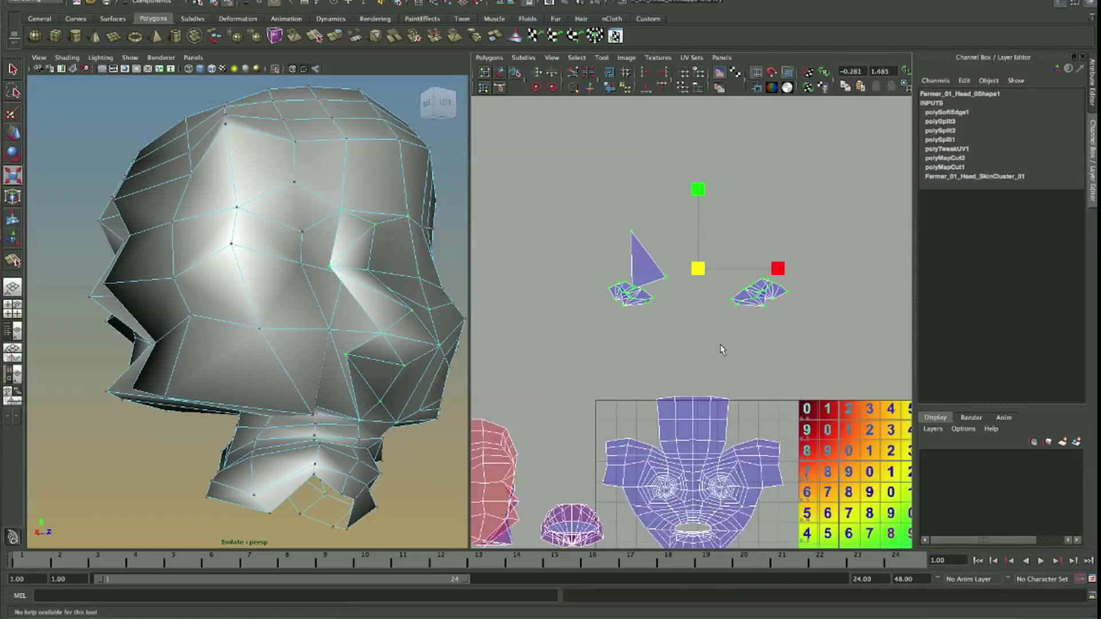
{"action": "left_click_drag", "start_coordinate": [664, 247], "coordinate": [664, 310]}
{"action": "middle_click_drag", "start_coordinate": [555, 457], "coordinate": [601, 296], "text": "alt"}
{"action": "scroll", "coordinate": [601, 296], "scroll_direction": "up", "scroll_amount": 1}
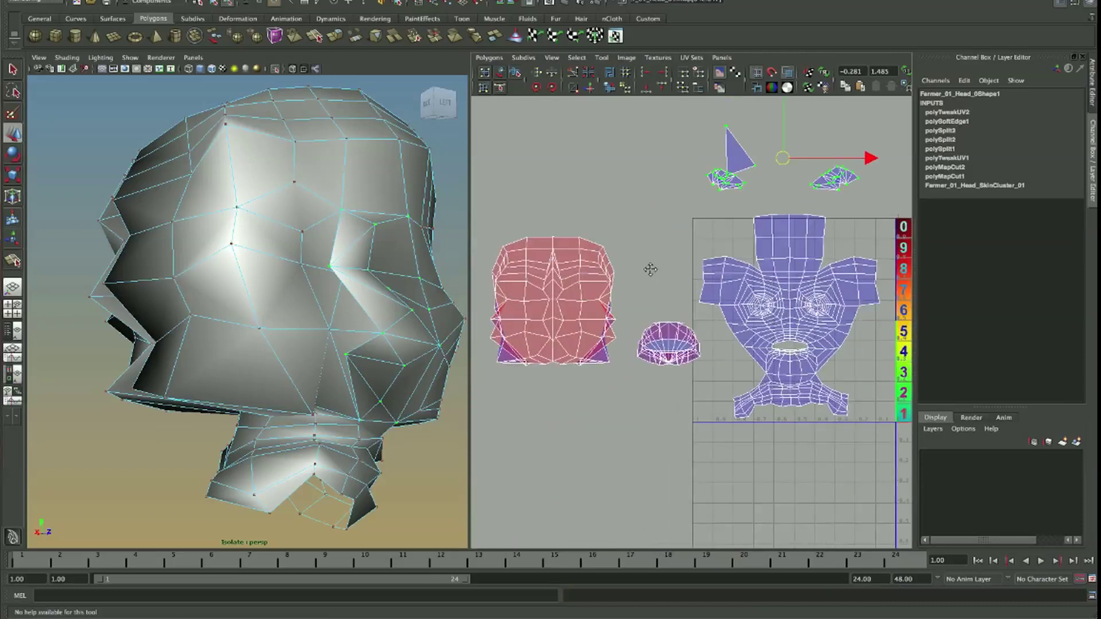
{"action": "scroll", "coordinate": [652, 266], "scroll_direction": "up", "scroll_amount": 1}
{"action": "left_click", "coordinate": [544, 325]}
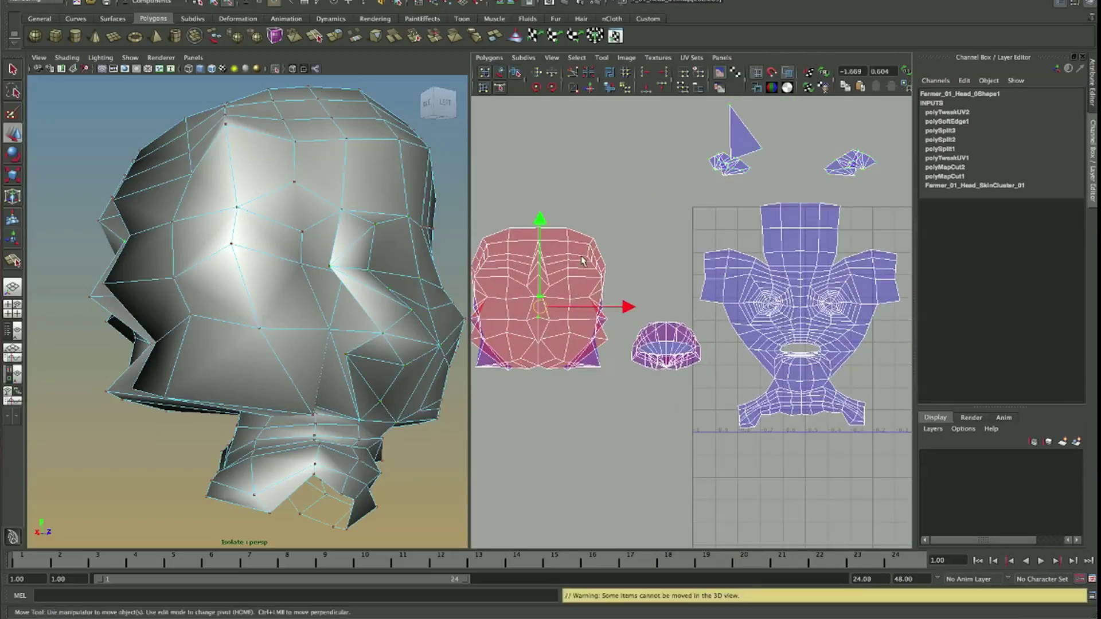
{"action": "middle_click_drag", "start_coordinate": [610, 263], "coordinate": [645, 262], "text": "alt"}
{"action": "left_click", "coordinate": [690, 338]}
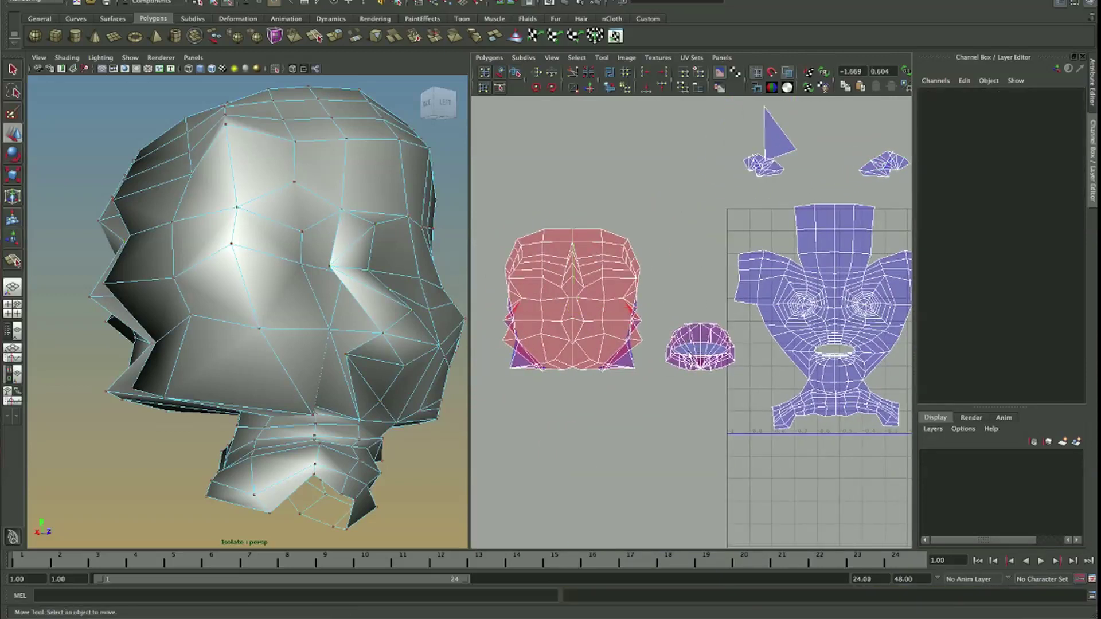
{"action": "scroll", "coordinate": [688, 354], "scroll_direction": "up", "scroll_amount": 3}
{"action": "scroll", "coordinate": [694, 333], "scroll_direction": "up", "scroll_amount": 3}
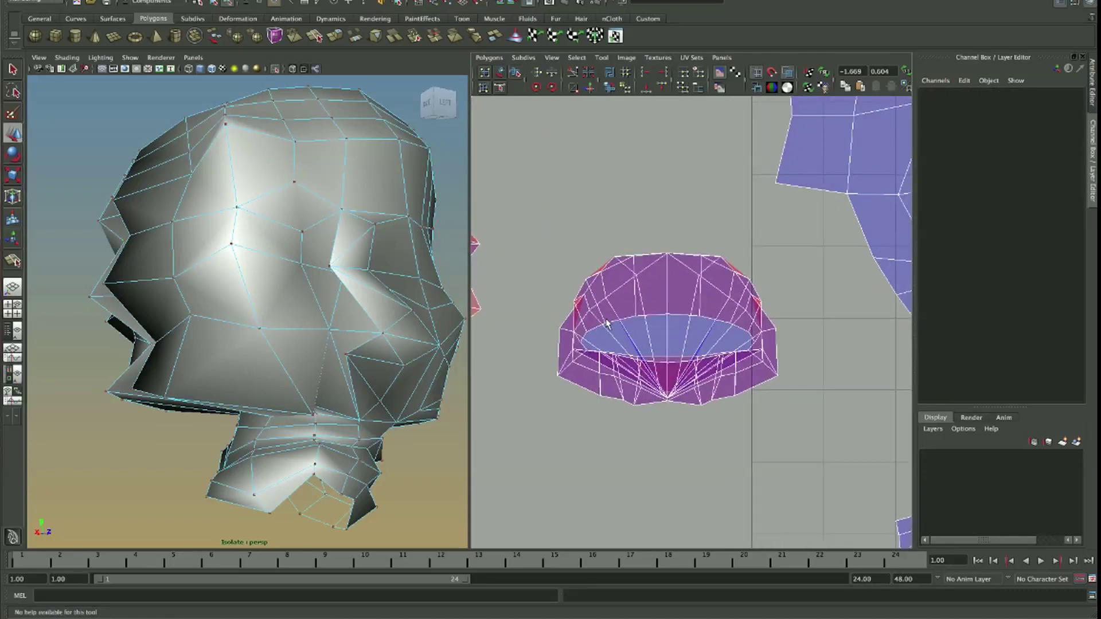
- Reselect the head and isolate the cup-shaped UV shell
{"action": "right_click", "coordinate": [641, 325]}
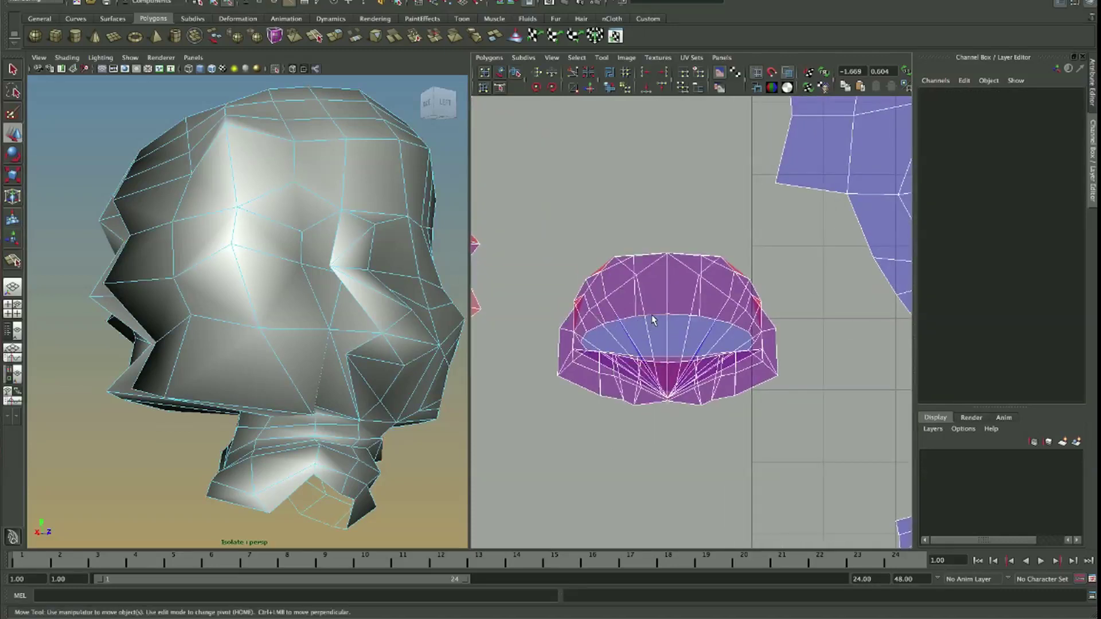
{"action": "left_click", "coordinate": [227, 325]}
{"action": "left_click_drag", "start_coordinate": [227, 325], "coordinate": [258, 381], "text": "alt"}
{"action": "scroll", "coordinate": [264, 276], "scroll_direction": "up", "scroll_amount": 3}
{"action": "scroll", "coordinate": [295, 300], "scroll_direction": "up", "scroll_amount": 3}
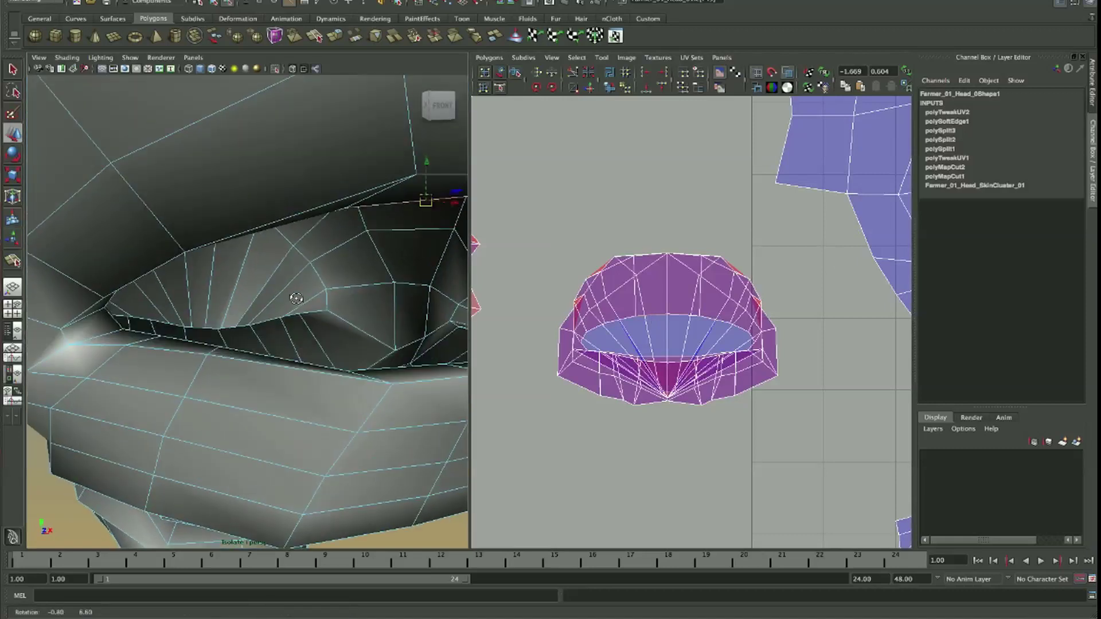
{"action": "scroll", "coordinate": [396, 470], "scroll_direction": "up", "scroll_amount": 3}
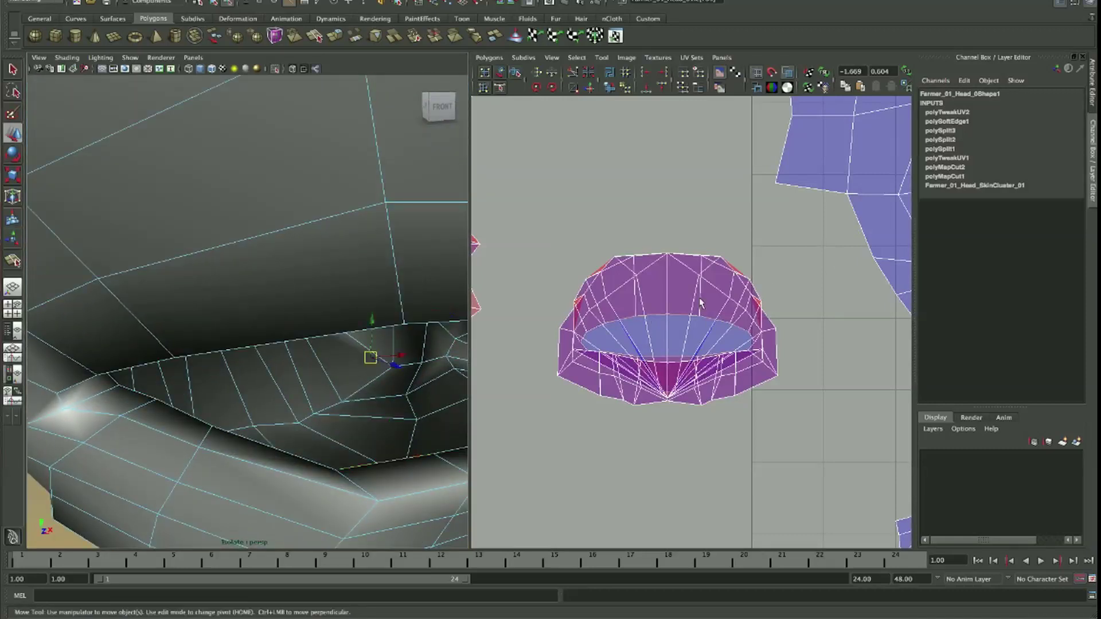
{"action": "right_click_drag", "start_coordinate": [700, 304], "coordinate": [731, 300]}
{"action": "scroll", "coordinate": [694, 315], "scroll_direction": "down", "scroll_amount": 2}
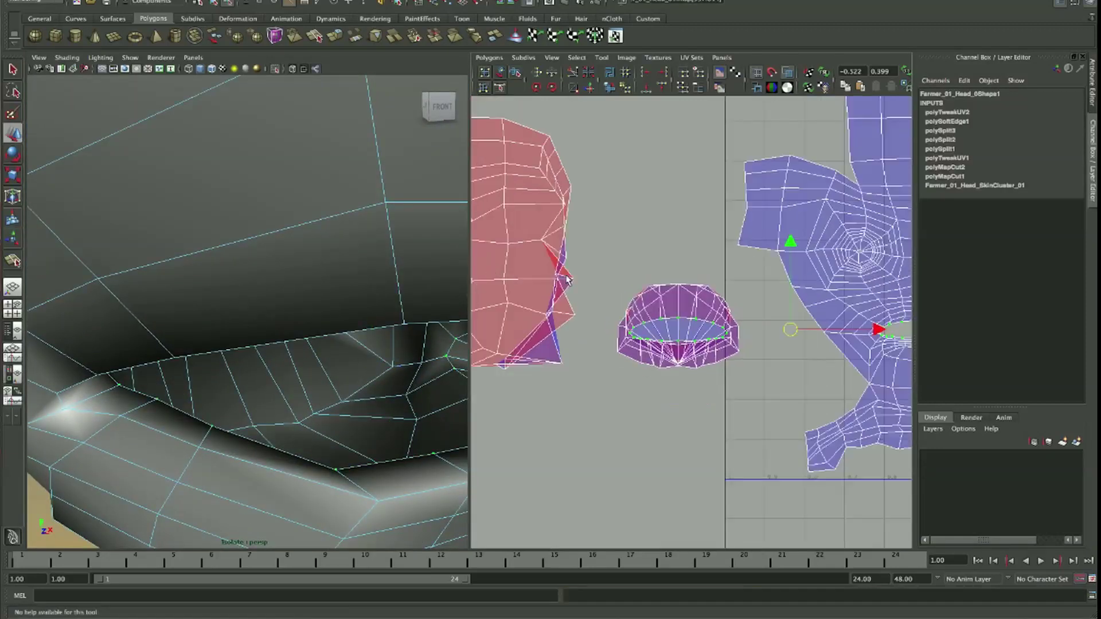
{"action": "middle_click_drag", "start_coordinate": [568, 279], "coordinate": [548, 281], "text": "alt"}
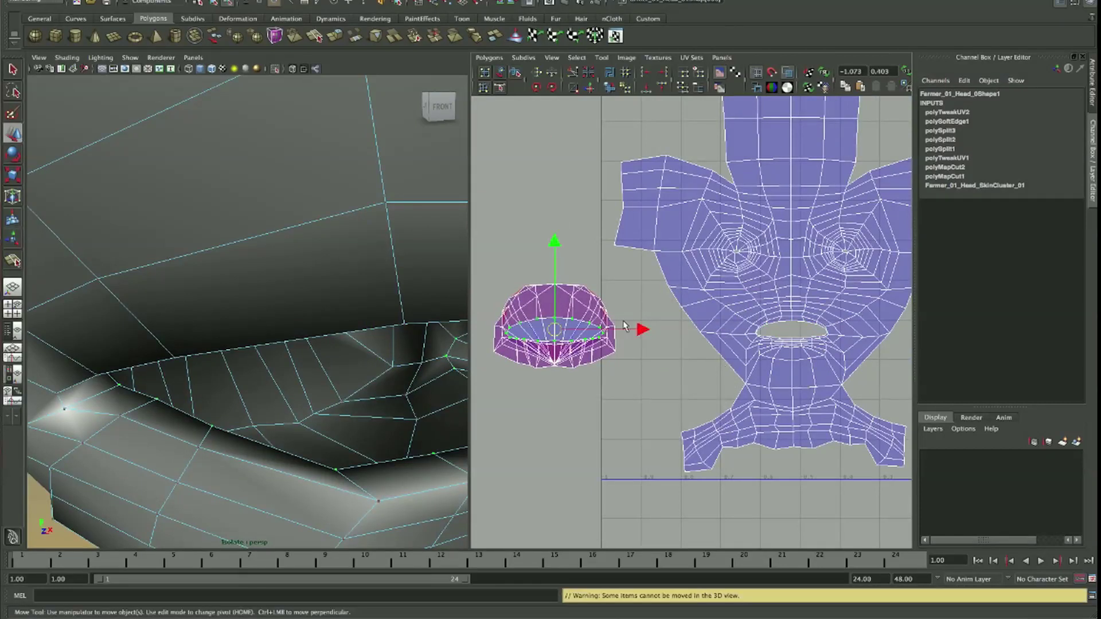
{"action": "middle_click_drag", "start_coordinate": [605, 324], "coordinate": [785, 324], "text": "alt"}
- Flatten the cup shell into a disc, scale it into a dome, and unfold it
{"action": "right_click_drag", "start_coordinate": [734, 321], "coordinate": [679, 320], "text": "shift"}
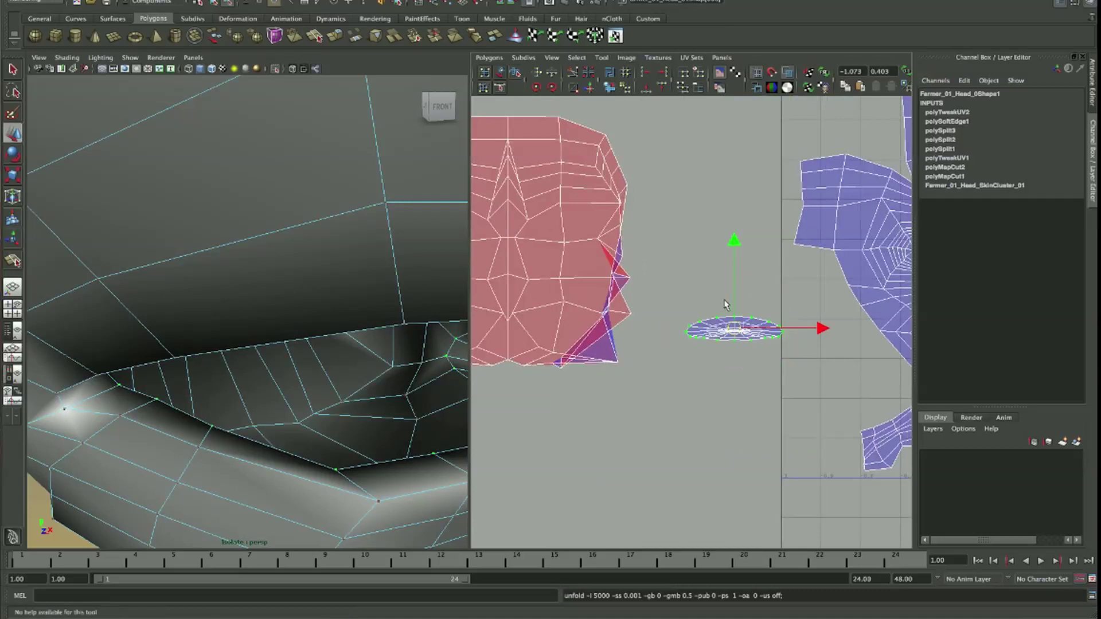
{"action": "scroll", "coordinate": [689, 321], "scroll_direction": "up", "scroll_amount": 2}
{"action": "middle_click_drag", "start_coordinate": [872, 314], "coordinate": [679, 322], "text": "alt"}
{"action": "key", "text": "r"}
{"action": "mouse_move", "coordinate": [634, 294]}
{"action": "middle_mouse_down"}
{"action": "mouse_move", "coordinate": [730, 264]}
{"action": "mouse_move", "coordinate": [691, 288]}
{"action": "mouse_move", "coordinate": [730, 251]}
{"action": "mouse_move", "coordinate": [704, 256]}
{"action": "middle_mouse_up"}
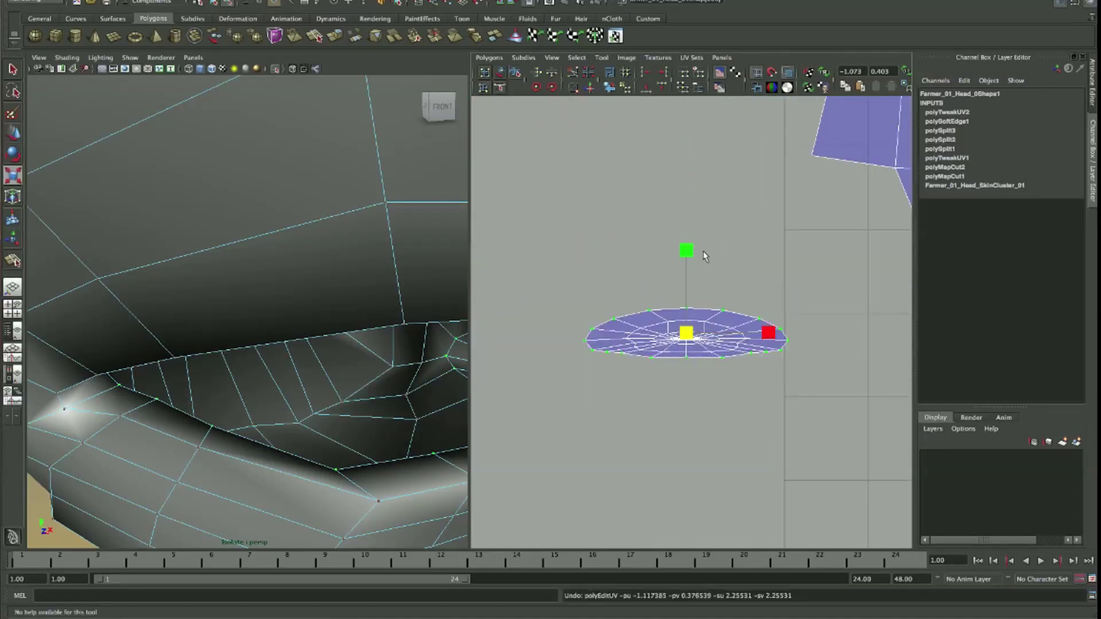
{"action": "left_click_drag", "start_coordinate": [685, 253], "coordinate": [686, 122]}
{"action": "left_click", "coordinate": [609, 88]}
- Move the small round shell next to the face shell
{"action": "scroll", "coordinate": [550, 334], "scroll_direction": "down", "scroll_amount": 2}
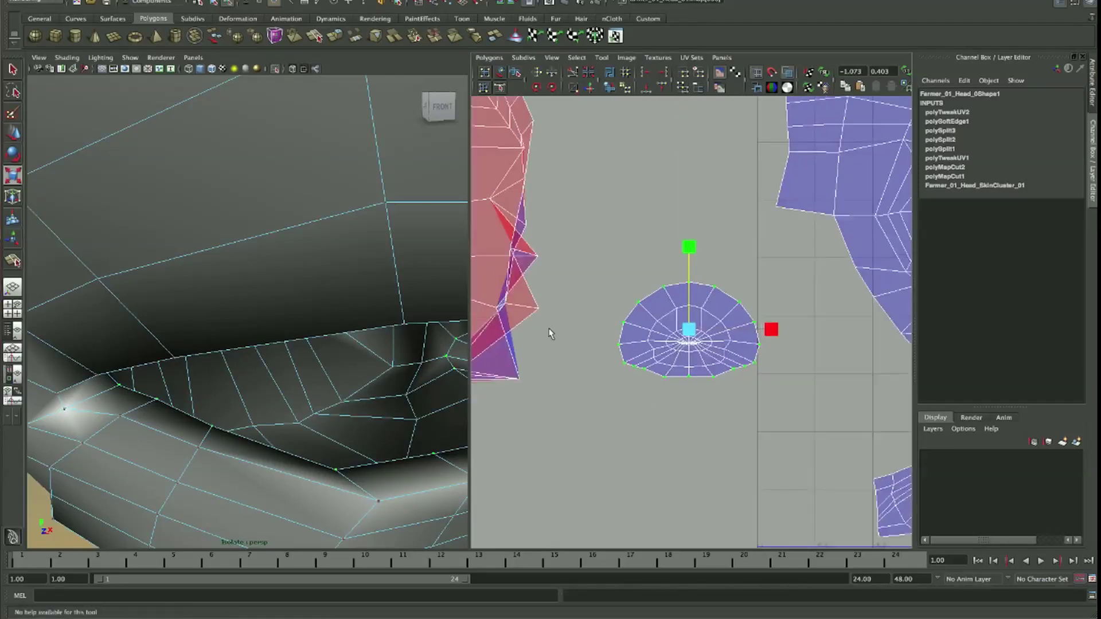
{"action": "left_click", "coordinate": [611, 261]}
{"action": "left_click_drag", "start_coordinate": [612, 266], "coordinate": [782, 418]}
{"action": "mouse_move", "coordinate": [732, 445]}
{"action": "middle_mouse_down", "text": "alt"}
{"action": "mouse_move", "coordinate": [618, 385]}
{"action": "mouse_move", "coordinate": [714, 390]}
{"action": "middle_mouse_up", "text": "alt"}
{"action": "key", "text": "w"}
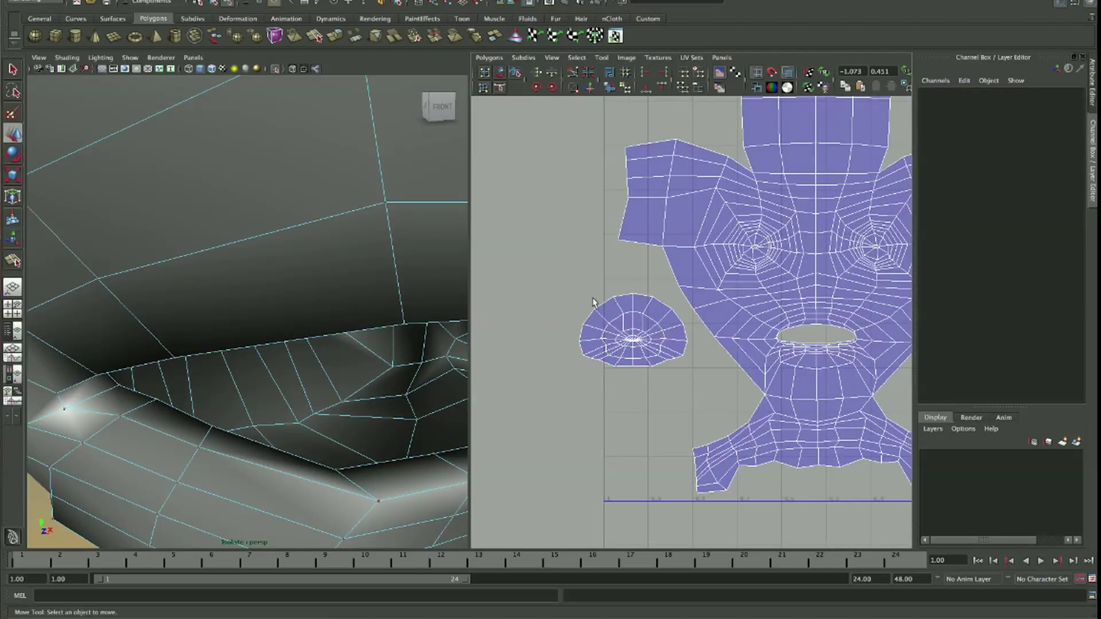
- Select the overlapping back-of-head UV shell and frame the head
{"action": "left_click", "coordinate": [706, 405]}
{"action": "middle_click_drag", "start_coordinate": [724, 296], "coordinate": [792, 340], "text": "alt"}
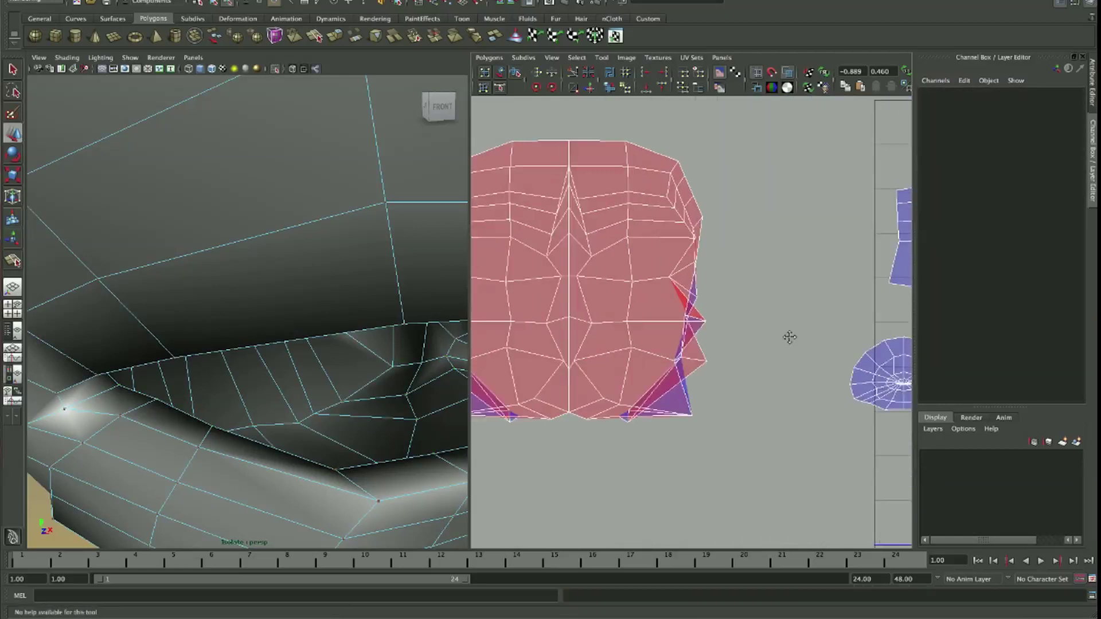
{"action": "left_click_drag", "start_coordinate": [588, 281], "coordinate": [603, 338]}
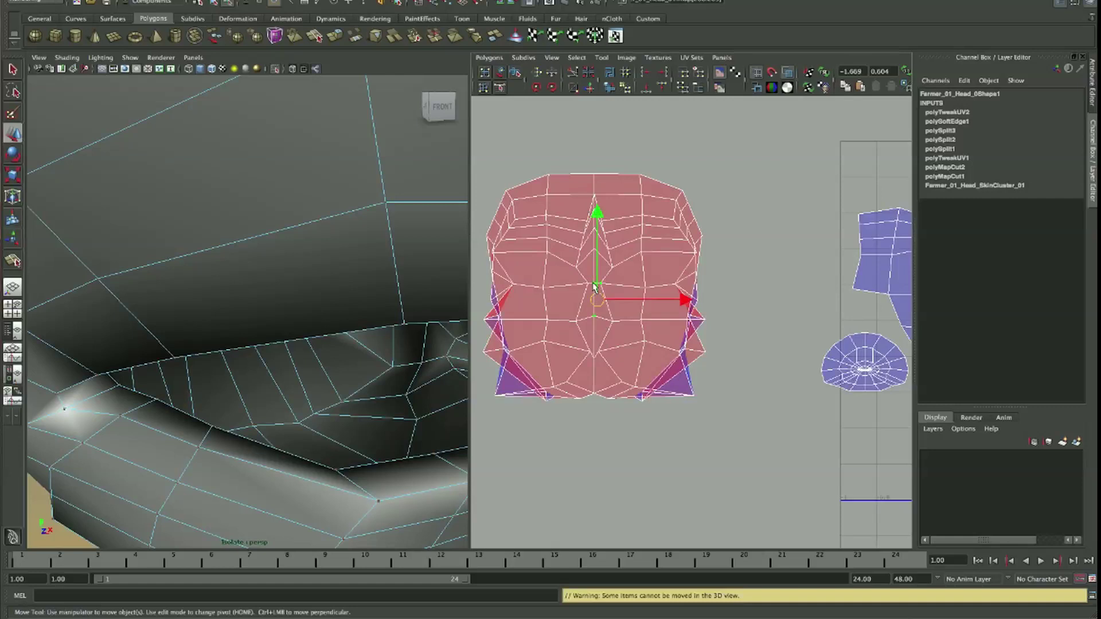
{"action": "middle_click_drag", "start_coordinate": [596, 333], "coordinate": [594, 332]}
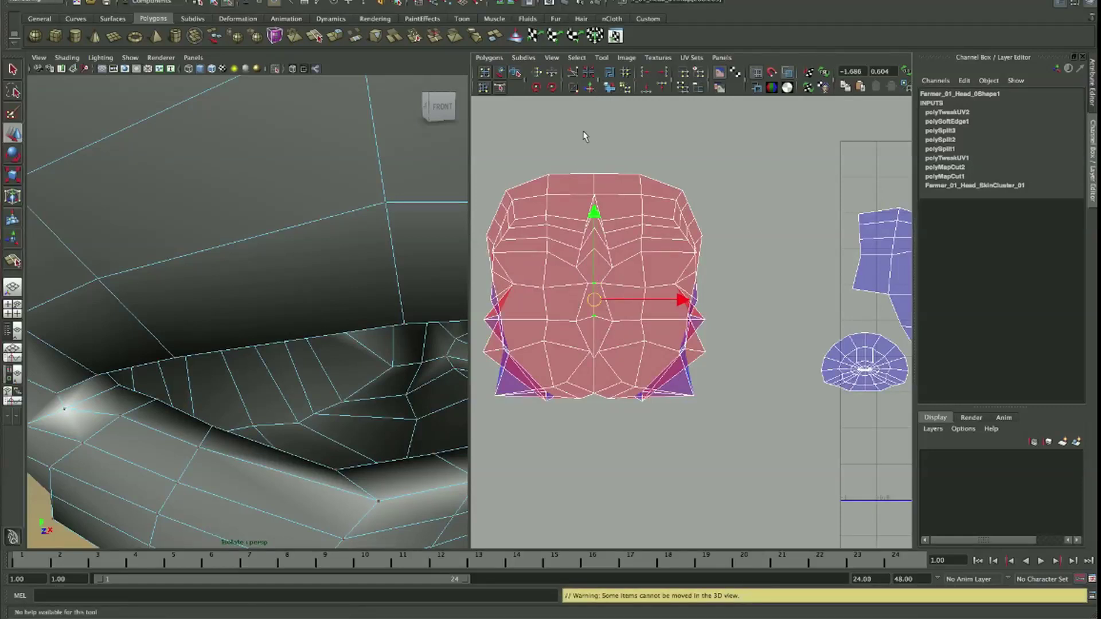
{"action": "key", "text": "f"}
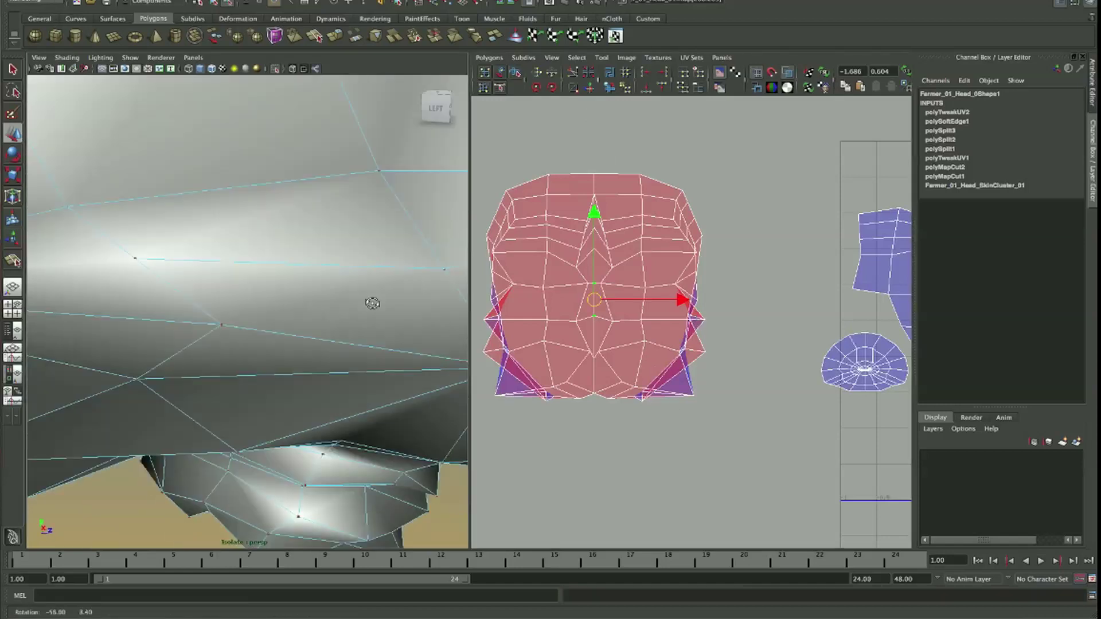
{"action": "mouse_move", "coordinate": [249, 253]}
{"action": "left_mouse_down", "text": "alt"}
{"action": "mouse_move", "coordinate": [255, 274]}
{"action": "mouse_move", "coordinate": [298, 245]}
{"action": "left_mouse_up", "text": "alt"}
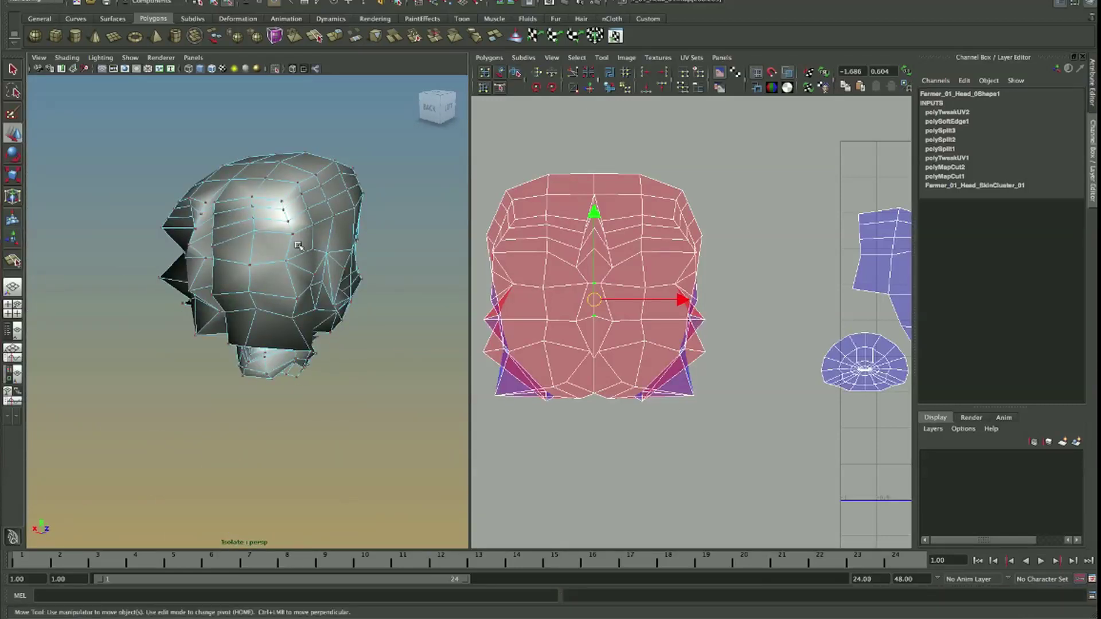
- Unfold the back-of-head shell and scale it up larger
{"action": "left_click", "coordinate": [612, 92]}
{"action": "key", "text": "r"}
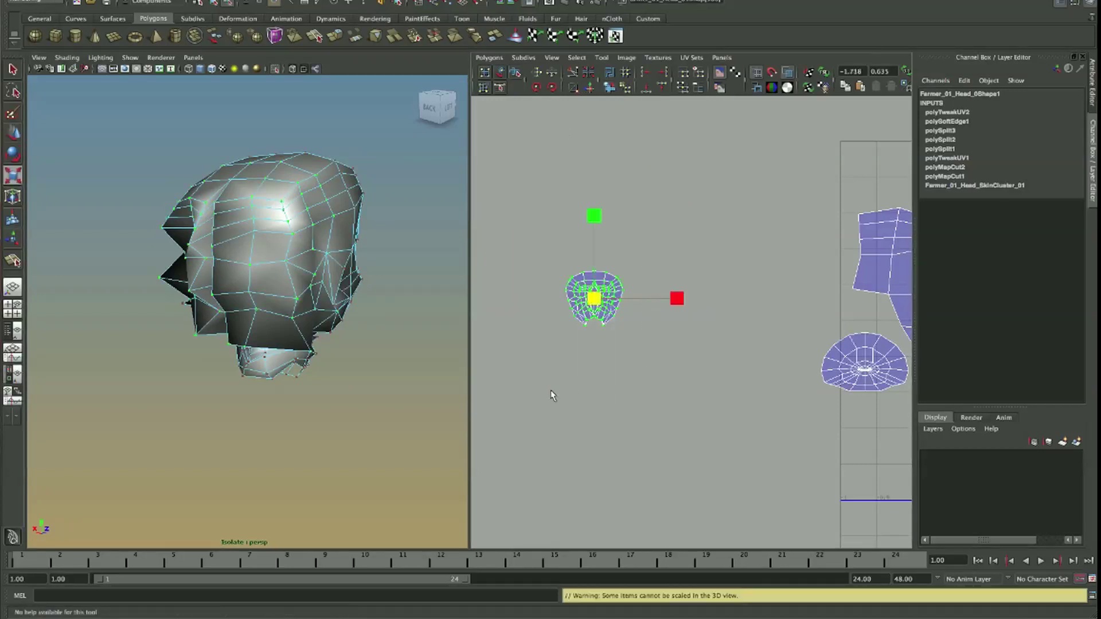
{"action": "middle_click_drag", "start_coordinate": [553, 410], "coordinate": [877, 375]}
{"action": "scroll", "coordinate": [593, 298], "scroll_direction": "up", "scroll_amount": 3}
{"action": "scroll", "coordinate": [593, 297], "scroll_direction": "down", "scroll_amount": 3}
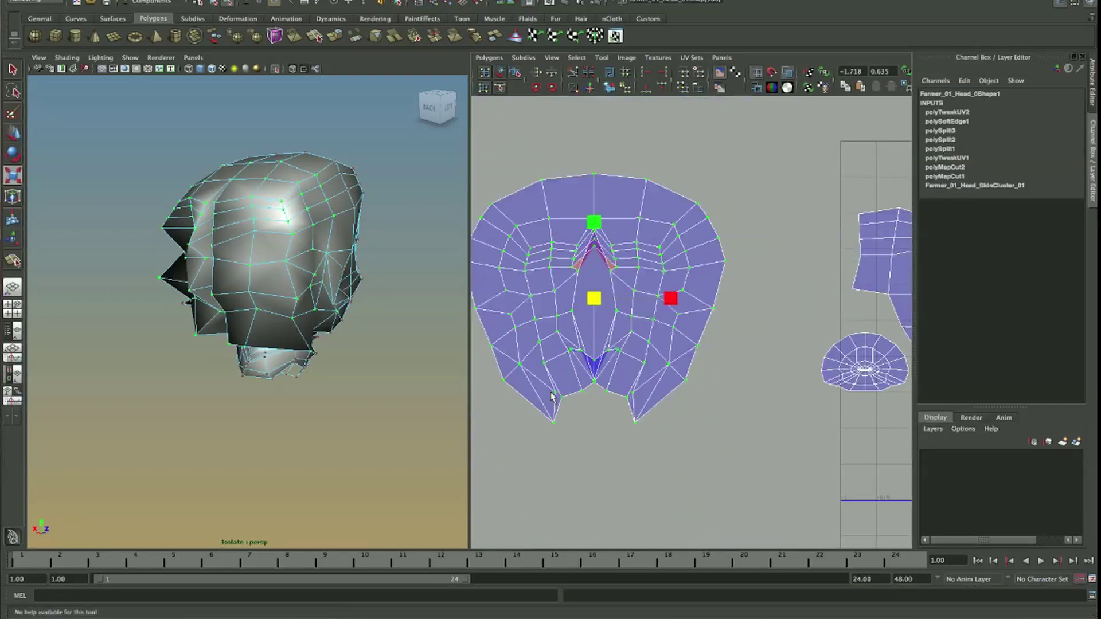
{"action": "middle_click_drag", "start_coordinate": [549, 389], "coordinate": [588, 402], "text": "alt"}
{"action": "scroll", "coordinate": [588, 401], "scroll_direction": "up", "scroll_amount": 2}
{"action": "left_click", "coordinate": [616, 224]}
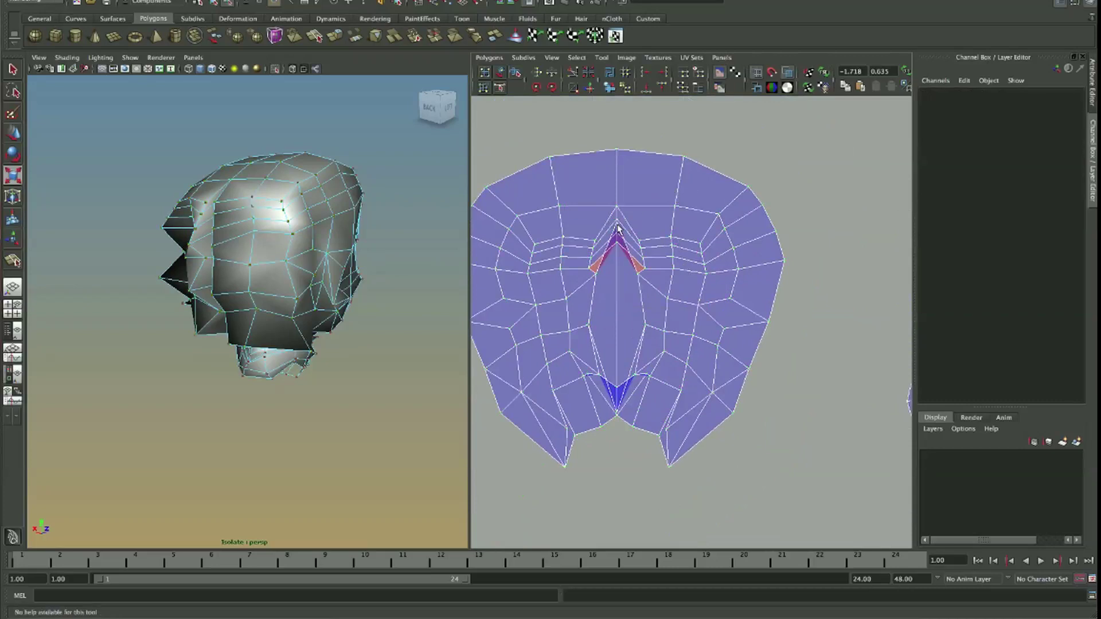
- Lower the shell's top apex UV, raise the bottom seam UV, and adjust a seam pair
{"action": "left_click", "coordinate": [614, 232]}
{"action": "middle_click_drag", "start_coordinate": [619, 286], "coordinate": [634, 331]}
{"action": "left_click", "coordinate": [615, 409]}
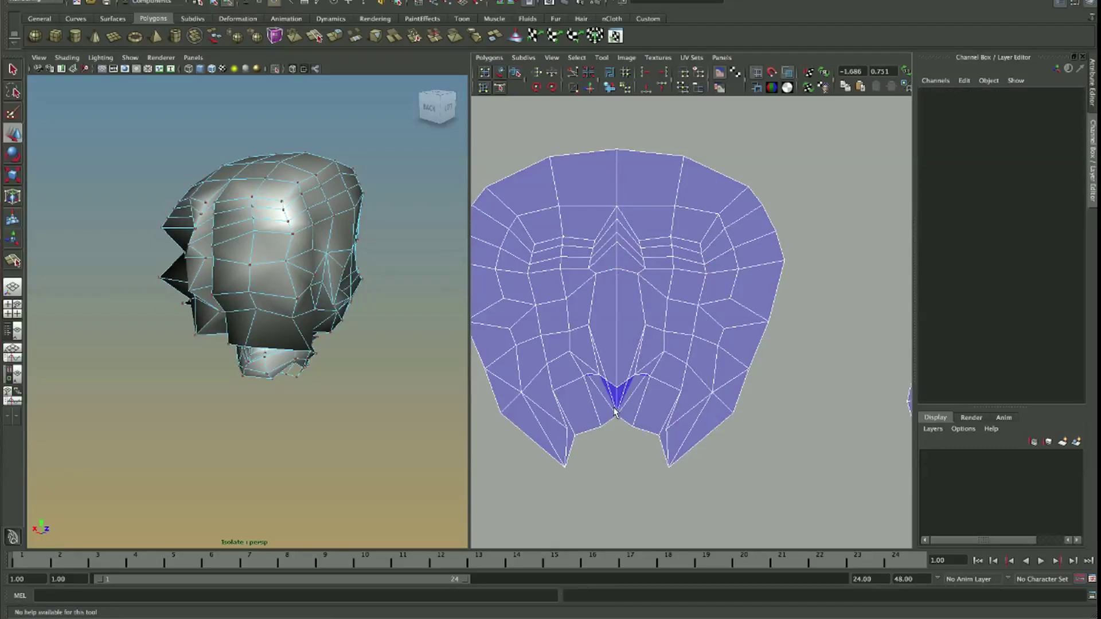
{"action": "left_click", "coordinate": [618, 412]}
{"action": "middle_click_drag", "start_coordinate": [620, 402], "coordinate": [661, 366]}
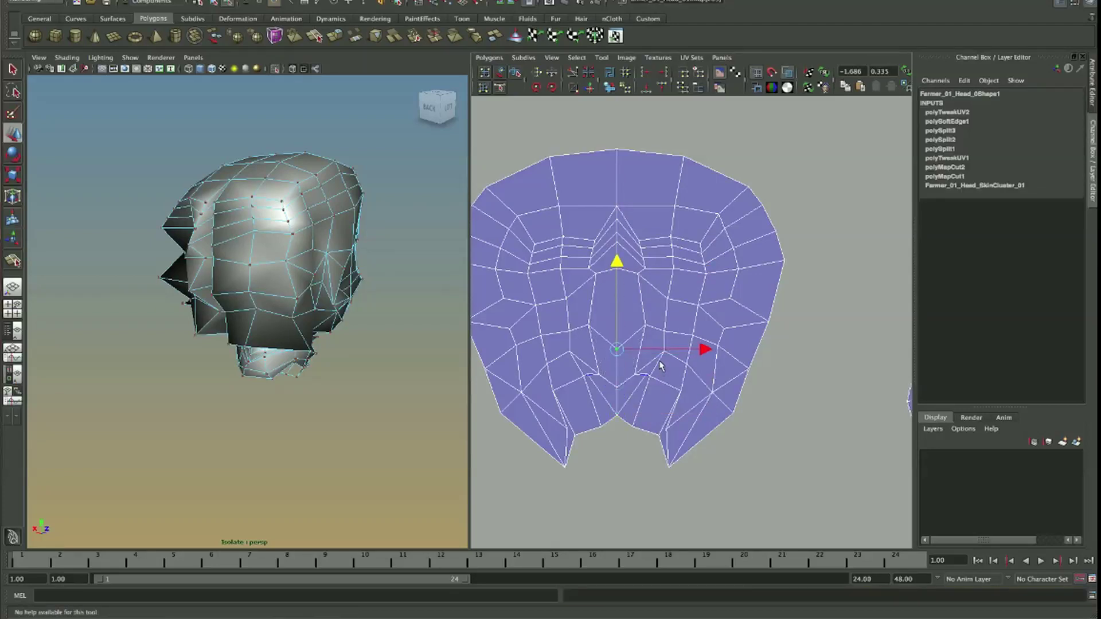
{"action": "left_click", "coordinate": [586, 375]}
{"action": "left_click", "coordinate": [648, 375], "text": "shift"}
{"action": "left_click_drag", "start_coordinate": [619, 297], "coordinate": [618, 308]}
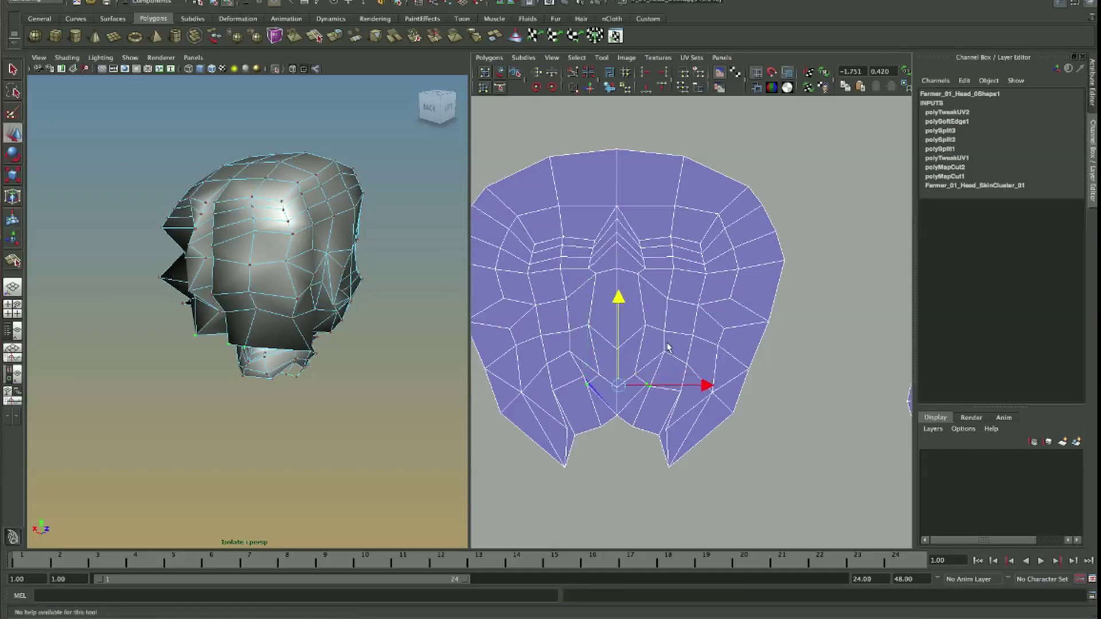
- Lower another pair of UVs beside the seam and select UVs higher up the seam
{"action": "left_click_drag", "start_coordinate": [652, 367], "coordinate": [617, 386]}
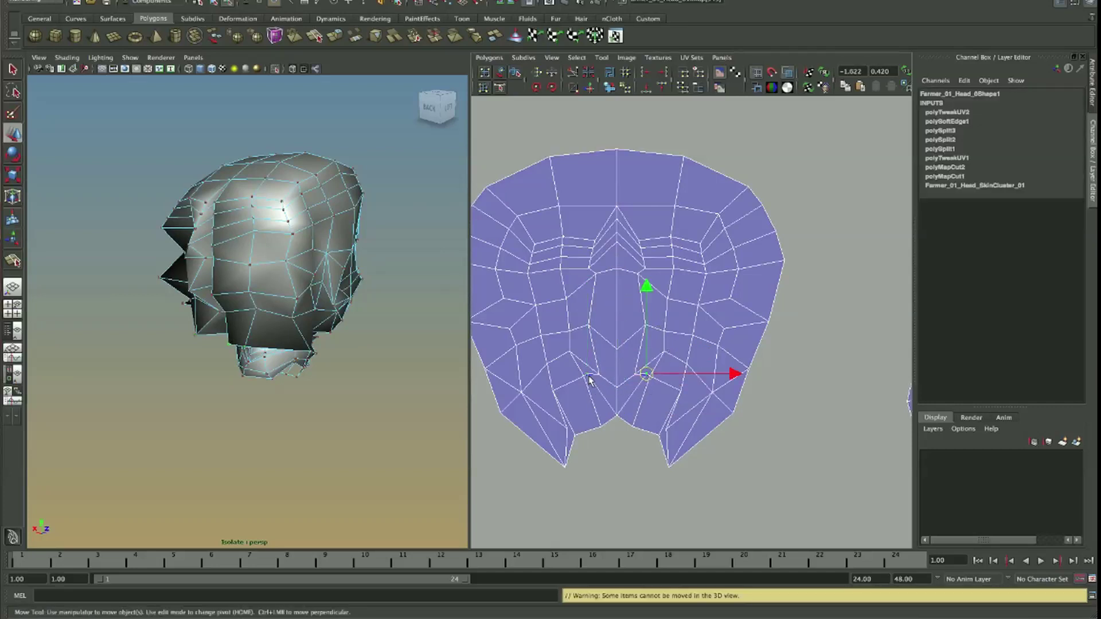
{"action": "key", "text": "r"}
{"action": "scroll", "coordinate": [571, 369], "scroll_direction": "up", "scroll_amount": 2}
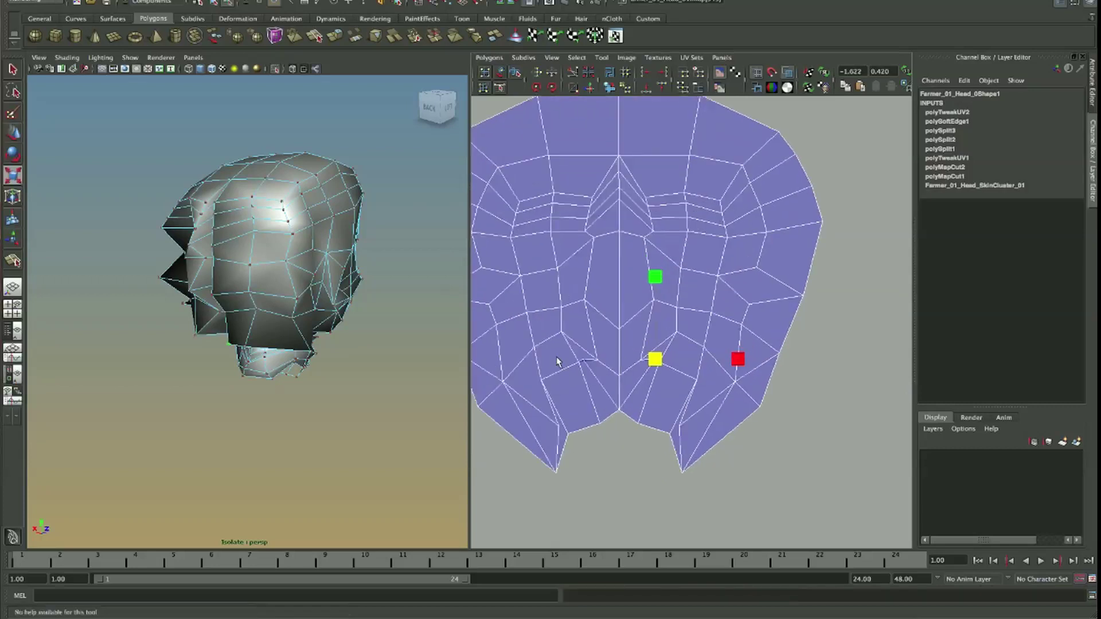
{"action": "left_click", "coordinate": [584, 362], "text": "shift"}
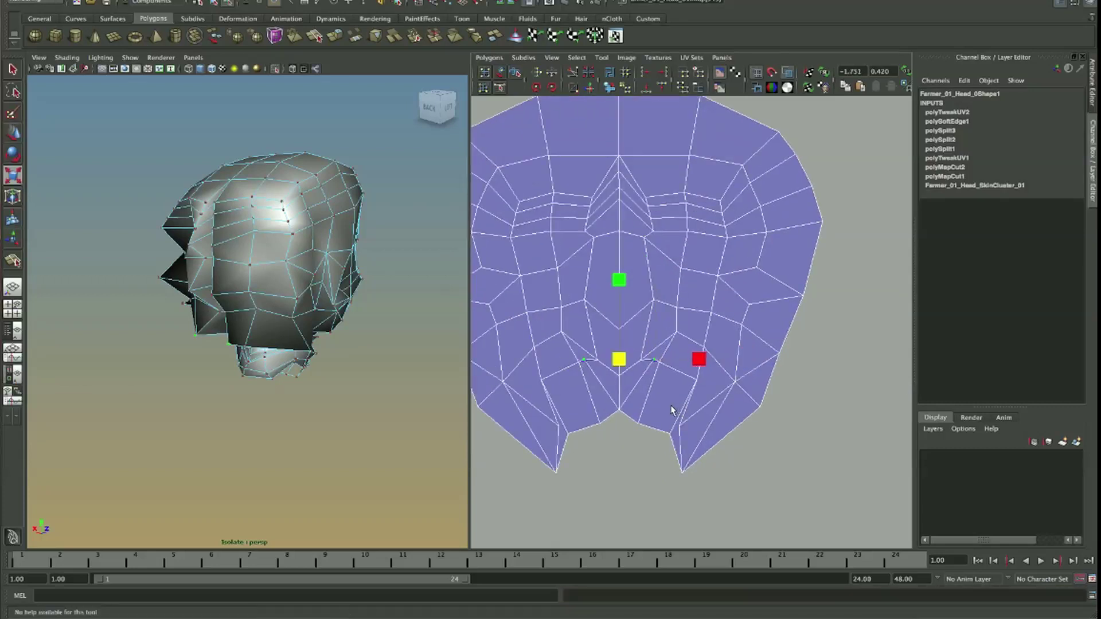
{"action": "left_click_drag", "start_coordinate": [611, 308], "coordinate": [660, 321]}
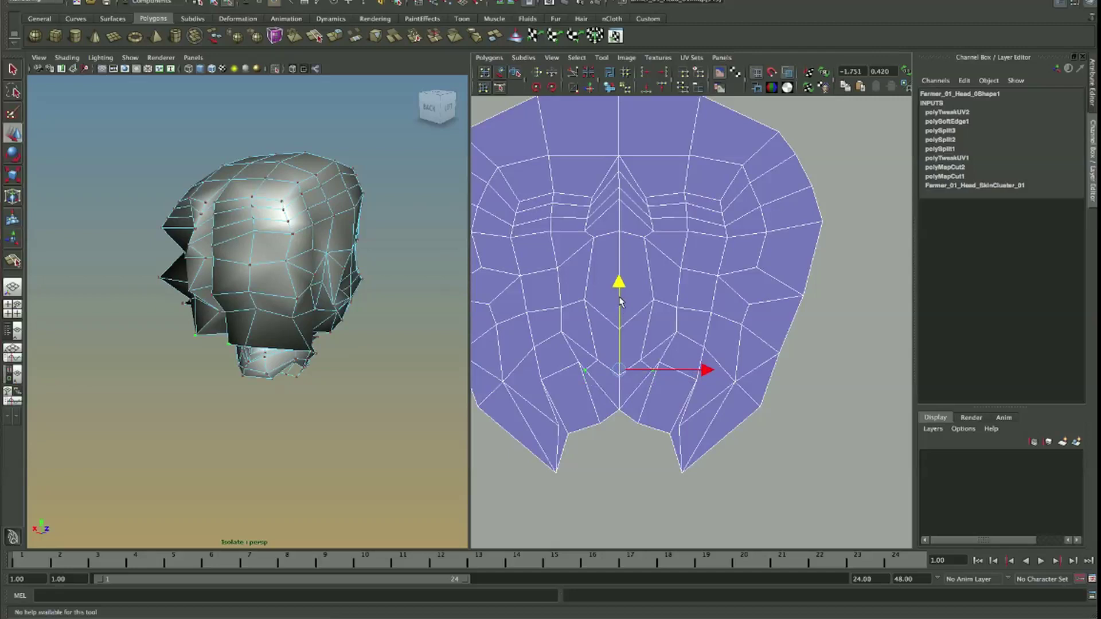
{"action": "scroll", "coordinate": [657, 319], "scroll_direction": "down", "scroll_amount": 2}
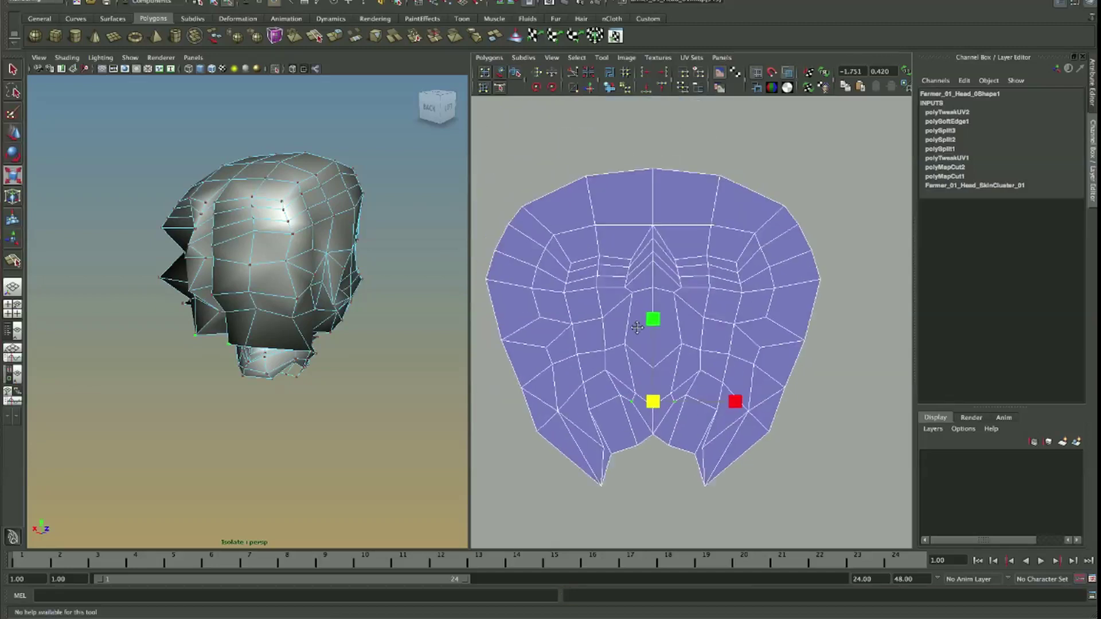
{"action": "middle_click_drag", "start_coordinate": [659, 383], "coordinate": [498, 234]}
- Show the numbered checker texture on the head in textured display mode (6)
{"action": "mouse_move", "coordinate": [236, 259]}
{"action": "left_mouse_down", "text": "alt"}
{"action": "mouse_move", "coordinate": [276, 257]}
{"action": "mouse_move", "coordinate": [287, 284]}
{"action": "mouse_move", "coordinate": [274, 192]}
{"action": "left_mouse_up", "text": "alt"}
{"action": "key", "text": "6"}
{"action": "mouse_move", "coordinate": [277, 255]}
{"action": "left_mouse_down", "text": "alt"}
{"action": "mouse_move", "coordinate": [230, 266]}
{"action": "mouse_move", "coordinate": [285, 300]}
{"action": "mouse_move", "coordinate": [274, 268]}
{"action": "left_mouse_up", "text": "alt"}
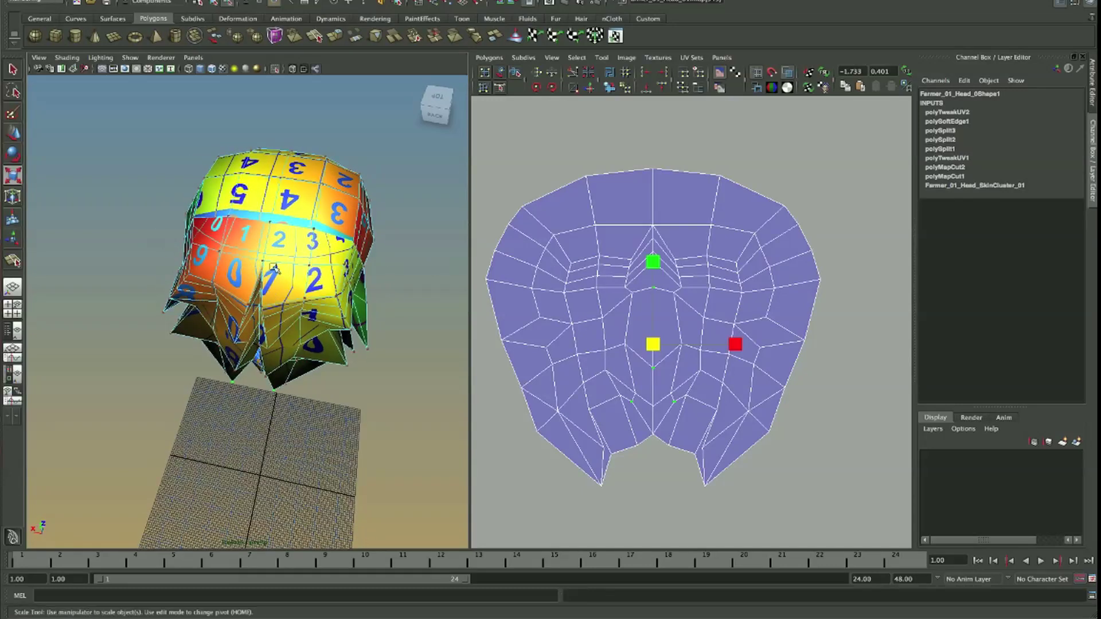
- Try an unfold, undo it, and select both bottom corner UVs
{"action": "left_click", "coordinate": [683, 87]}
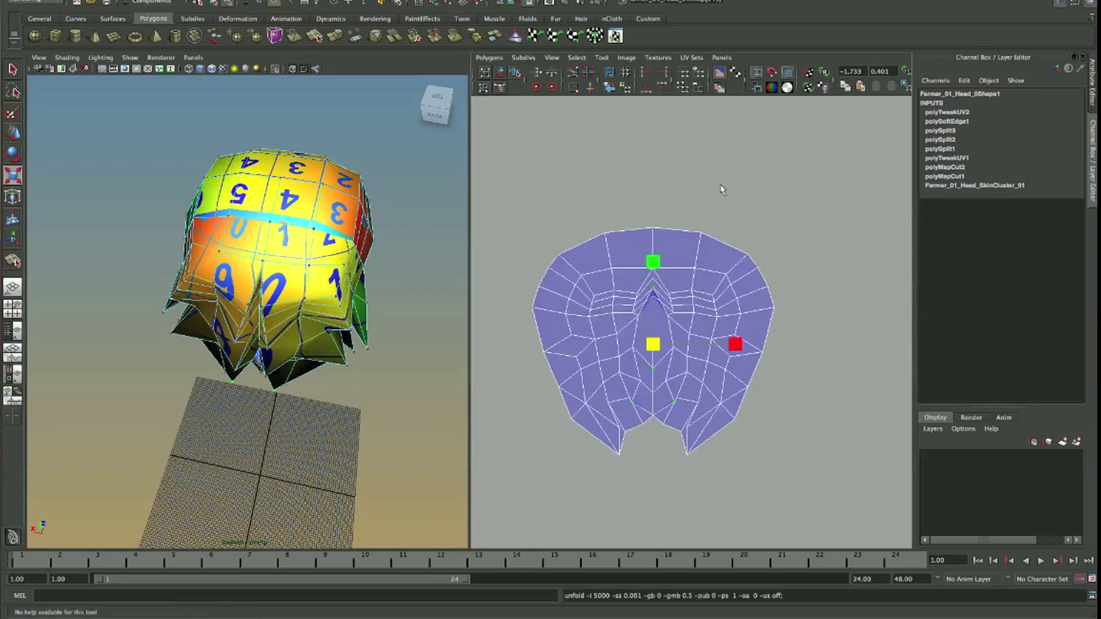
{"action": "key", "text": "ctrl+z"}
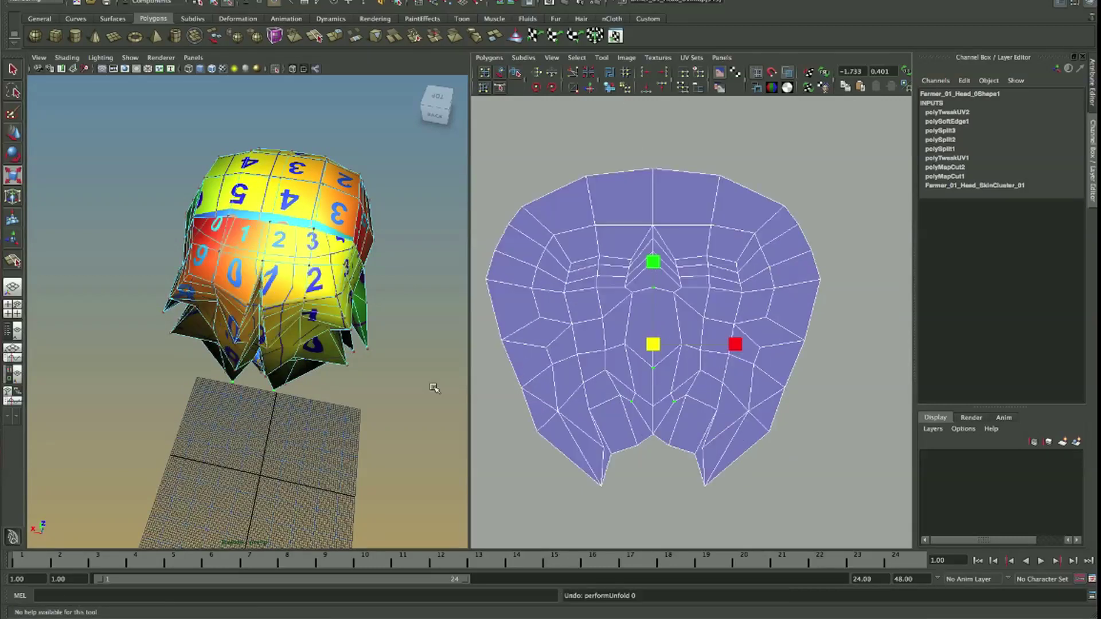
{"action": "left_click_drag", "start_coordinate": [434, 388], "coordinate": [258, 390], "text": "alt"}
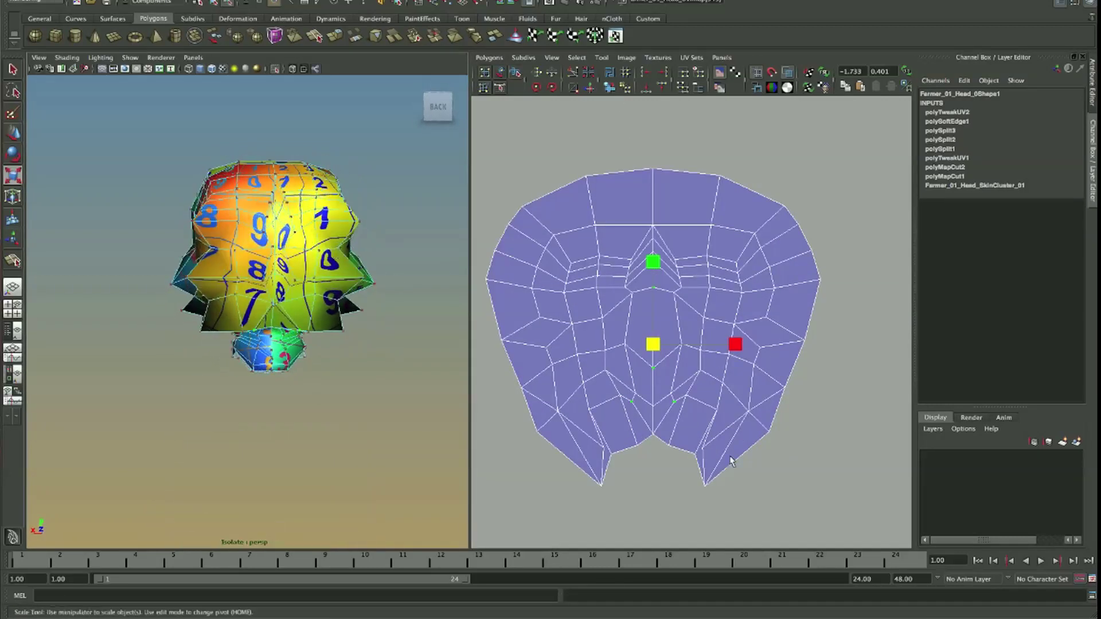
{"action": "left_click", "coordinate": [598, 488]}
{"action": "key", "text": "w"}
{"action": "mouse_move", "coordinate": [539, 468]}
{"action": "left_mouse_down"}
{"action": "mouse_move", "coordinate": [745, 519]}
{"action": "mouse_move", "coordinate": [977, 485]}
{"action": "left_mouse_up"}
{"action": "key", "text": "r"}
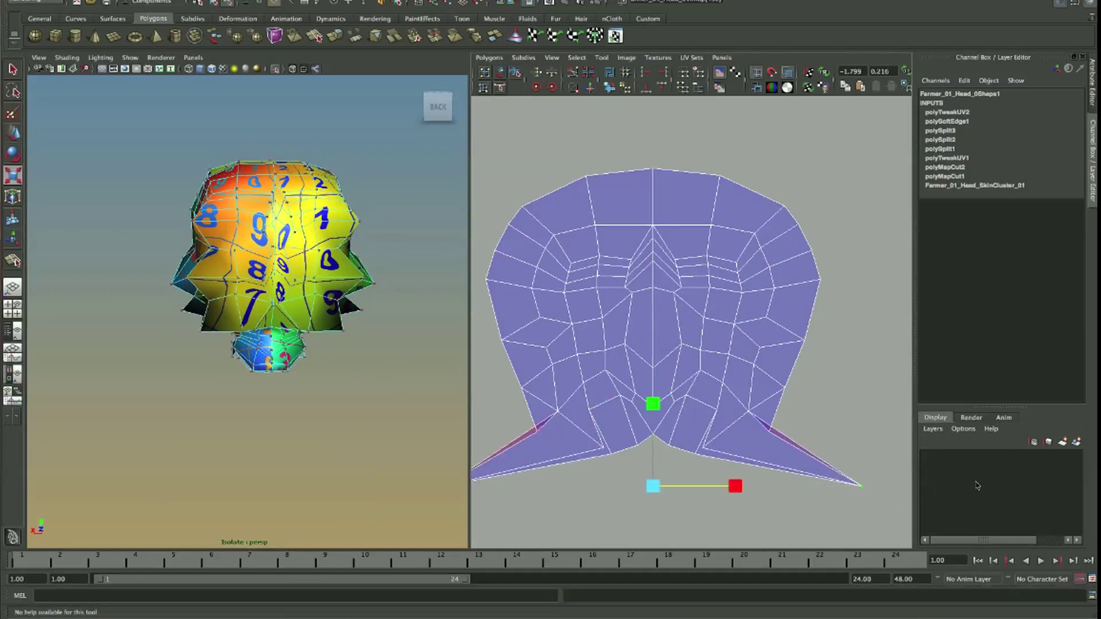
- Raise the top row of UVs and select the seam and bottom-corner UVs
{"action": "left_click_drag", "start_coordinate": [530, 216], "coordinate": [815, 204]}
{"action": "key", "text": "w"}
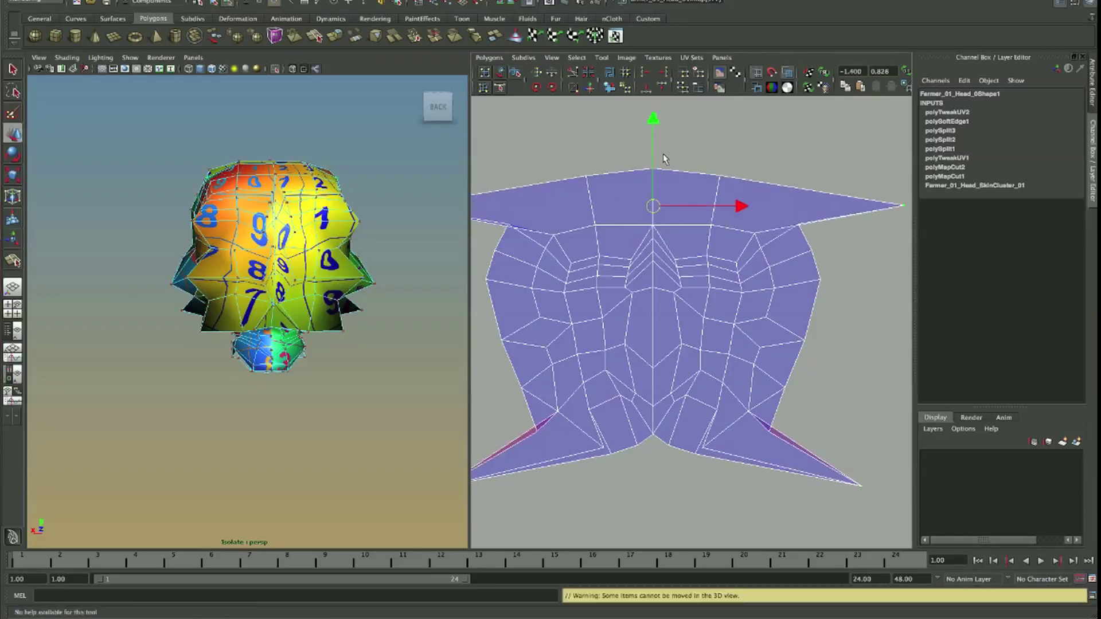
{"action": "left_click_drag", "start_coordinate": [652, 121], "coordinate": [654, 59]}
{"action": "scroll", "coordinate": [674, 290], "scroll_direction": "down", "scroll_amount": 1}
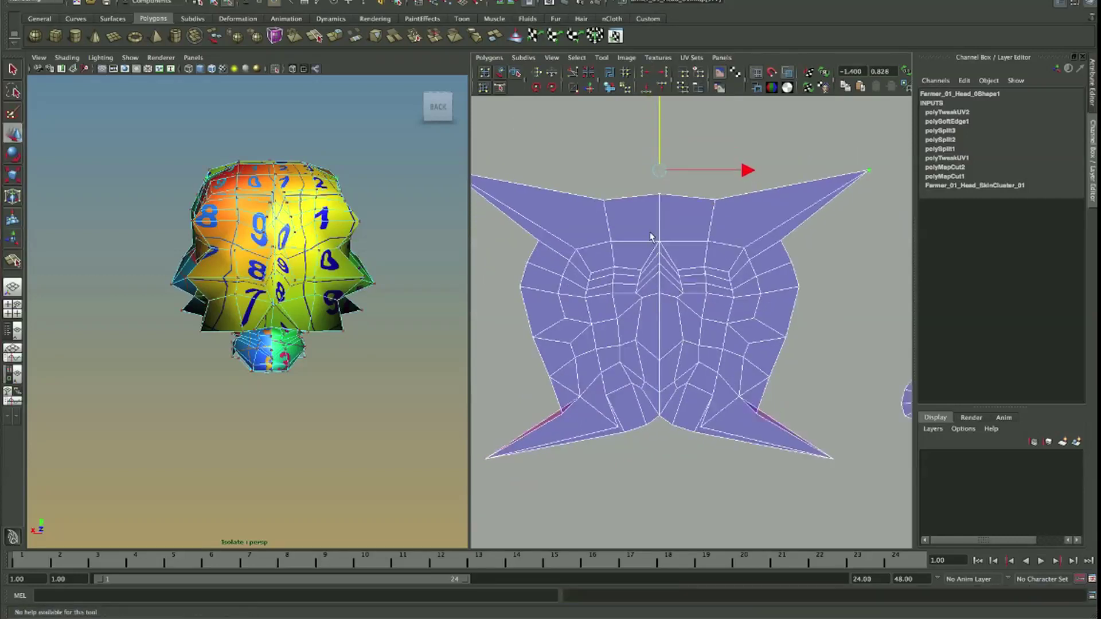
{"action": "left_click", "coordinate": [657, 294], "text": "shift"}
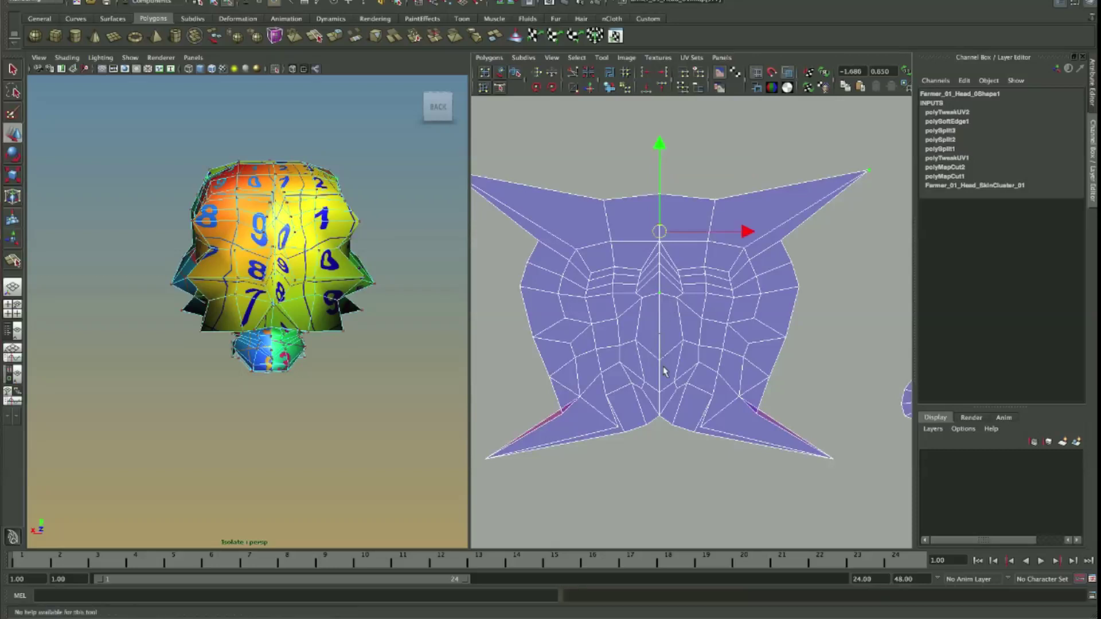
{"action": "left_click_drag", "start_coordinate": [795, 426], "coordinate": [838, 492], "text": "shift"}
{"action": "left_click_drag", "start_coordinate": [512, 436], "coordinate": [450, 486], "text": "shift"}
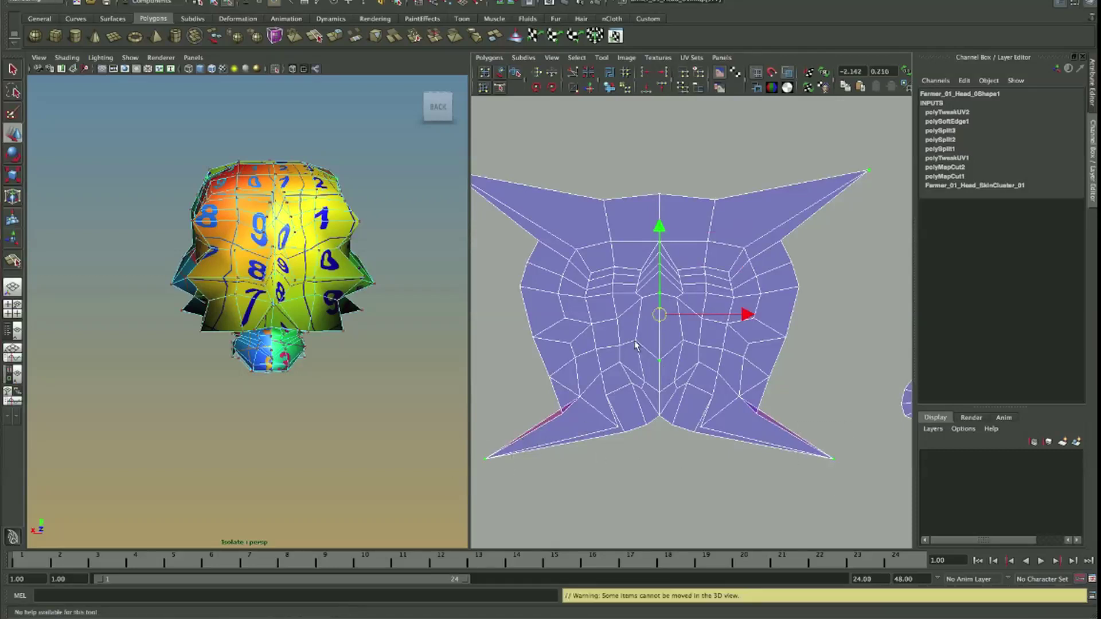
{"action": "left_click", "coordinate": [657, 416], "text": "shift"}
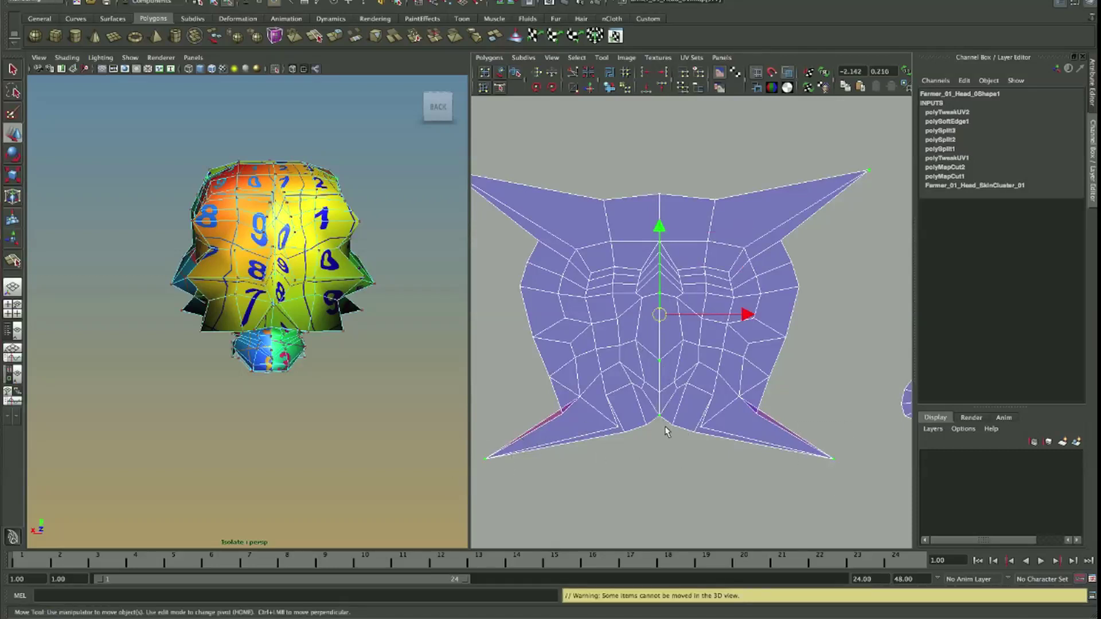
- Relax and unfold the back-of-head shell into an even rounded shape
{"action": "left_click", "coordinate": [594, 89]}
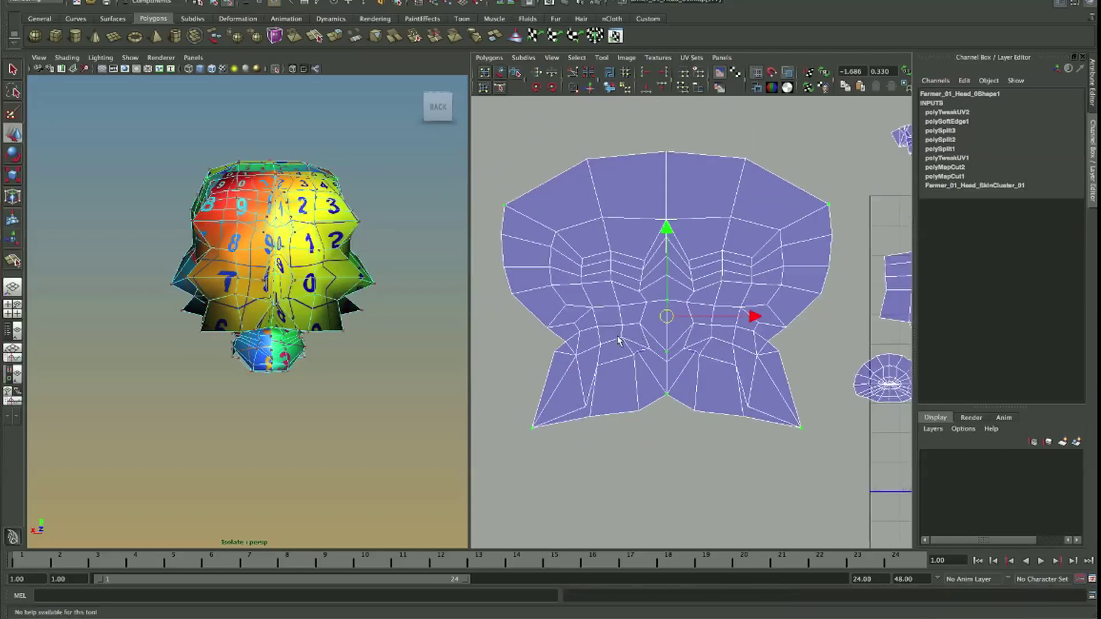
{"action": "mouse_move", "coordinate": [251, 274]}
{"action": "left_mouse_down", "text": "alt"}
{"action": "mouse_move", "coordinate": [268, 319]}
{"action": "mouse_move", "coordinate": [272, 271]}
{"action": "left_mouse_up", "text": "alt"}
{"action": "left_click_drag", "start_coordinate": [266, 195], "coordinate": [324, 201], "text": "alt"}
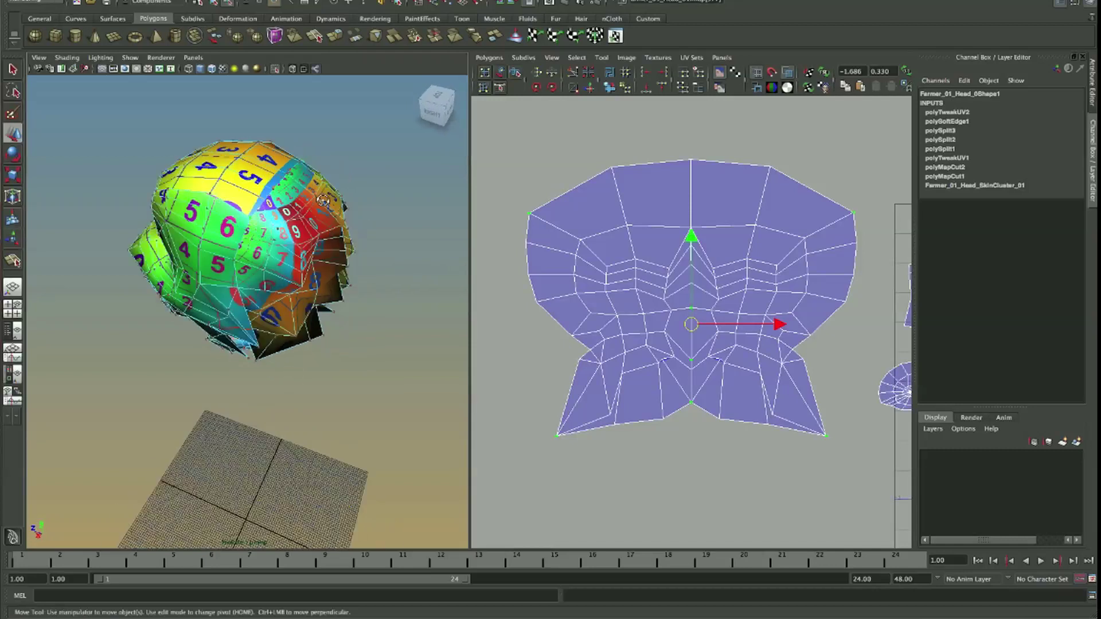
{"action": "left_click_drag", "start_coordinate": [251, 205], "coordinate": [345, 212], "text": "alt"}
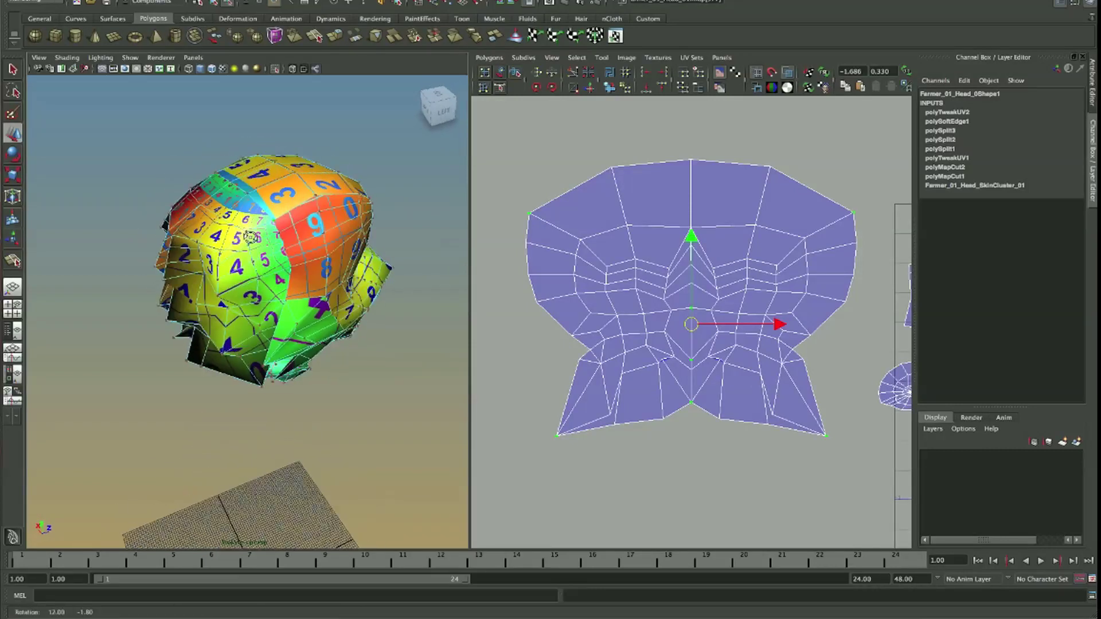
{"action": "right_click_drag", "start_coordinate": [634, 177], "coordinate": [717, 214], "text": "shift"}
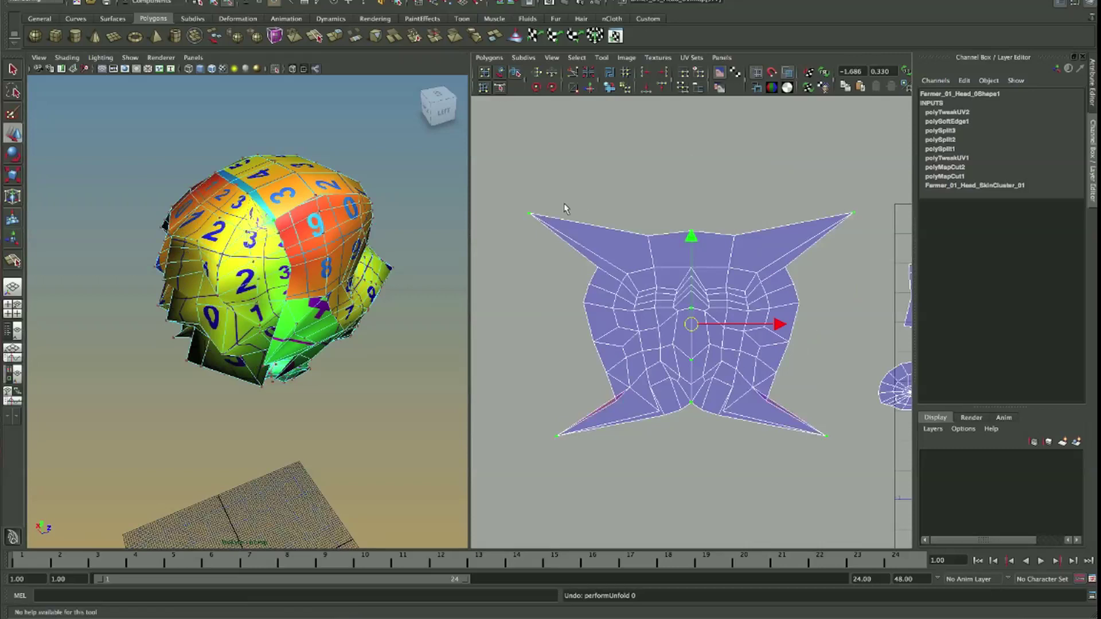
- Pull the top corner UVs inward and up, then unfold again from the bottom corners
{"action": "left_click", "coordinate": [531, 215]}
{"action": "left_click", "coordinate": [853, 214], "text": "shift"}
{"action": "key", "text": "r"}
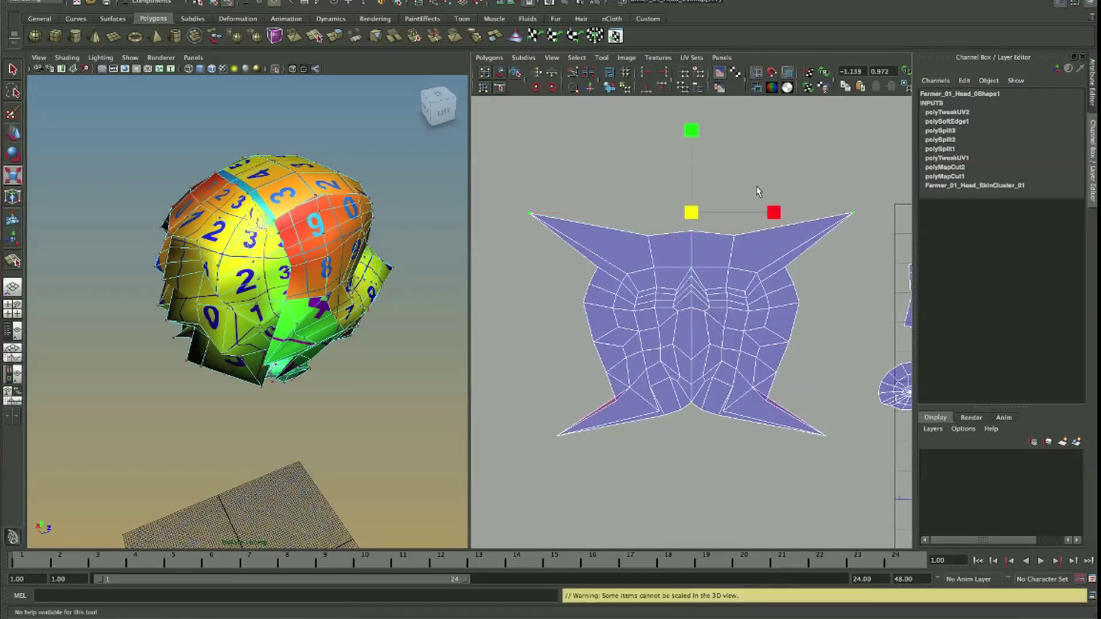
{"action": "middle_click_drag", "start_coordinate": [755, 190], "coordinate": [711, 191]}
{"action": "key", "text": "w"}
{"action": "left_click_drag", "start_coordinate": [691, 127], "coordinate": [691, 105]}
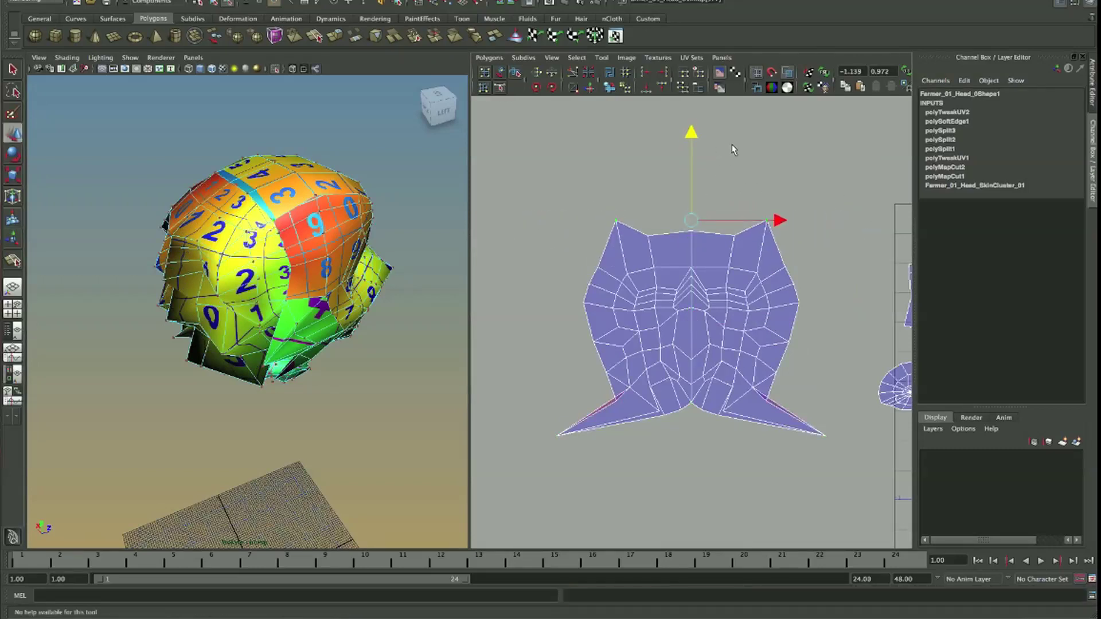
{"action": "left_click", "coordinate": [557, 434], "text": "shift"}
{"action": "left_click", "coordinate": [825, 435], "text": "shift"}
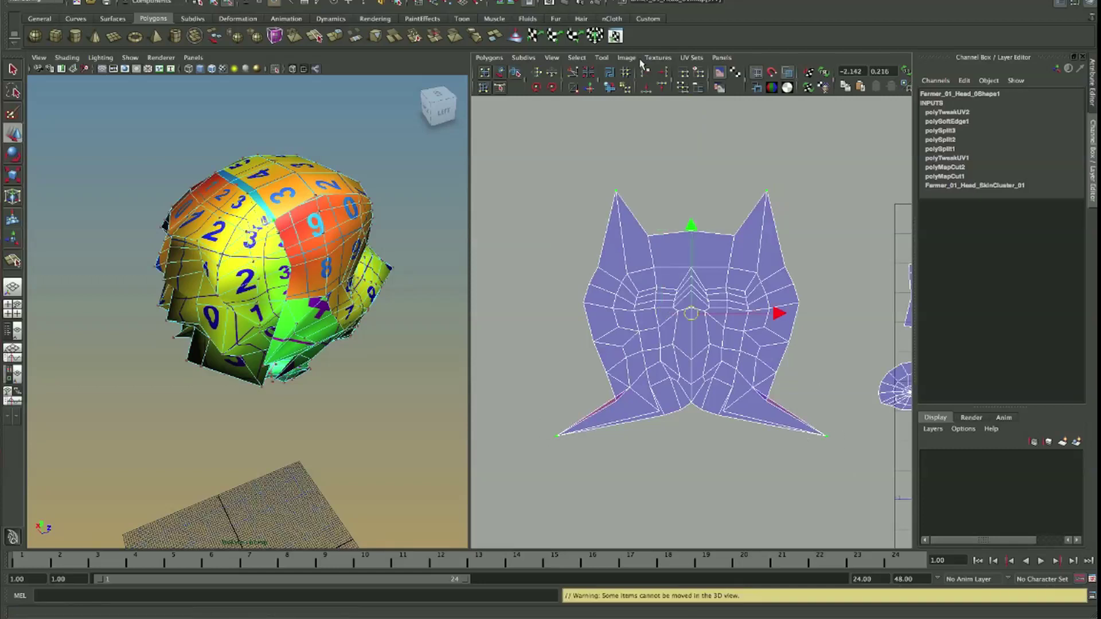
{"action": "left_click", "coordinate": [606, 92]}
{"action": "left_click_drag", "start_coordinate": [287, 236], "coordinate": [415, 284], "text": "alt"}
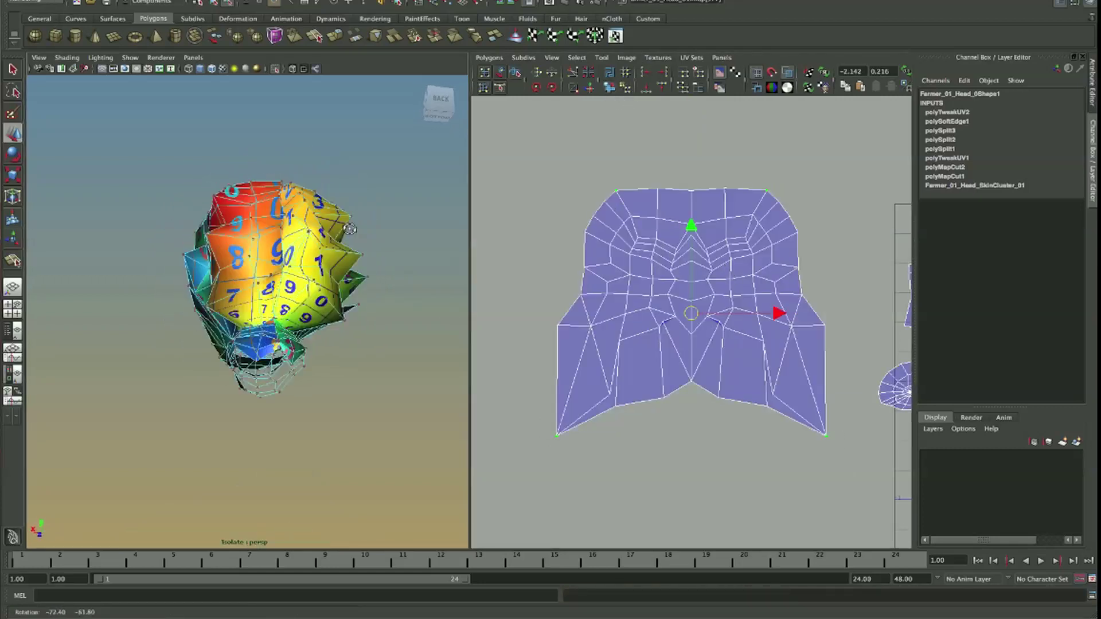
{"action": "scroll", "coordinate": [686, 324], "scroll_direction": "up", "scroll_amount": 3}
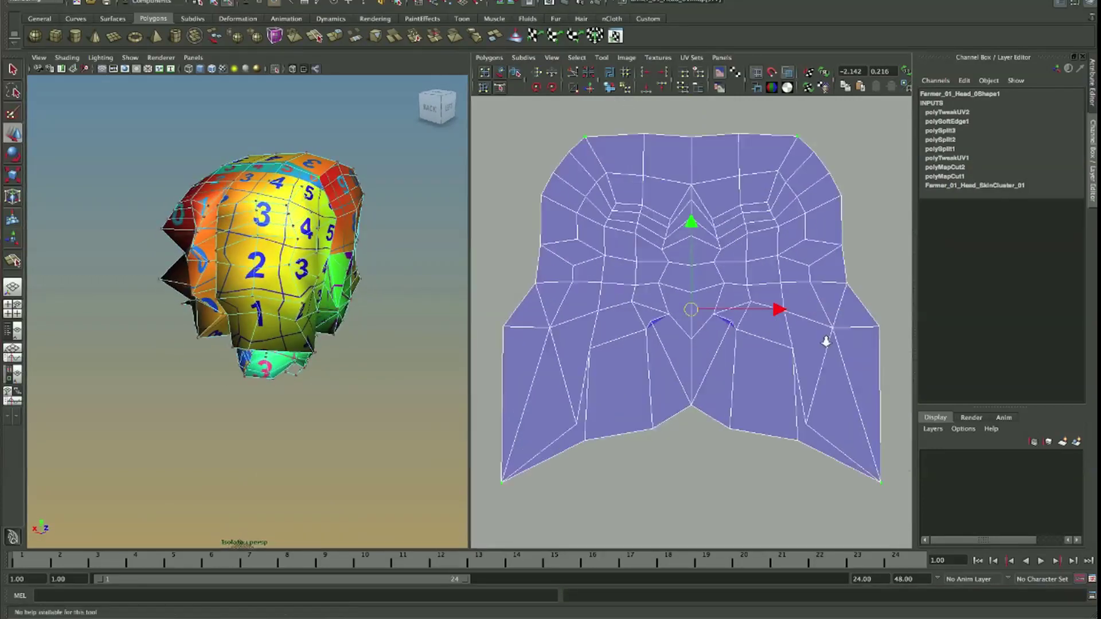
- Even out the back-of-head shell's bottom edge by scaling two bottom UVs and moving them down
{"action": "left_click", "coordinate": [648, 323]}
{"action": "left_click", "coordinate": [734, 320], "text": "shift"}
{"action": "key", "text": "r"}
{"action": "key", "text": "w"}
{"action": "left_click_drag", "start_coordinate": [692, 249], "coordinate": [693, 259]}
{"action": "key", "text": "r"}
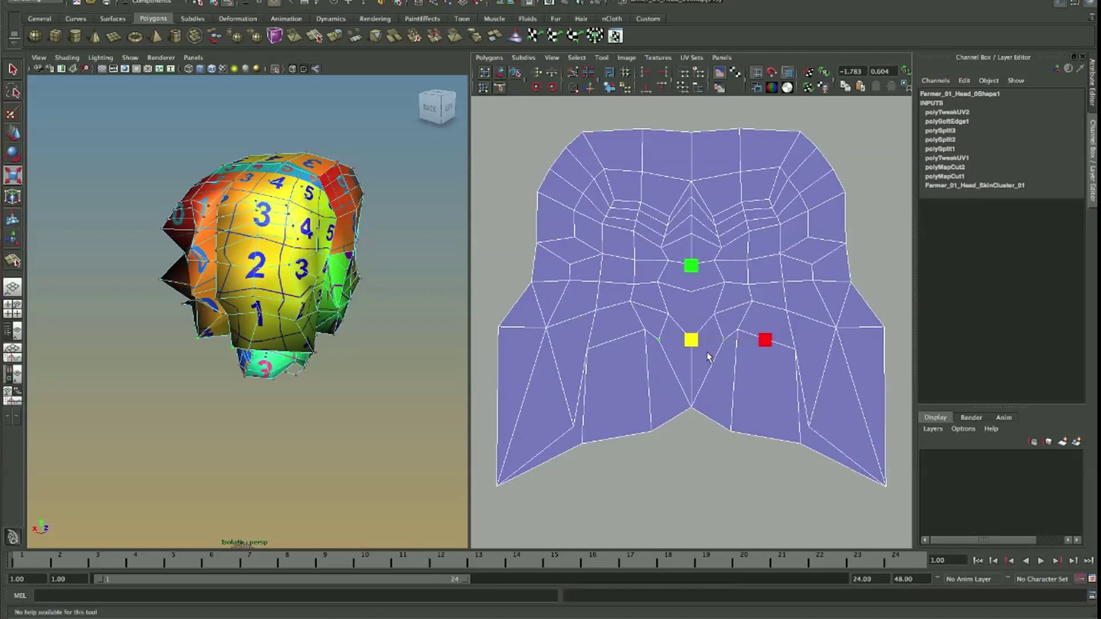
{"action": "left_click_drag", "start_coordinate": [328, 330], "coordinate": [277, 292], "text": "alt"}
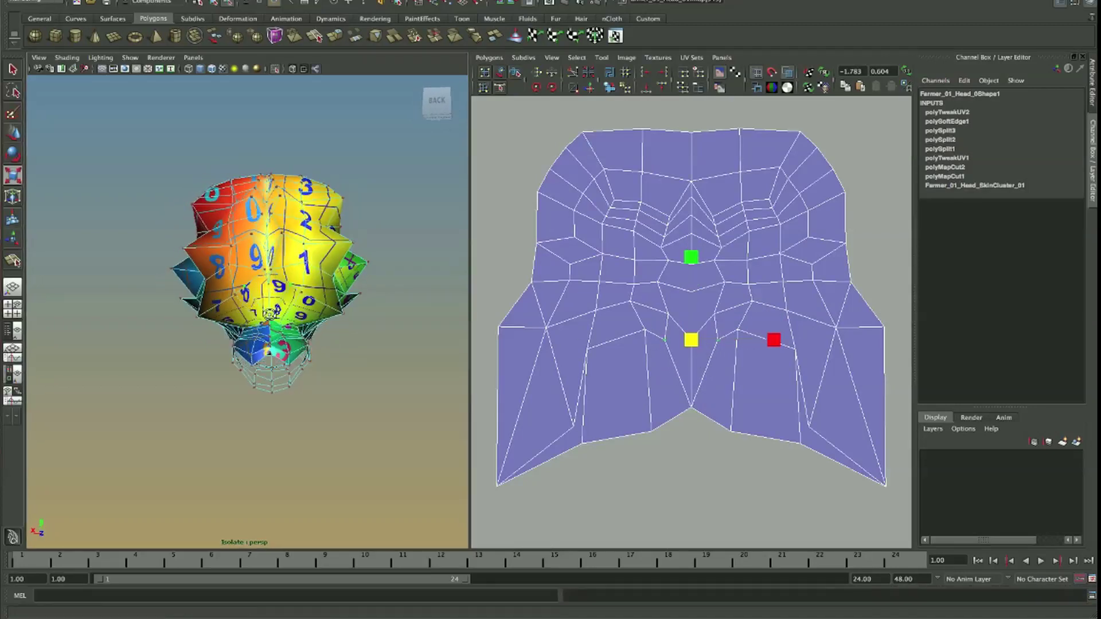
{"action": "mouse_move", "coordinate": [270, 314]}
{"action": "left_mouse_down", "text": "alt"}
{"action": "mouse_move", "coordinate": [314, 308]}
{"action": "mouse_move", "coordinate": [273, 327]}
{"action": "mouse_move", "coordinate": [369, 302]}
{"action": "mouse_move", "coordinate": [272, 268]}
{"action": "left_mouse_up", "text": "alt"}
{"action": "left_click", "coordinate": [315, 309]}
- Move the back-of-head UV shell left, beside the face shell
{"action": "right_click_drag", "start_coordinate": [828, 309], "coordinate": [448, 308], "text": "alt"}
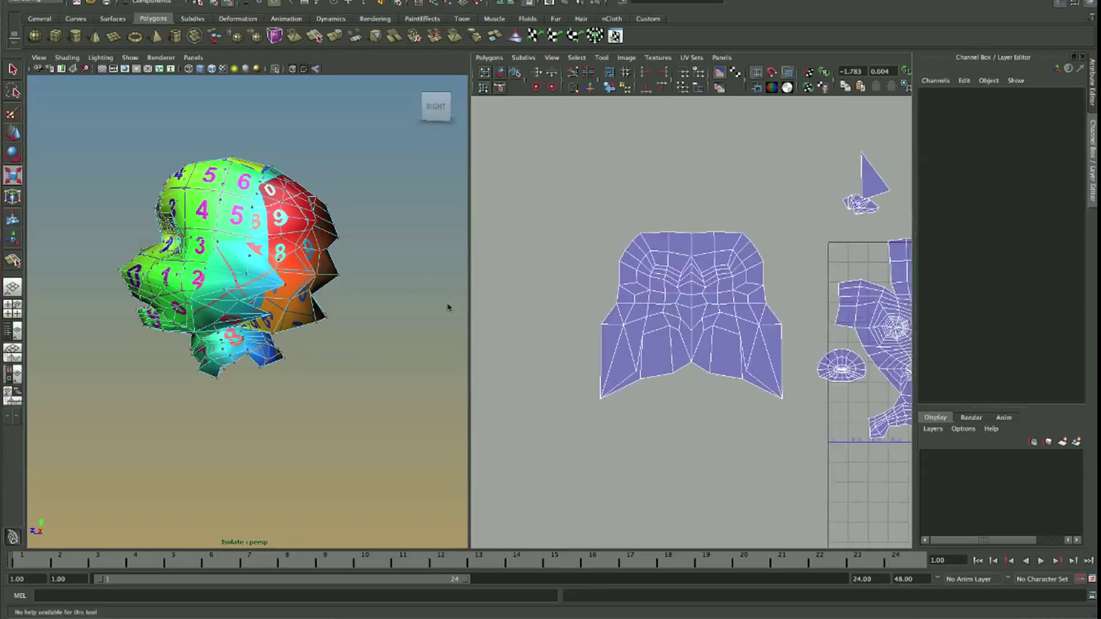
{"action": "left_click_drag", "start_coordinate": [800, 431], "coordinate": [800, 430]}
{"action": "mouse_move", "coordinate": [749, 418]}
{"action": "middle_mouse_down", "text": "alt"}
{"action": "mouse_move", "coordinate": [715, 401]}
{"action": "mouse_move", "coordinate": [756, 411]}
{"action": "mouse_move", "coordinate": [743, 411]}
{"action": "middle_mouse_up", "text": "alt"}
{"action": "key", "text": "w"}
{"action": "right_click_drag", "start_coordinate": [746, 401], "coordinate": [717, 402], "text": "alt"}
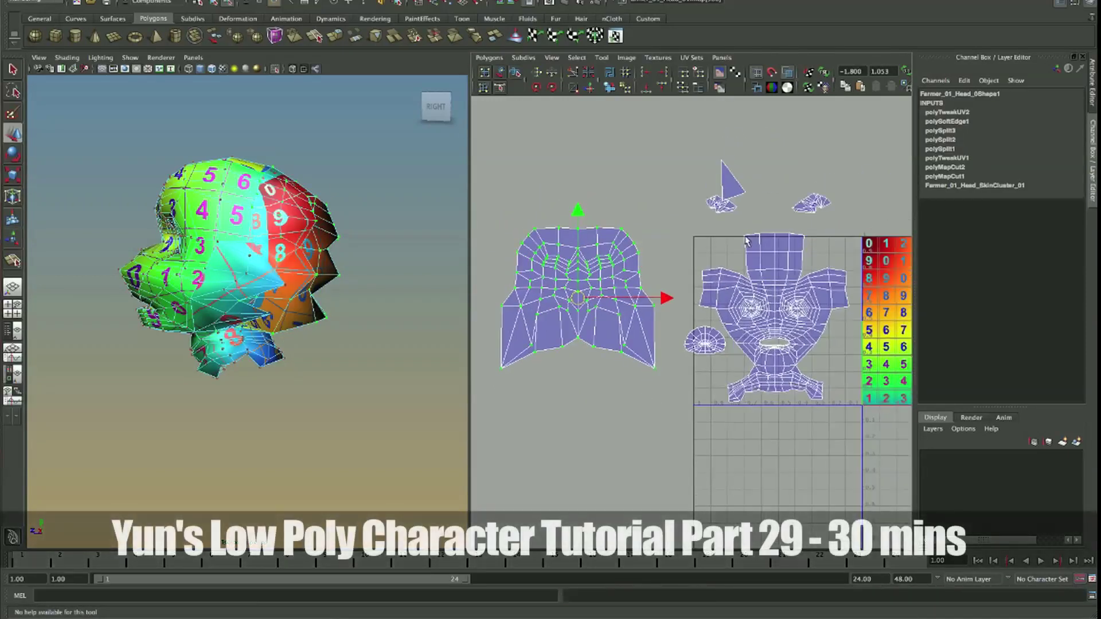
{"action": "left_click", "coordinate": [825, 186]}
{"action": "left_click_drag", "start_coordinate": [672, 198], "coordinate": [671, 197]}
- Move the small head UV shells above the face shell to the left
{"action": "left_click", "coordinate": [367, 167]}
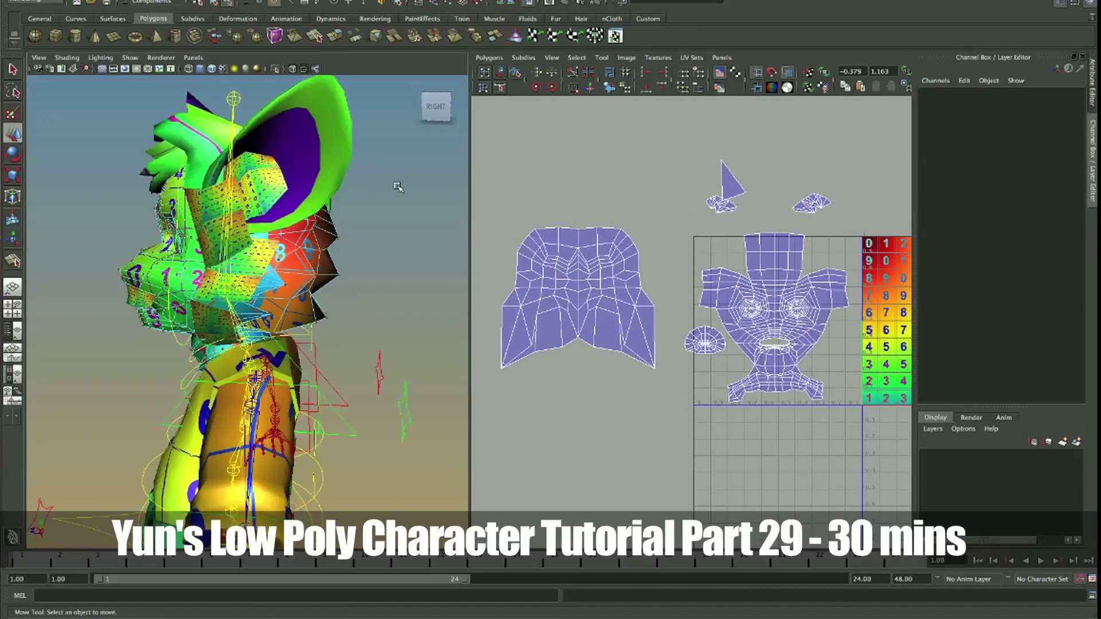
{"action": "left_click_drag", "start_coordinate": [400, 188], "coordinate": [354, 216], "text": "alt"}
{"action": "left_click_drag", "start_coordinate": [796, 193], "coordinate": [835, 211]}
{"action": "middle_click_drag", "start_coordinate": [746, 344], "coordinate": [698, 352], "text": "alt"}
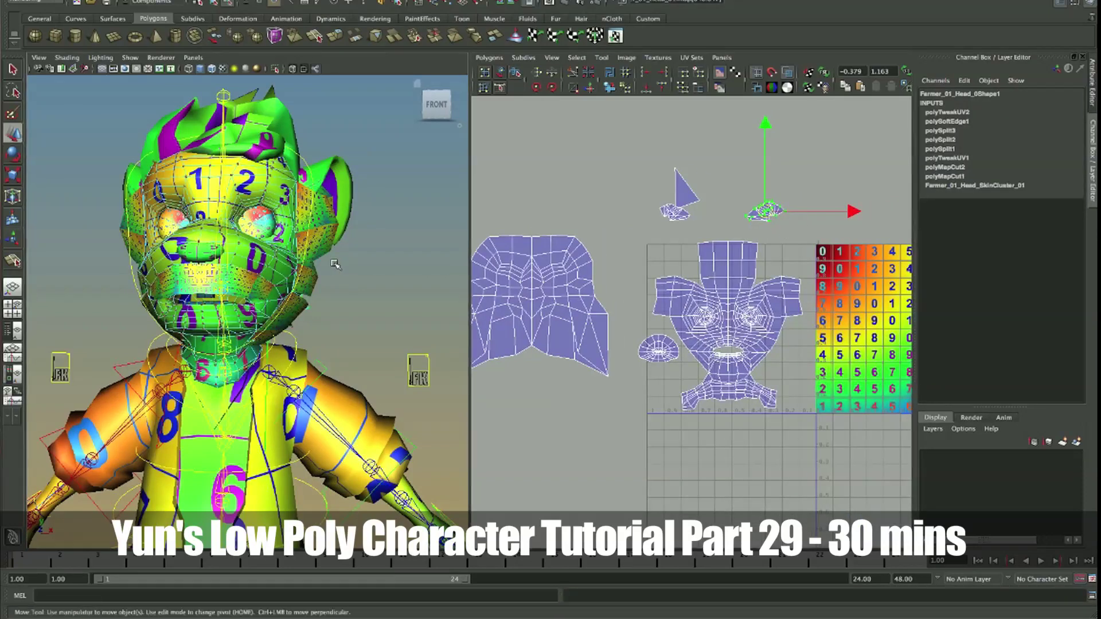
{"action": "left_click_drag", "start_coordinate": [335, 264], "coordinate": [230, 271], "text": "alt"}
{"action": "mouse_move", "coordinate": [310, 283]}
{"action": "left_mouse_down", "text": "alt"}
{"action": "mouse_move", "coordinate": [247, 283]}
{"action": "mouse_move", "coordinate": [219, 270]}
{"action": "left_mouse_up", "text": "alt"}
{"action": "left_click_drag", "start_coordinate": [641, 152], "coordinate": [775, 217]}
{"action": "middle_click_drag", "start_coordinate": [763, 257], "coordinate": [673, 261]}
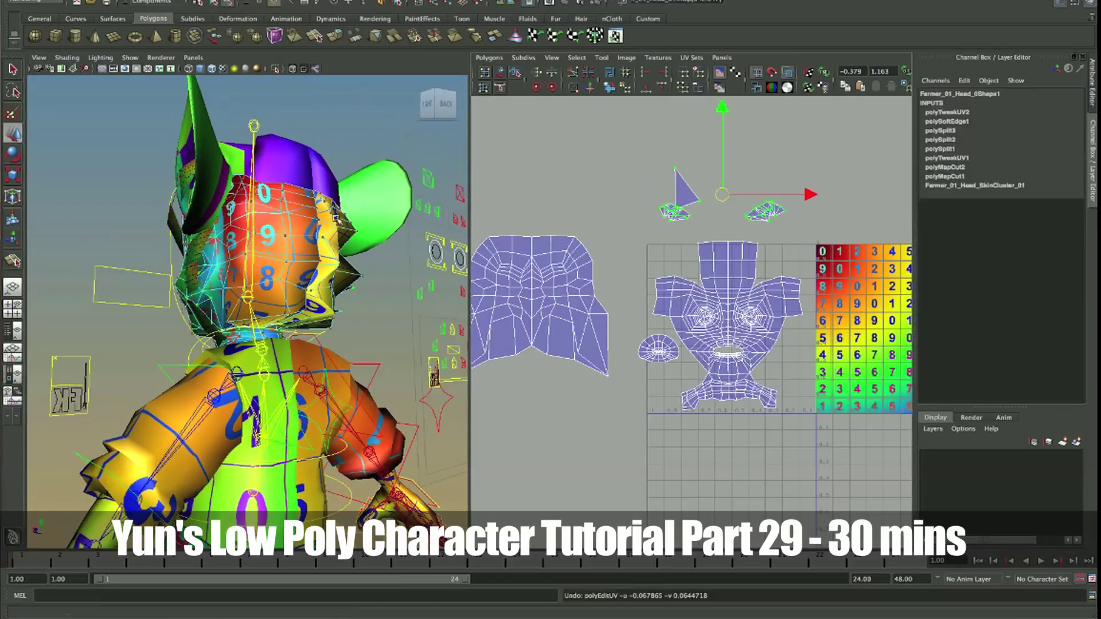
- Orbit around the character to inspect the checker texture
{"action": "left_click_drag", "start_coordinate": [336, 218], "coordinate": [349, 232], "text": "alt"}
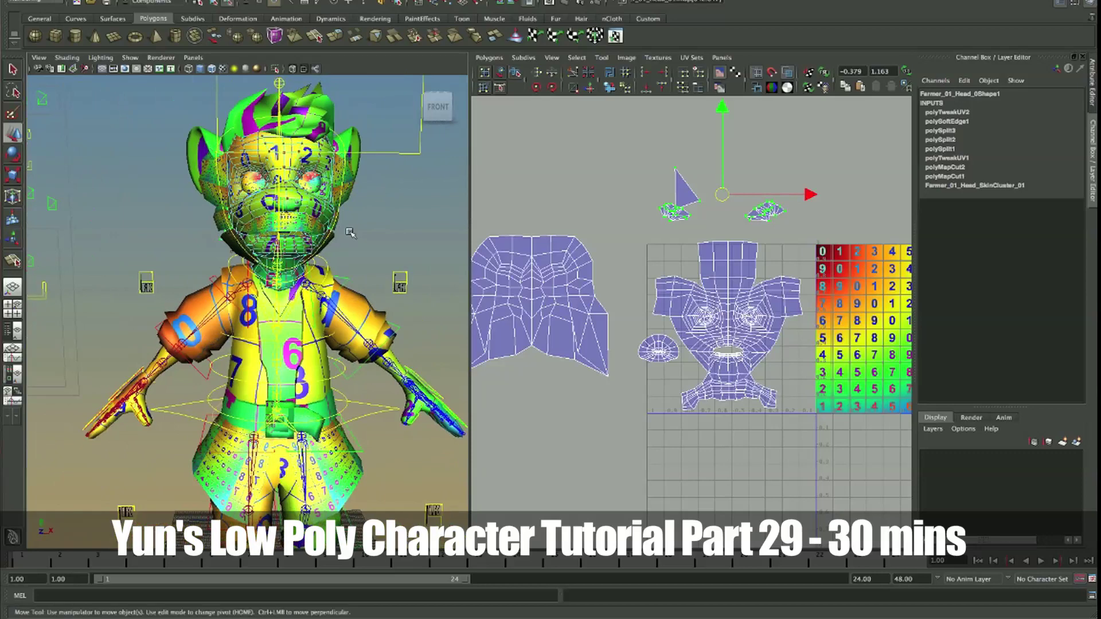
{"action": "mouse_move", "coordinate": [307, 344]}
{"action": "left_mouse_down", "text": "alt"}
{"action": "mouse_move", "coordinate": [232, 417]}
{"action": "mouse_move", "coordinate": [208, 370]}
{"action": "left_mouse_up", "text": "alt"}
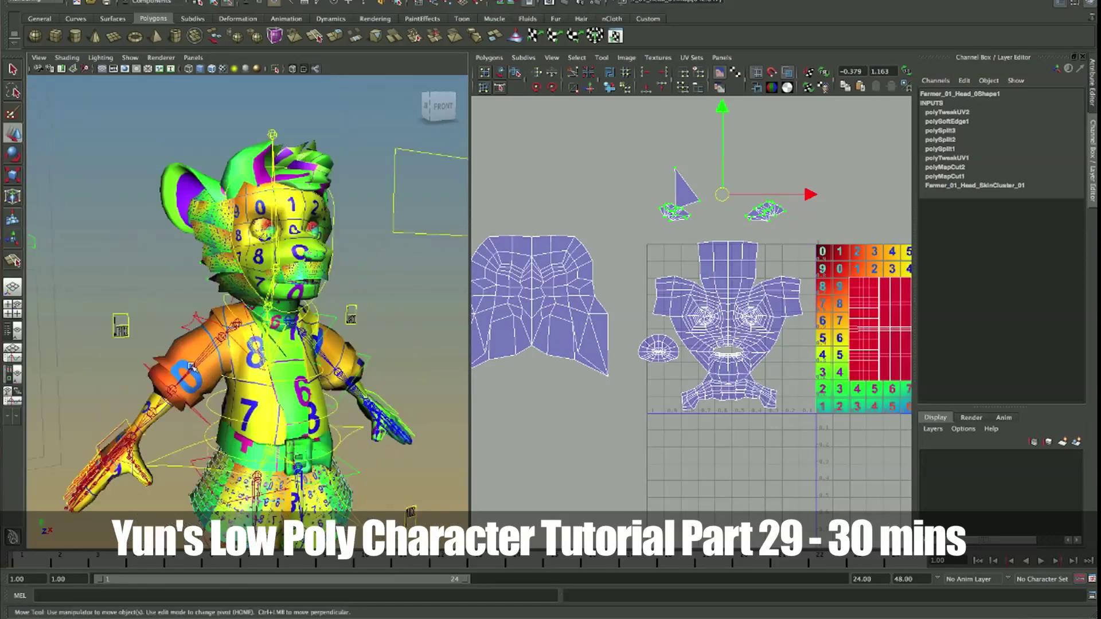
{"action": "left_click", "coordinate": [208, 370]}
{"action": "left_click", "coordinate": [220, 354]}
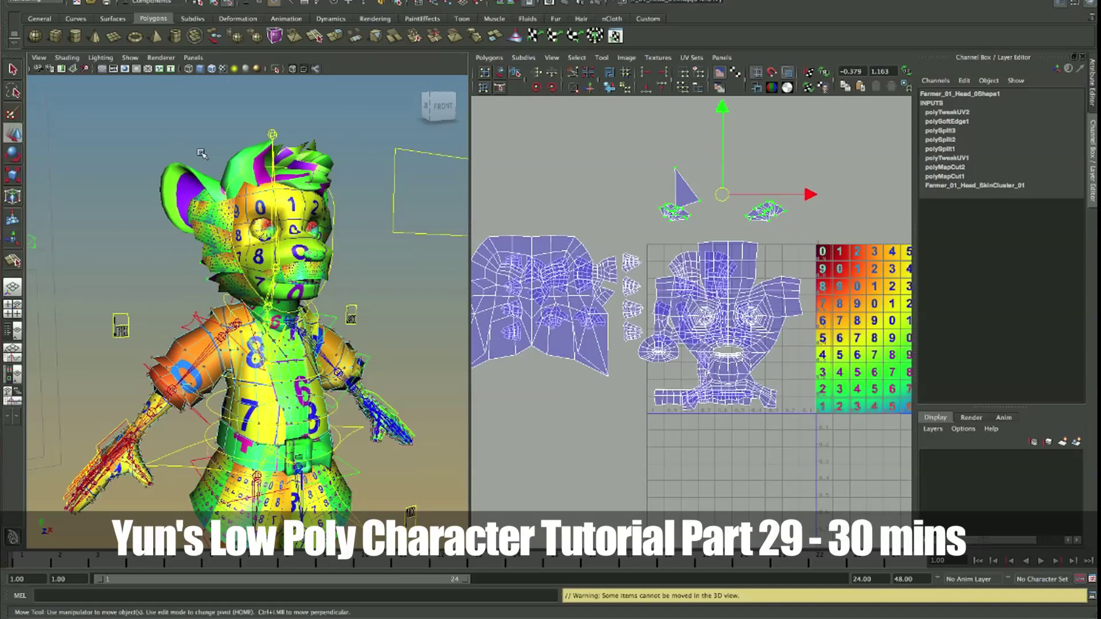
- Switch to object mode and select the legs mesh to check its checker UVs, hiding the rig
{"action": "key", "text": "F8"}
{"action": "left_click", "coordinate": [351, 427]}
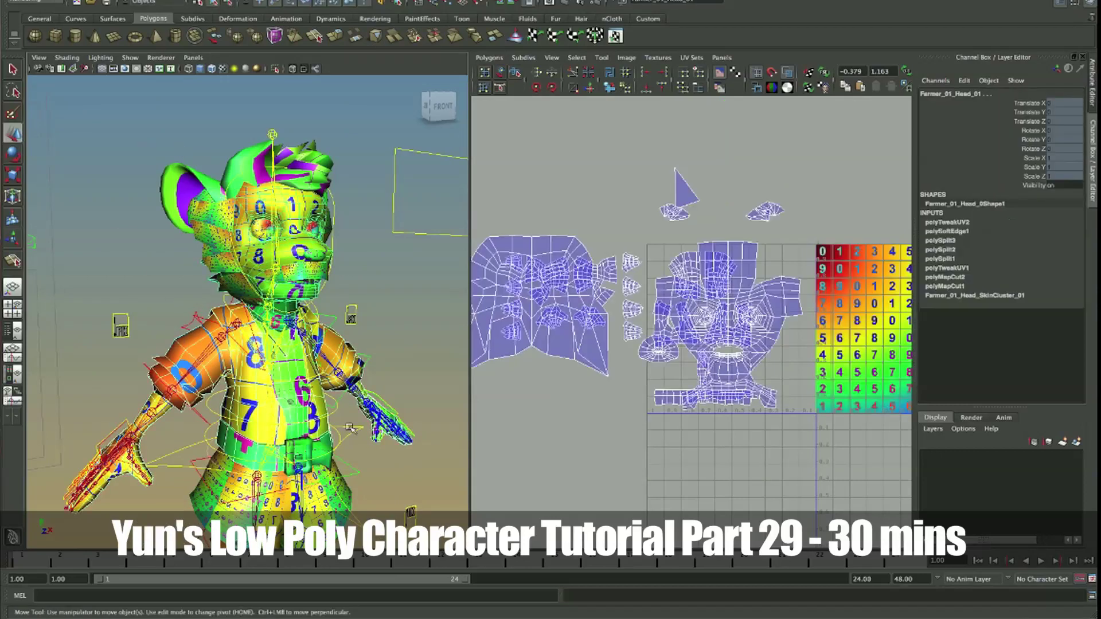
{"action": "middle_click_drag", "start_coordinate": [351, 427], "coordinate": [344, 258], "text": "alt"}
{"action": "left_click", "coordinate": [226, 410]}
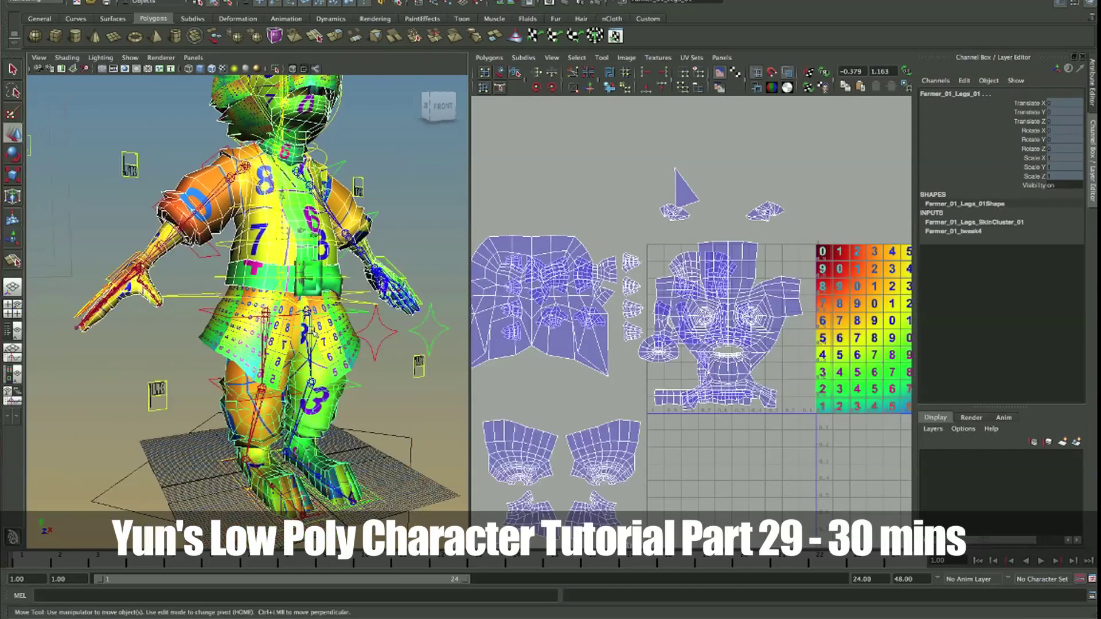
{"action": "key", "text": "ctrl+1"}
{"action": "mouse_move", "coordinate": [420, 350]}
{"action": "left_mouse_down", "text": "alt"}
{"action": "mouse_move", "coordinate": [387, 382]}
{"action": "mouse_move", "coordinate": [199, 317]}
{"action": "mouse_move", "coordinate": [292, 320]}
{"action": "left_mouse_up", "text": "alt"}
{"action": "scroll", "coordinate": [387, 382], "scroll_direction": "down", "scroll_amount": 5}
{"action": "left_click", "coordinate": [388, 382]}
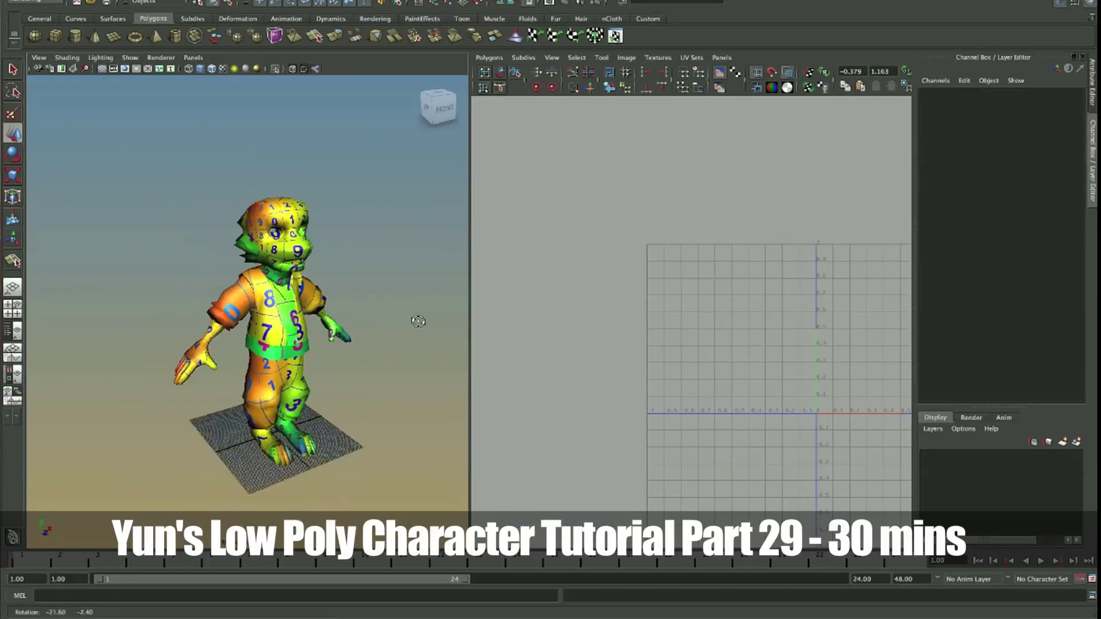
- Check the checker texture on the torso, then frame the selected hair top
{"action": "scroll", "coordinate": [224, 323], "scroll_direction": "up", "scroll_amount": 3}
{"action": "scroll", "coordinate": [224, 323], "scroll_direction": "up", "scroll_amount": 3}
{"action": "left_click", "coordinate": [275, 299]}
{"action": "left_click", "coordinate": [374, 230]}
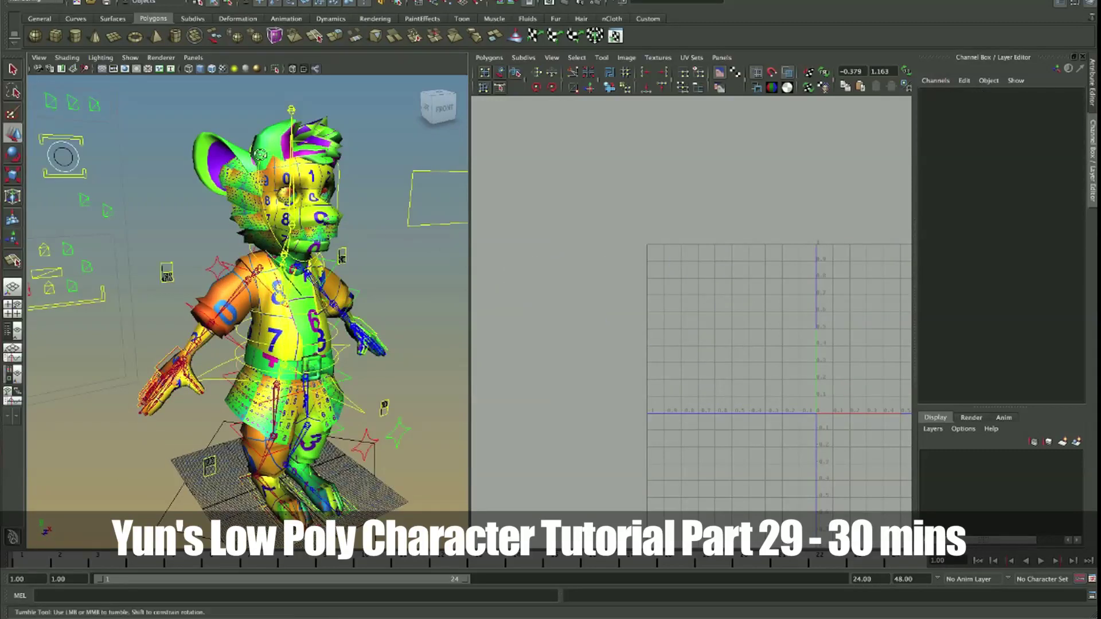
{"action": "left_click_drag", "start_coordinate": [250, 135], "coordinate": [273, 145], "text": "alt"}
{"action": "left_click", "coordinate": [268, 156]}
{"action": "key", "text": "f"}
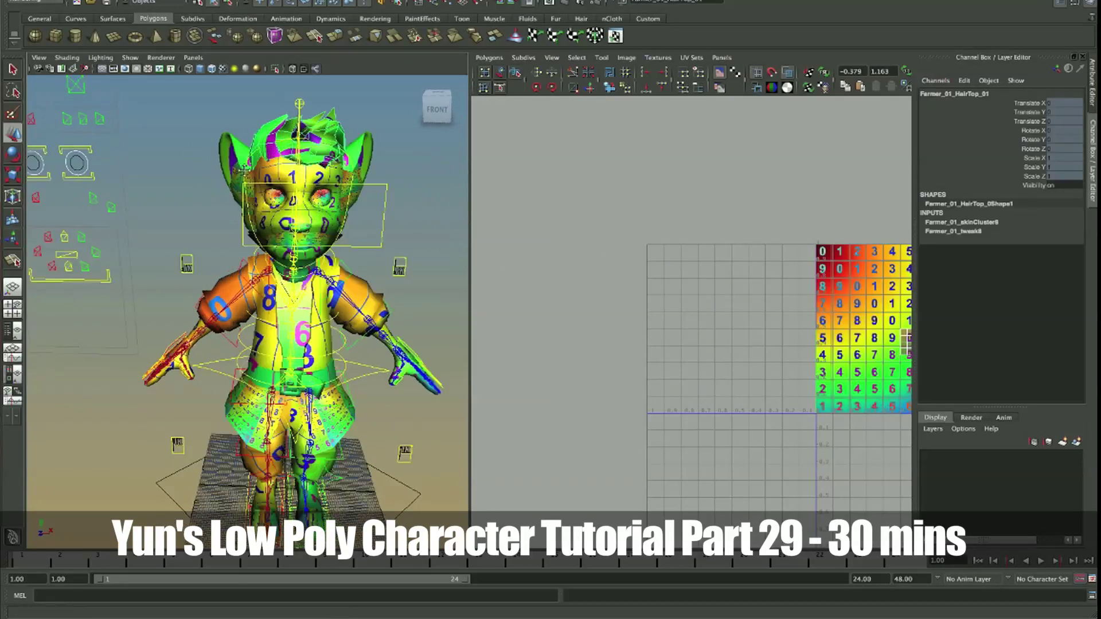
- Inspect the ears' checker mapping from several angles, then select the left arm control
{"action": "left_click", "coordinate": [411, 290]}
{"action": "mouse_move", "coordinate": [411, 289]}
{"action": "left_mouse_down", "text": "alt"}
{"action": "mouse_move", "coordinate": [367, 286]}
{"action": "mouse_move", "coordinate": [317, 397]}
{"action": "mouse_move", "coordinate": [248, 425]}
{"action": "left_mouse_up", "text": "alt"}
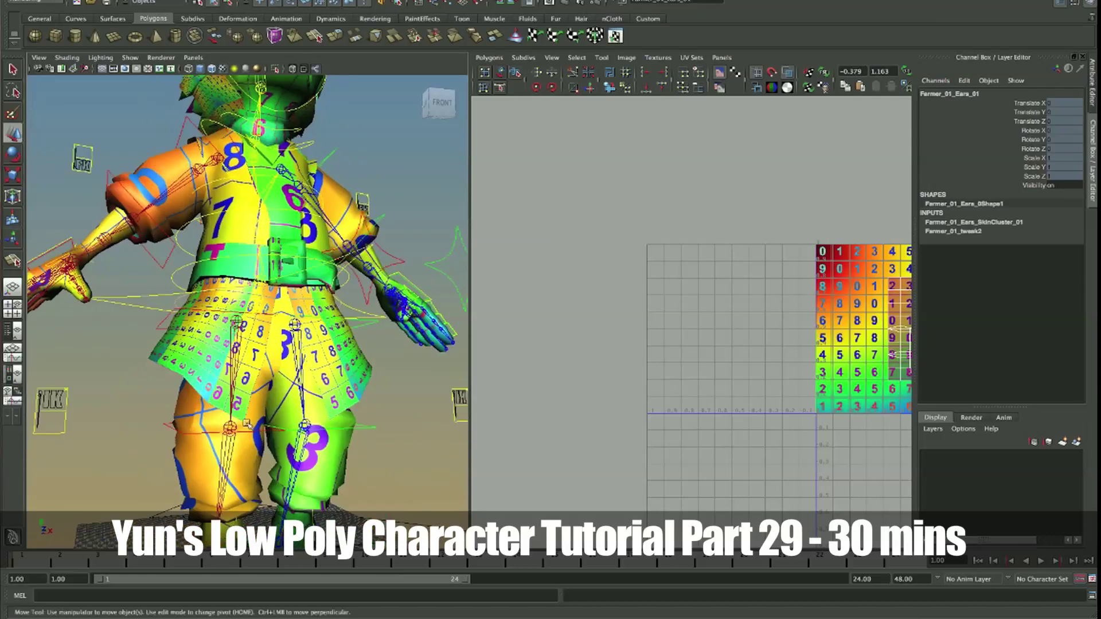
{"action": "scroll", "coordinate": [342, 331], "scroll_direction": "down", "scroll_amount": 5}
{"action": "mouse_move", "coordinate": [342, 332]}
{"action": "left_mouse_down", "text": "alt"}
{"action": "mouse_move", "coordinate": [403, 323]}
{"action": "mouse_move", "coordinate": [390, 301]}
{"action": "left_mouse_up", "text": "alt"}
{"action": "left_click", "coordinate": [391, 302]}
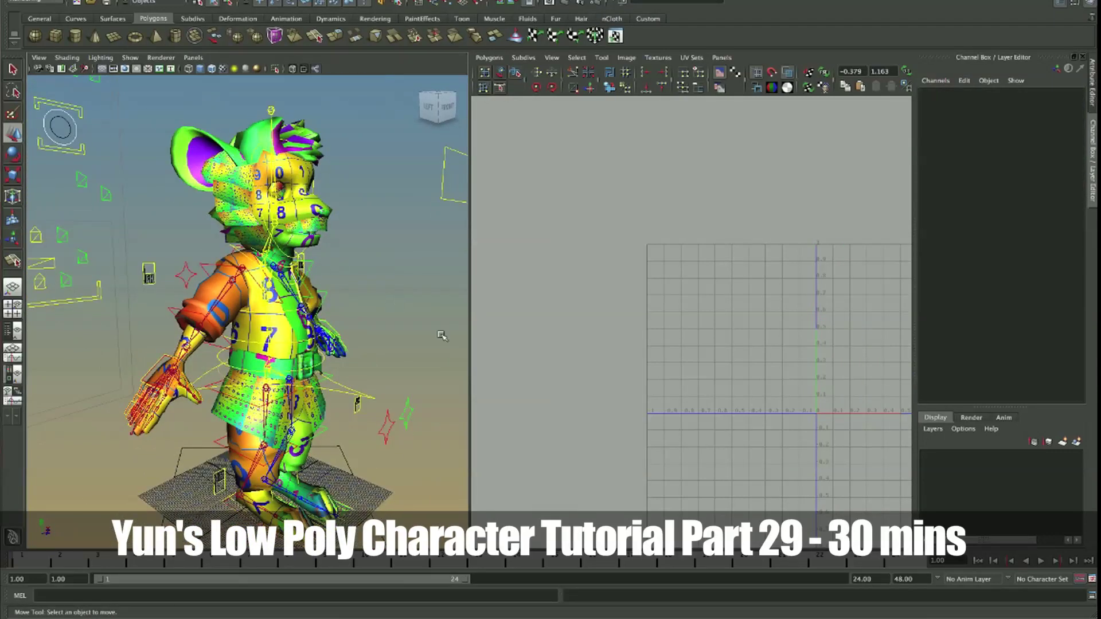
{"action": "left_click_drag", "start_coordinate": [442, 335], "coordinate": [354, 290], "text": "alt"}
{"action": "left_click", "coordinate": [360, 295]}
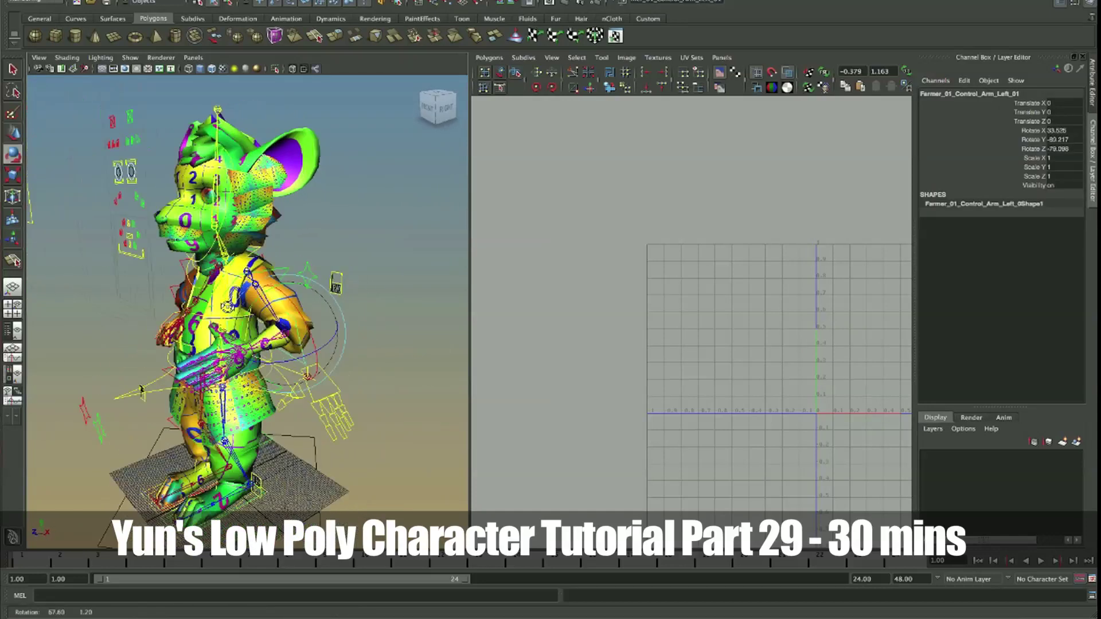
{"action": "key", "text": "ctrl+z"}
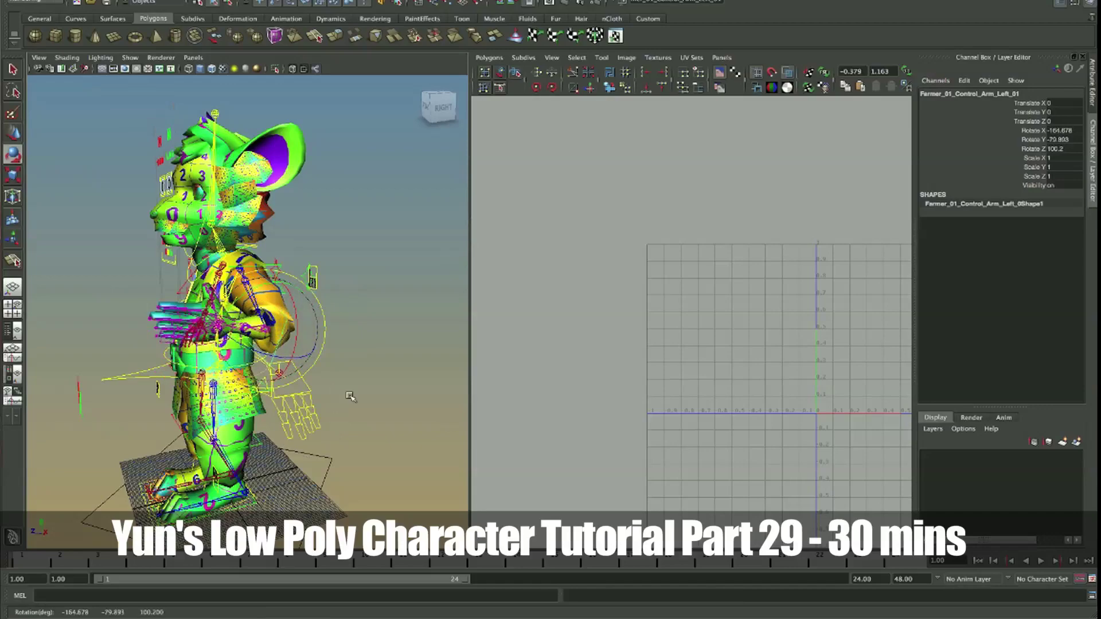